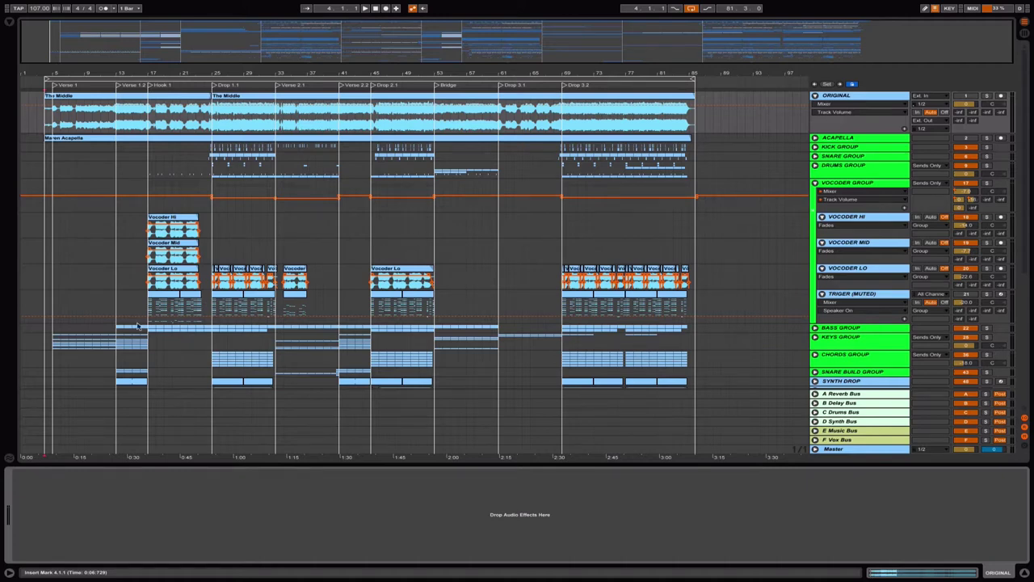
Step: Solo the TURN SIGNAL/BLINKER track and audition its Blinker Sound_2016 Ford Focus clip from bar 4 across Verse 1
left_click(47, 304)
scroll(47, 304, "down", 3)
scroll(47, 304, "down", 2)
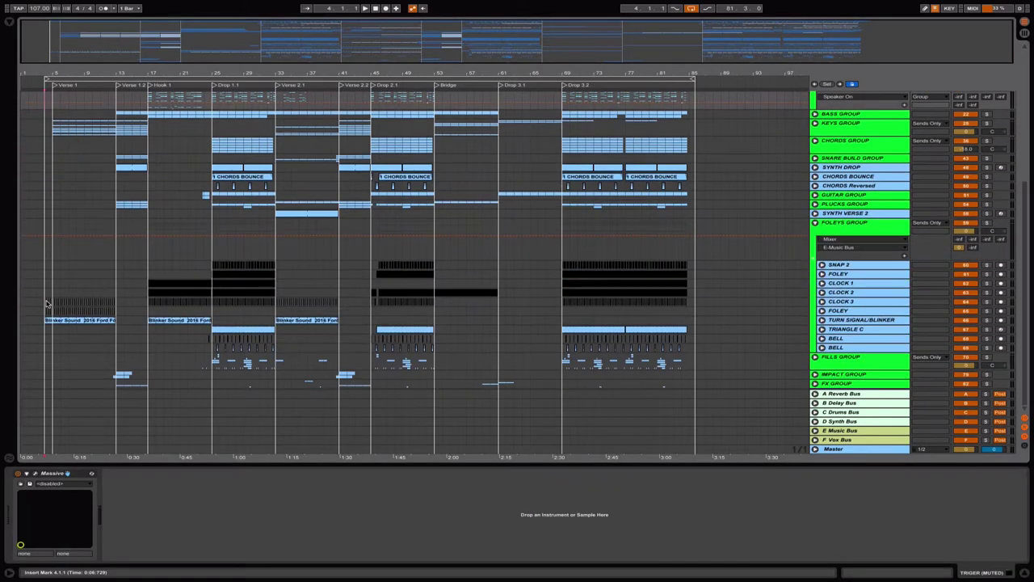
left_click_drag(53, 34, 65, 143)
left_click_drag(50, 74, 50, 77)
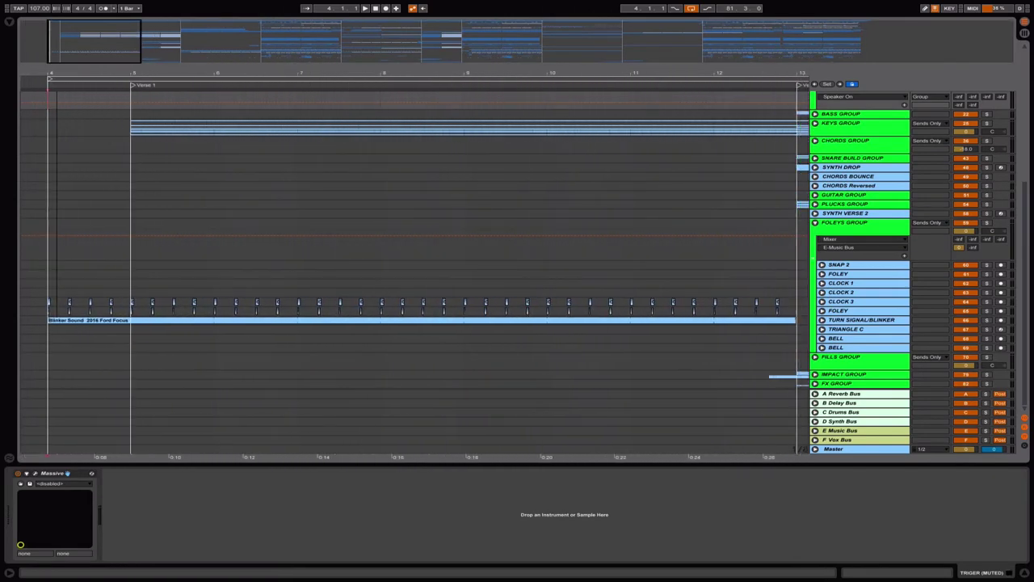
left_click(42, 323)
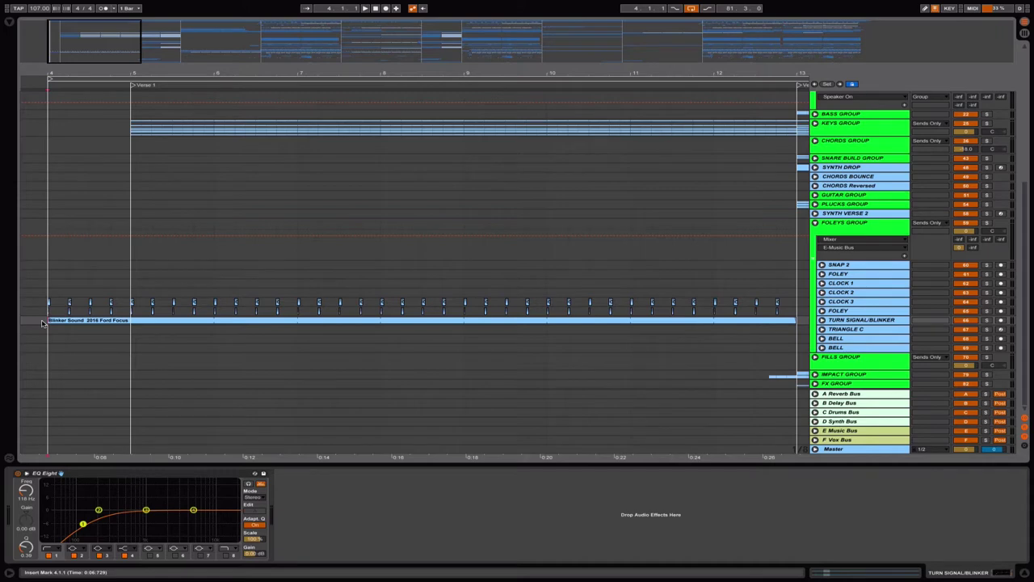
mouse_move(63, 62)
left_mouse_down()
mouse_move(60, 31)
mouse_move(63, 58)
mouse_move(62, 47)
left_mouse_up()
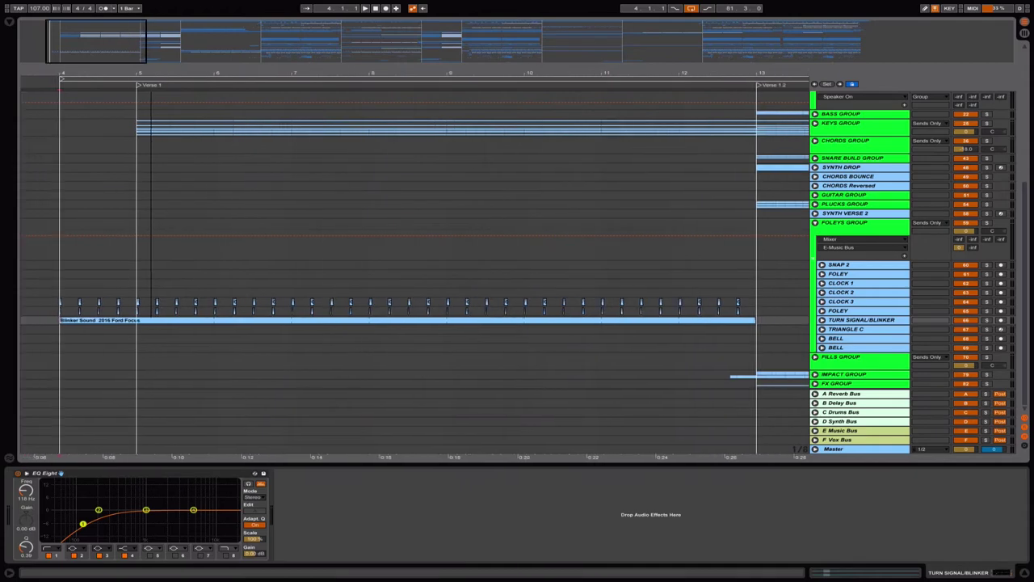
left_click(77, 321)
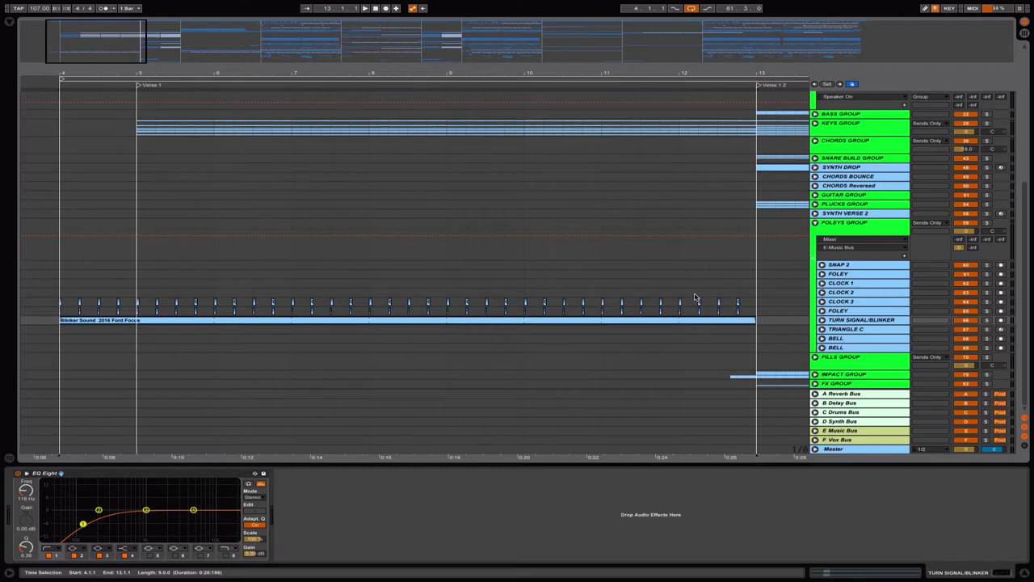
left_click(987, 321)
key("space")
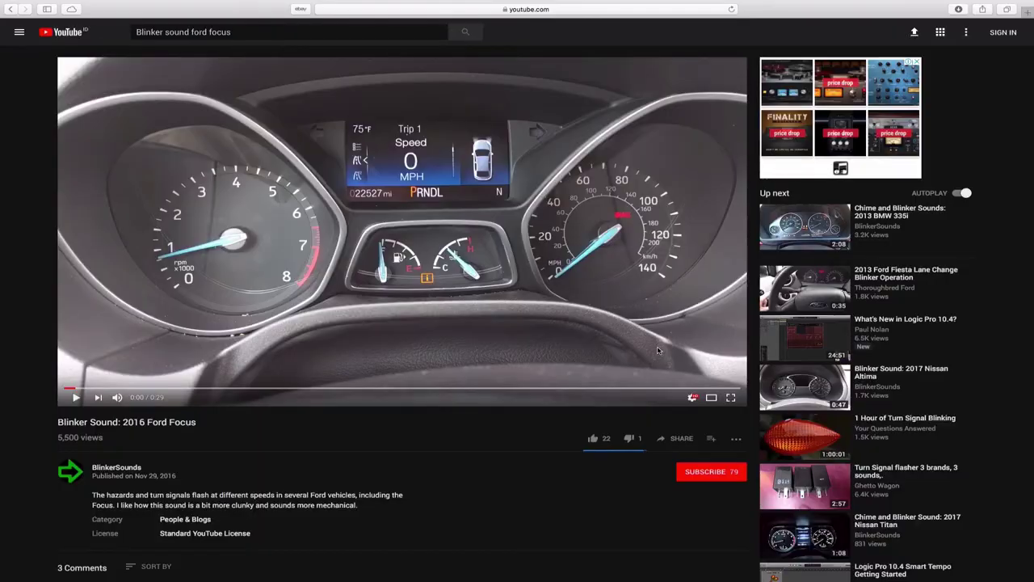
Step: Switch to YouTube and play part of the source video "Blinker Sound: 2016 Ford Focus", pausing it after the blinker is heard
left_click(658, 350)
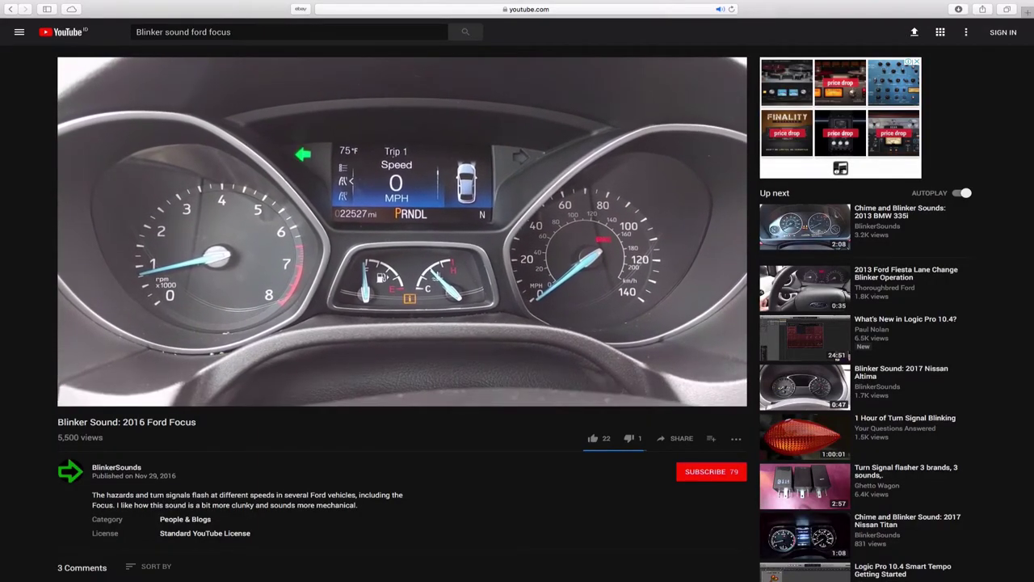
left_click(659, 350)
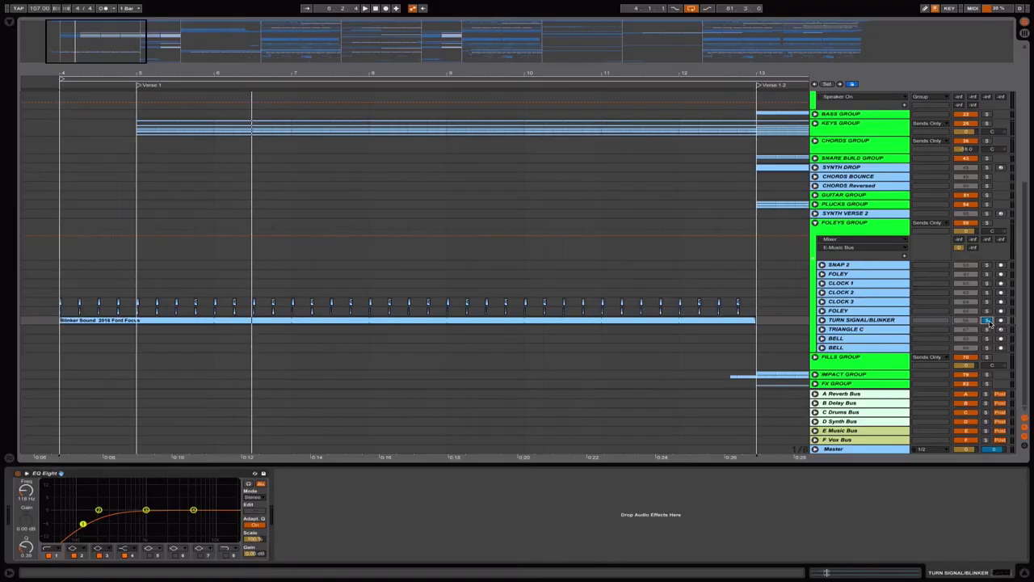
Step: Return to Ableton Live, move the solo from TURN SIGNAL/BLINKER to the FOLEY track beneath CLOCK 3, and select its GTRFX Pick Click clip at 5.4
left_click(988, 320)
left_click(987, 312)
left_click_drag(68, 41, 69, 214)
left_click(463, 311)
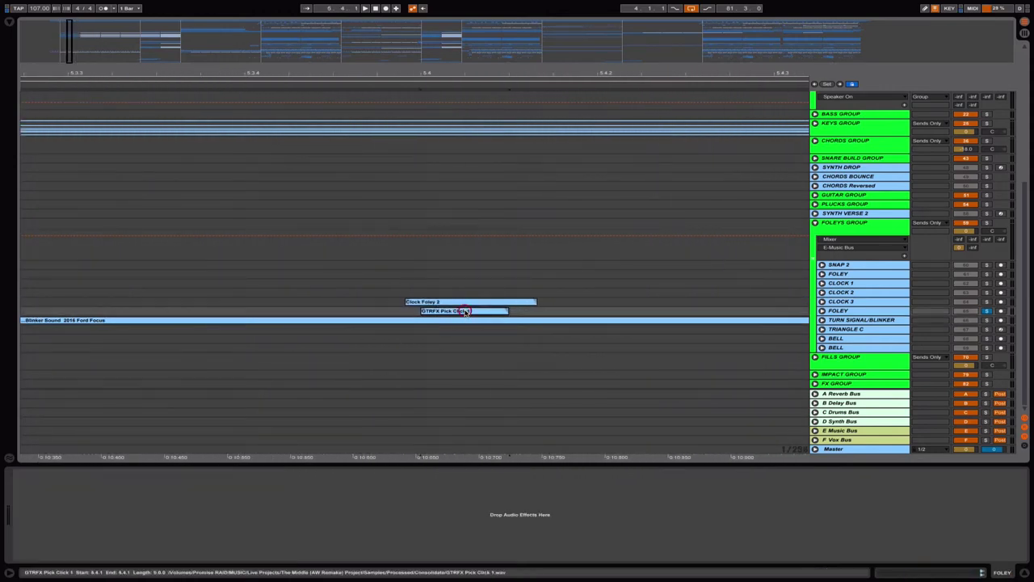
Step: Compare the Clock Foley 1 and Clock Foley 2 clips with the GTRFX Pick Click clips layered beneath them in bar 4
scroll(463, 311, "right", 1)
mouse_move(71, 60)
left_mouse_down()
mouse_move(57, 26)
mouse_move(56, 59)
left_mouse_up()
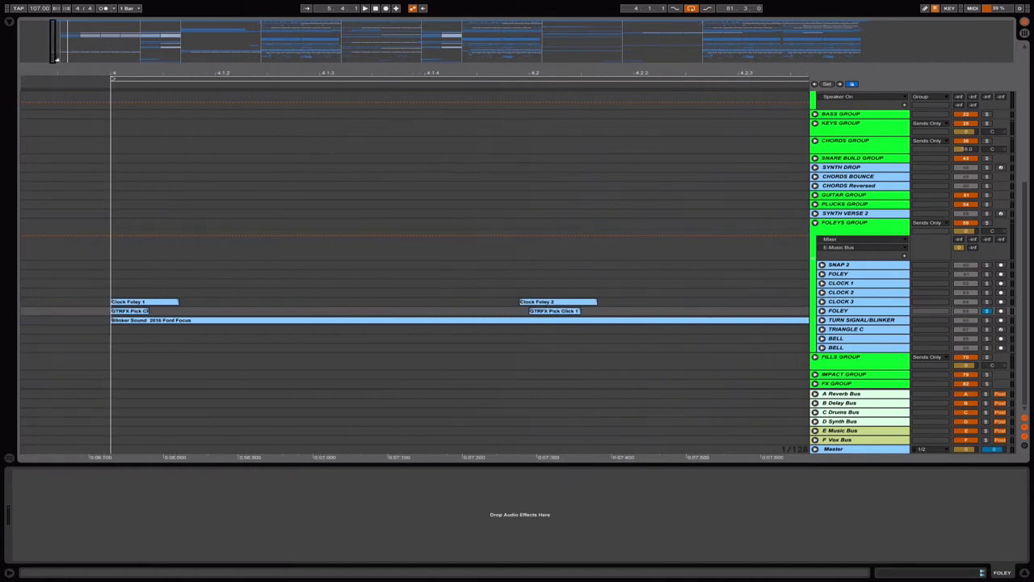
left_click(146, 311)
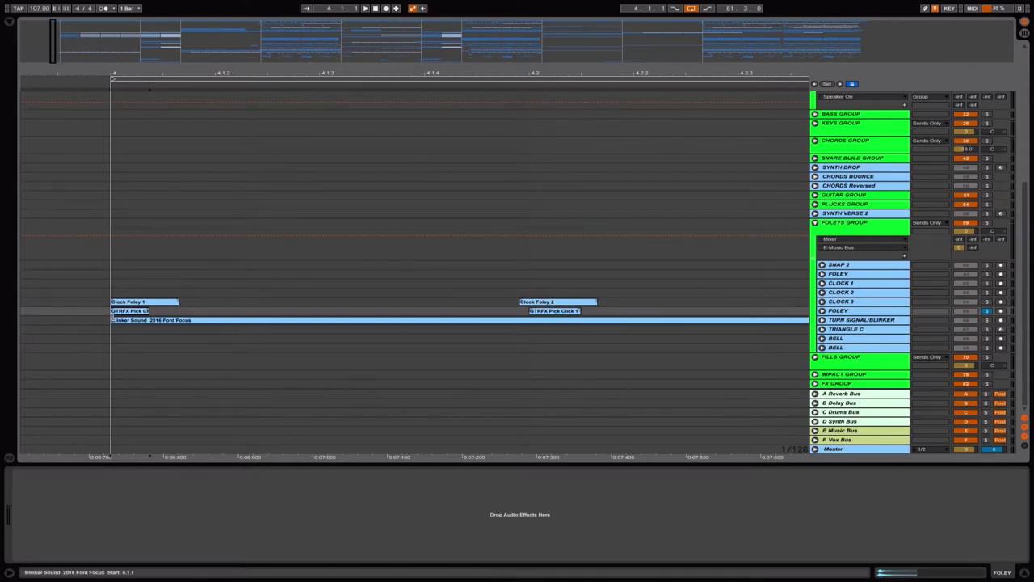
left_click(119, 302)
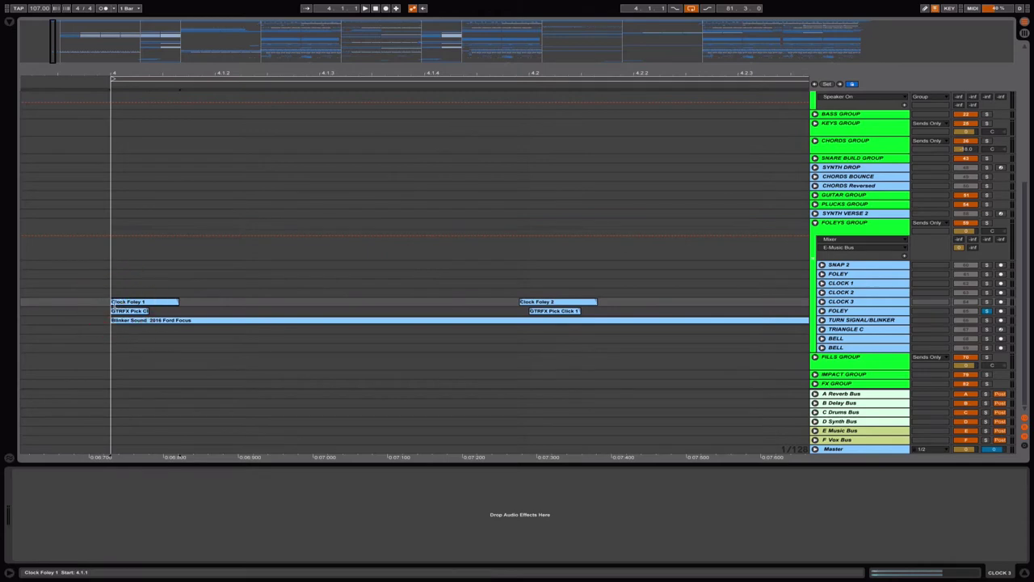
left_click(190, 311, "shift")
left_click_drag(190, 312, 179, 312)
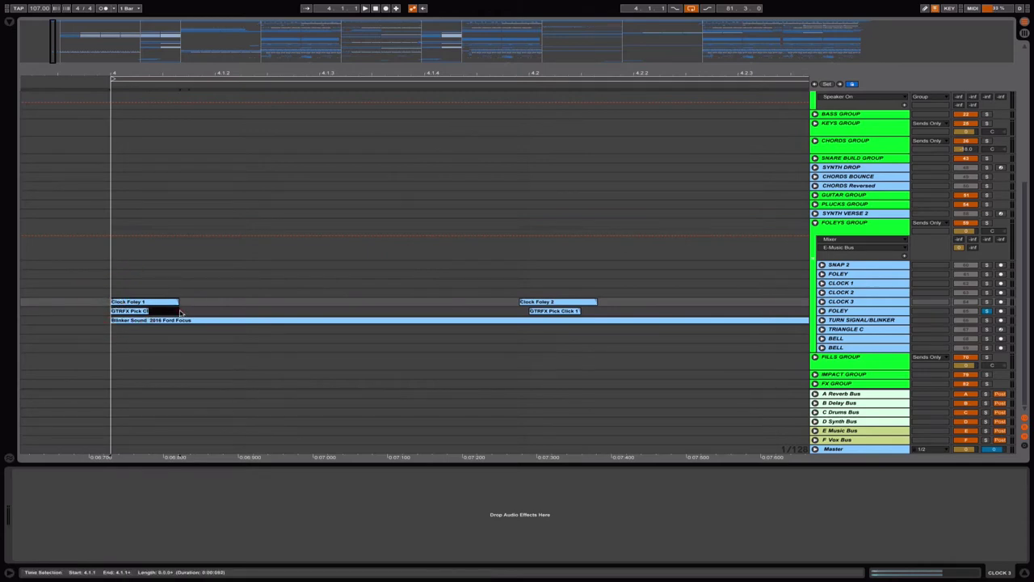
left_click_drag(180, 311, 181, 313)
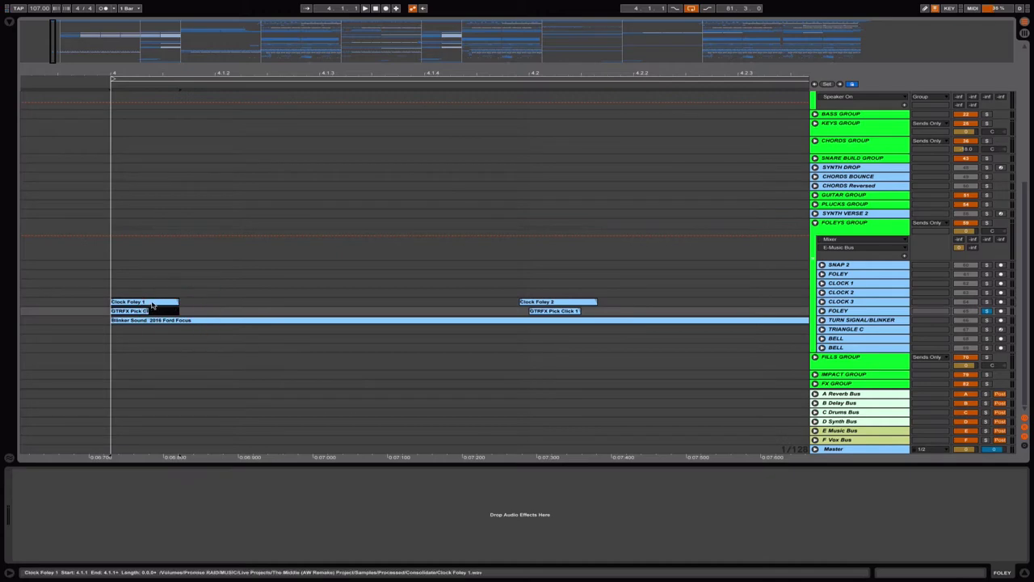
left_click(152, 305)
left_click(533, 303)
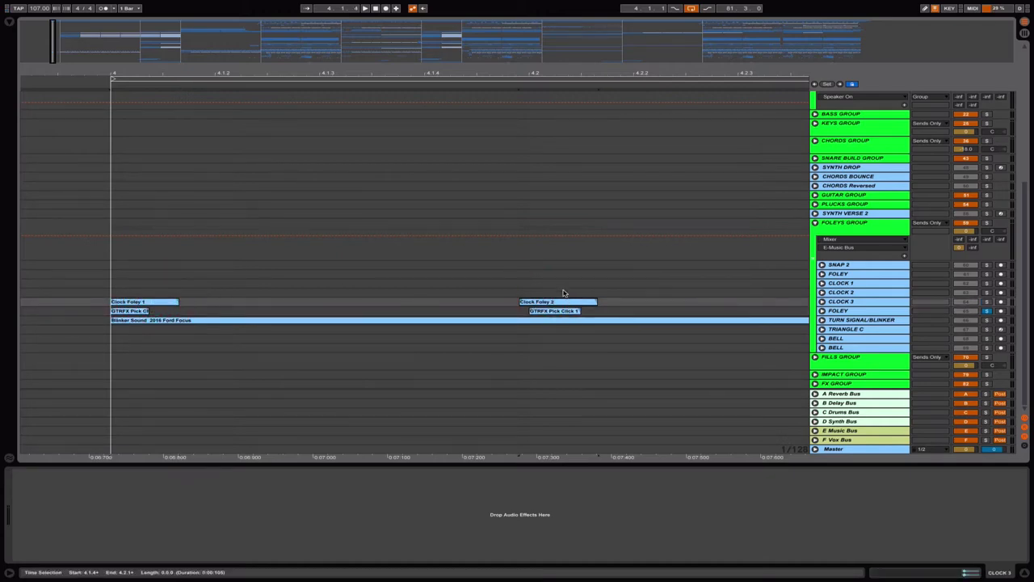
left_click(550, 310)
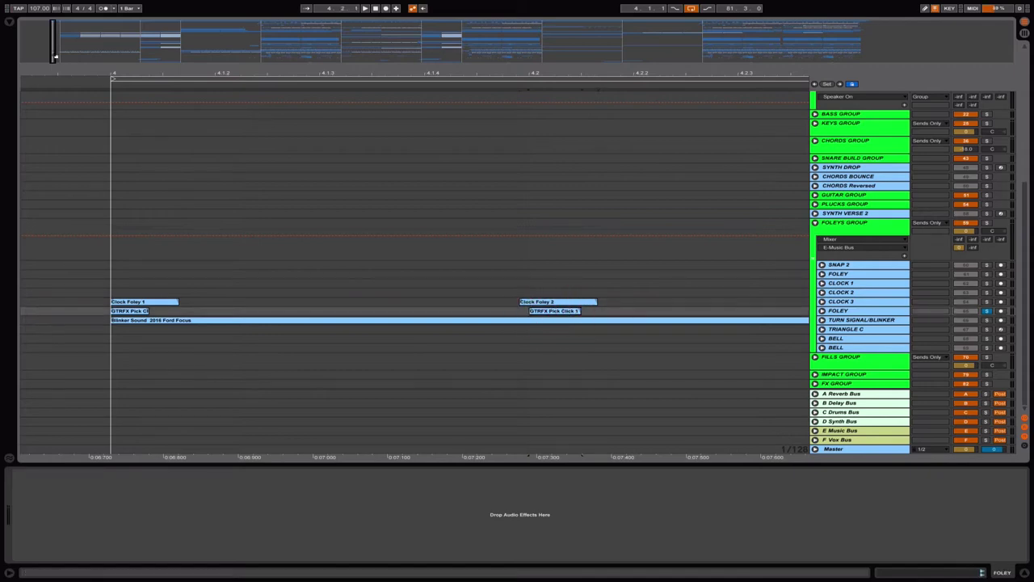
Step: Solo the whole FOLEYS GROUP and play the layered foley sounds from bar 4, stopping after about a bar
left_click_drag(57, 52, 59, 32)
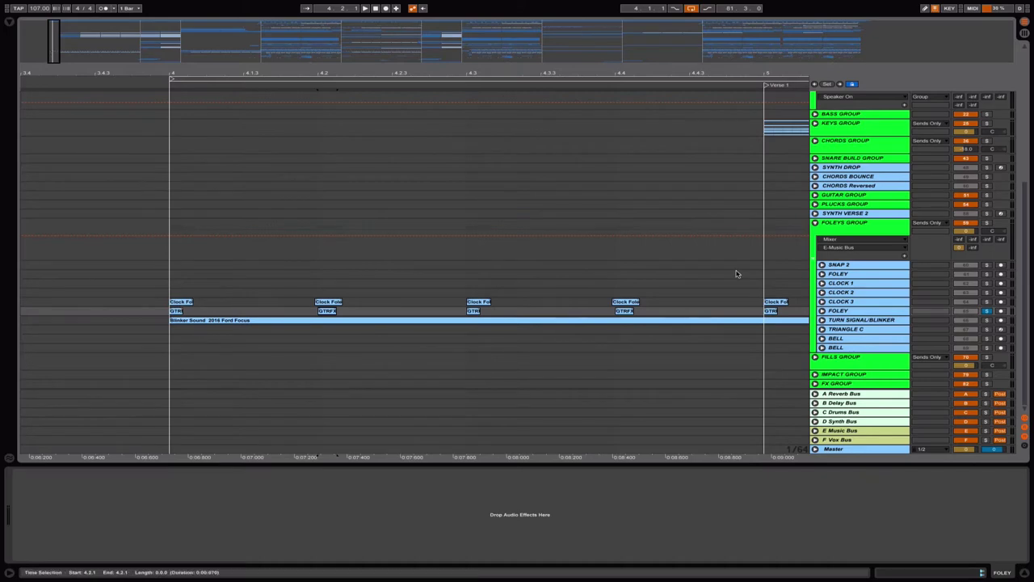
left_click(987, 222)
left_click(166, 310)
key("space")
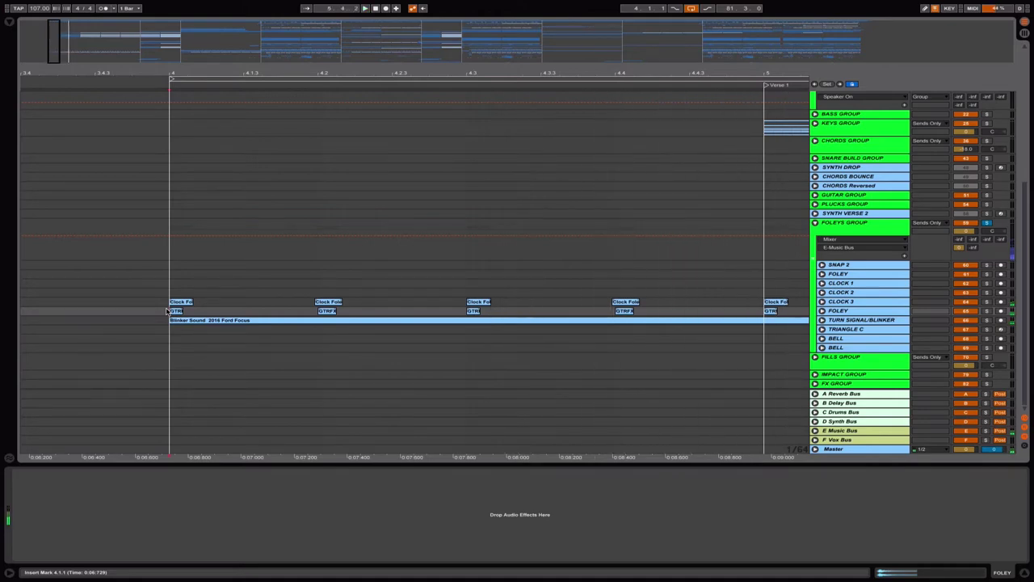
key("space")
Step: Solo the KEYS GROUP with the start point at bar 5, and unfold the group to show its tracks
left_click_drag(266, 74, 211, 5)
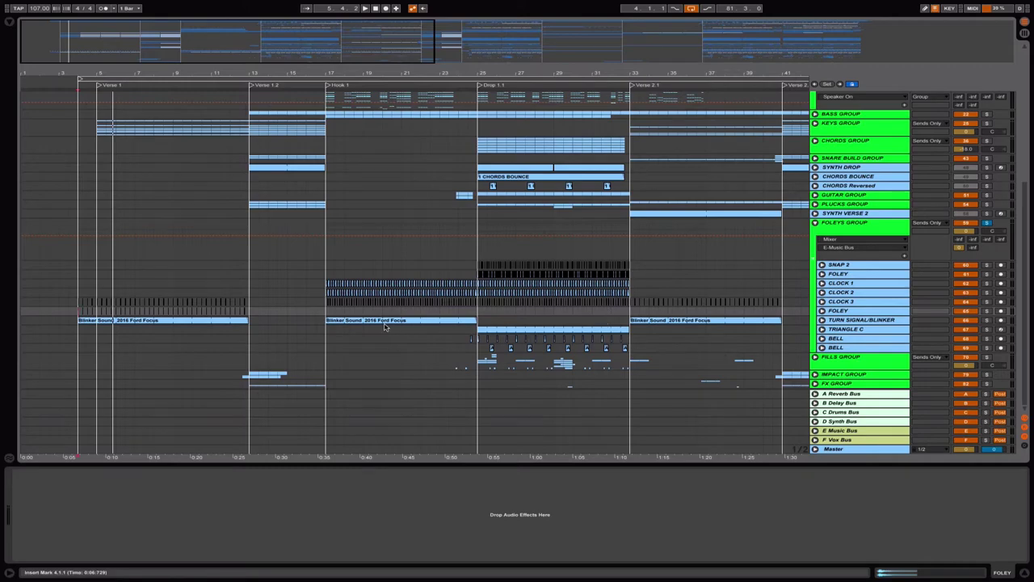
scroll(261, 316, "right", 5)
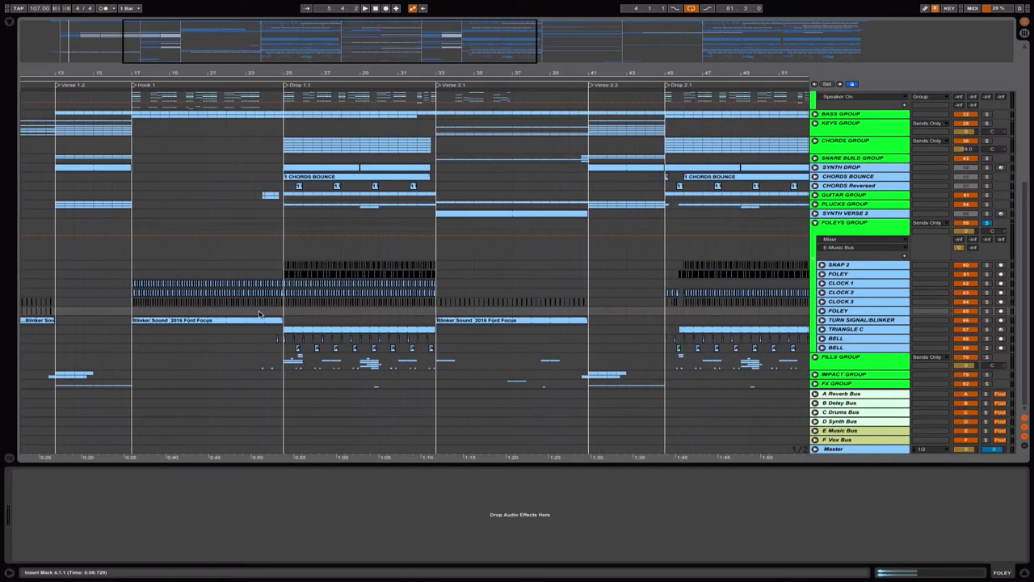
left_click(98, 264)
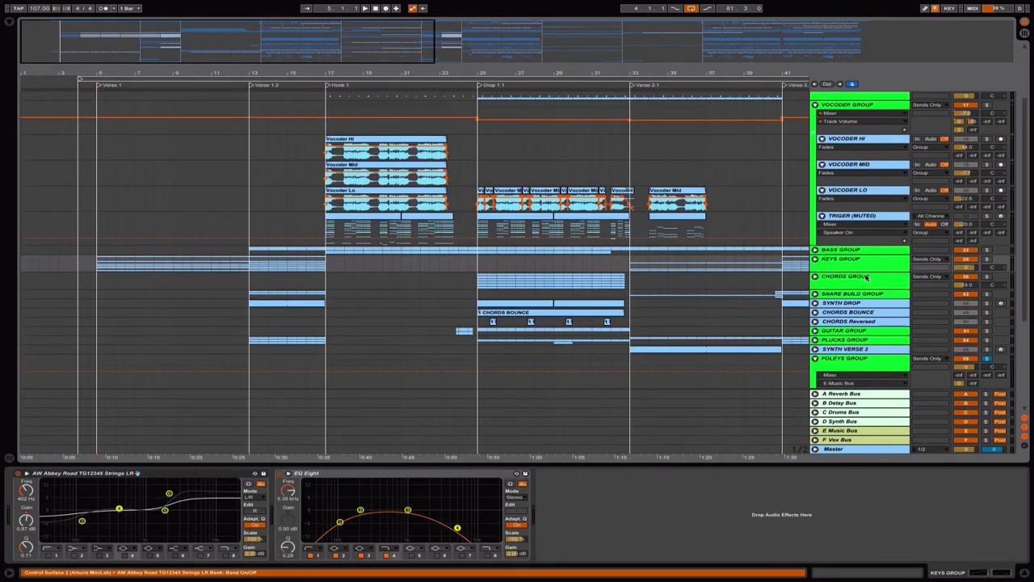
left_click(847, 260)
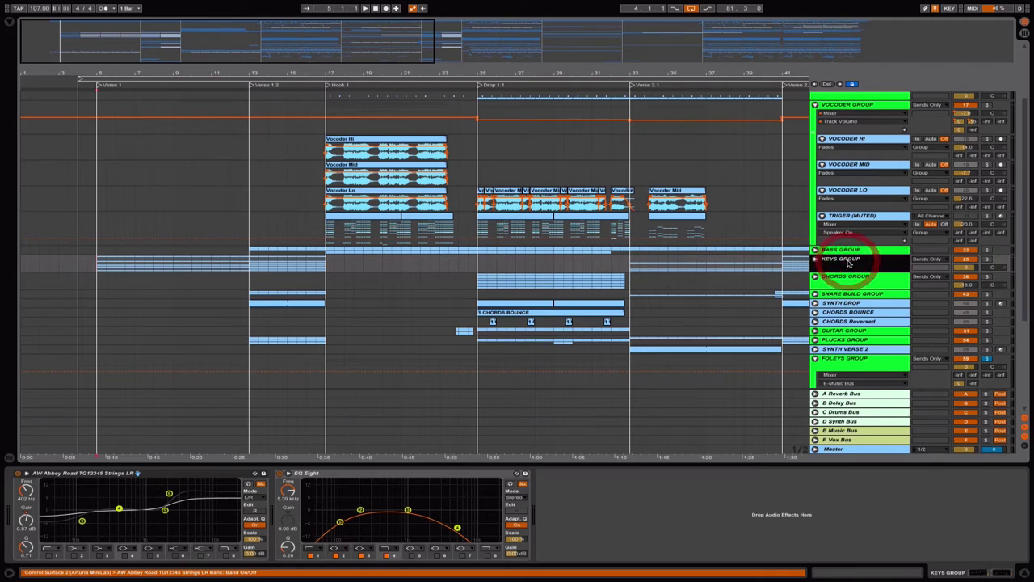
left_click(991, 262)
left_click(815, 259)
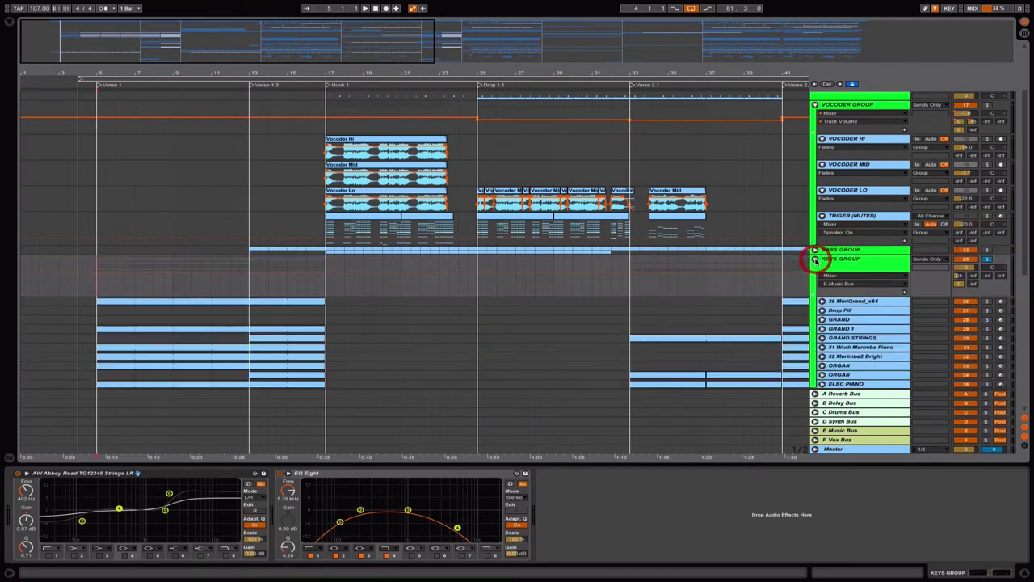
Step: Play the keys layers from Verse 1 and review the MIDI notes of the 26 MiniGrand_x64 clip
scroll(824, 259, "down", 3)
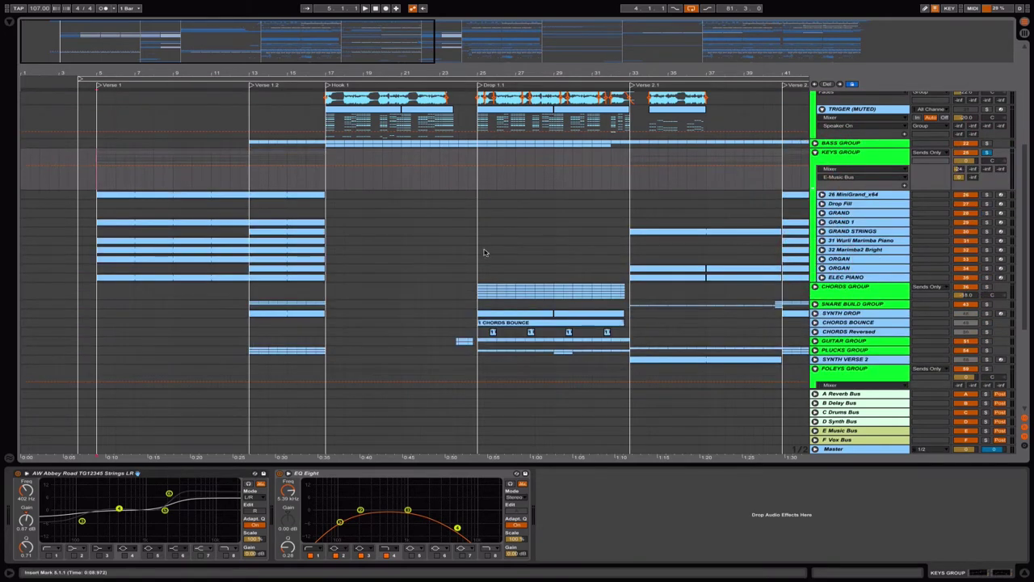
left_click(128, 184)
key("space")
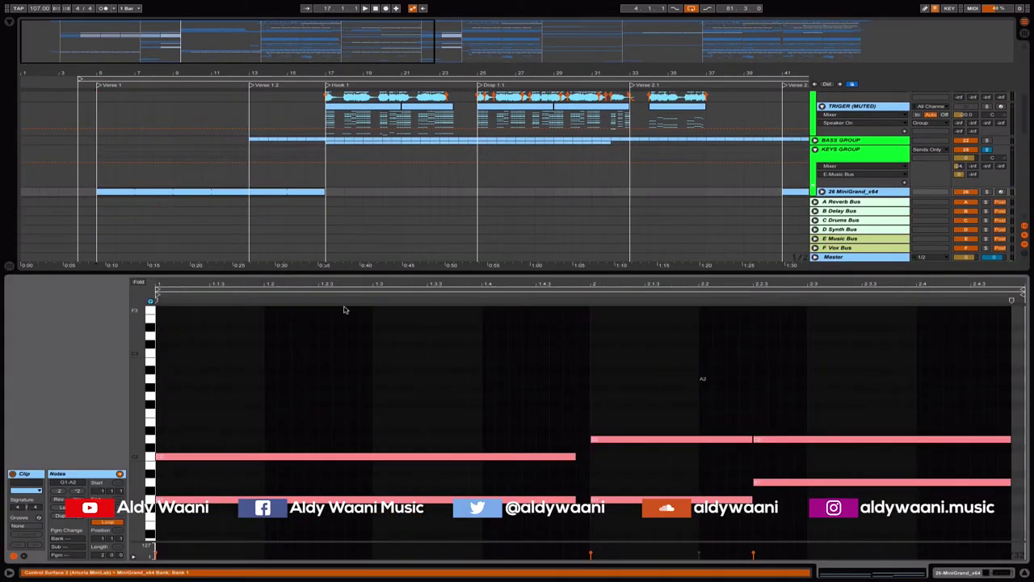
scroll(381, 372, "down", 4)
scroll(381, 372, "up", 4)
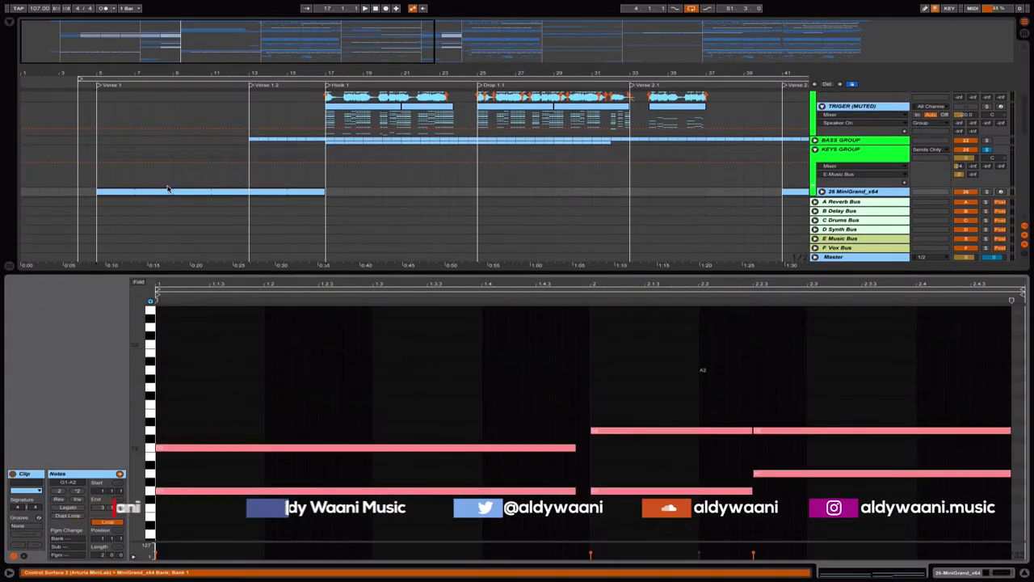
left_click(170, 183)
Step: Solo the VOCODER GROUP and place the insert marker at bar 17, the start of Hook 1
scroll(169, 183, "up", 5)
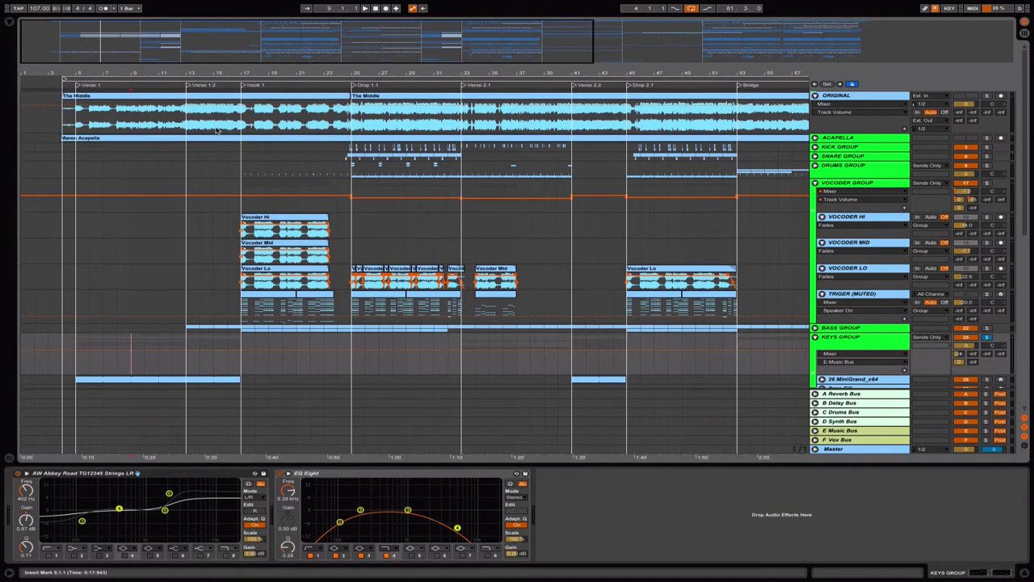
scroll(217, 130, "down", 1)
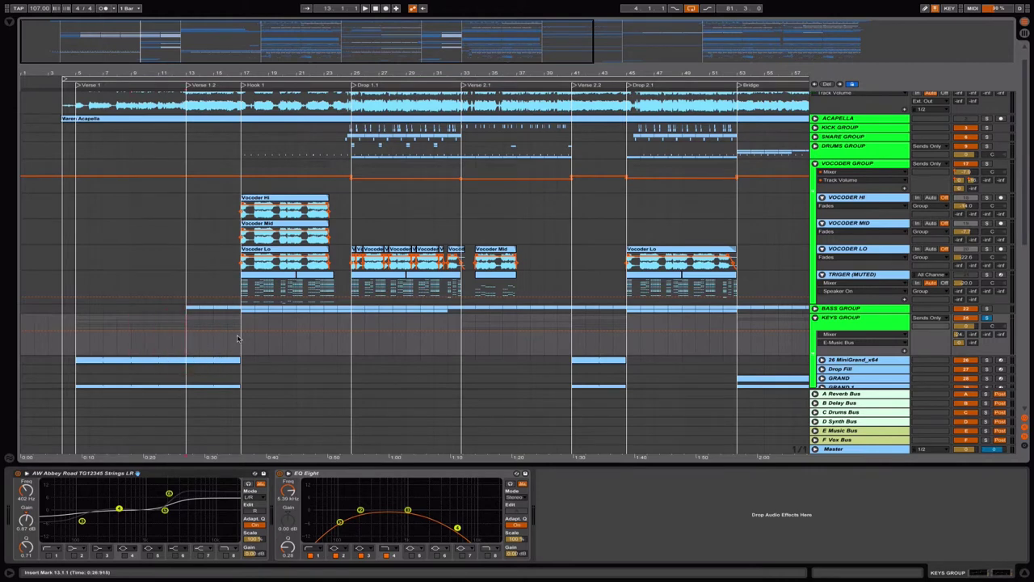
scroll(237, 338, "up", 1)
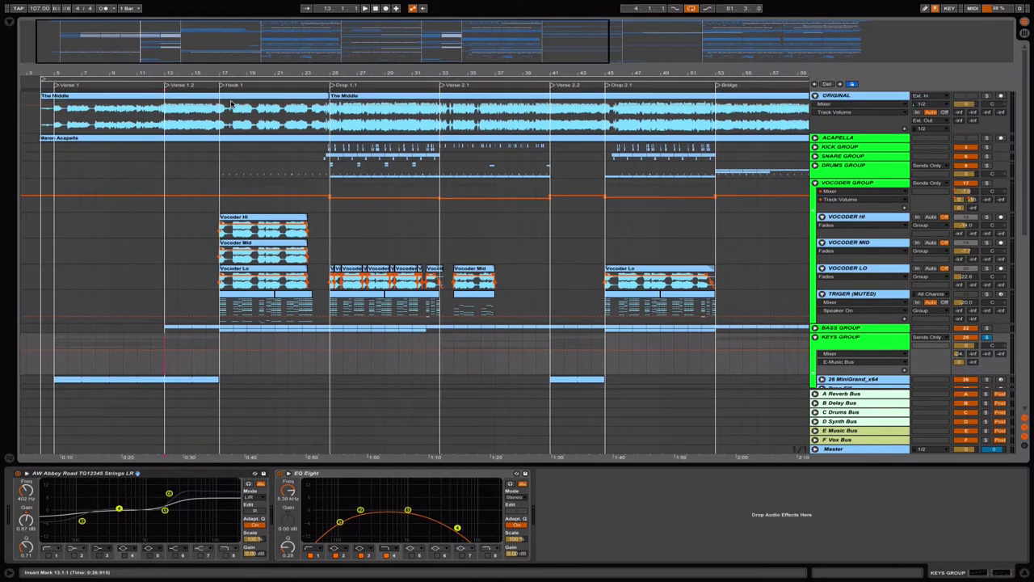
mouse_move(181, 34)
left_mouse_down()
mouse_move(181, 105)
mouse_move(200, 134)
mouse_move(197, 38)
left_mouse_up()
left_click(856, 183)
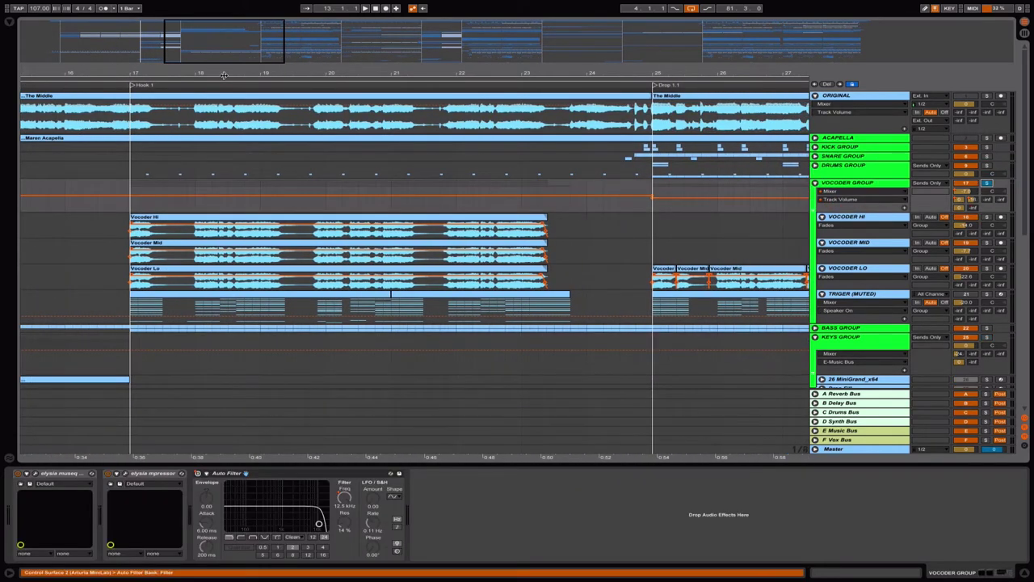
left_click_drag(224, 75, 238, 67)
left_click(157, 207)
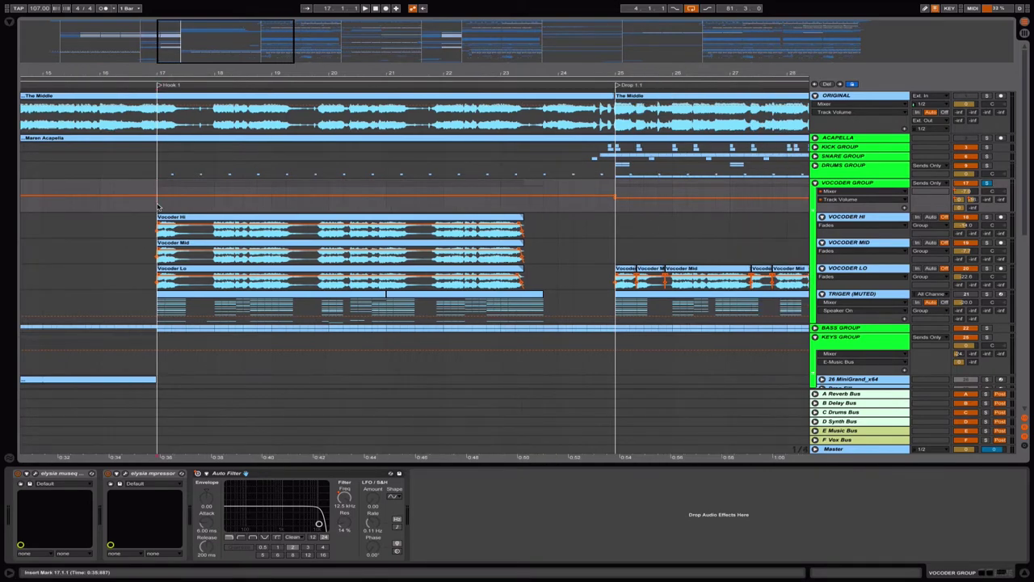
Step: Audition the vocoder layers from bar 17, select the Vocoder Hi clip, and display the VOCODER HI track's device chain
left_click(862, 218)
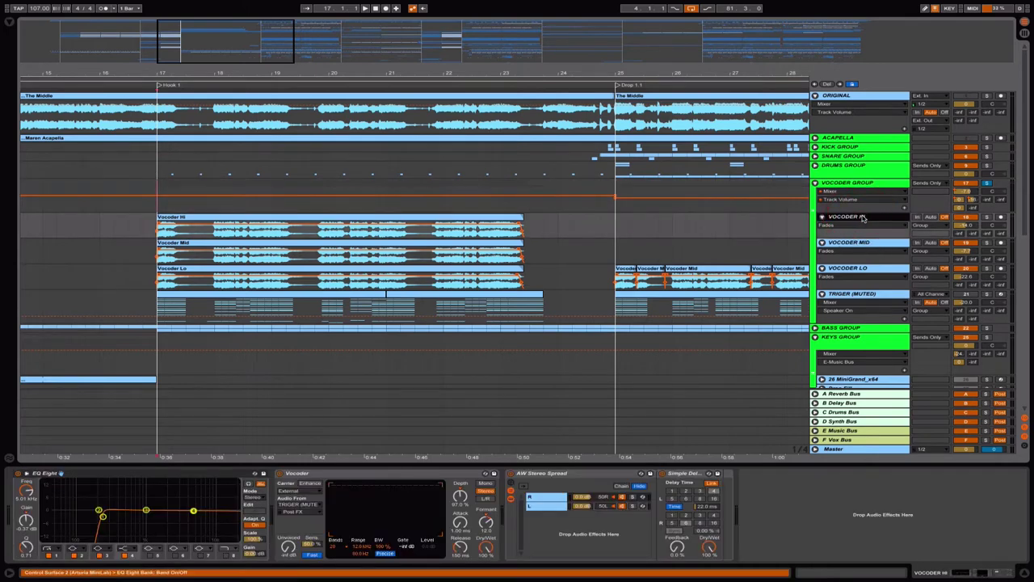
key("space")
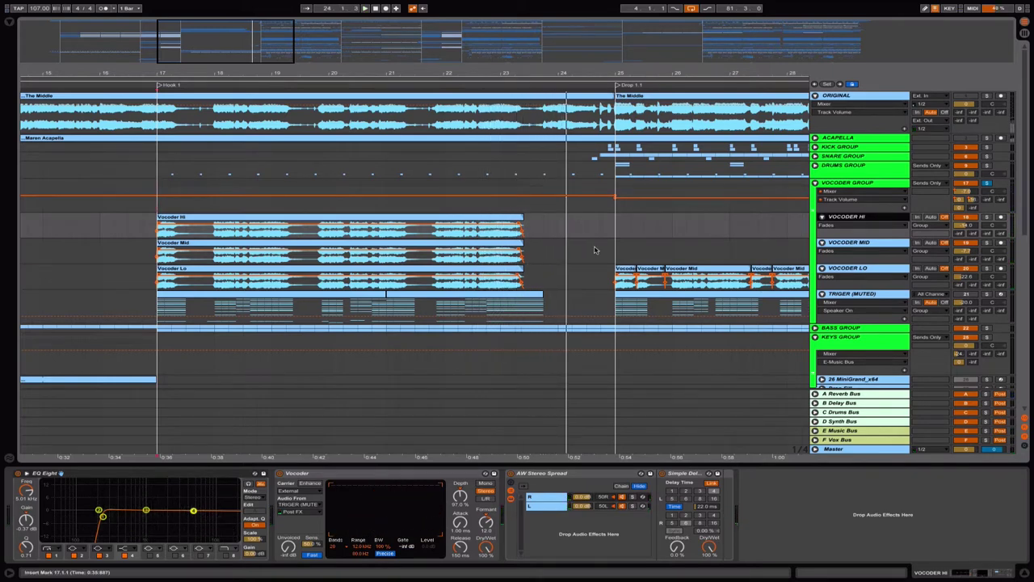
left_click(446, 225)
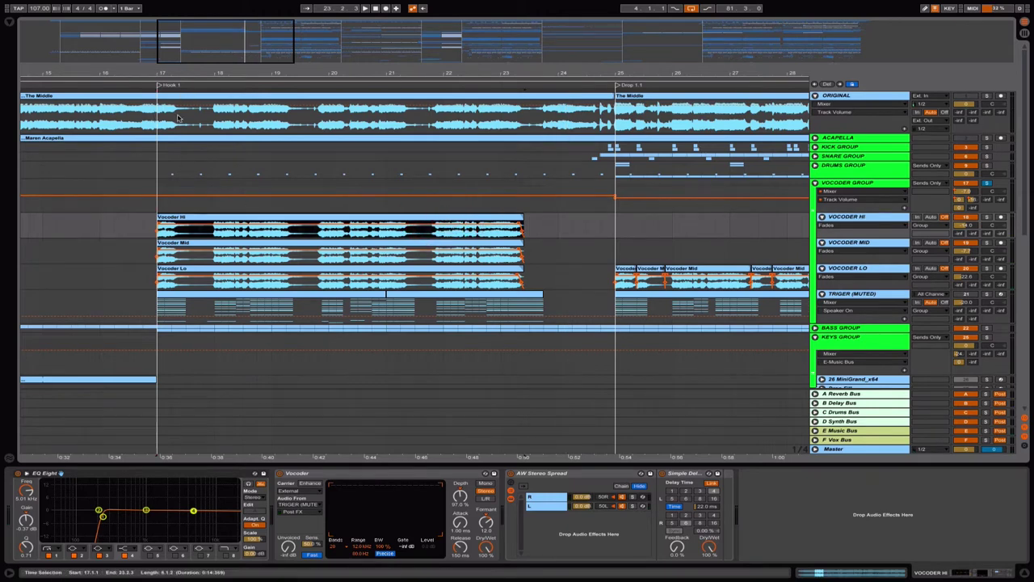
left_click(860, 222)
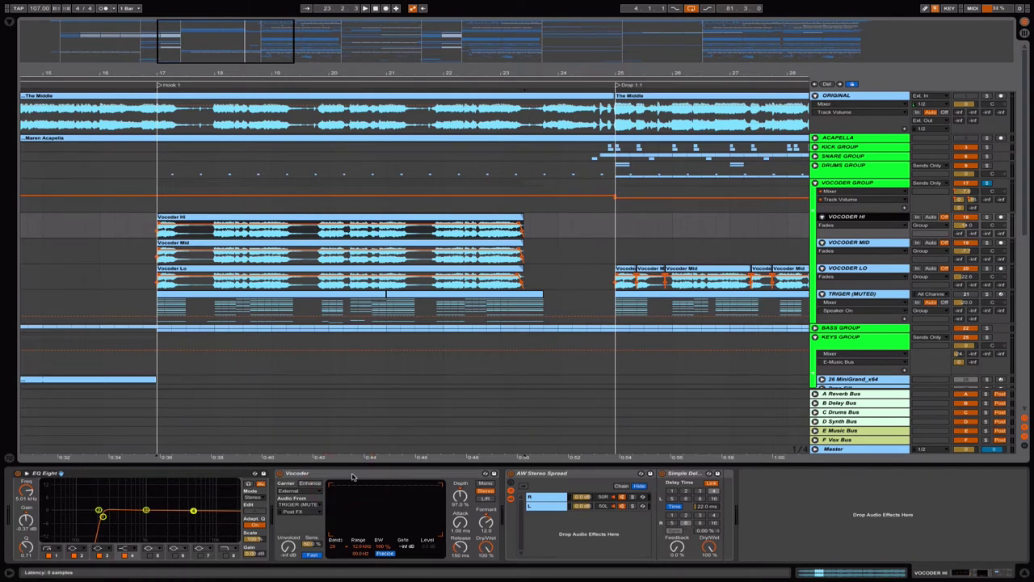
Step: Compare the device chains of the VOCODER HI, VOCODER MID and VOCODER LO tracks
left_click(311, 474)
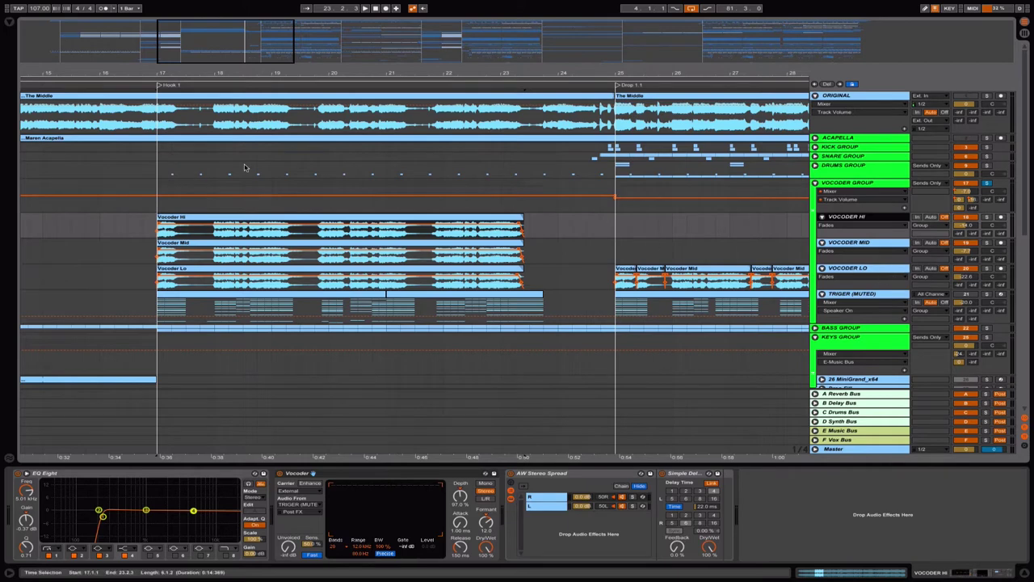
scroll(220, 228, "down", 3)
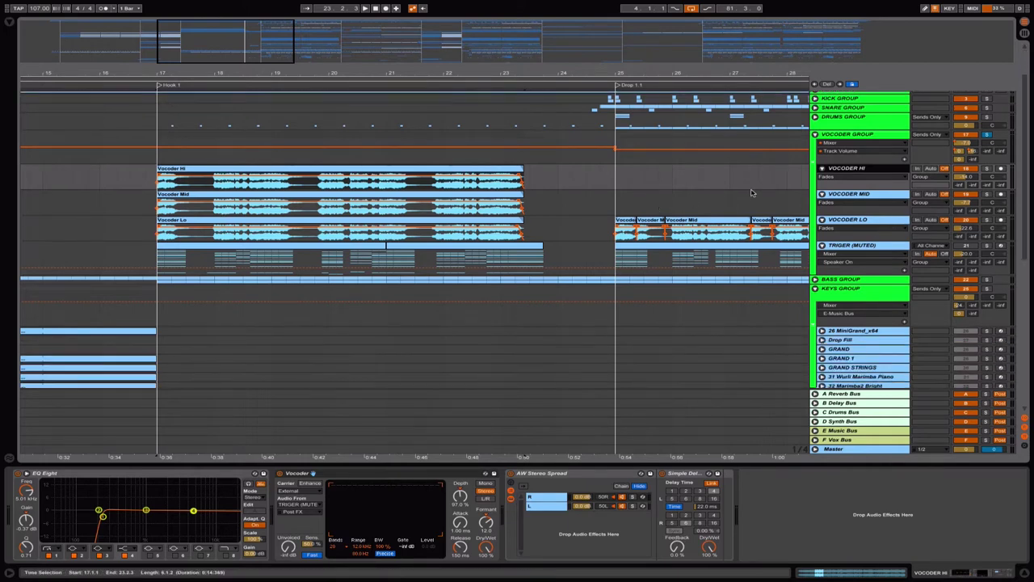
left_click(870, 195)
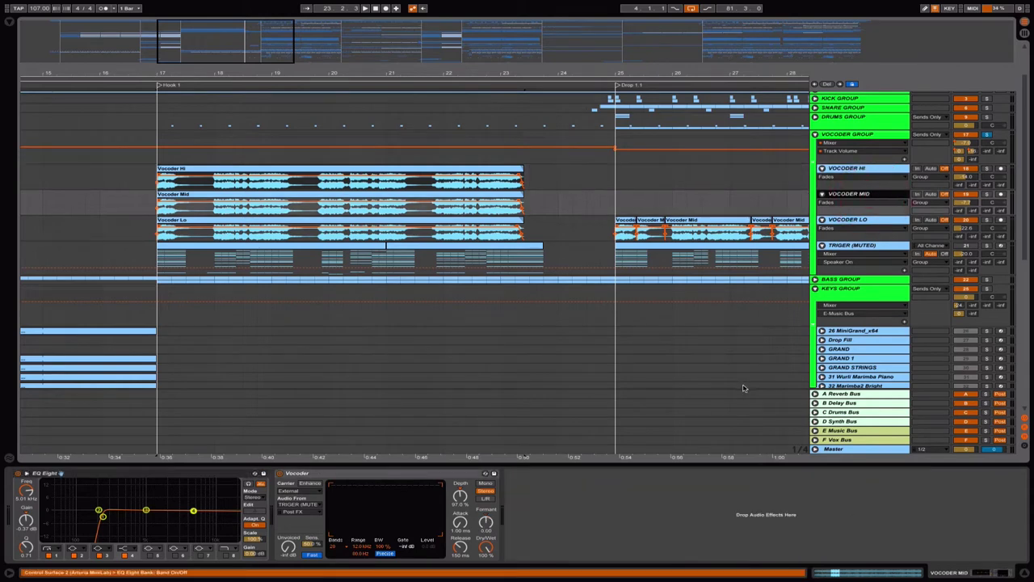
left_click(864, 219)
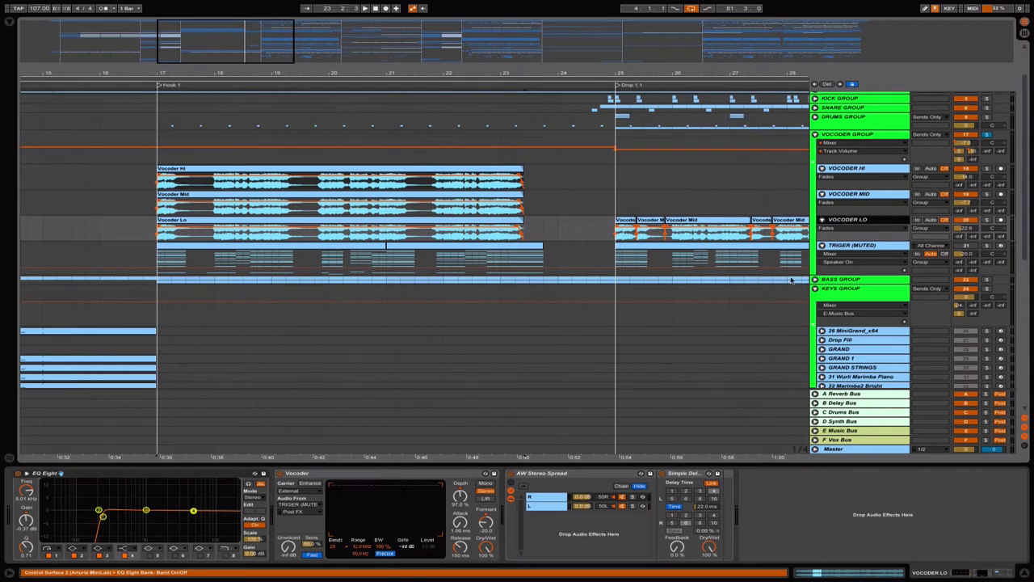
left_click(865, 171)
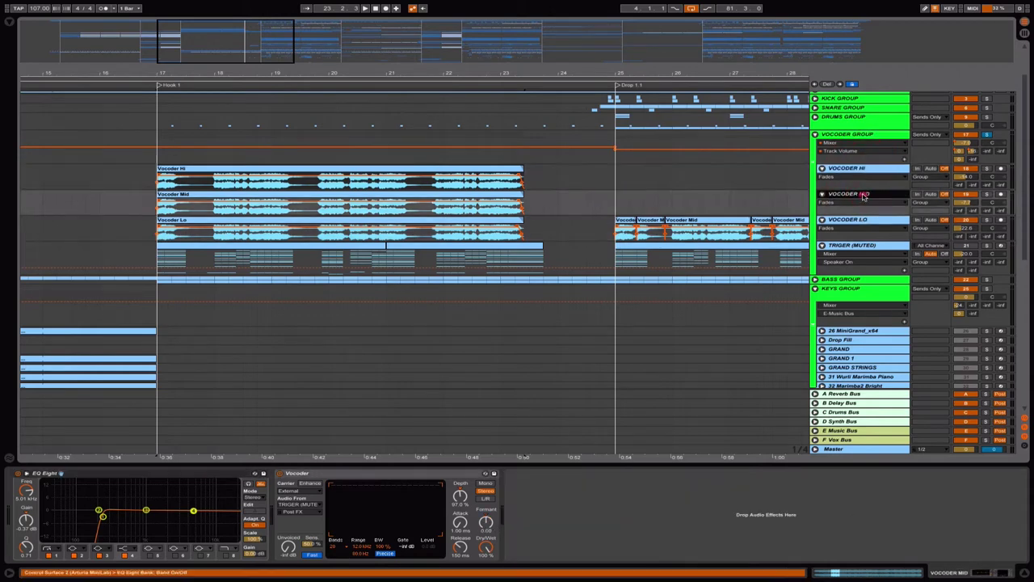
Step: Display the TRIGER (MUTED) track's device chain, solo the track, and audition its MIDI clip from bar 17
left_click(863, 246)
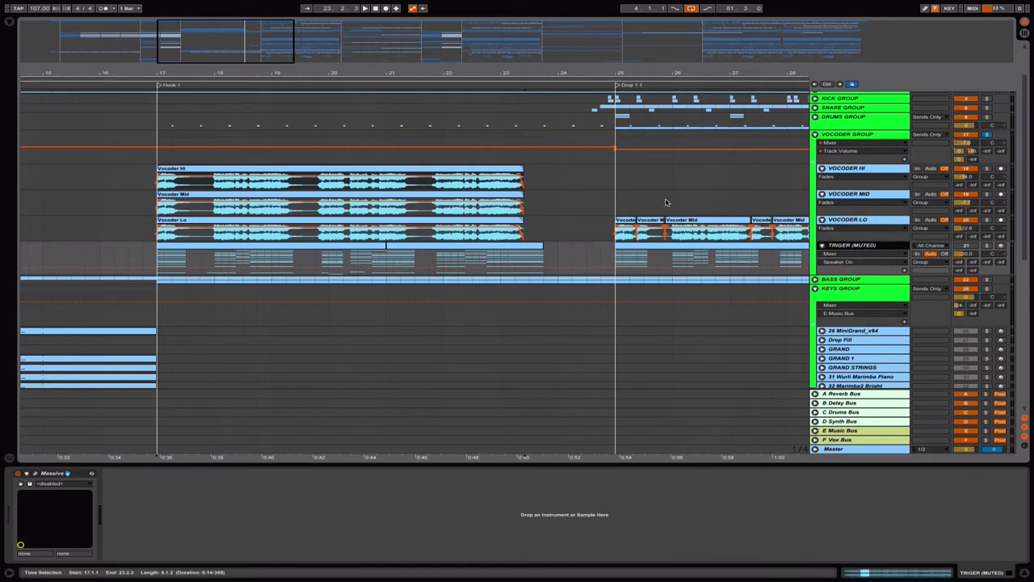
left_click(201, 249)
key("space")
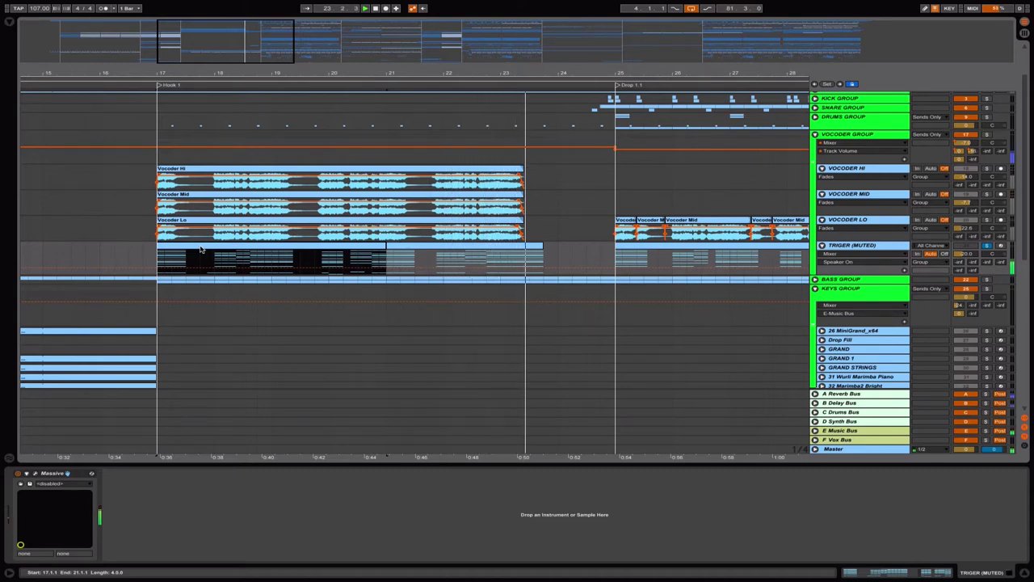
key("space")
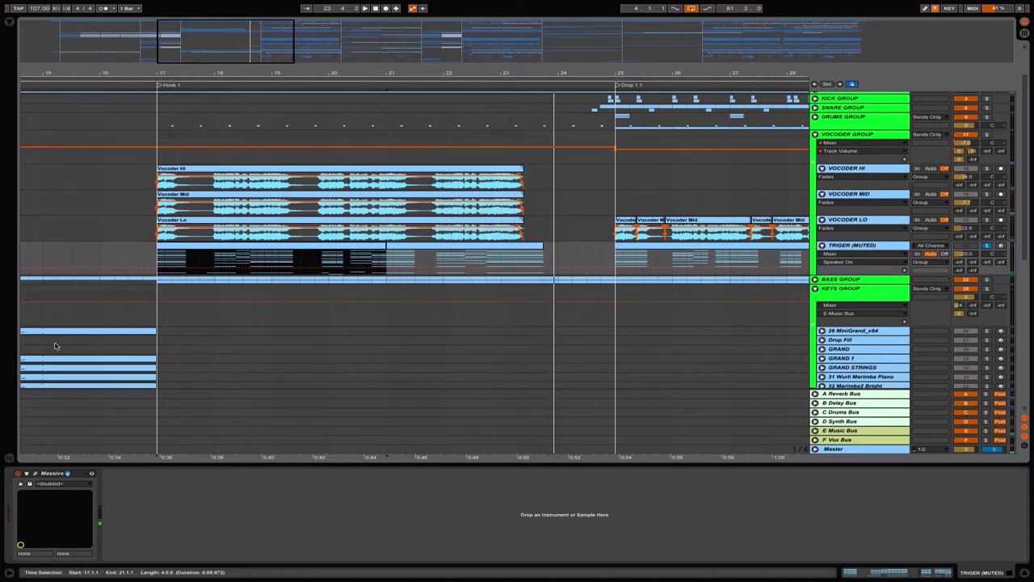
Step: Open the Massive instrument on the TRIGER (MUTED) track, review its oscillators, and close its window
left_click(34, 474)
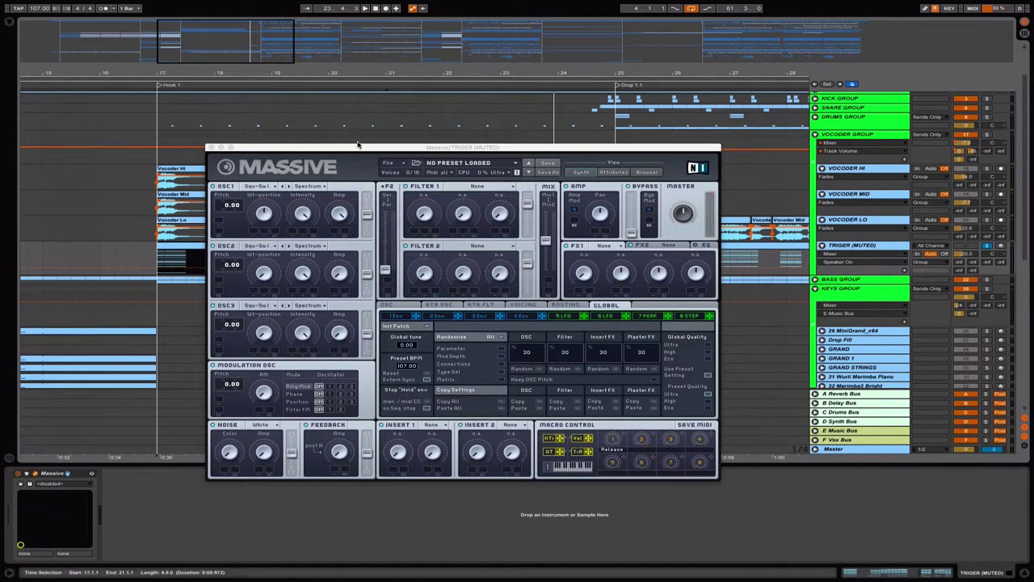
left_click_drag(359, 150, 341, 112)
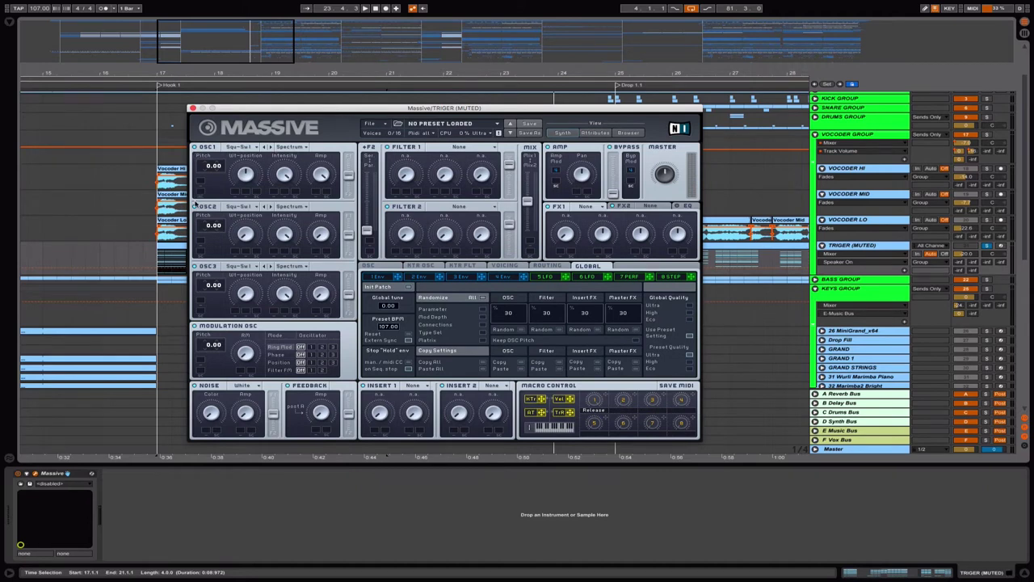
left_click(194, 266)
left_click(192, 108)
Step: Review the External carrier and audio source options in the VOCODER HI track's Vocoder, and return to the TRIGER (MUTED) track
left_click(849, 168)
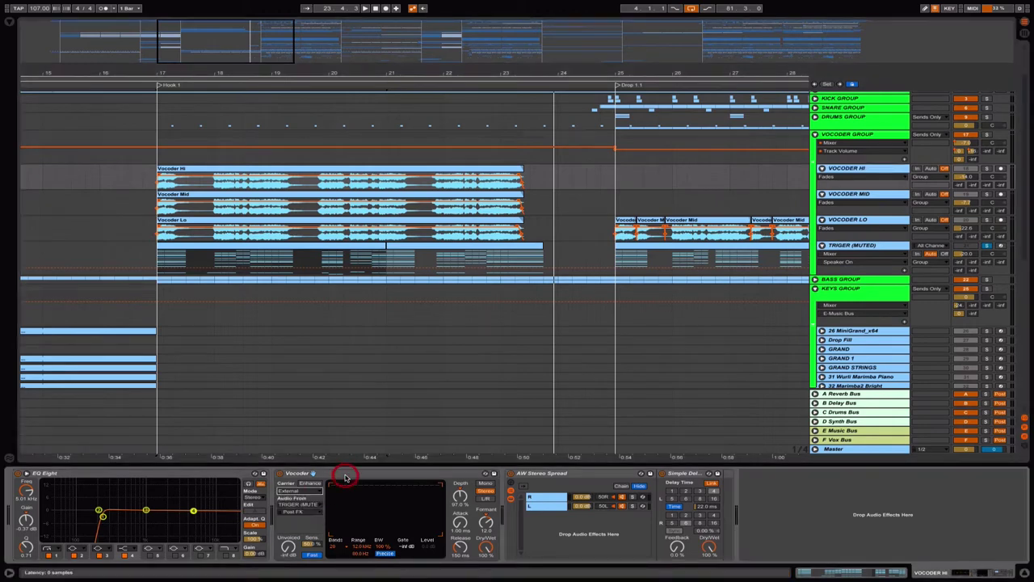
left_click(320, 493)
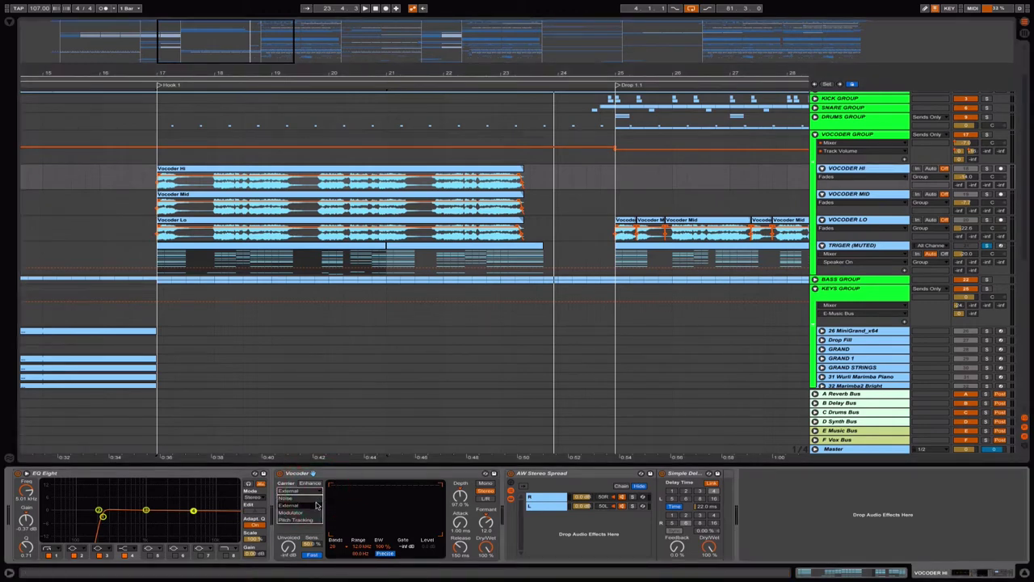
left_click(321, 504)
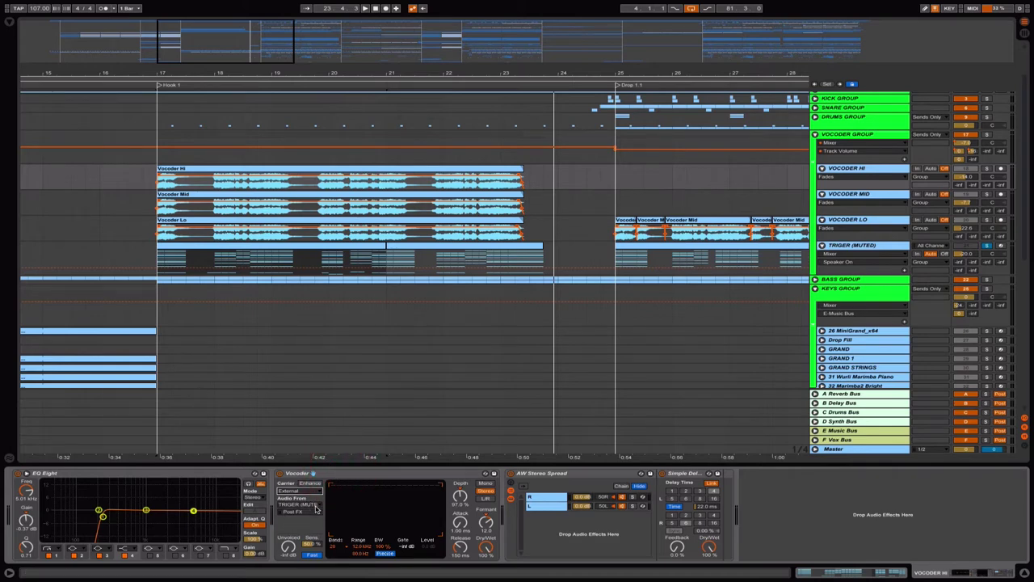
left_click(316, 508)
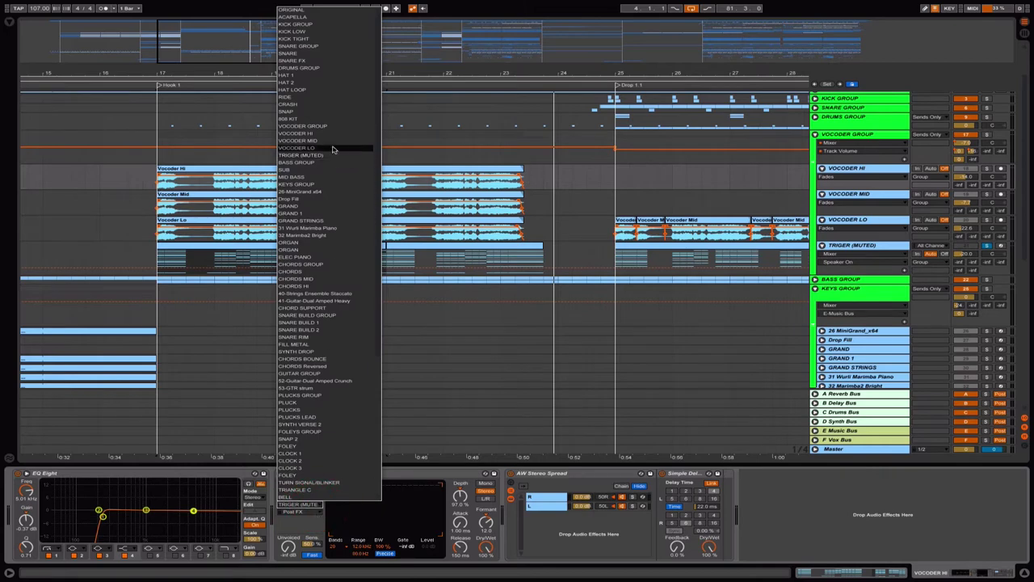
left_click(863, 247)
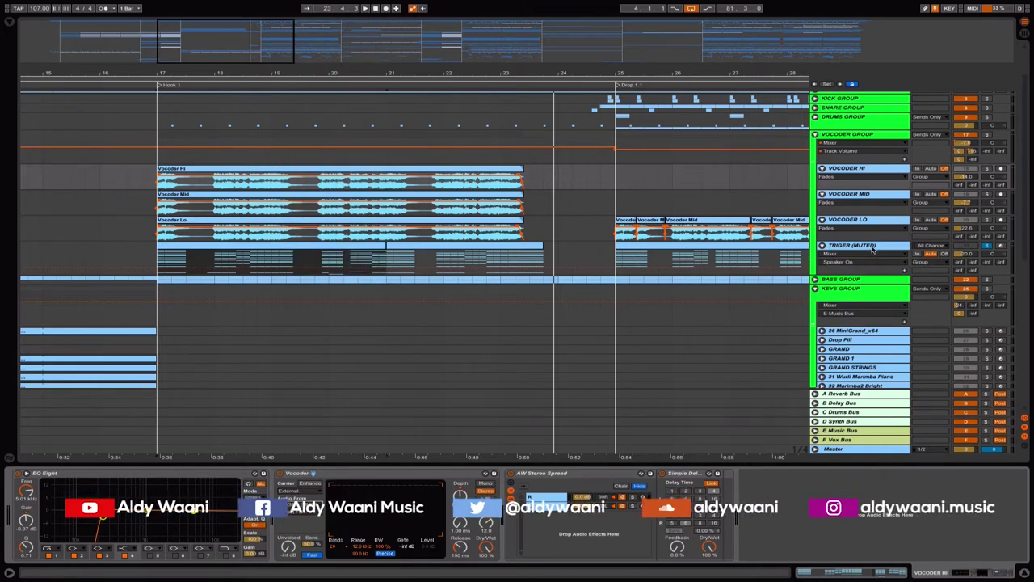
left_click(871, 247)
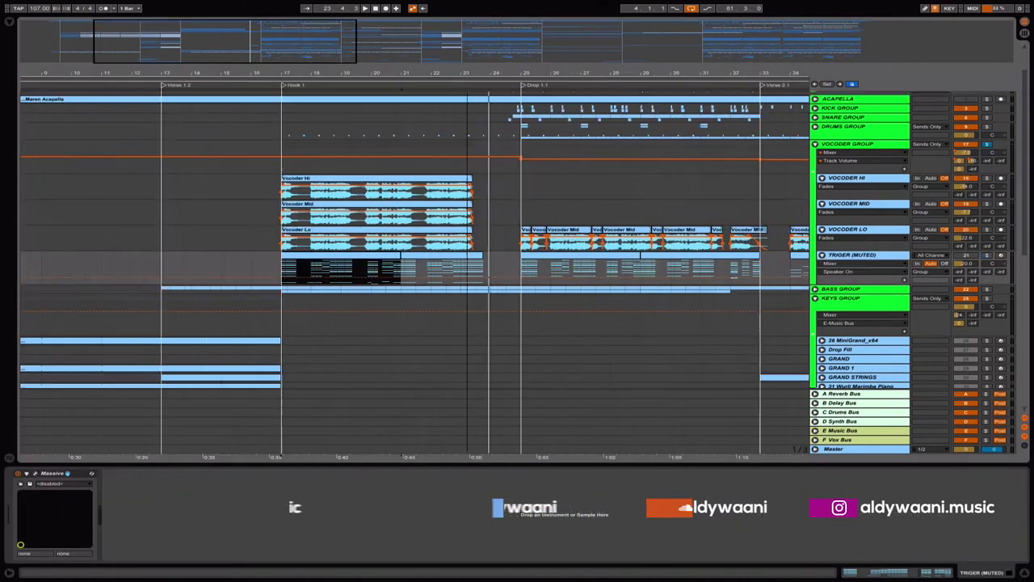
Step: Solo the FOLEYS GROUP and audition it from Hook 1 at bar 17
scroll(321, 190, "right", 3)
scroll(321, 190, "down", 4)
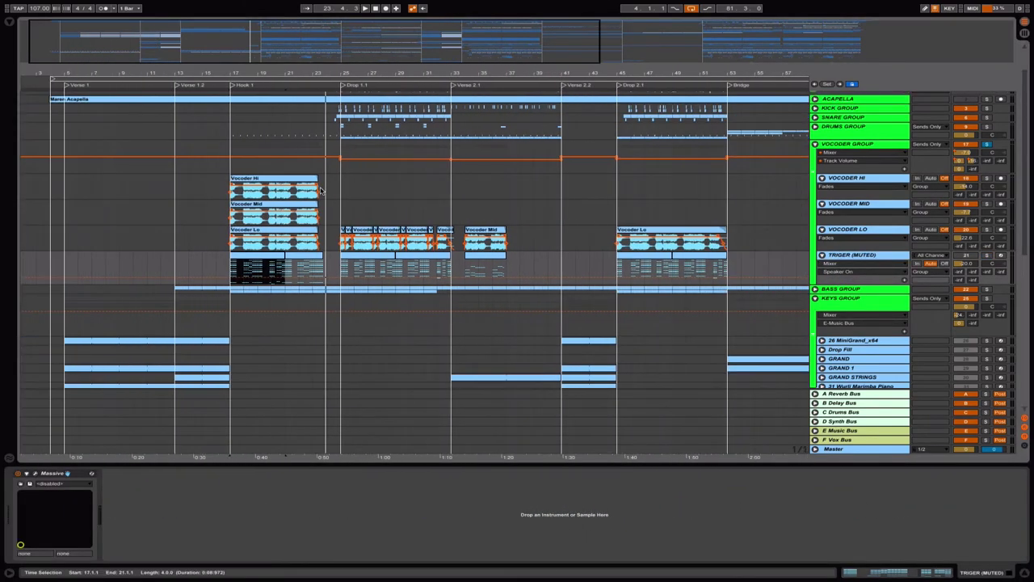
scroll(321, 191, "down", 8)
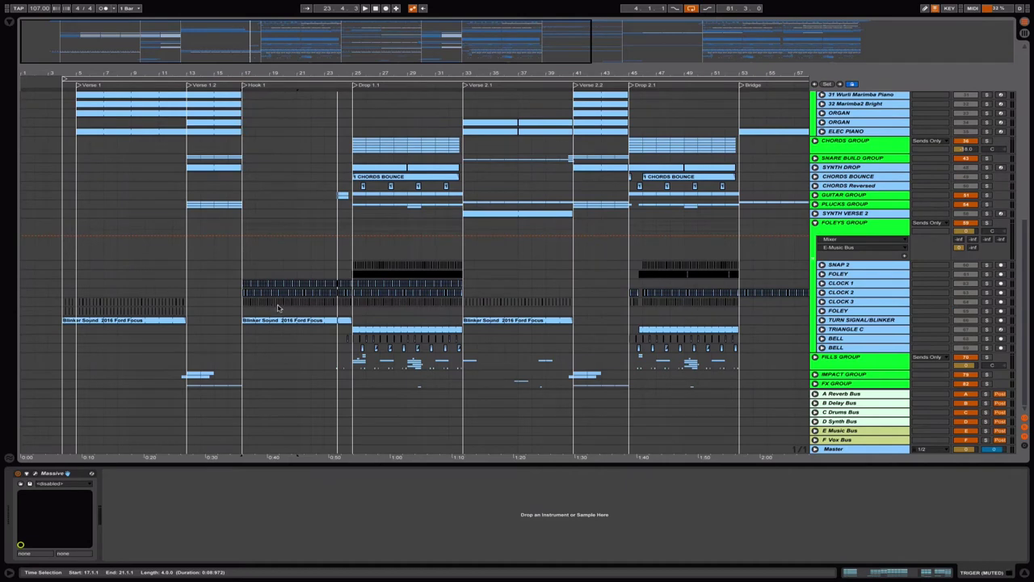
left_click(987, 223)
key("space")
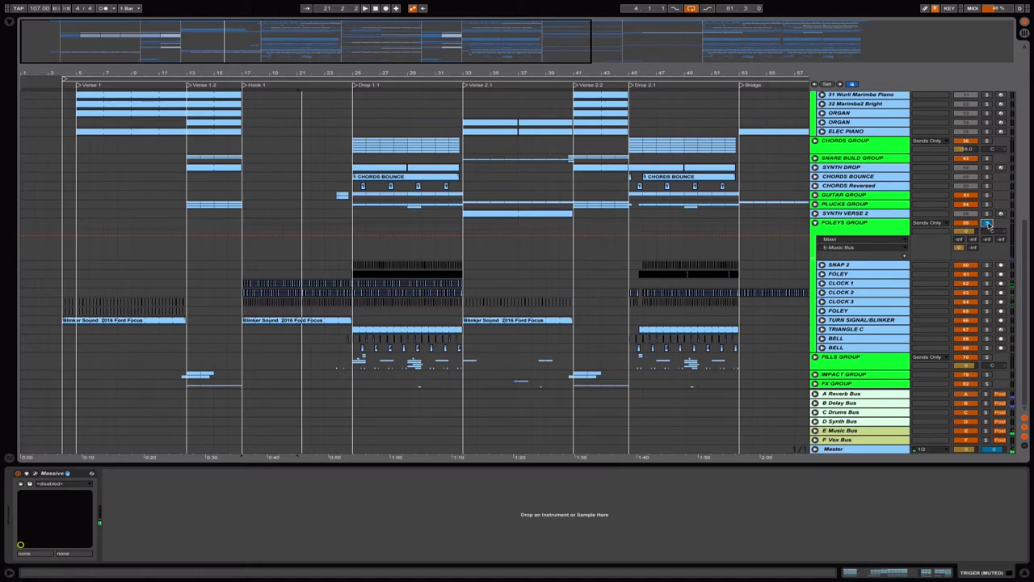
Step: Examine the VOCODER GROUP's effects and the B Delay Bus chain, opening and closing its H-Delay plug-in
scroll(849, 230, "up", 10)
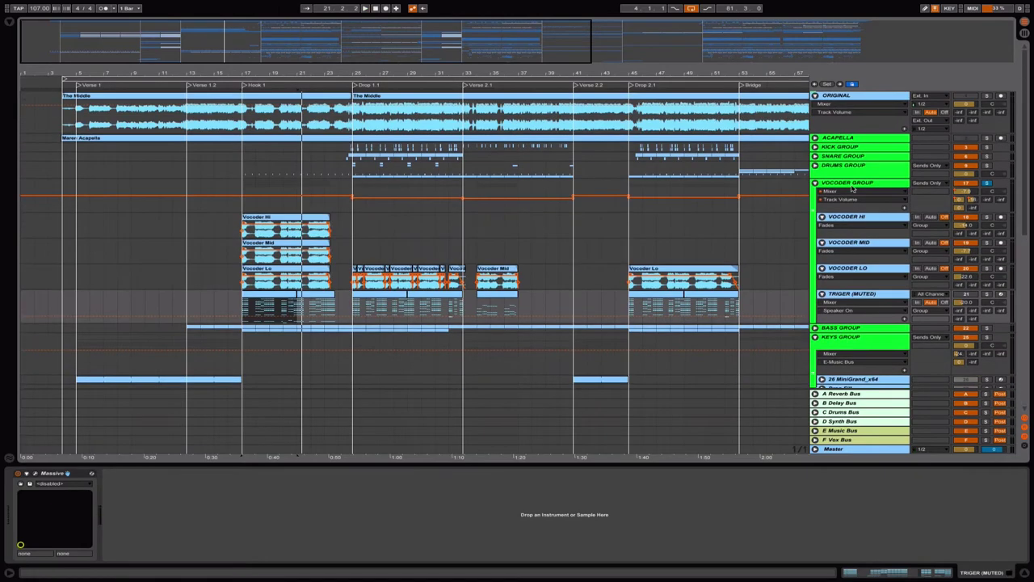
left_click(877, 183)
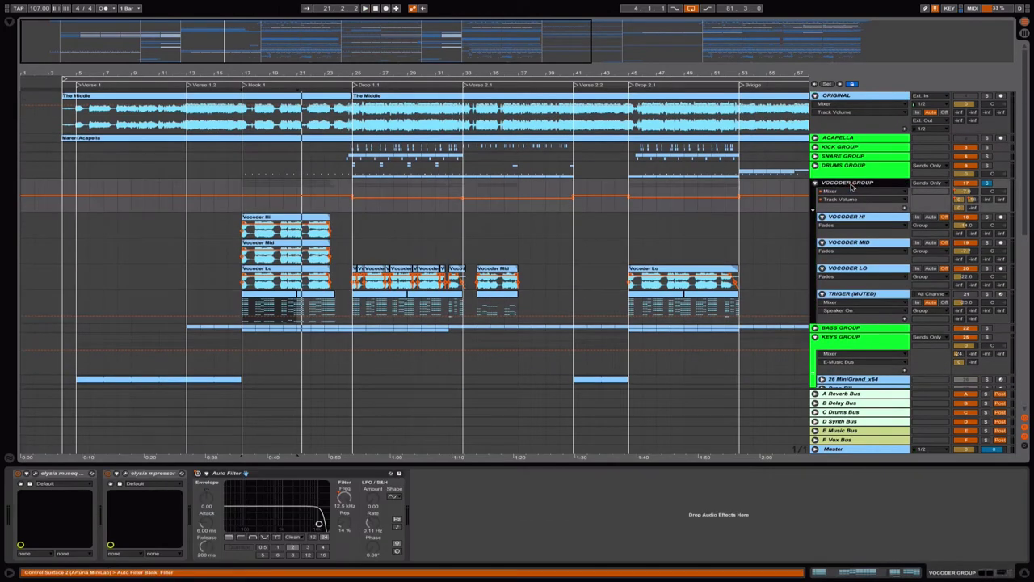
left_click(866, 402)
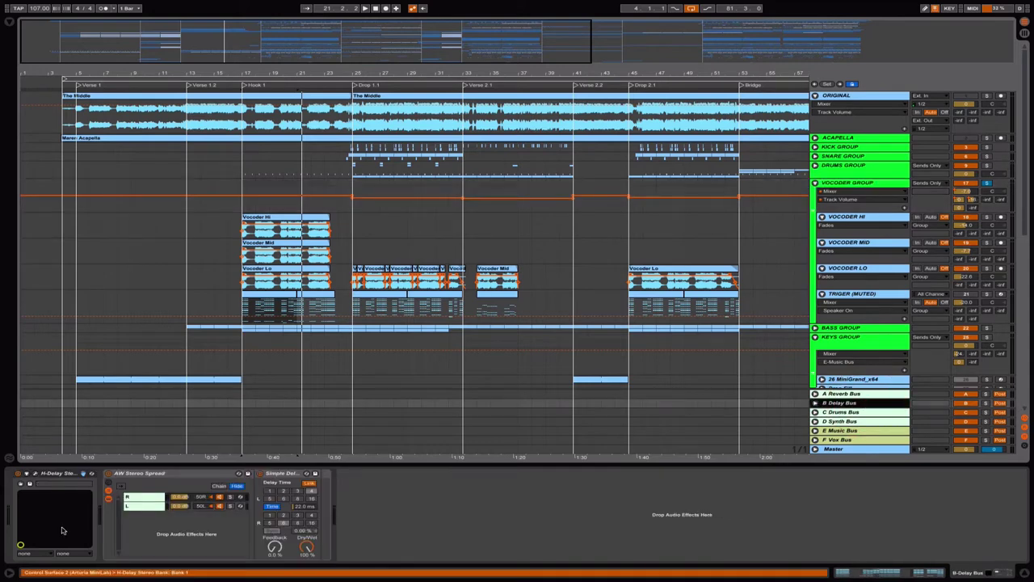
left_click(56, 482)
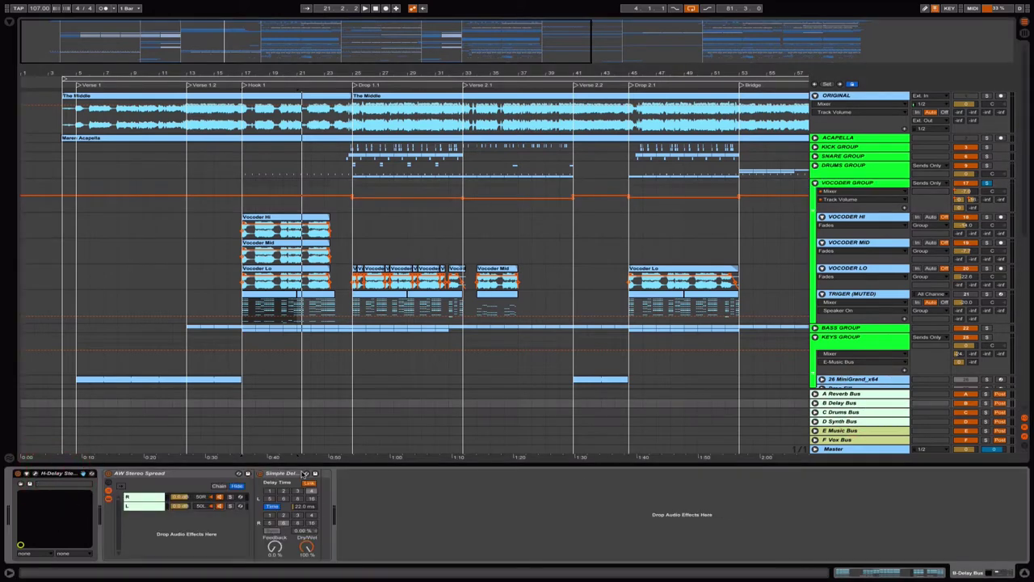
left_click(35, 475)
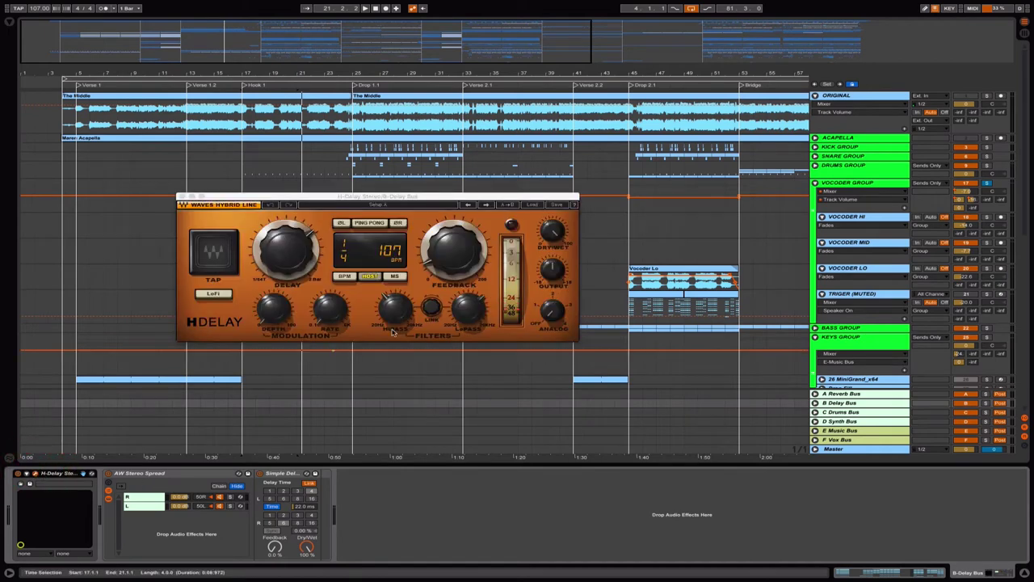
left_click_drag(523, 202, 551, 234)
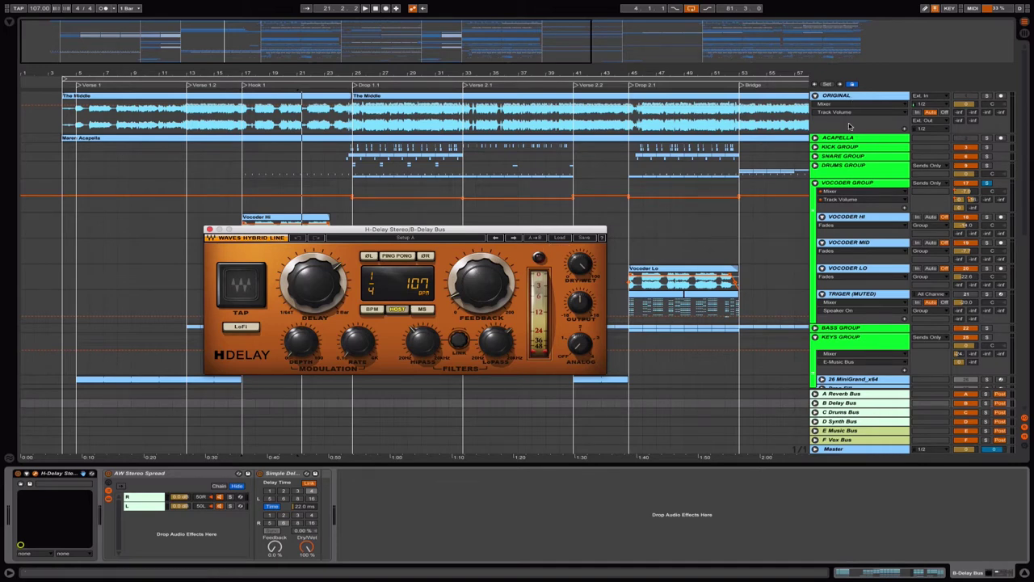
left_click(208, 230)
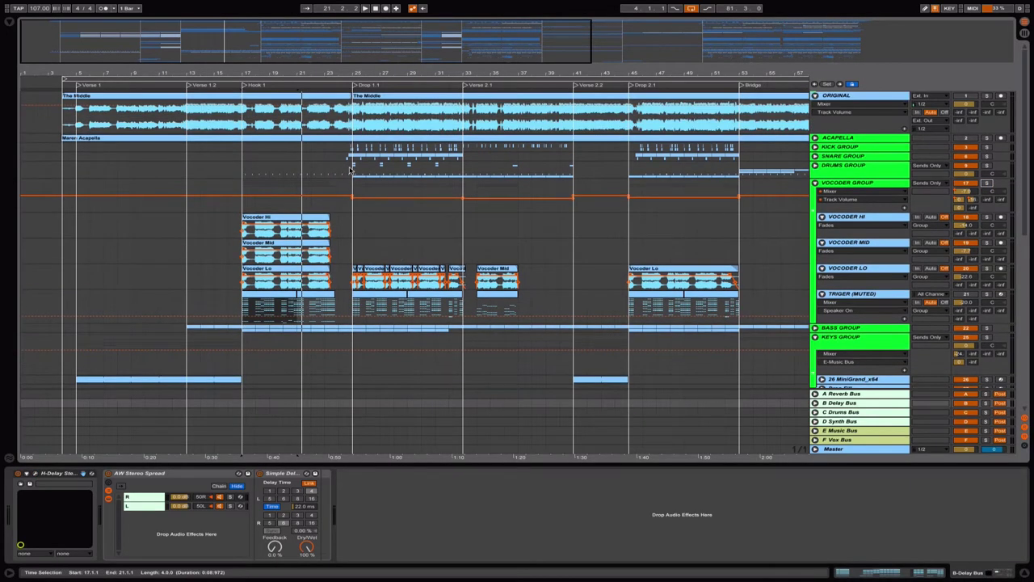
Step: Place the insert marker at bar 25, the start of Drop 1.1, and bring that section into closer view
left_click(350, 170)
scroll(350, 170, "down", 10)
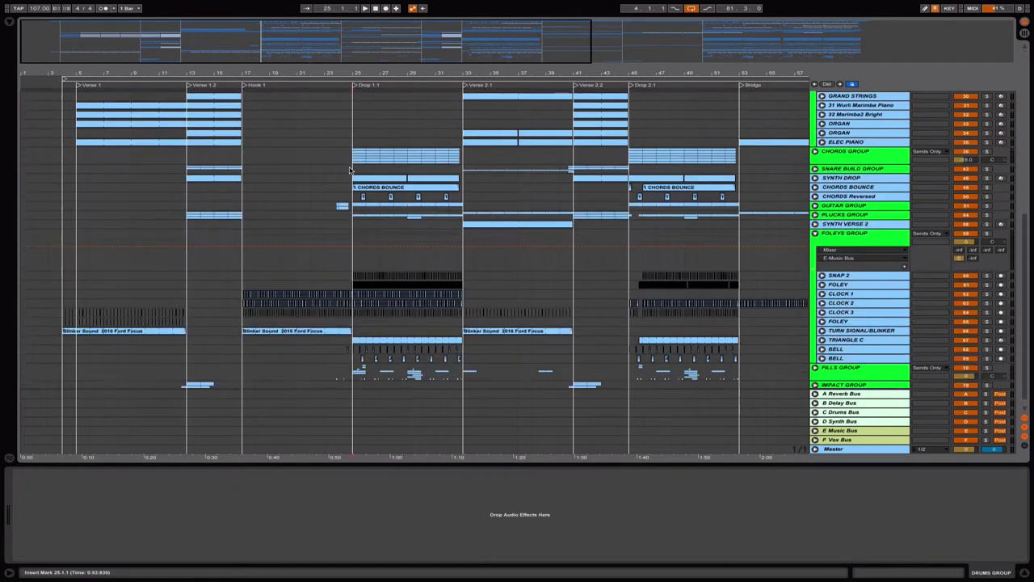
scroll(350, 169, "down", 1)
scroll(350, 170, "up", 10)
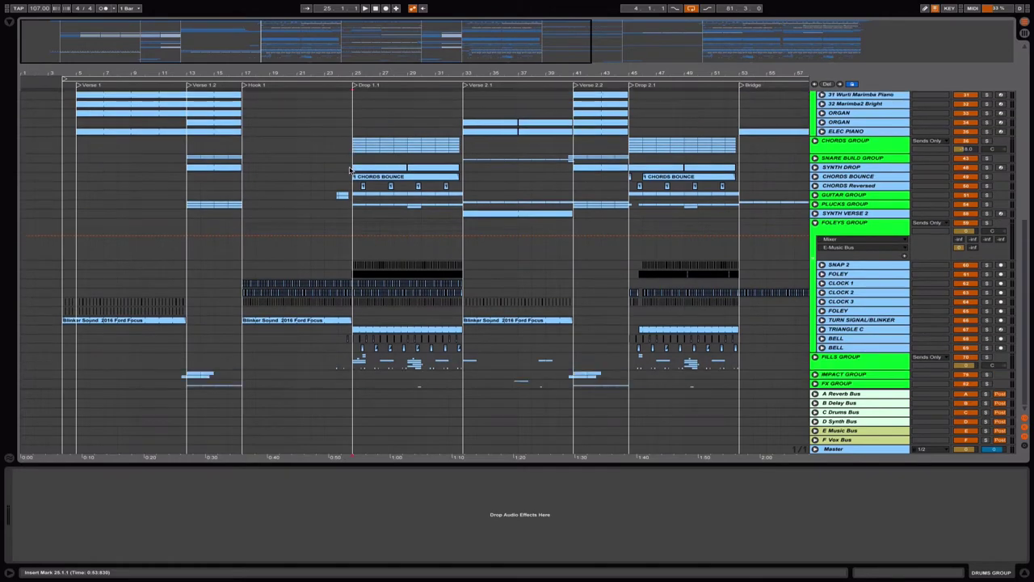
left_click_drag(322, 41, 373, 62)
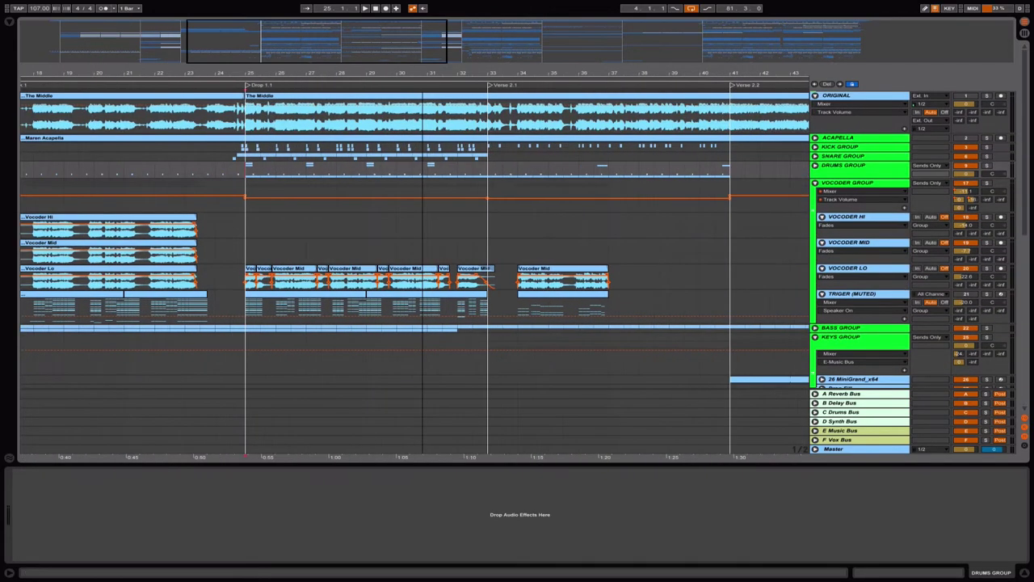
Step: Fold the VOCODER GROUP, KEYS GROUP and FOLEYS GROUP to hide their individual tracks
left_click(815, 183)
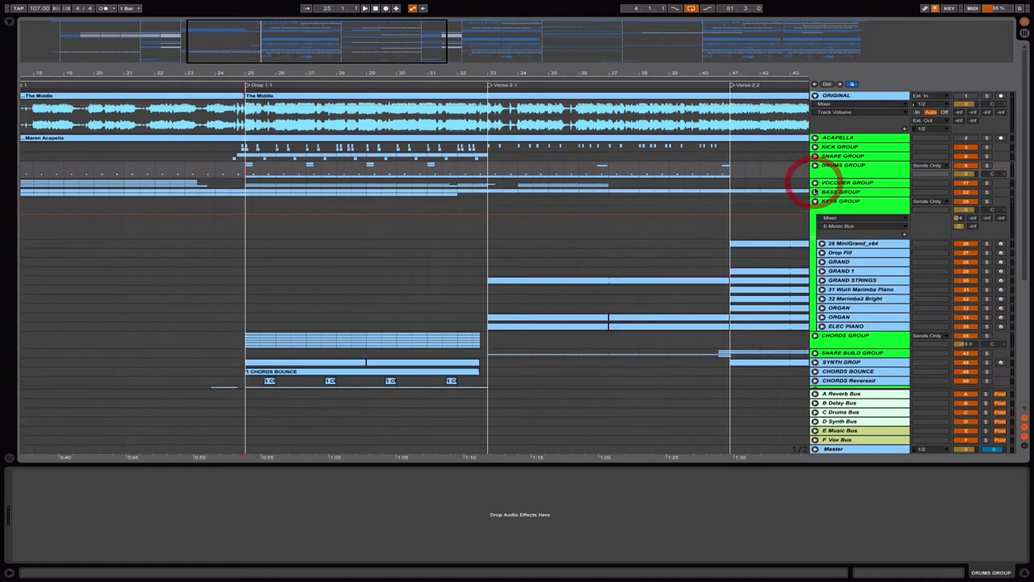
left_click(814, 200)
left_click(816, 300)
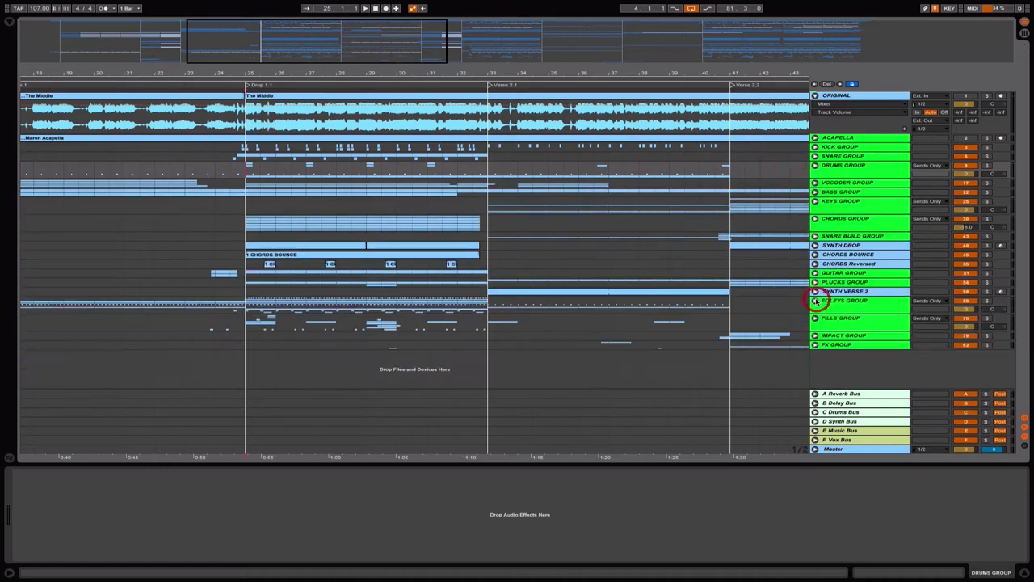
Step: Set the start point at bar 25 on the FILLS GROUP and audition Drop 1.1 with the C Drums Bus soloed, selecting the KICK GROUP
scroll(336, 220, "up", 3)
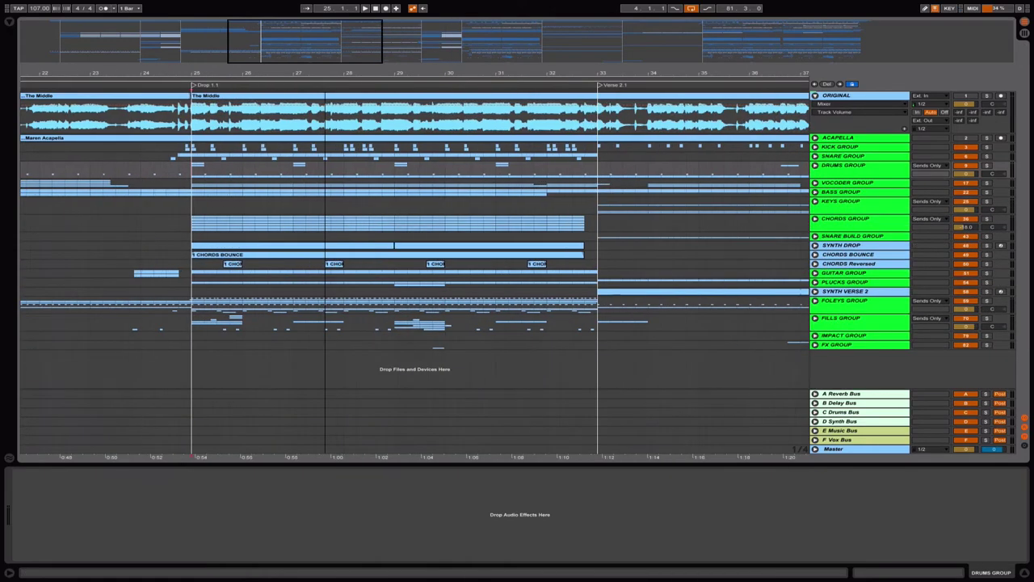
left_click_drag(210, 304, 598, 337)
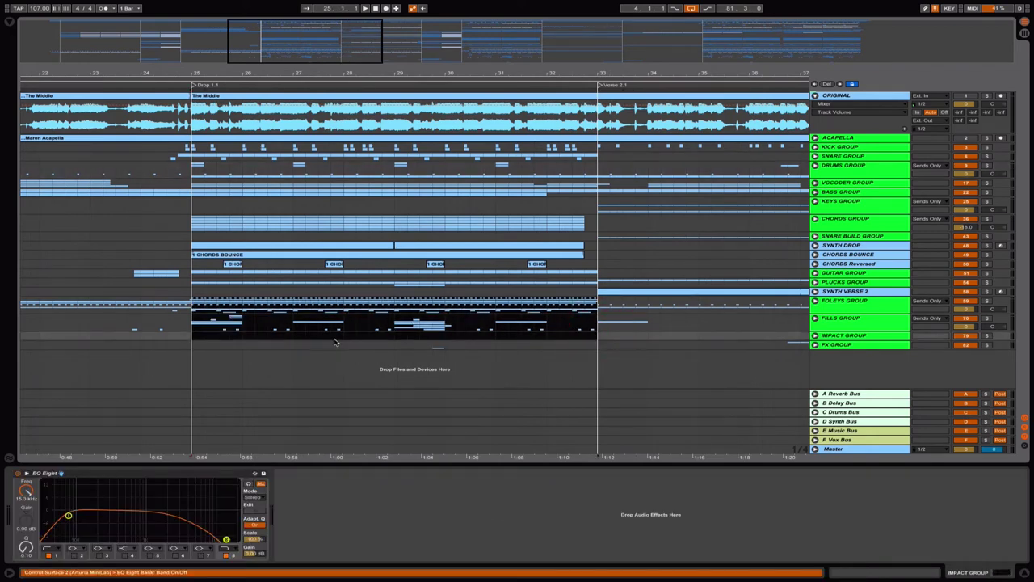
left_click(196, 323)
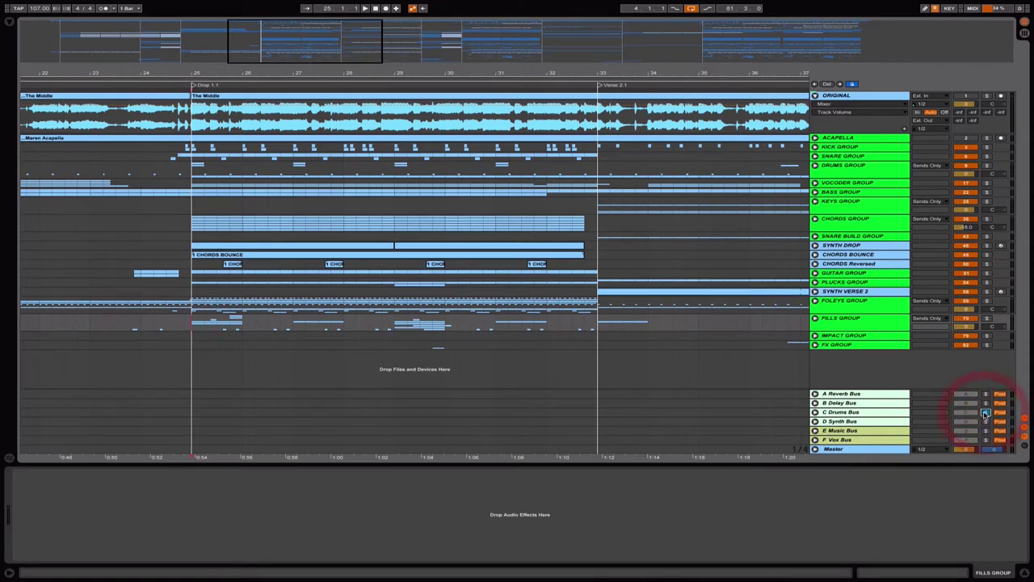
left_click(973, 147)
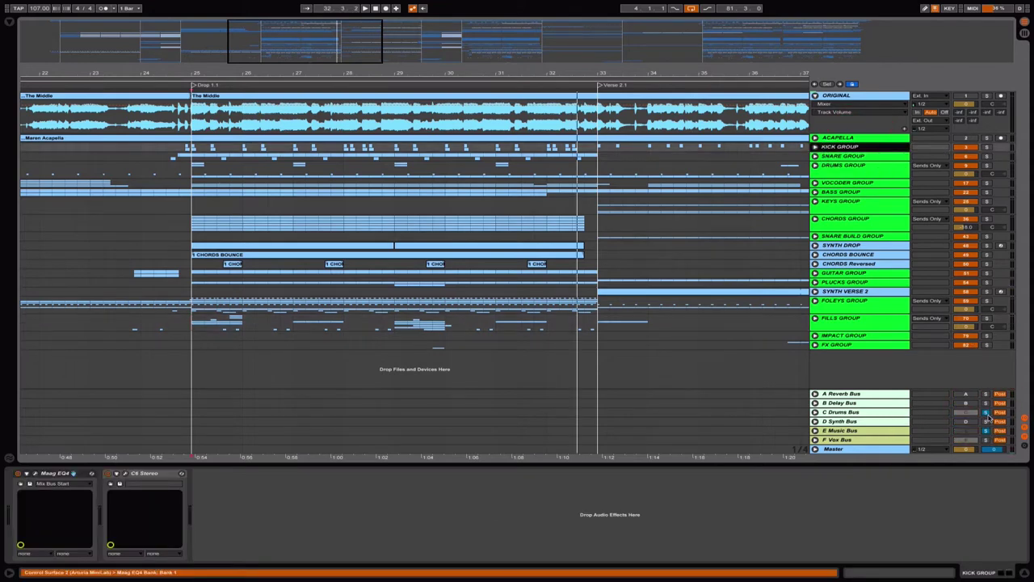
Step: Clear the C Drums Bus solo, audition Drop 1.1 with the KICK, SNARE and DRUMS groups soloed, and return the insert marker to bar 25
left_click(987, 413)
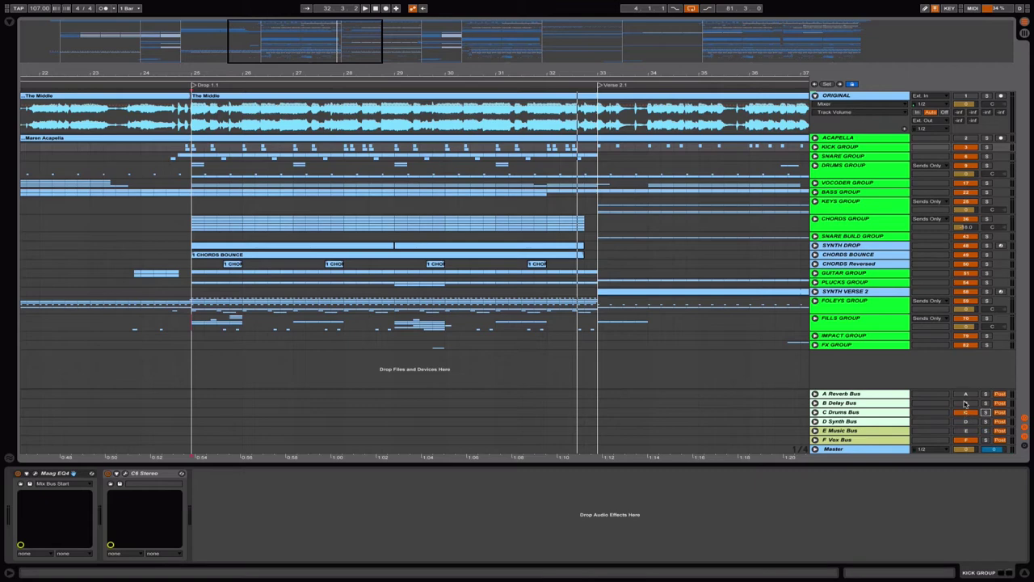
key("space")
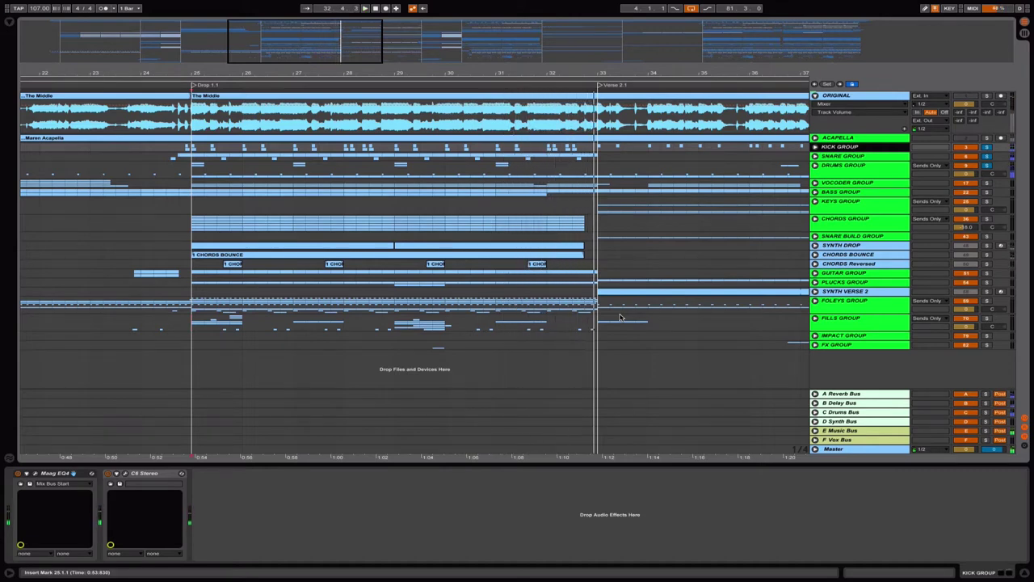
key("space")
left_click(194, 150)
Step: Unfold the KICK GROUP and SNARE GROUP to show their individual tracks around the start of Drop 1.1
left_click(815, 147)
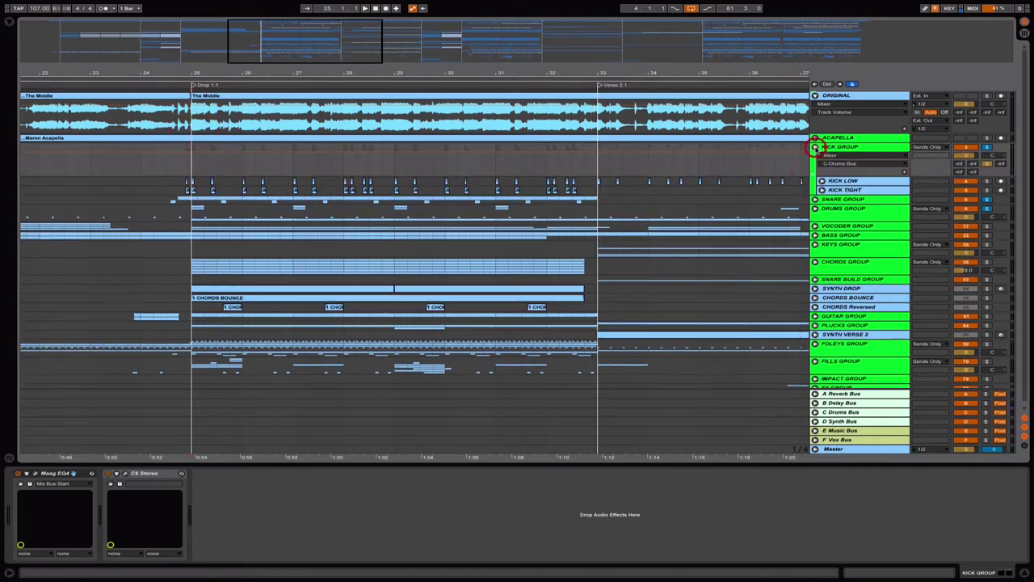
left_click_drag(253, 45, 253, 153)
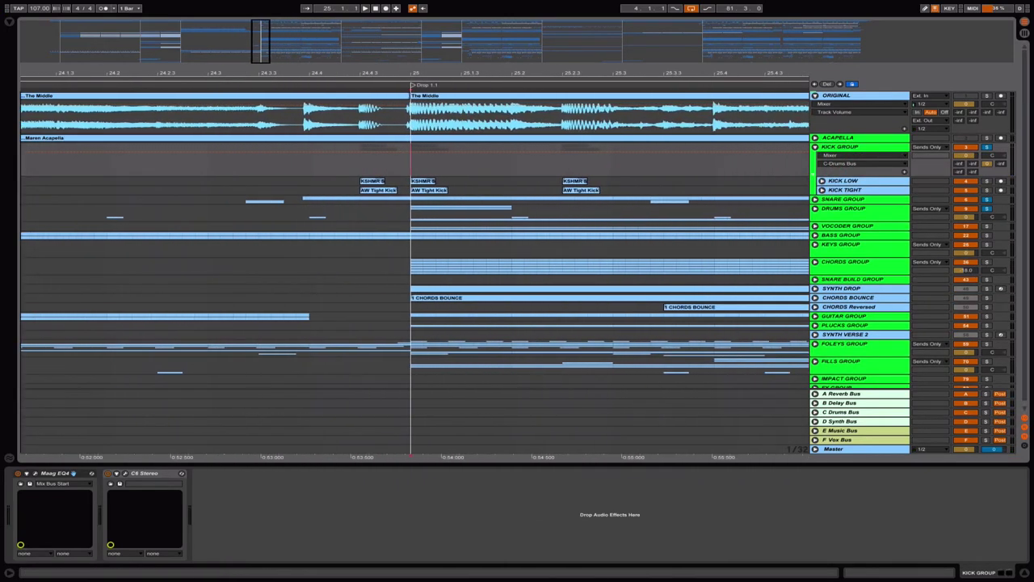
left_click(837, 199)
left_click(815, 199)
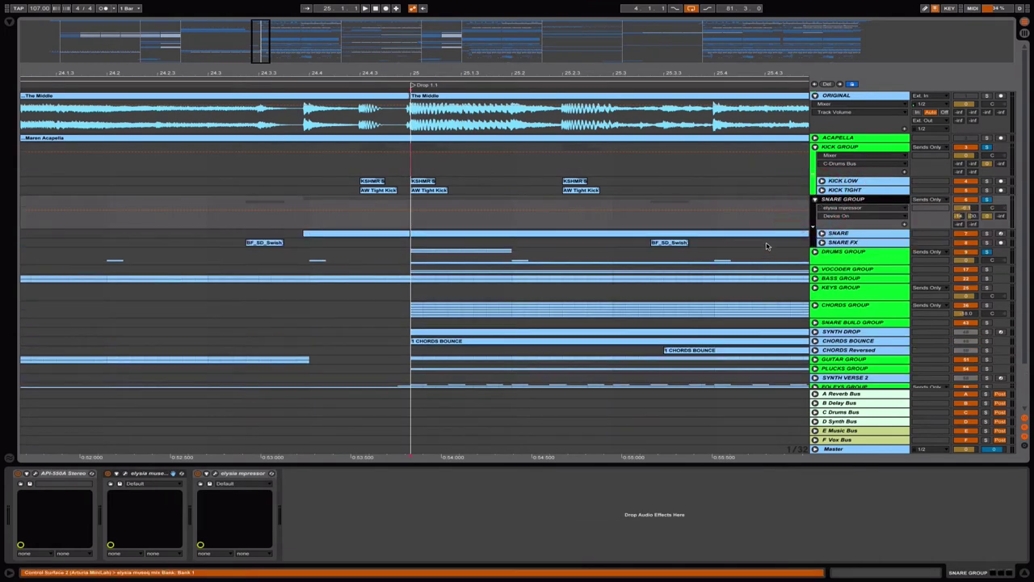
Step: Expand the SNARE FX track and bring the BF_SD_Swish_001 clip just before Drop 1.1 into close view
left_click(823, 242)
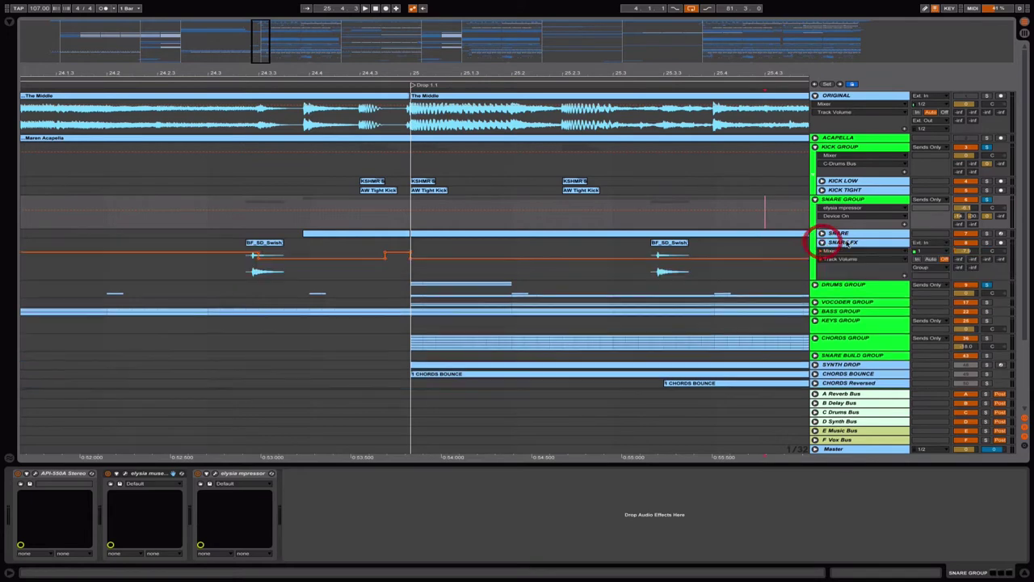
left_click(847, 243)
left_click_drag(260, 52, 258, 86)
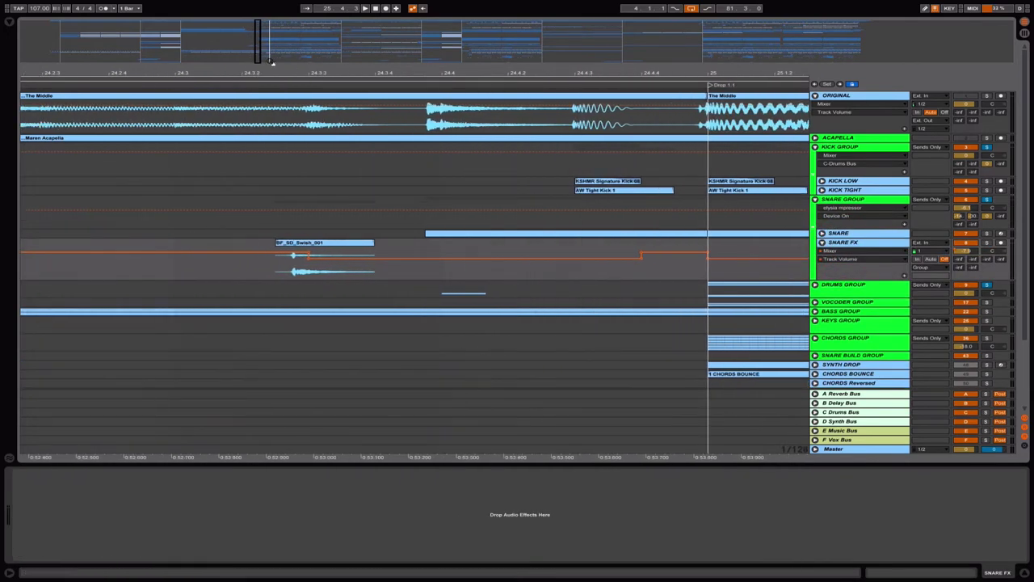
left_click_drag(261, 58, 264, 60)
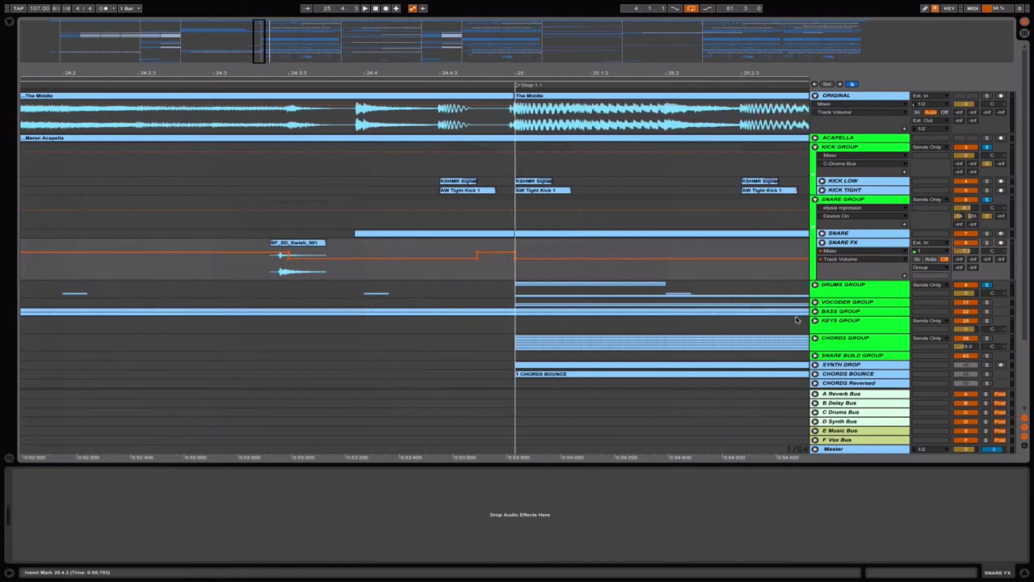
left_click(866, 245)
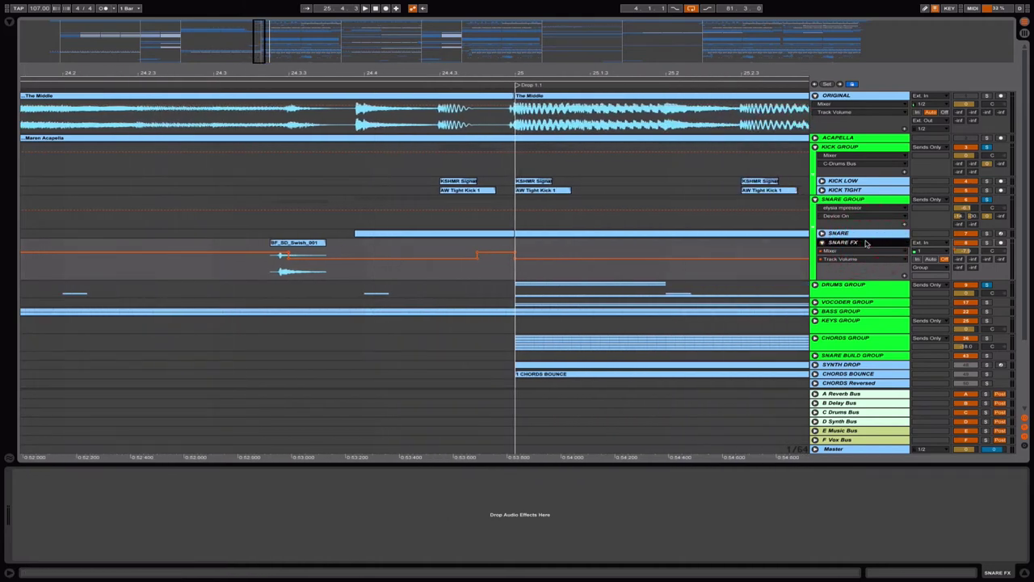
Step: Solo the SNARE GROUP alone and repeatedly audition the transition into Drop 1.1 from 24.3.1 on the SNARE FX track
left_click(984, 198)
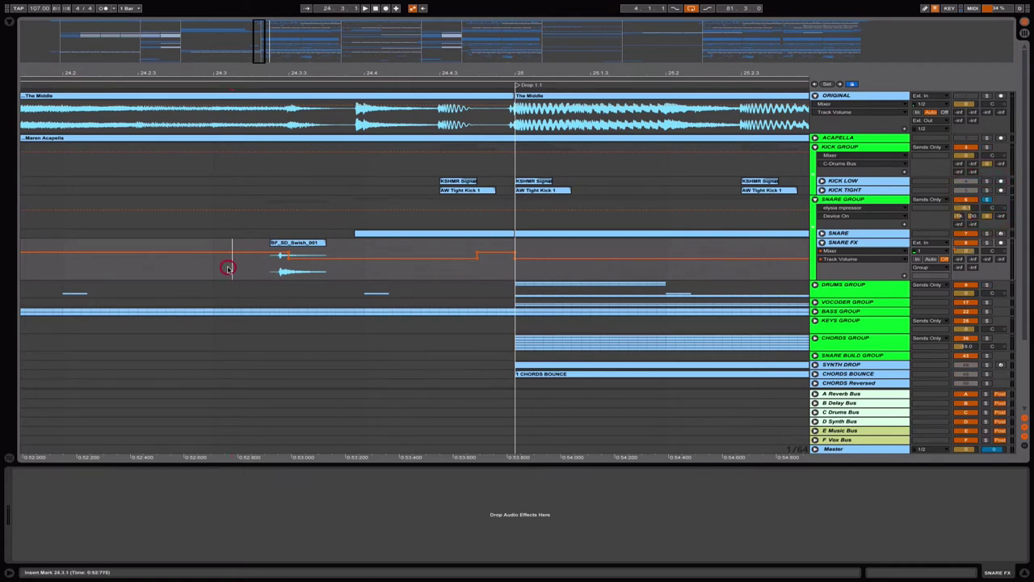
key("space")
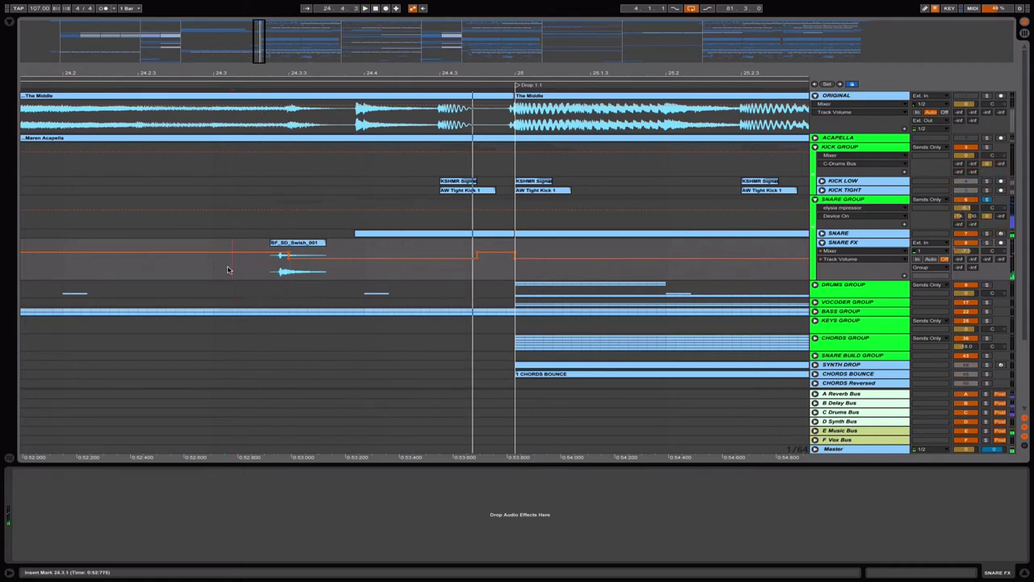
key("space")
key("space")
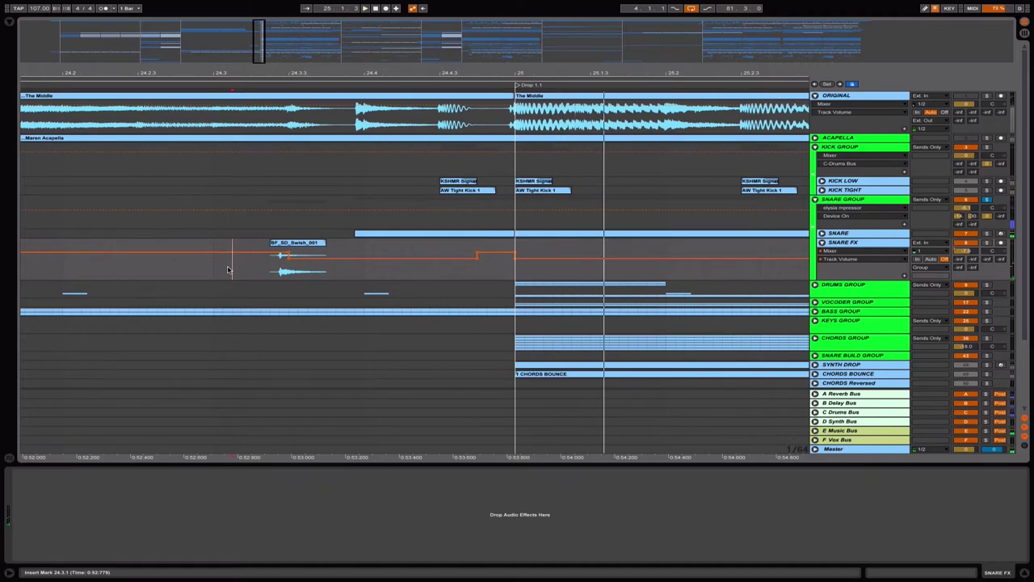
key("space")
key("space")
key("space")
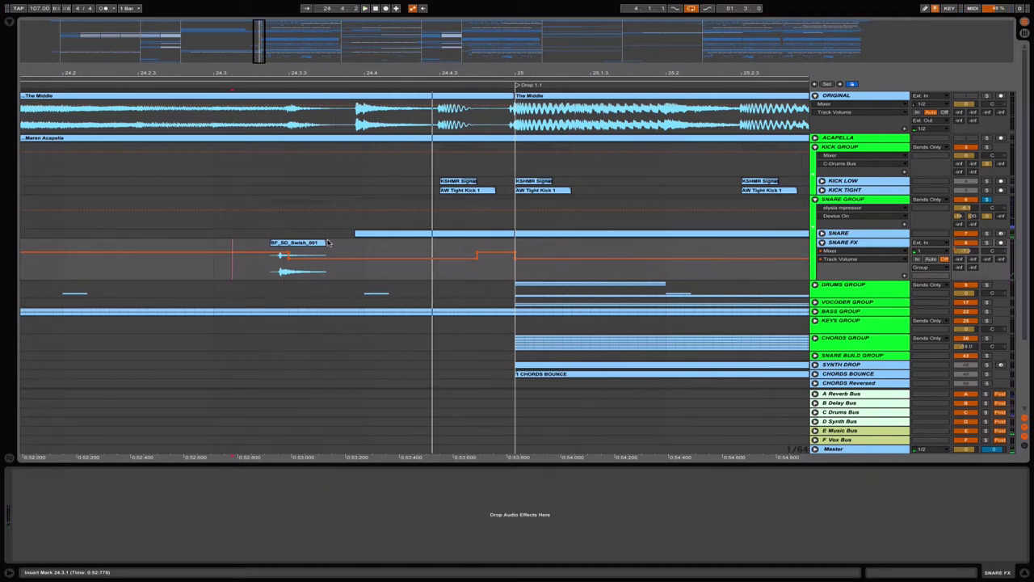
Step: Inspect the BF_SD_Swish_001 clip on SNARE FX and audition it again from 24.3.1
left_click(299, 252)
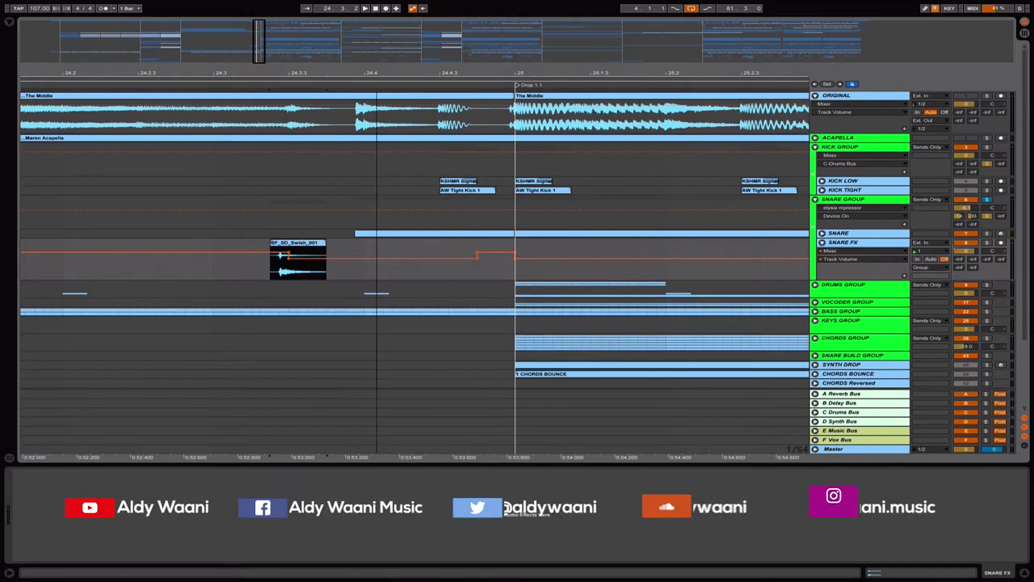
left_click_drag(255, 48, 255, 65)
left_click(272, 245)
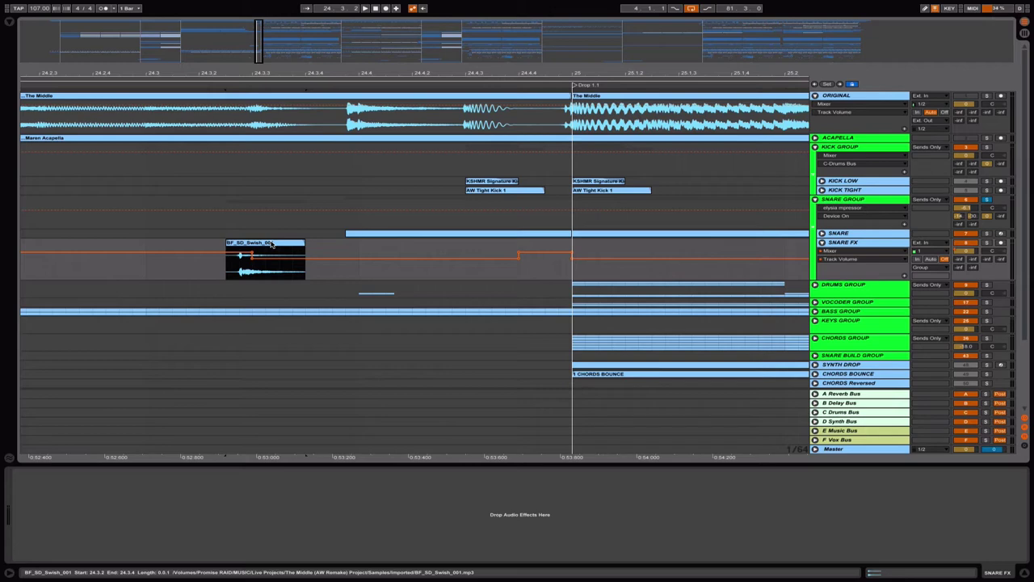
left_click(272, 245)
left_click(147, 265)
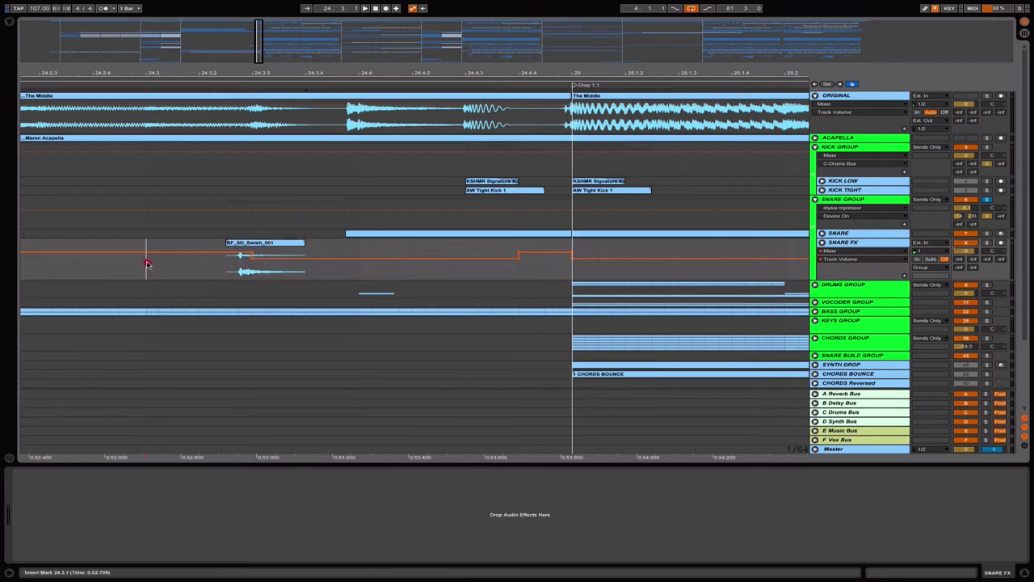
key("space")
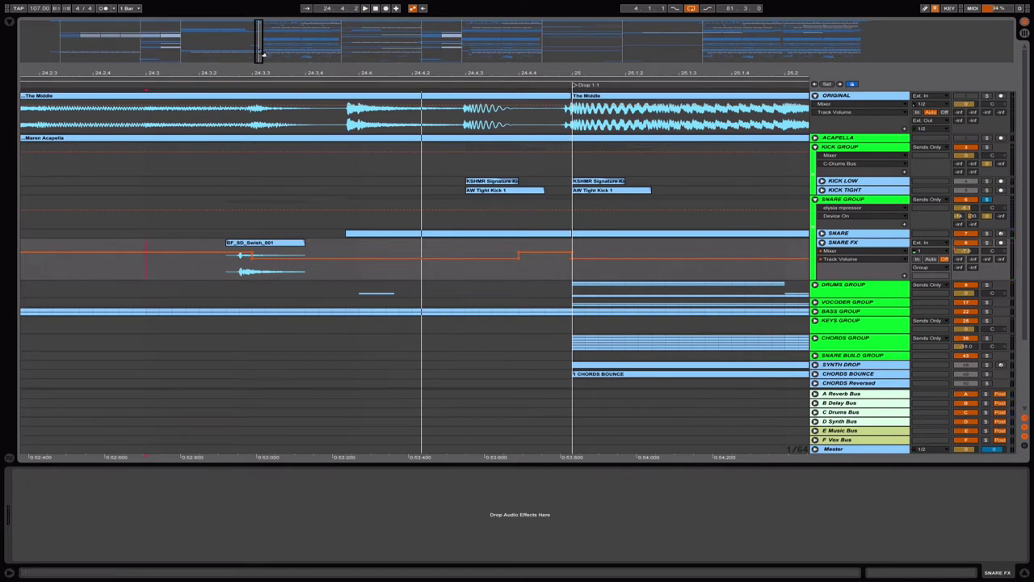
Step: Expand the SNARE track across Drop 1.1 and audition it soloed
left_click_drag(259, 55, 259, 21)
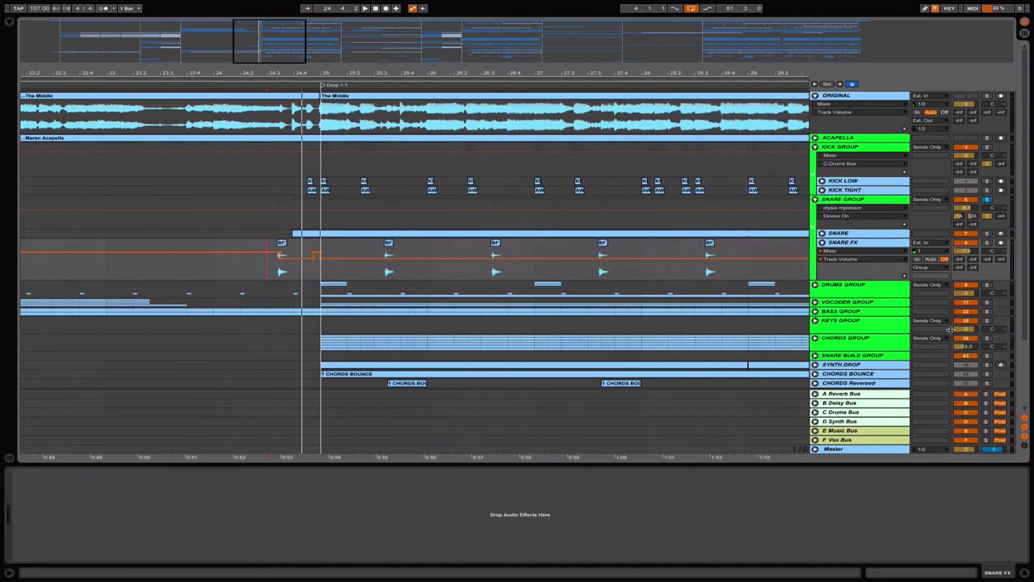
left_click(841, 233)
left_click(822, 233)
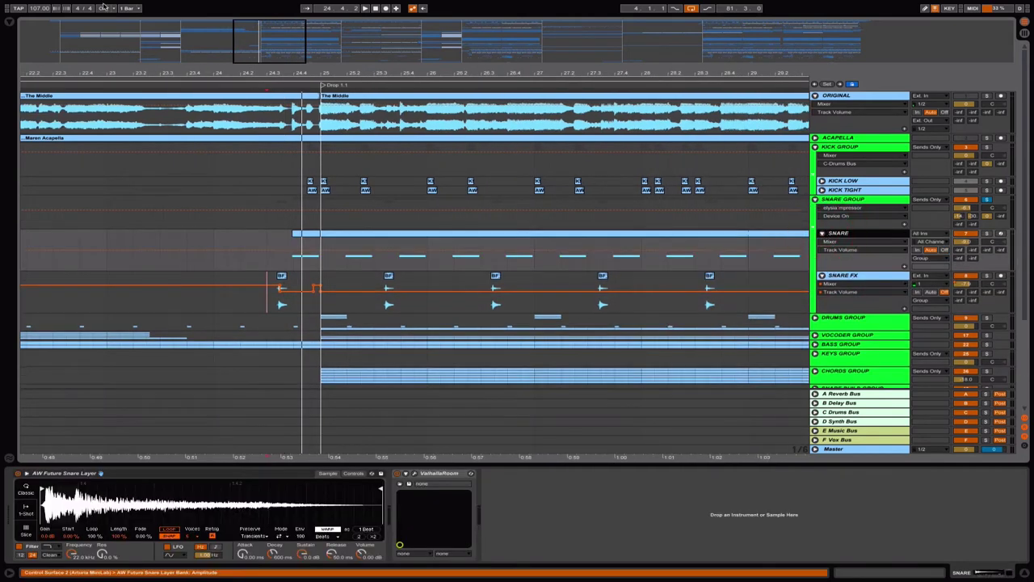
mouse_move(278, 46)
left_mouse_down()
mouse_move(278, 27)
mouse_move(295, 35)
left_mouse_up()
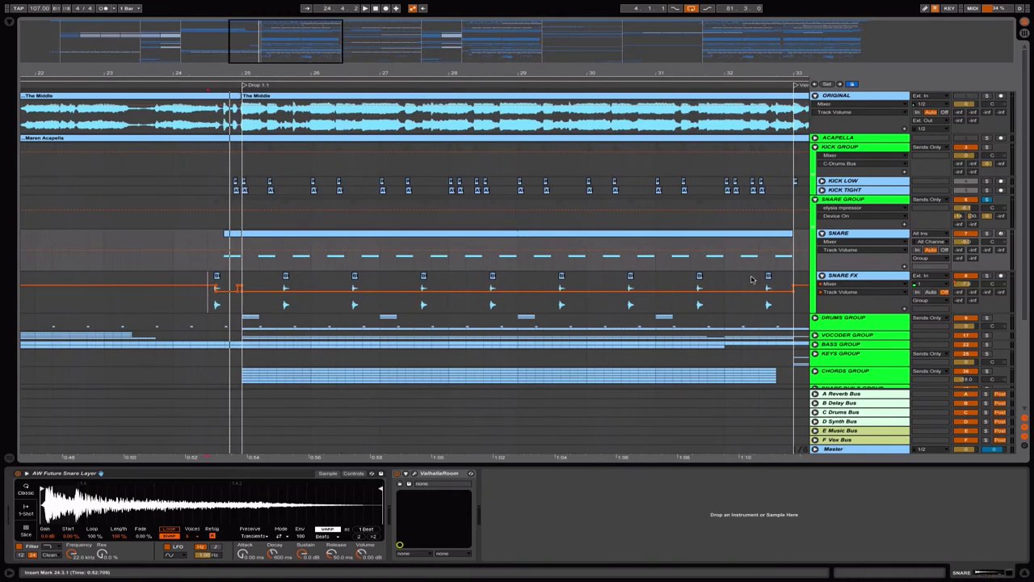
left_click(988, 234)
key("space")
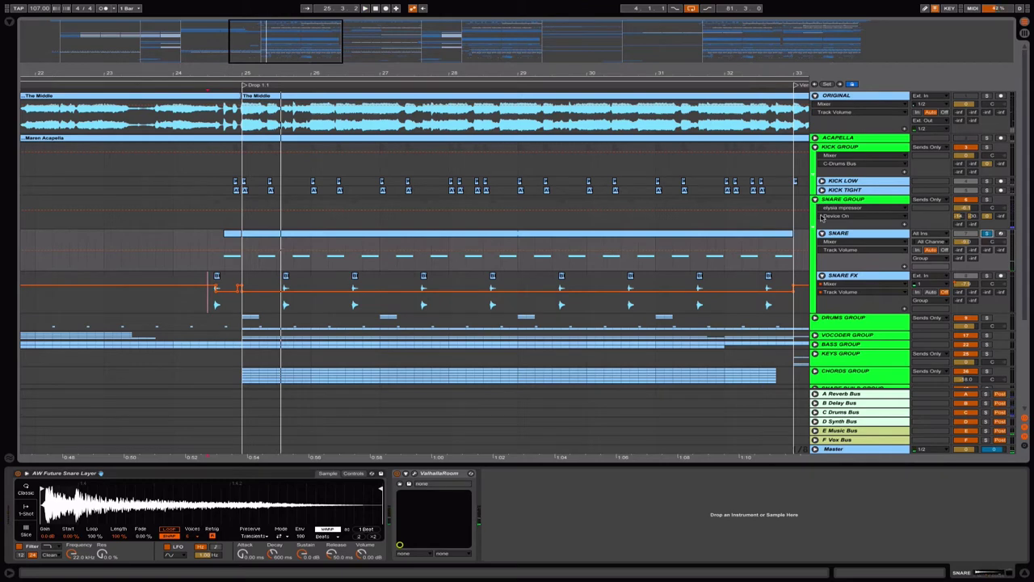
Step: Solo the SNARE GROUP and open its elysia museq mix equalizer window
left_click(843, 204)
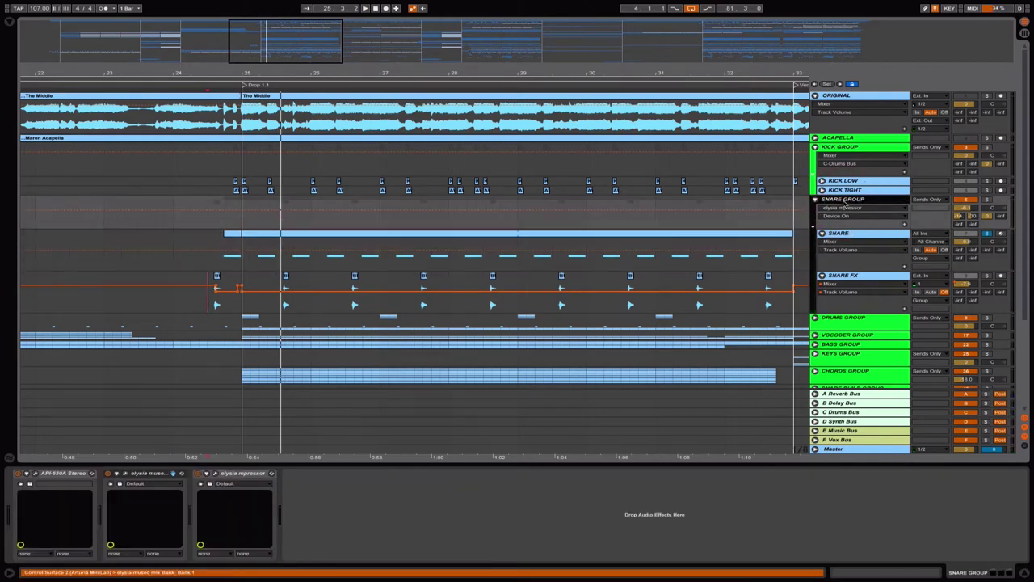
left_click(987, 200)
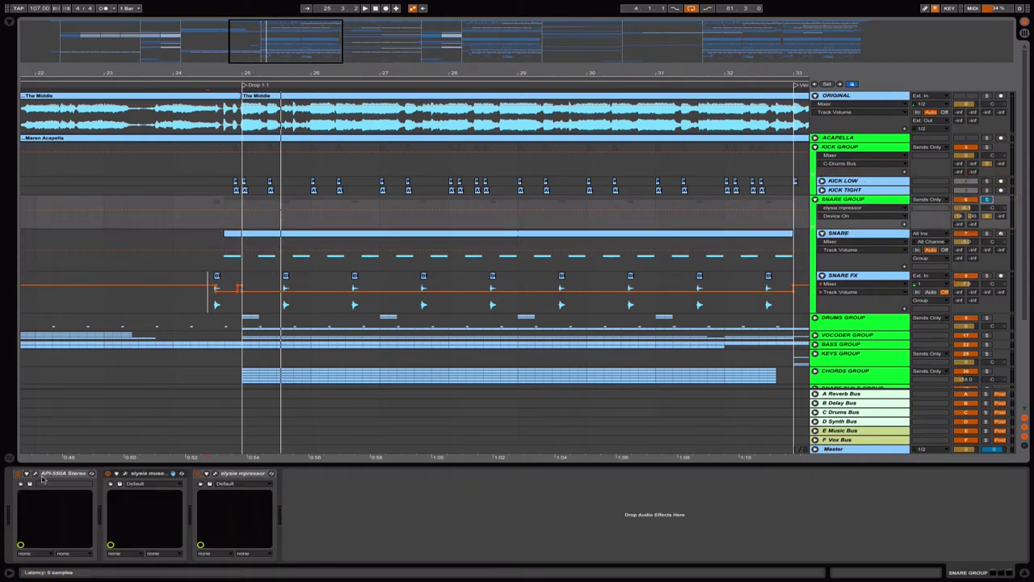
left_click(69, 472)
left_click(150, 475)
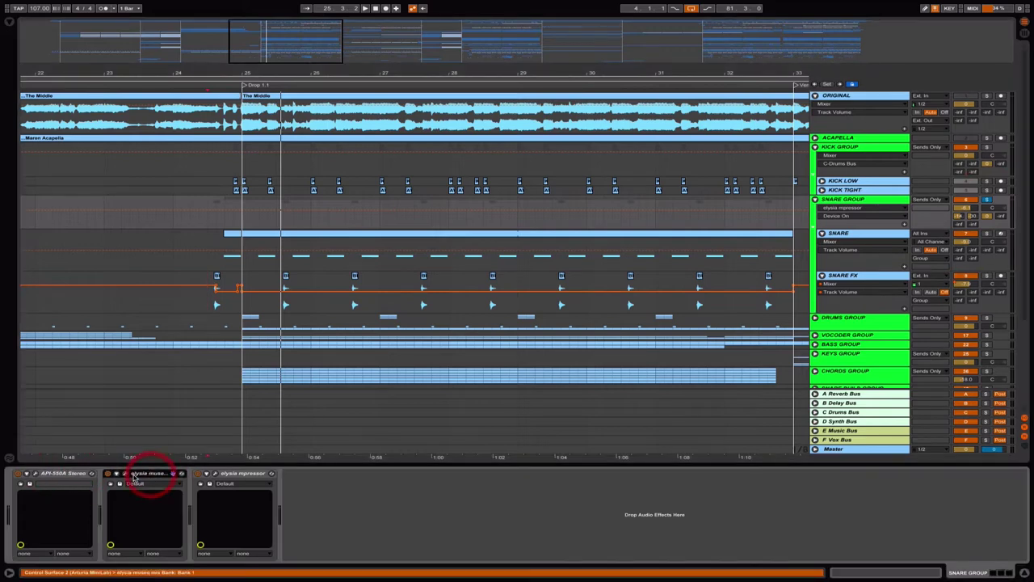
left_click(126, 474)
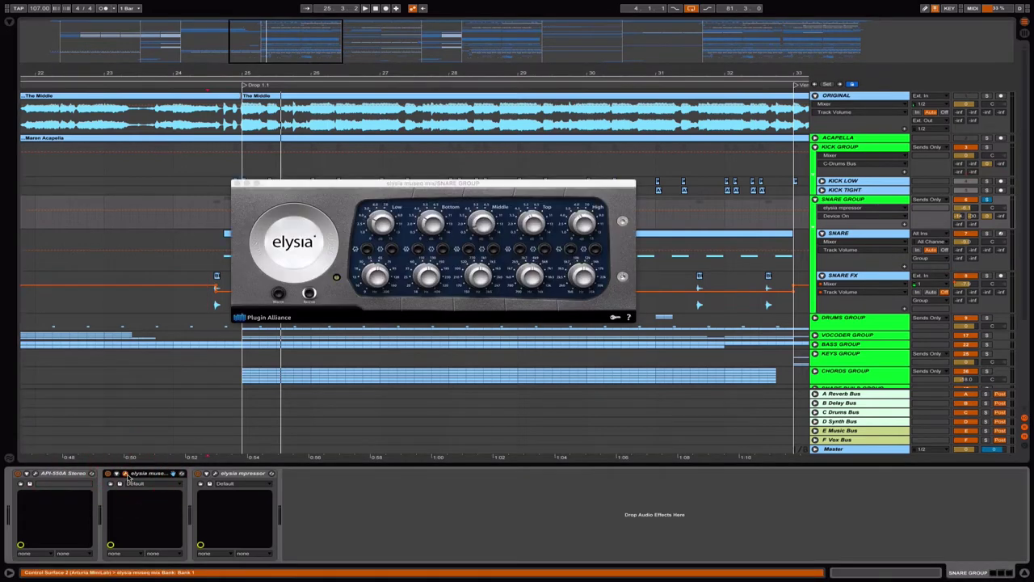
Step: Open the elysia mpressor compressor window from the SNARE GROUP's effects chain
left_click(51, 473)
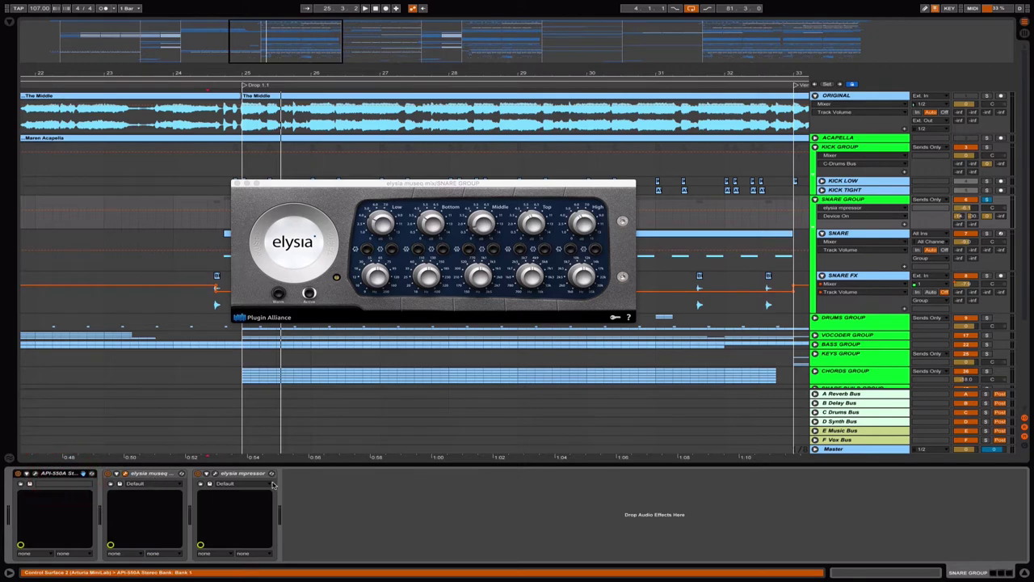
left_click(229, 483)
left_click(394, 500)
left_click(220, 475)
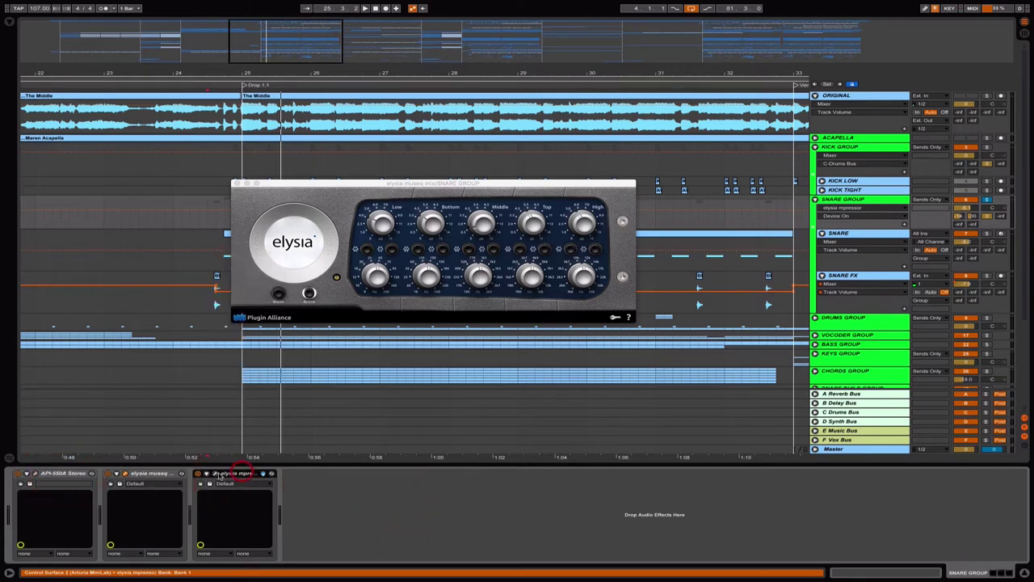
left_click(215, 475)
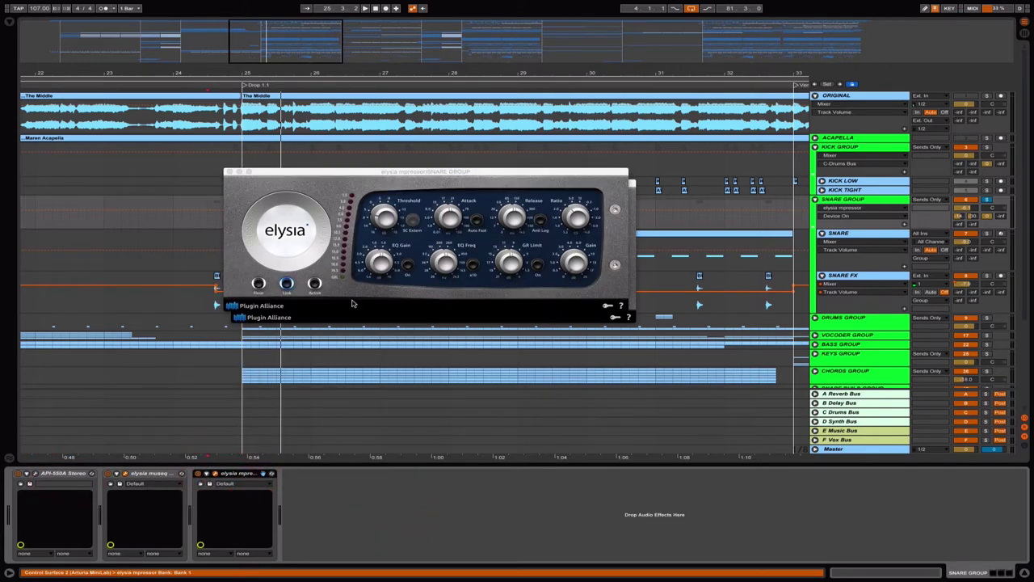
Step: Audition the soloed SNARE GROUP with its plug-ins in view, then close the elysia mpressor and museq windows
key("space")
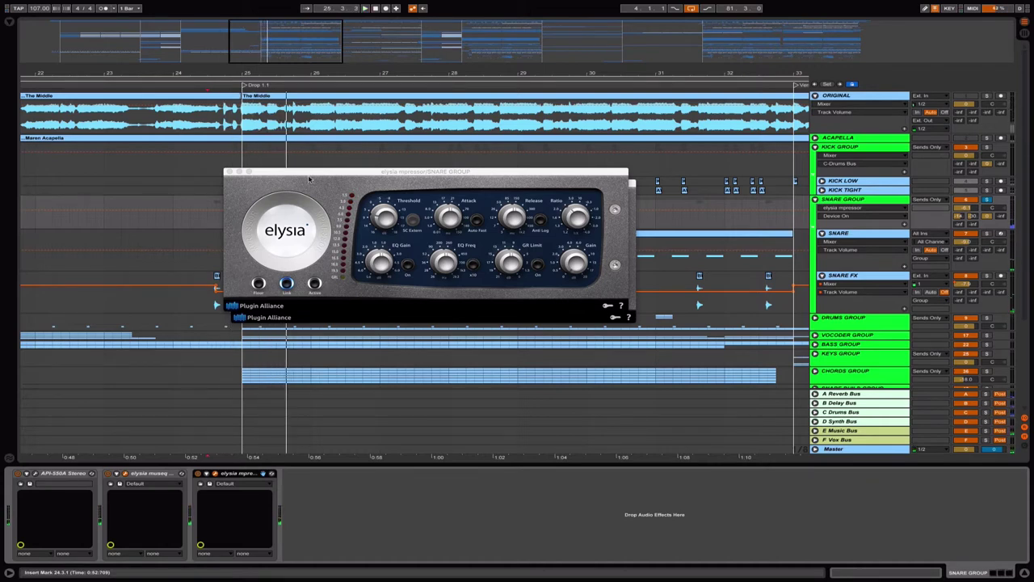
left_click(230, 173)
left_click_drag(289, 182, 288, 207)
left_click(237, 208)
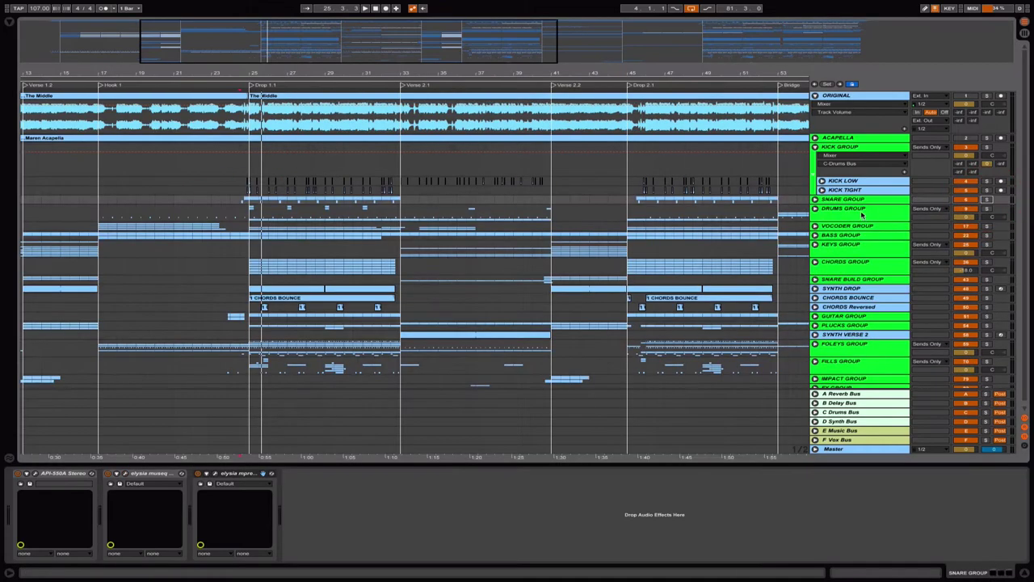
Step: Unfold the DRUMS GROUP and expand its 808 KIT track across Drop 1.1 to show its notes and devices
left_click(861, 212)
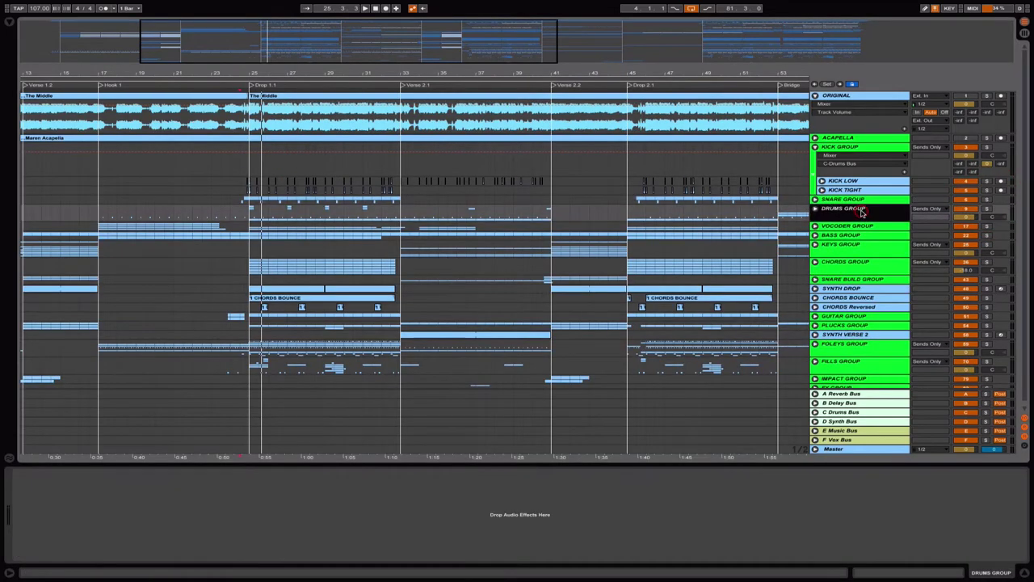
left_click(816, 209)
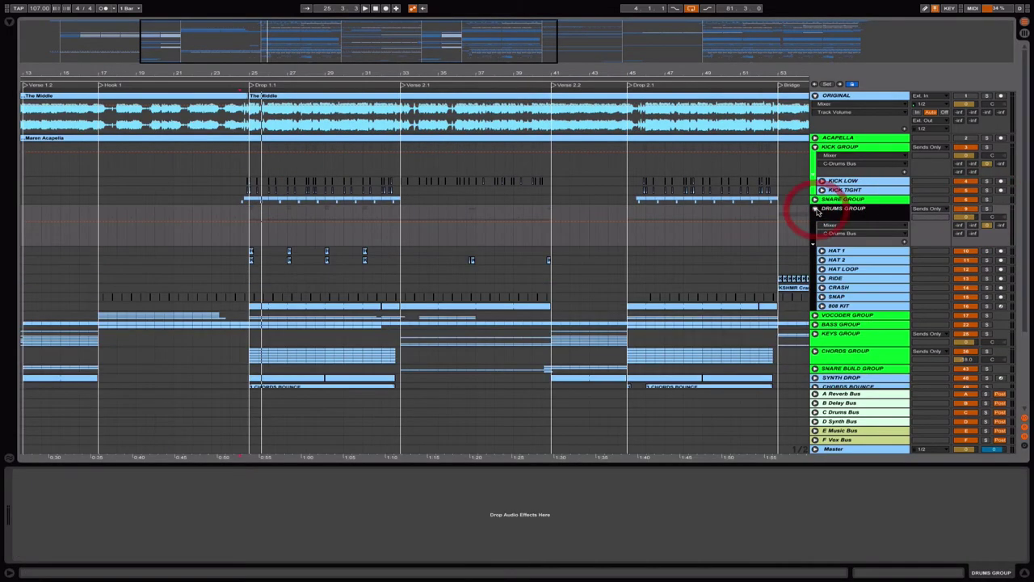
left_click(845, 251)
scroll(846, 252, "down", 3)
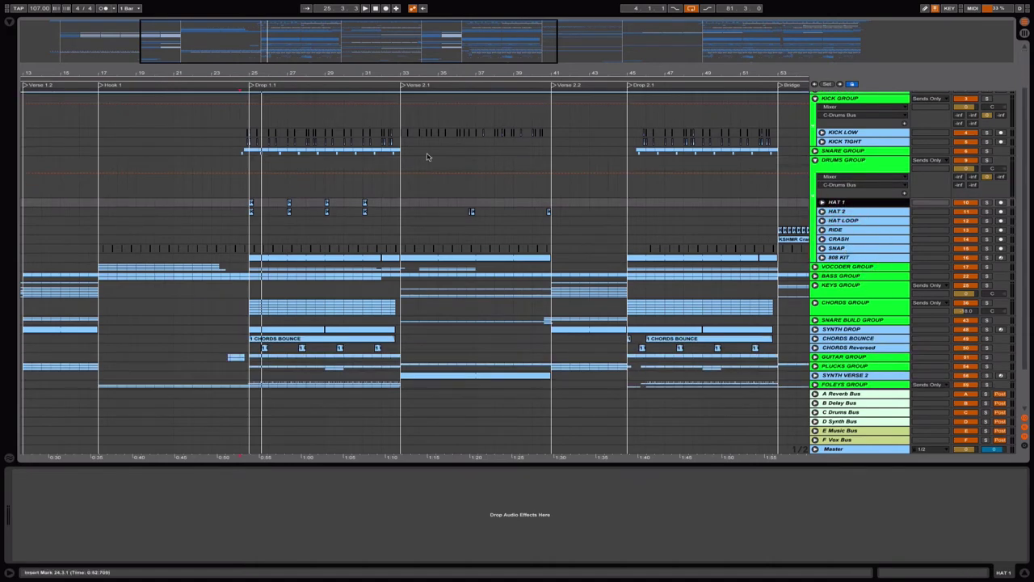
left_click_drag(268, 57, 288, 67)
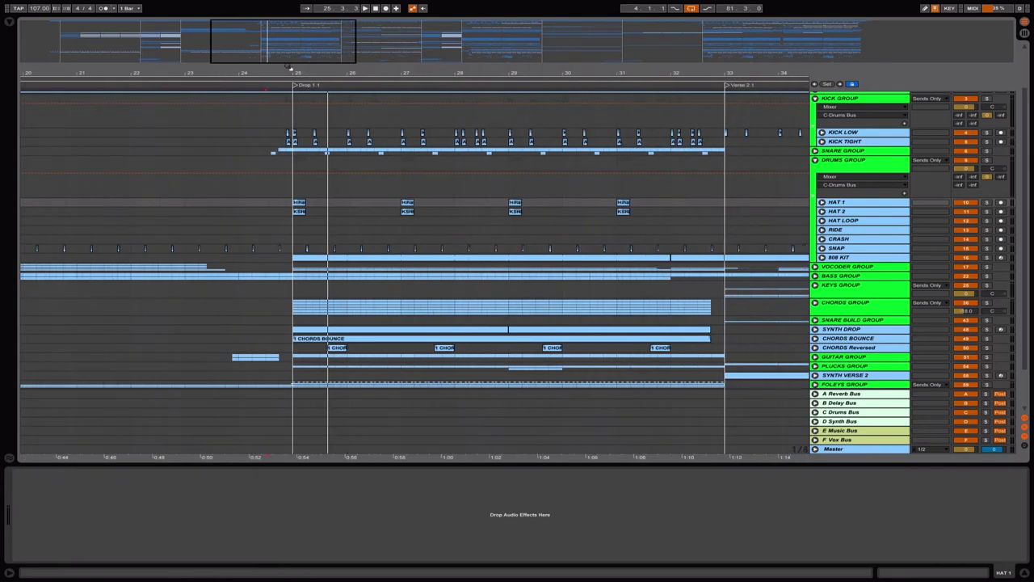
left_click(848, 256)
left_click(822, 257)
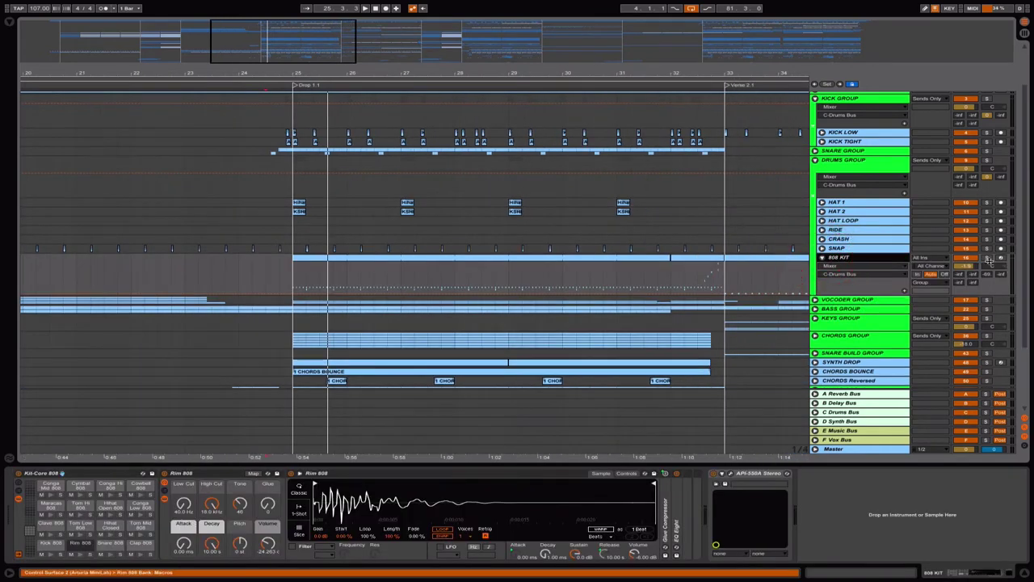
Step: Solo the 808 KIT track in the DRUMS GROUP and audition it from bar 31 near the end of Drop 1.1
left_click(987, 257)
left_click(620, 283)
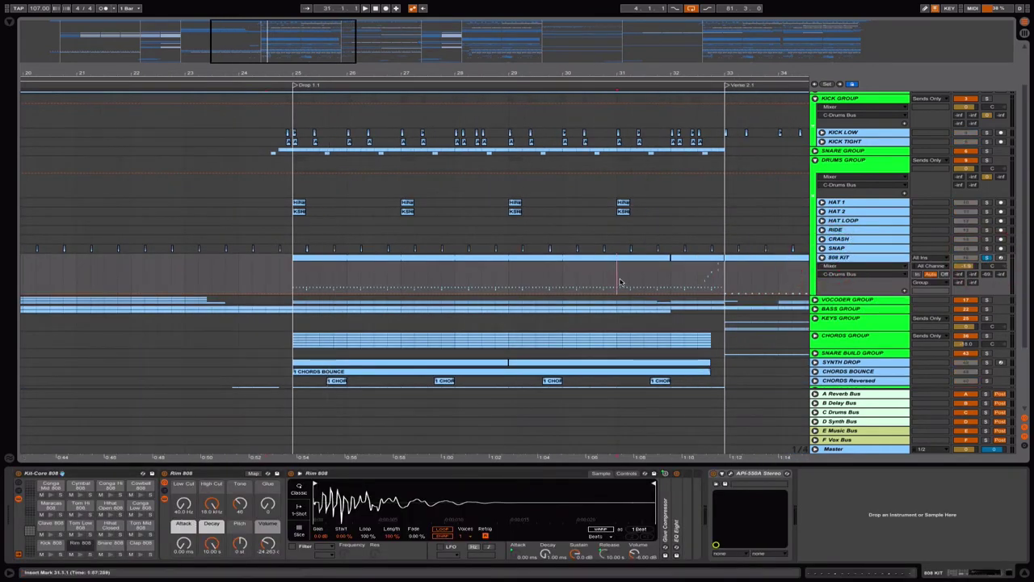
key("space")
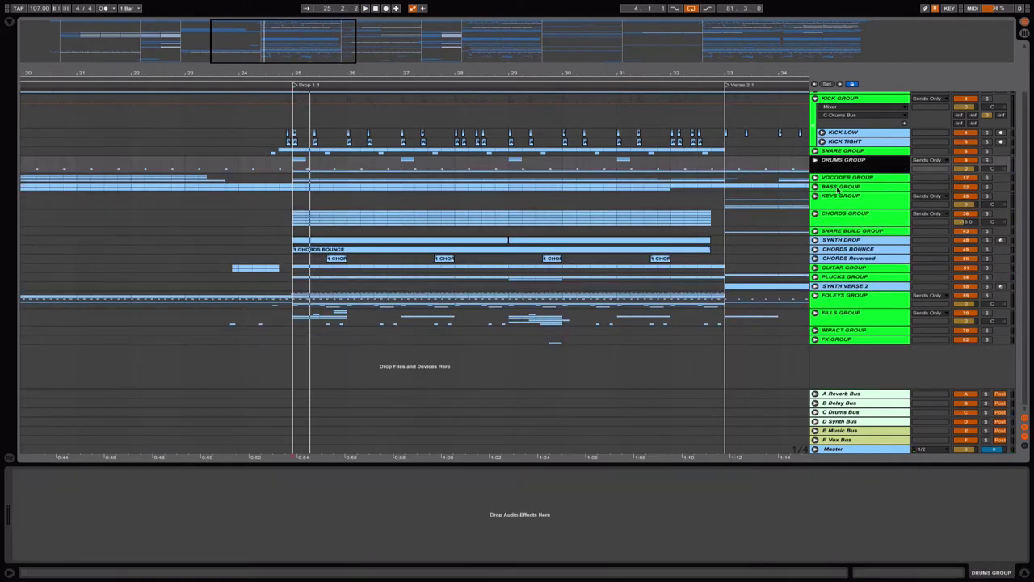
Step: Unfold the BASS GROUP, view the SUB track's Sylenth1 synth settings, and close the plug-in window
left_click(839, 188)
left_click(815, 187)
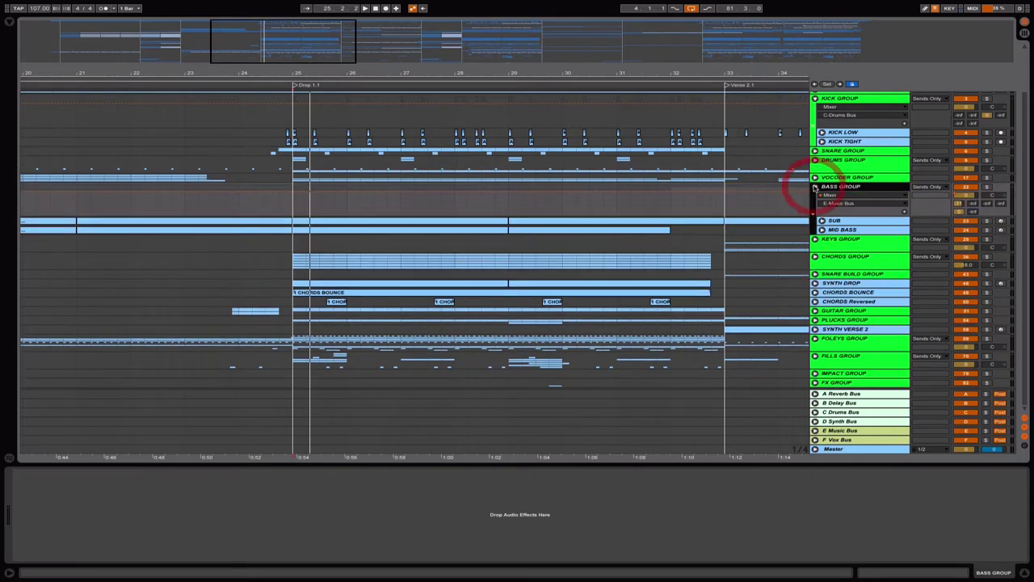
left_click(850, 219)
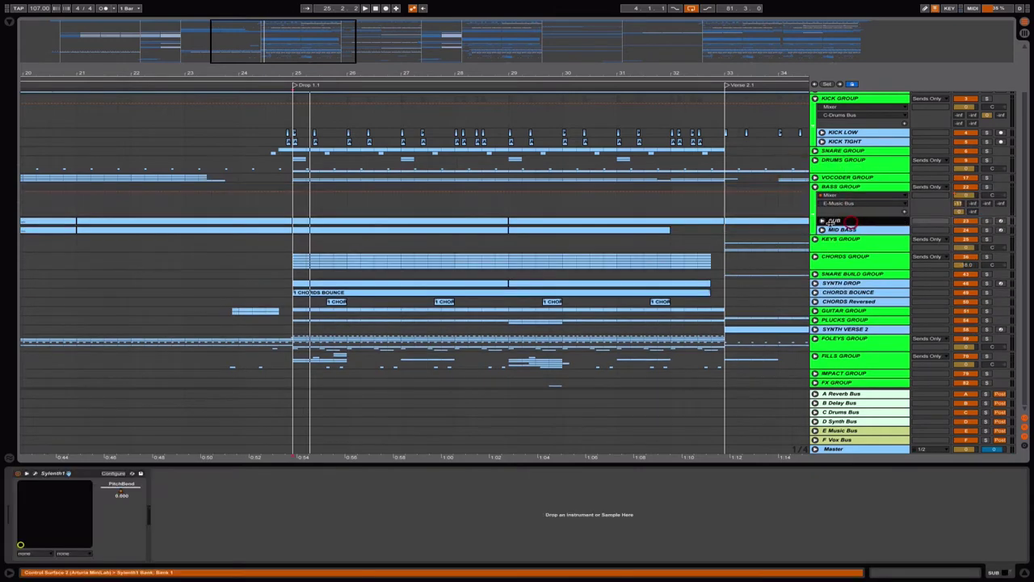
left_click(36, 474)
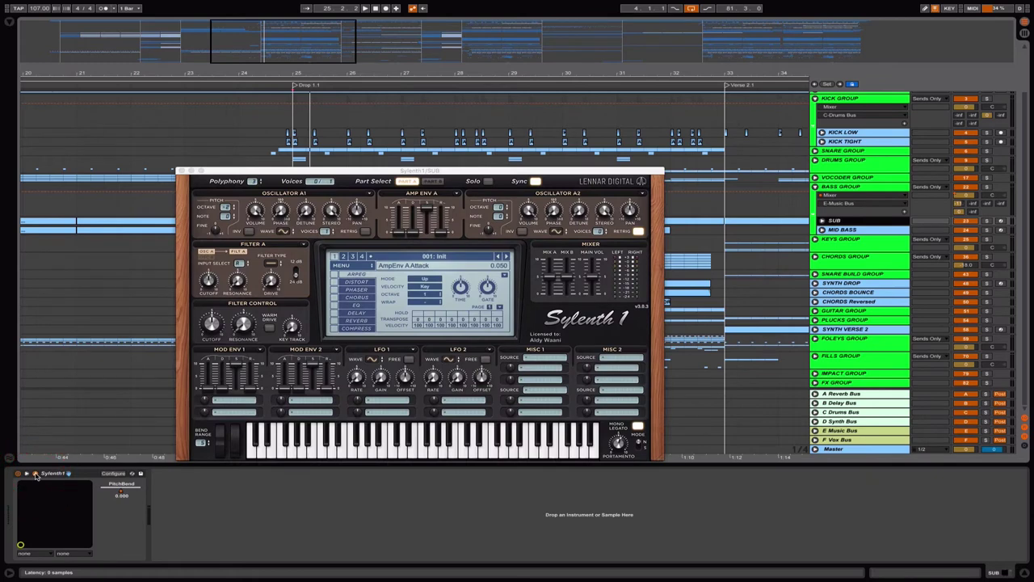
left_click(179, 171)
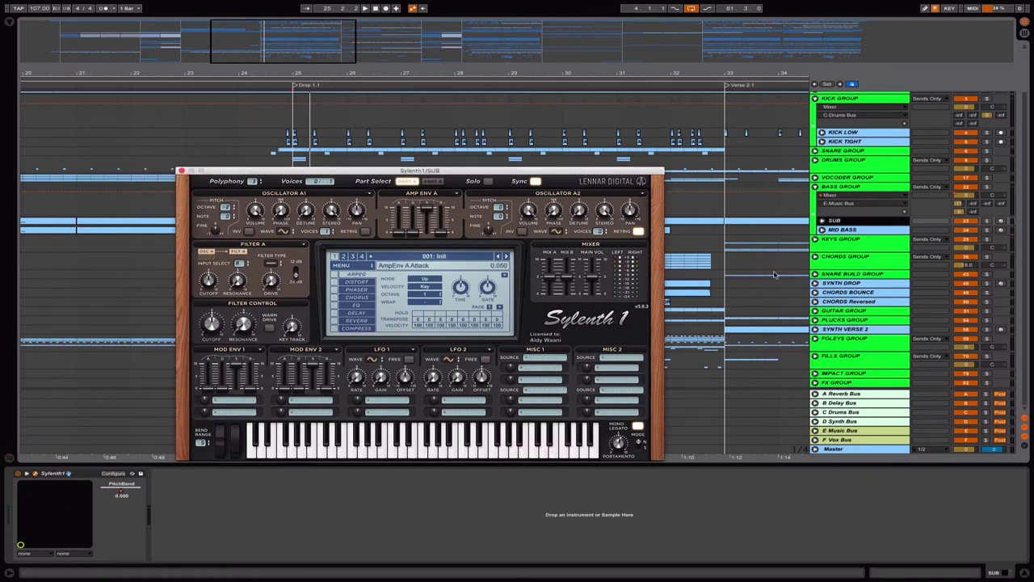
left_click(181, 172)
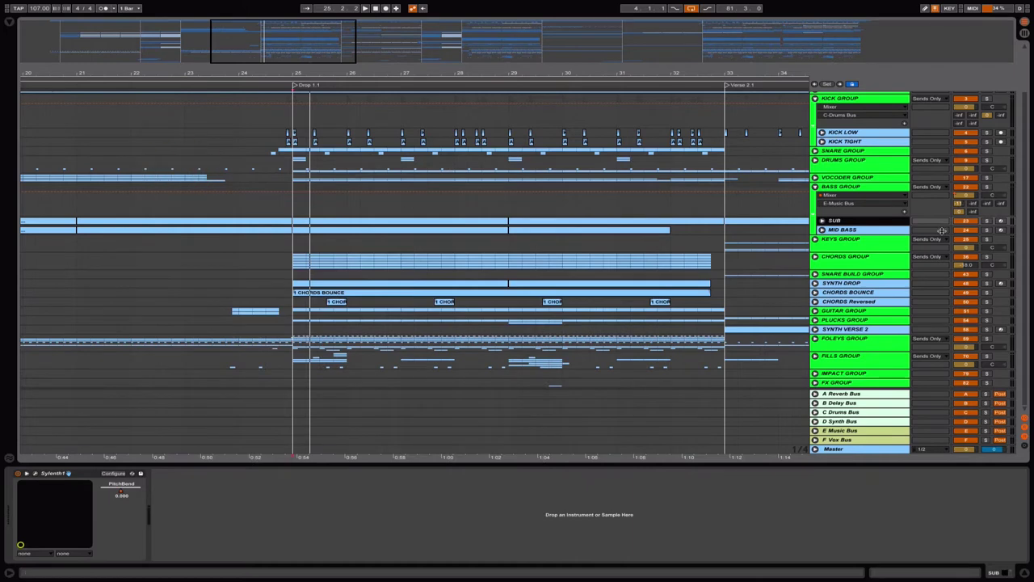
Step: View the MID BASS track's Sylenth1 synth settings alongside its EQ Eight, and close the plug-in window
left_click(863, 229)
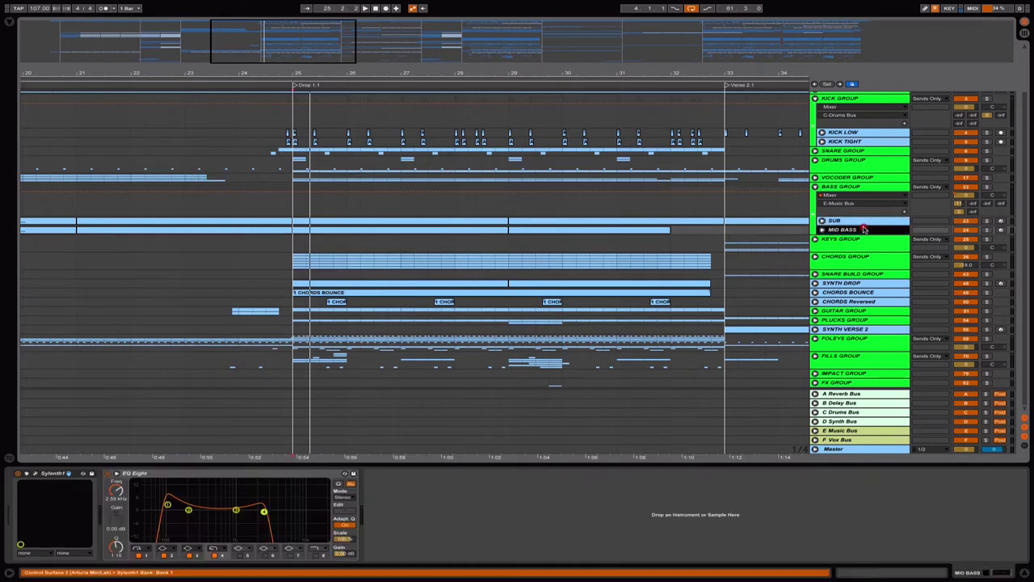
left_click(52, 475)
left_click(36, 475)
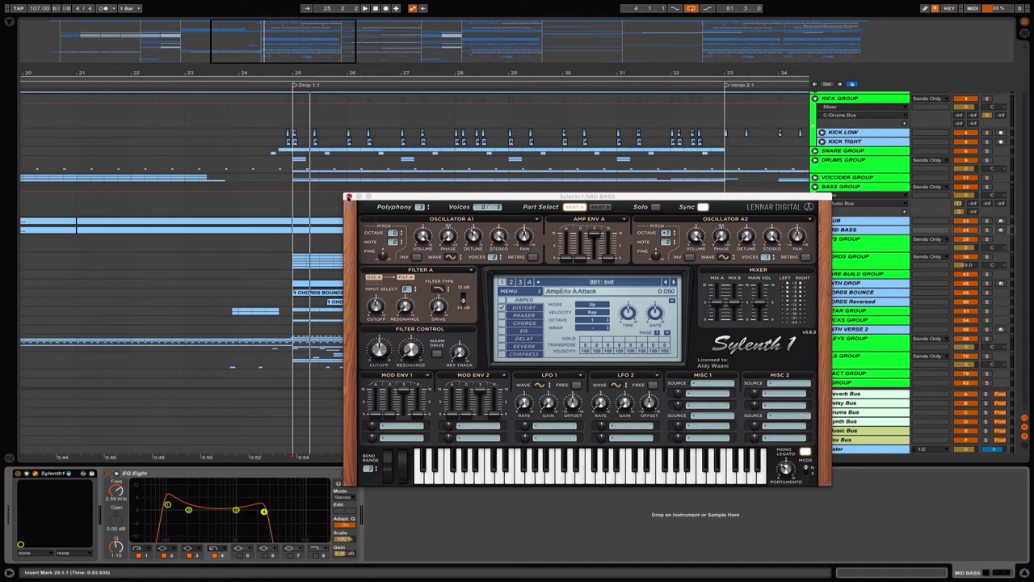
left_click(347, 197)
Step: Show the KEYS GROUP's devices and select its empty span across Drop 1.1, from bar 25 to bar 33
key("minus")
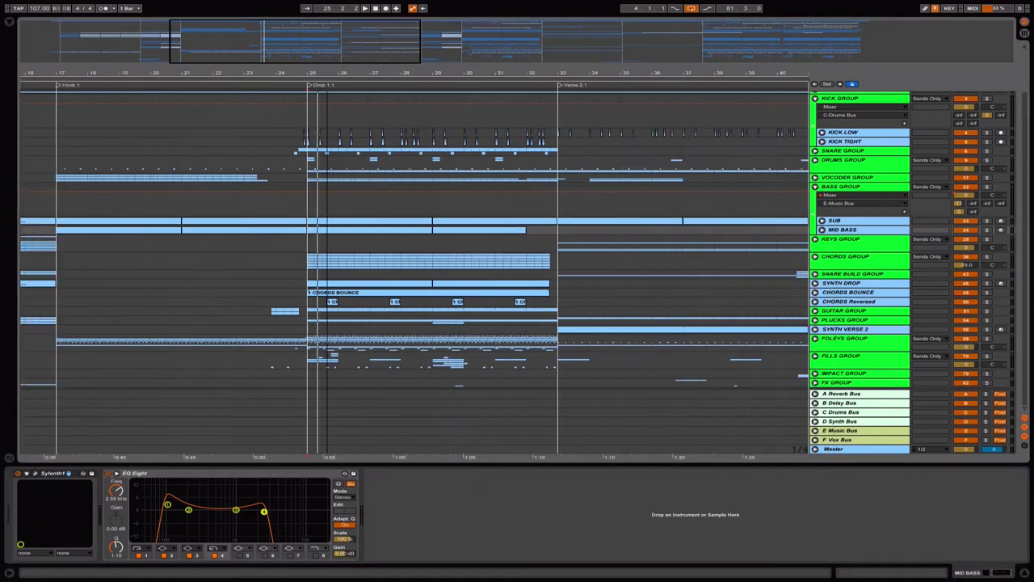
left_click(766, 287)
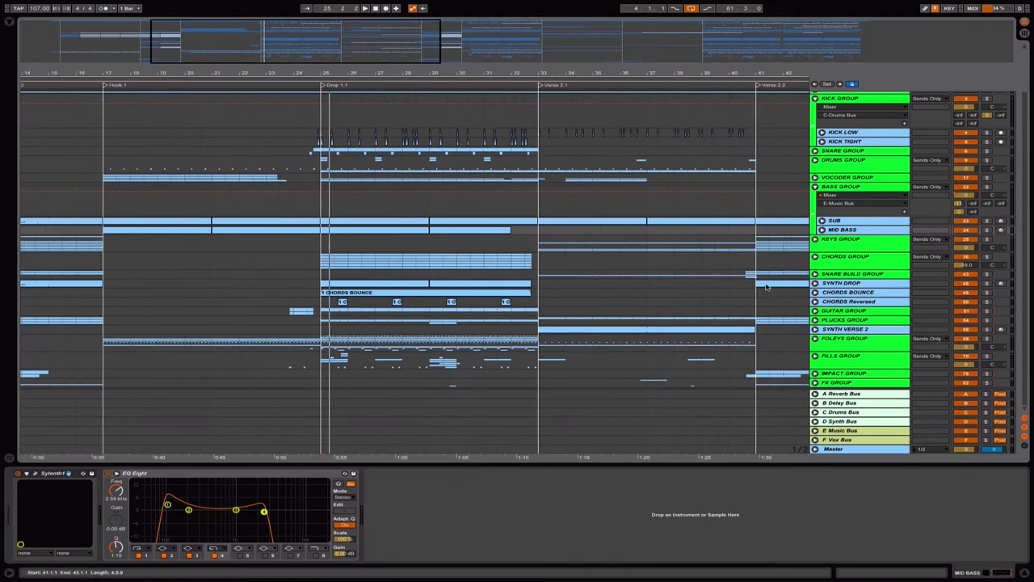
left_click(836, 245)
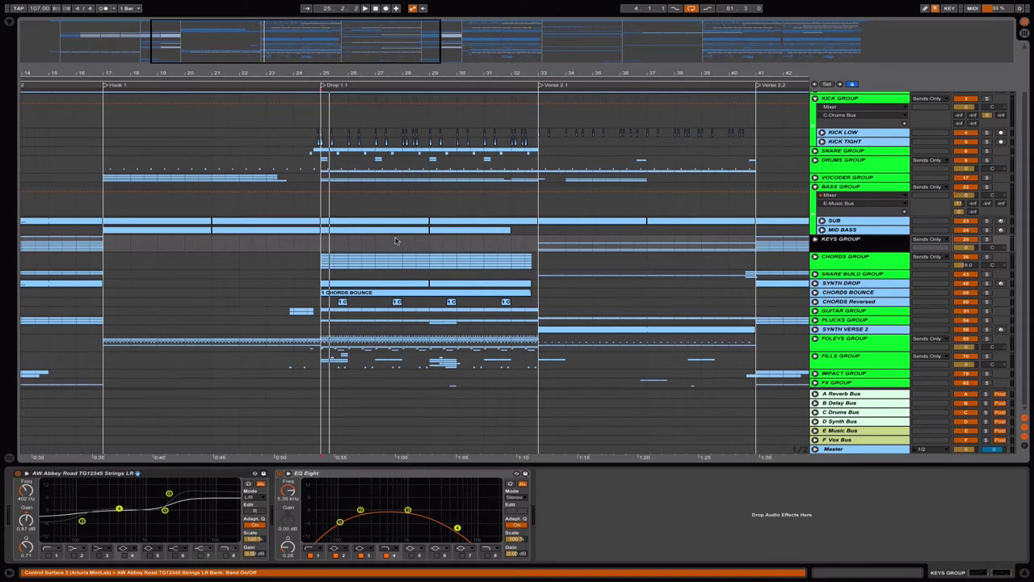
left_click_drag(321, 240, 536, 243)
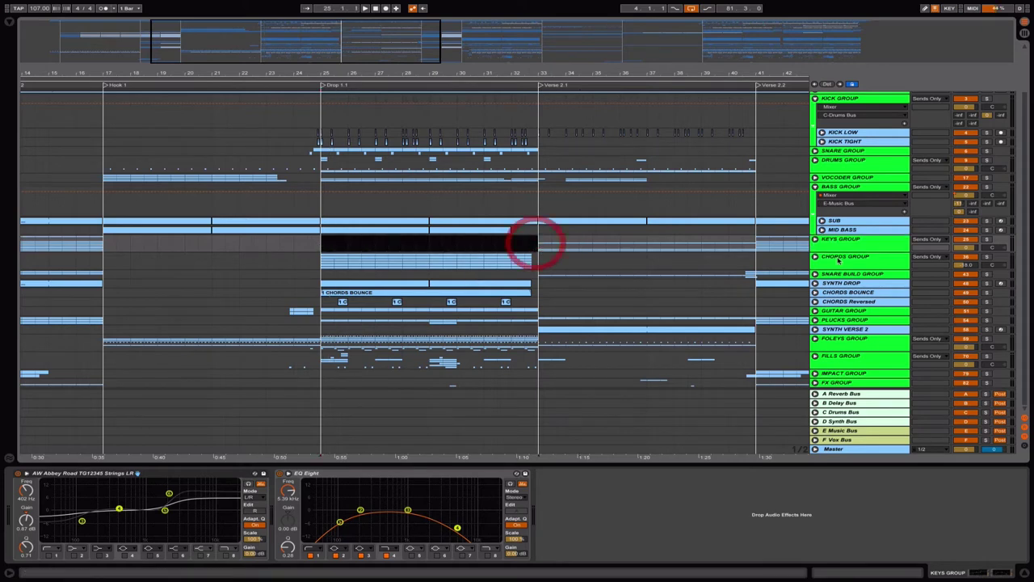
Step: Show the CHORDS GROUP's AW Chords FX Chain rack and display the devices of its Pro chain
left_click(848, 257)
scroll(841, 230, "down", 3)
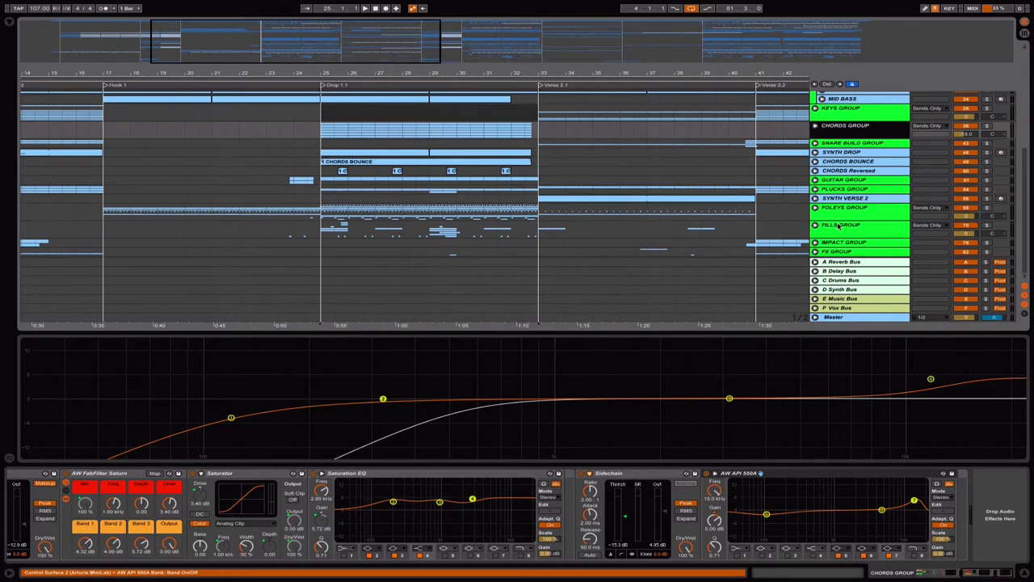
key("plus")
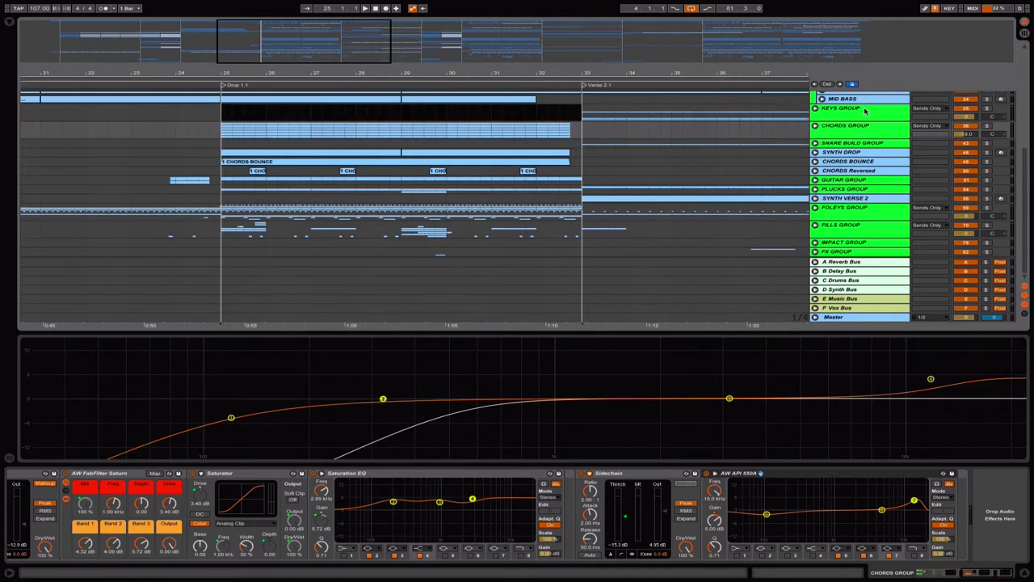
scroll(787, 505, "left", 8)
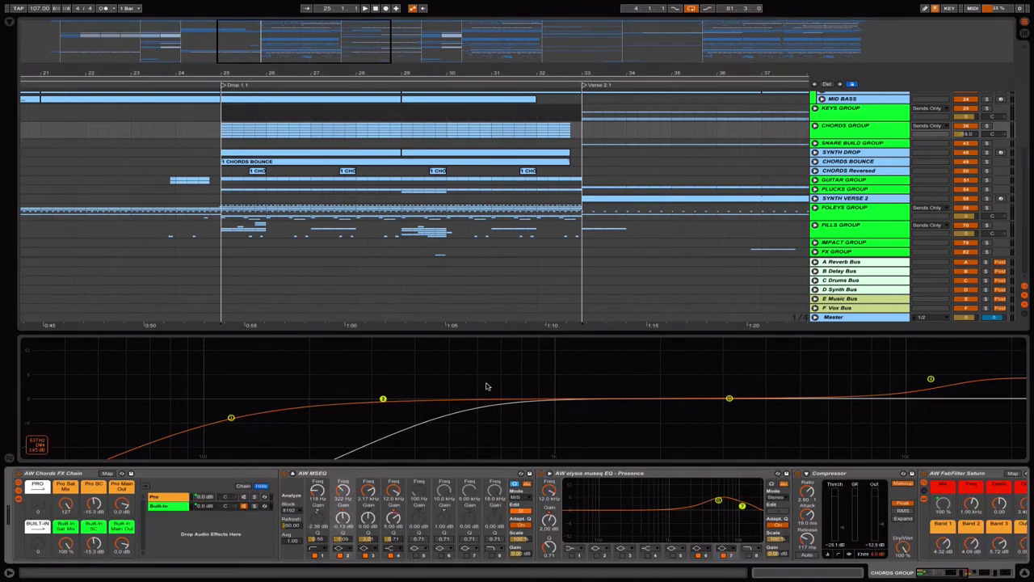
left_click(168, 503)
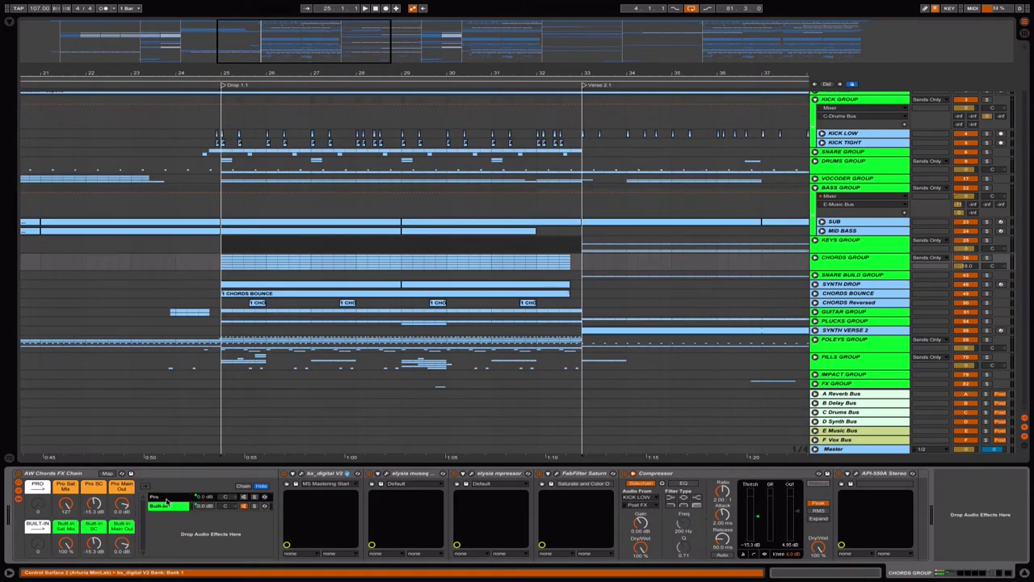
Step: View the bx_digital V2 and elysia museq mix equalizers of the CHORDS GROUP's Pro chain, closing each window
left_click(302, 474)
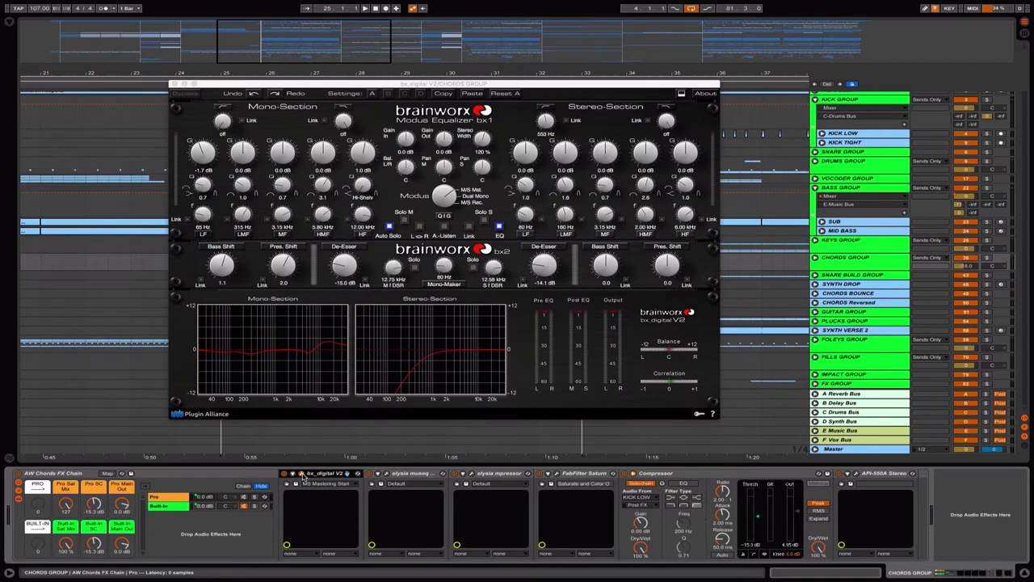
left_click(303, 476)
left_click(386, 476)
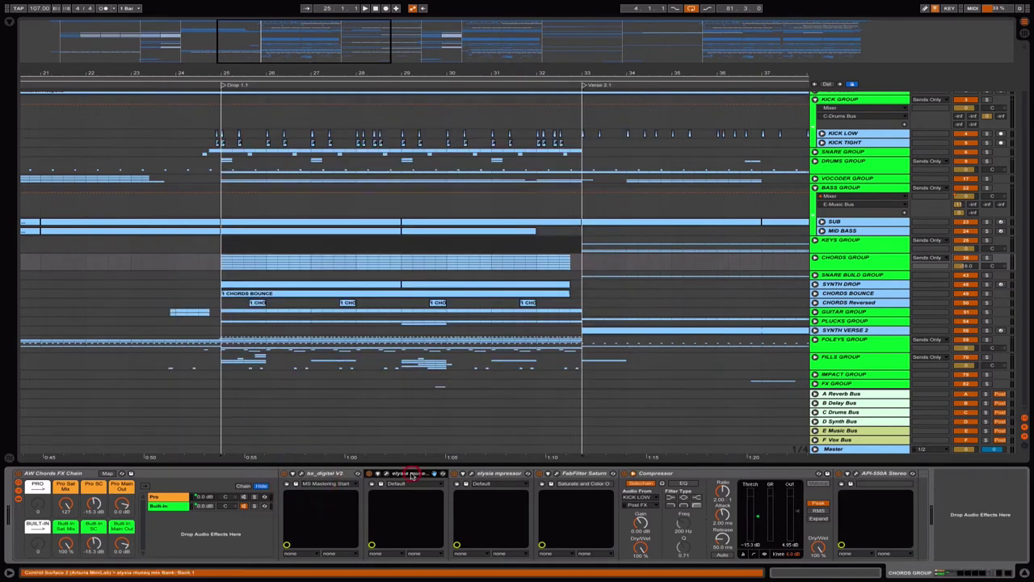
left_click(386, 476)
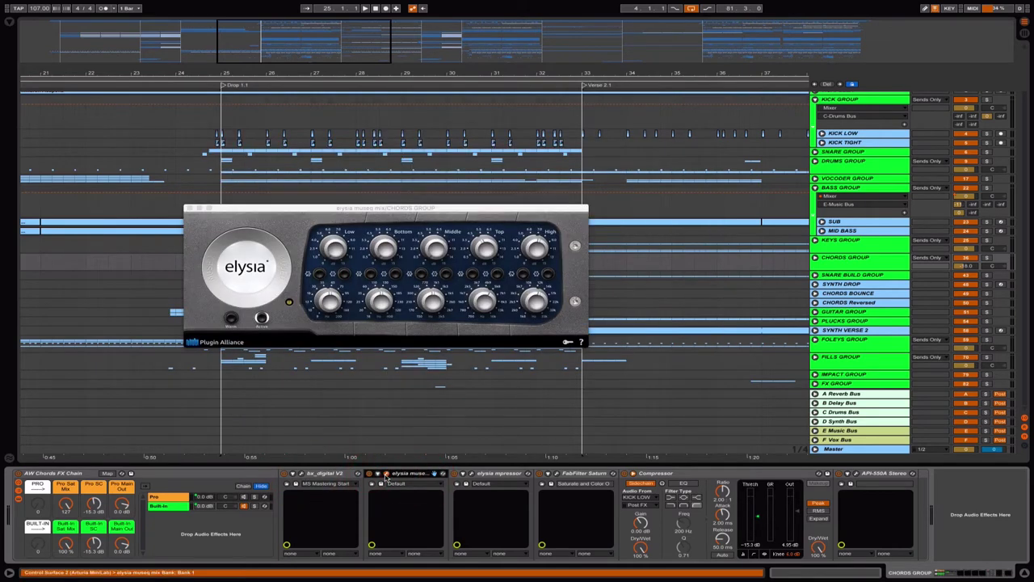
left_click(387, 475)
Step: View the elysia mpressor and FabFilter Saturn plug-ins of the Pro chain, closing each window
left_click(499, 474)
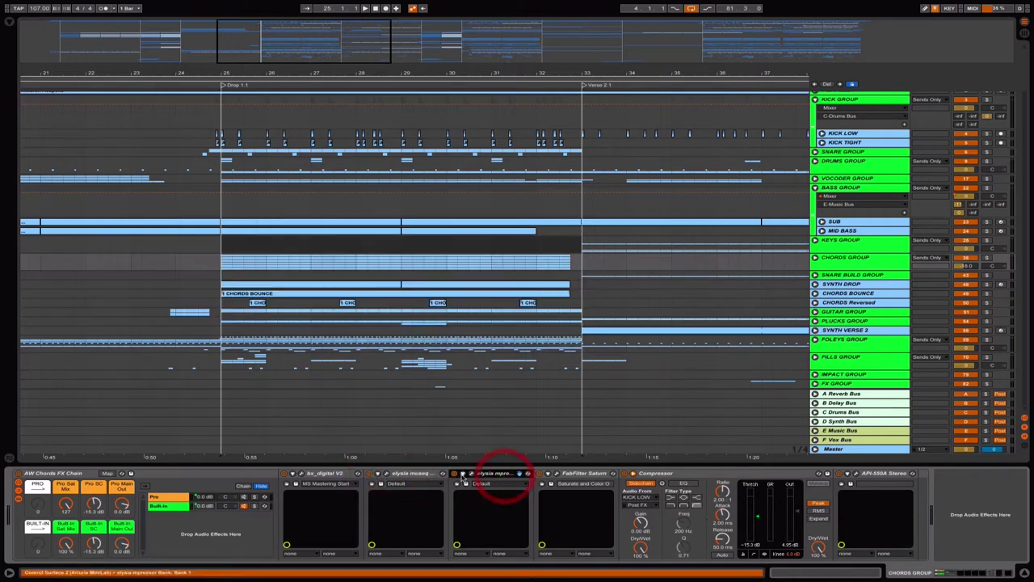
left_click(472, 475)
left_click(472, 476)
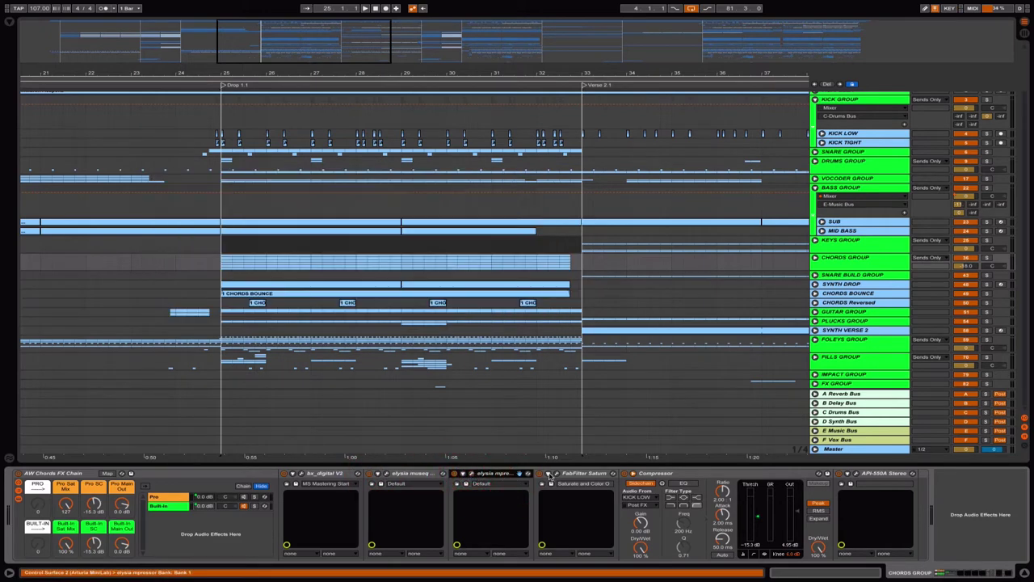
left_click(557, 474)
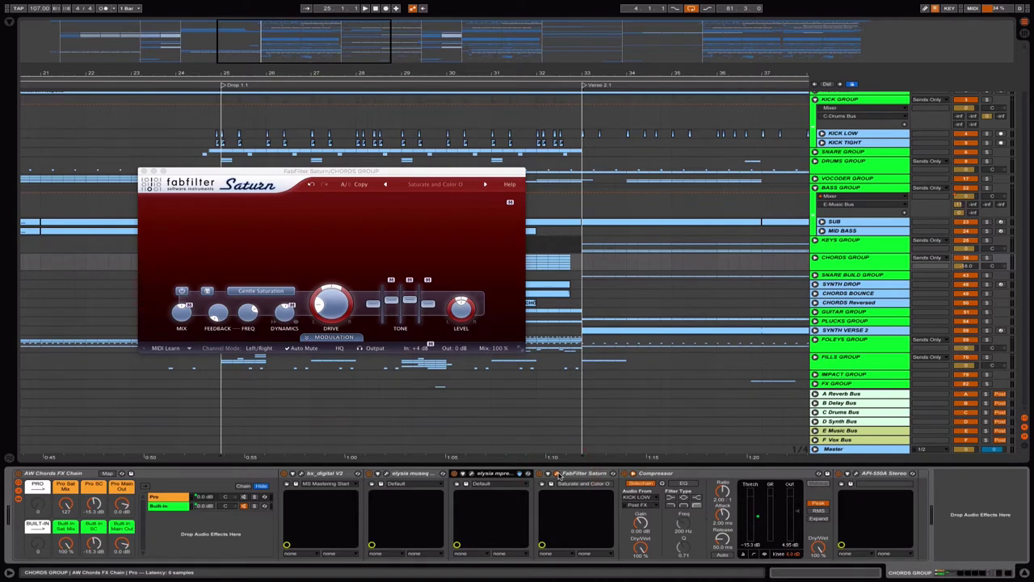
left_click(558, 474)
Step: Inspect the Pro chain's sidechain Compressor and API-550A Stereo equalizer, closing the equalizer window
left_click(687, 476)
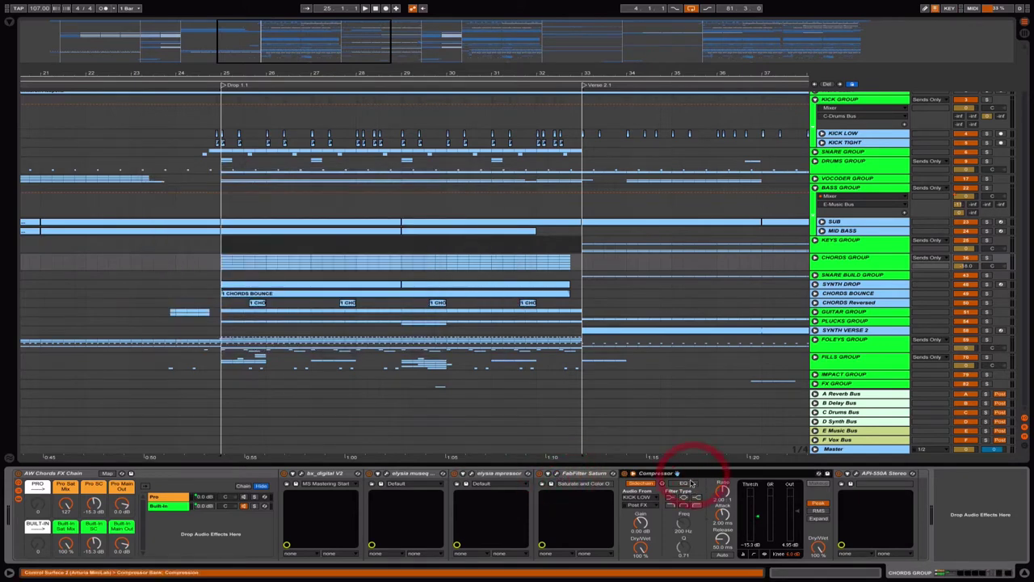
left_click(875, 478)
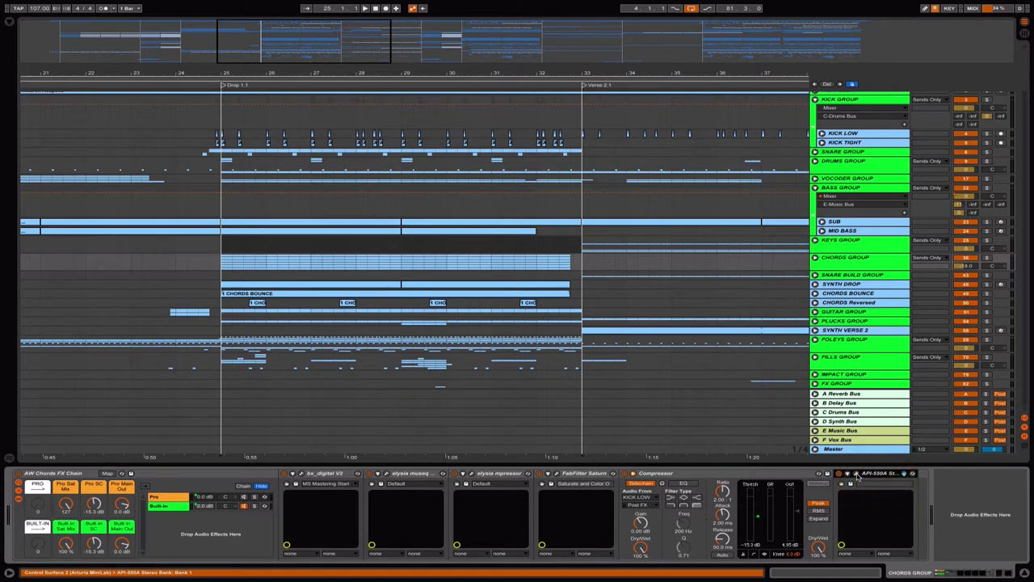
left_click(858, 475)
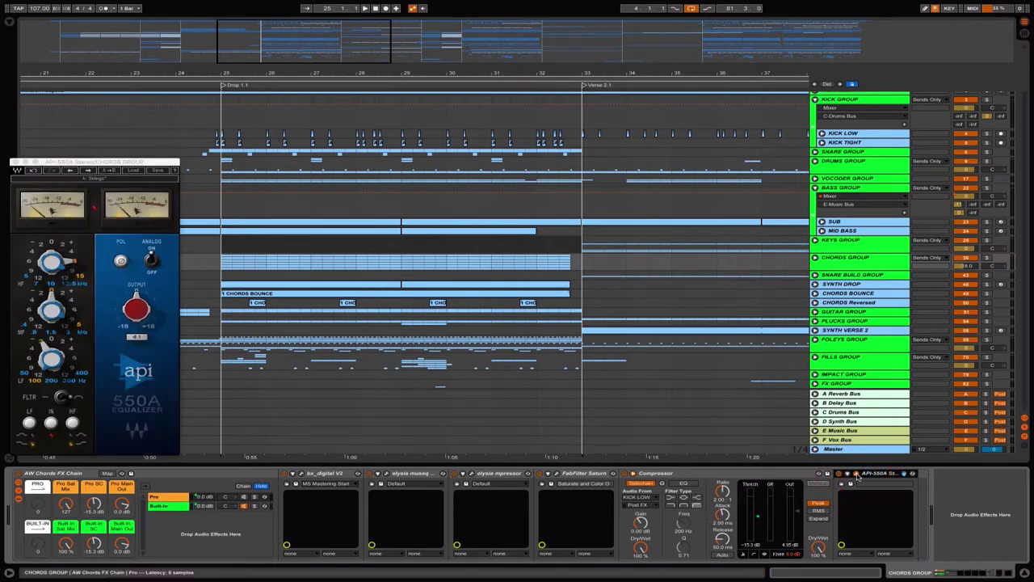
left_click(856, 474)
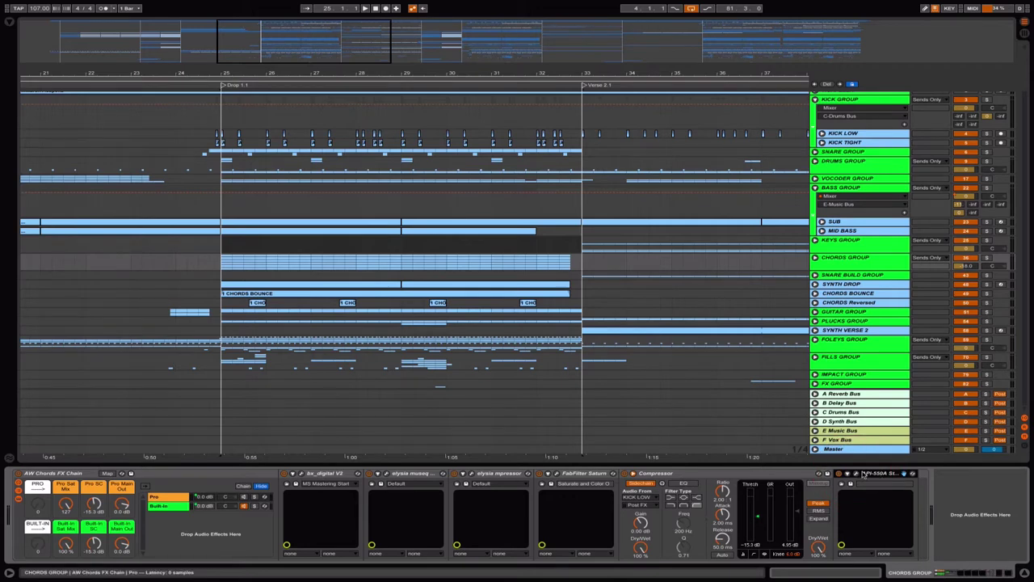
Step: Compare the devices of the Built-In and Pro chains in the AW Chords FX Chain rack
scroll(136, 206, "left", 1)
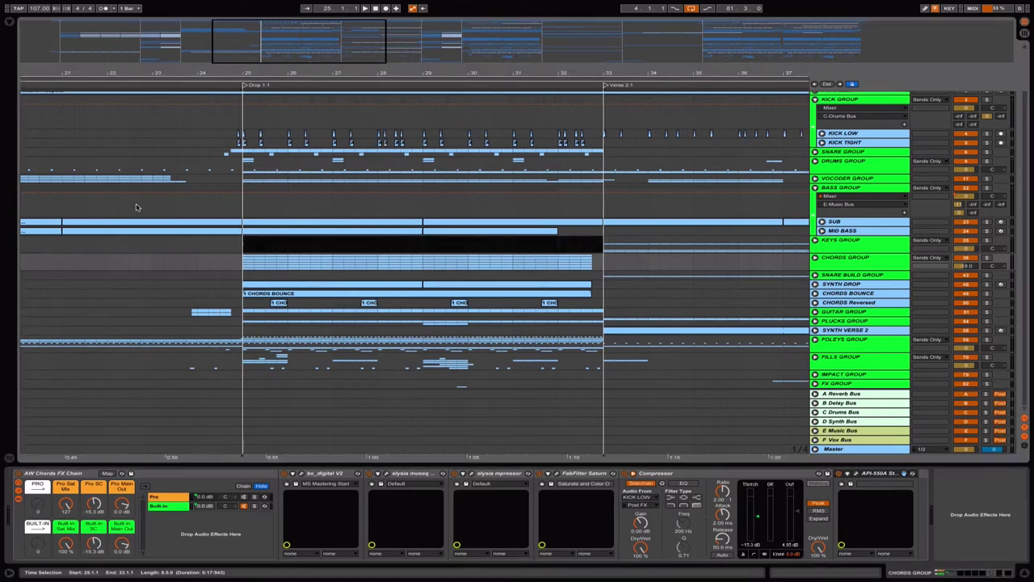
scroll(137, 206, "right", 2)
scroll(137, 206, "up", 1)
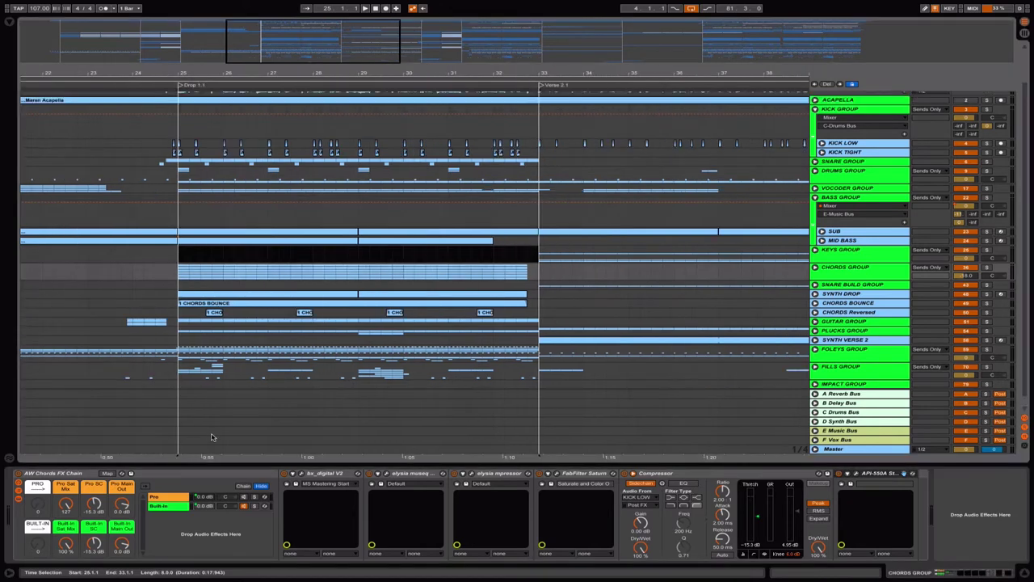
left_click(202, 480)
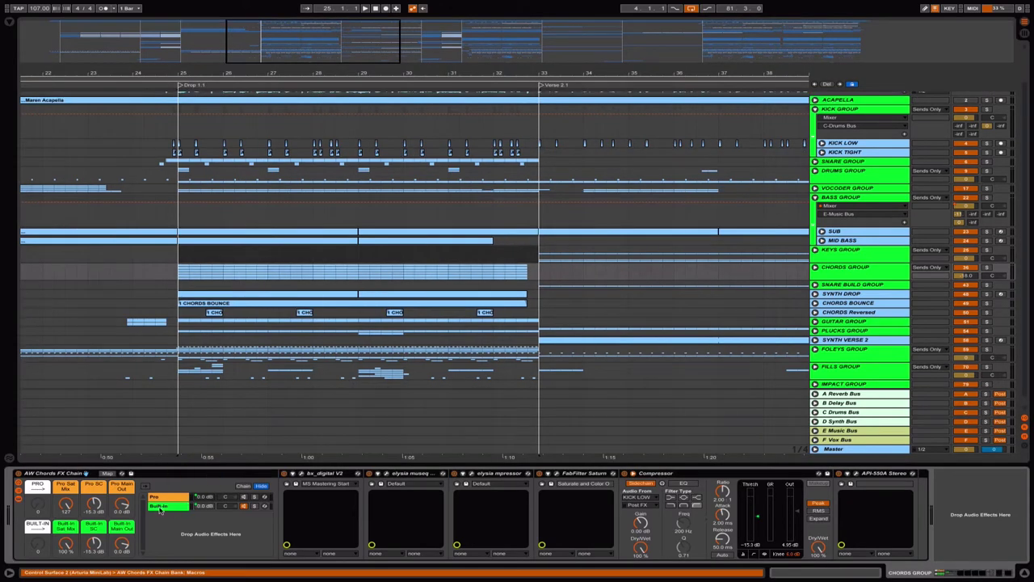
left_click(160, 507)
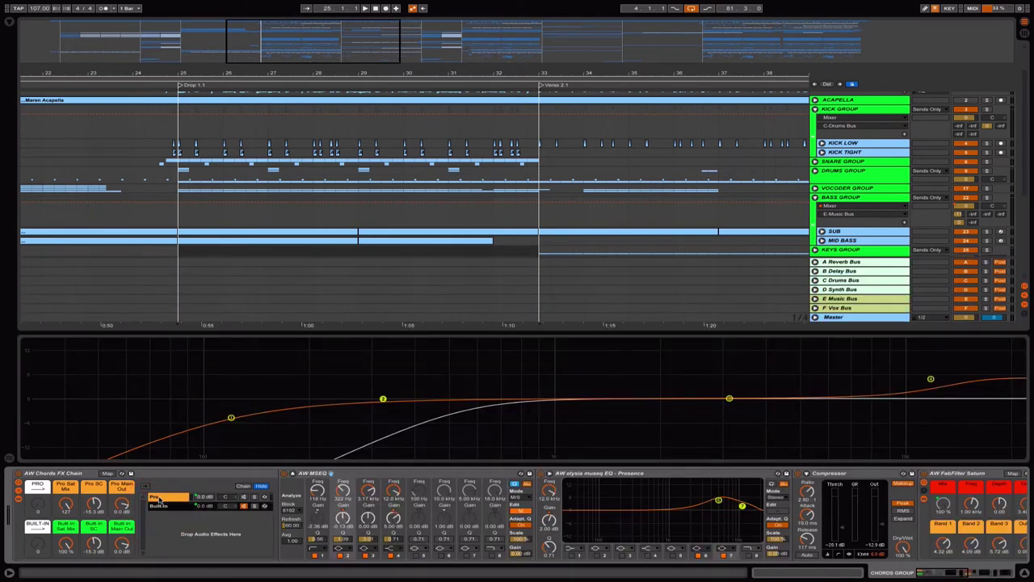
left_click(160, 505)
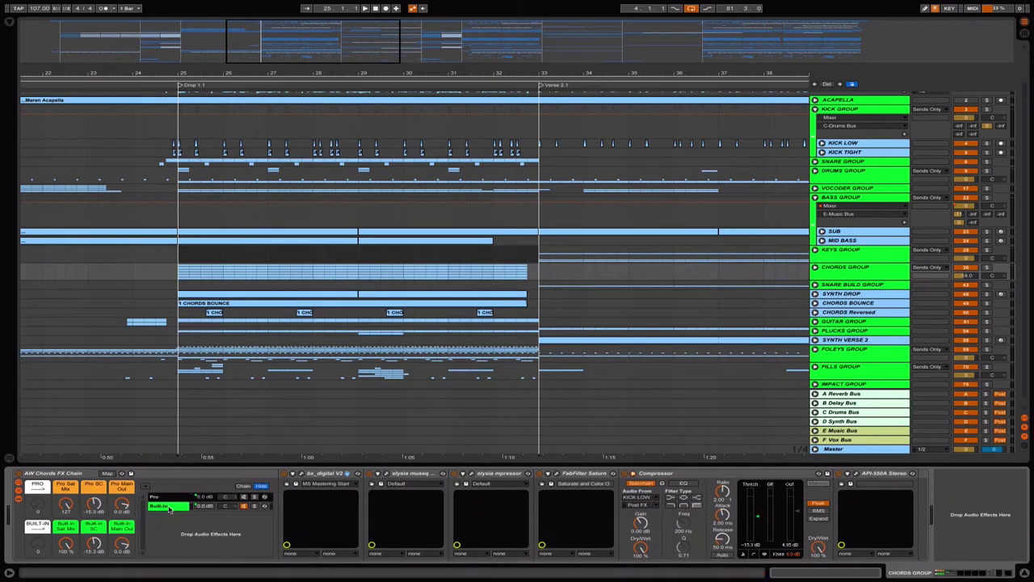
Step: Toggle the activation of the Pro and Built-In chains to switch which one processes the CHORDS GROUP
left_click(162, 497)
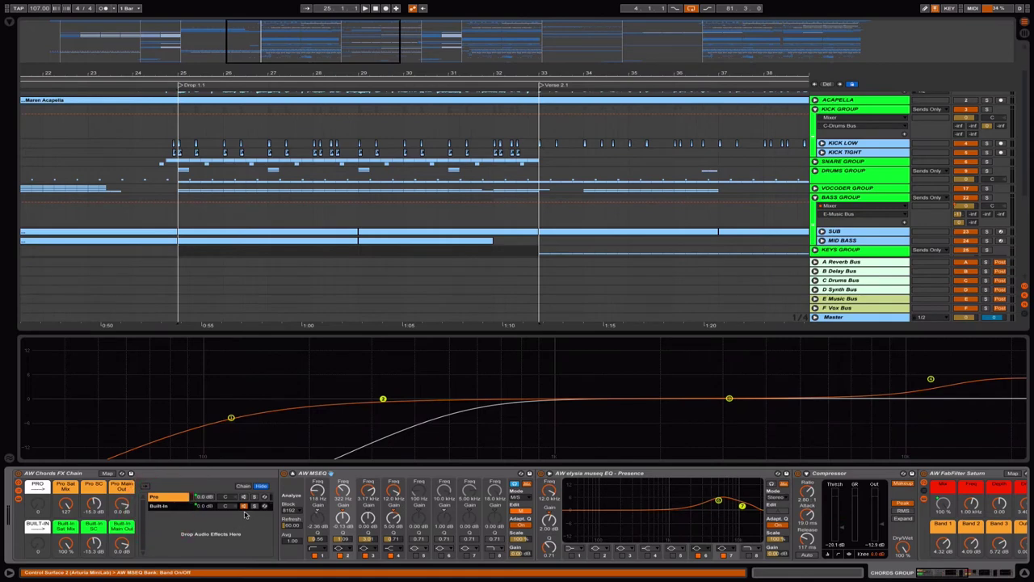
left_click(244, 506)
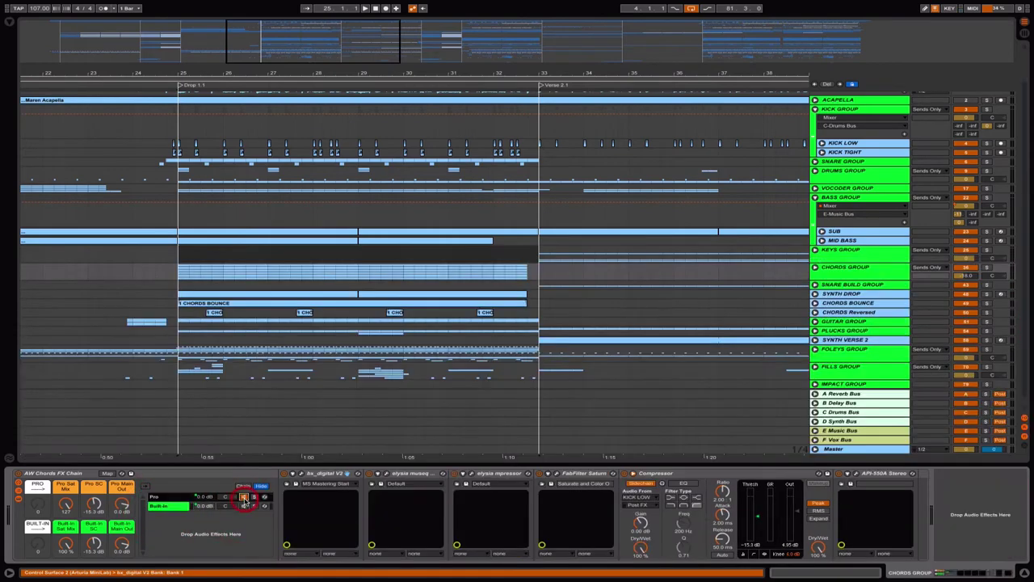
left_click(245, 506)
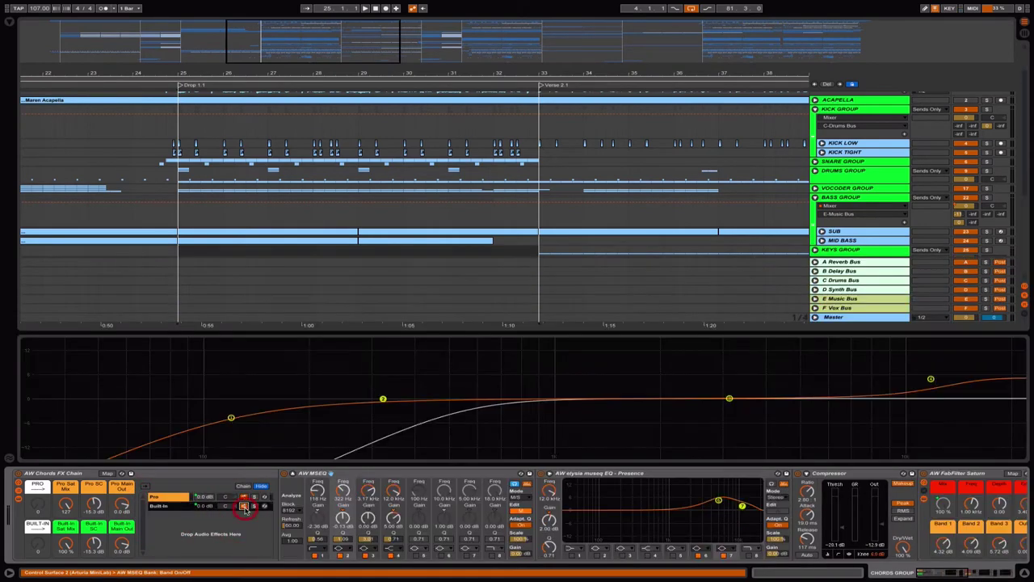
Step: Activate the Built-In chain in the AW Chords FX Chain rack and look through its devices as far as the Sidechain compressor
left_click(244, 506)
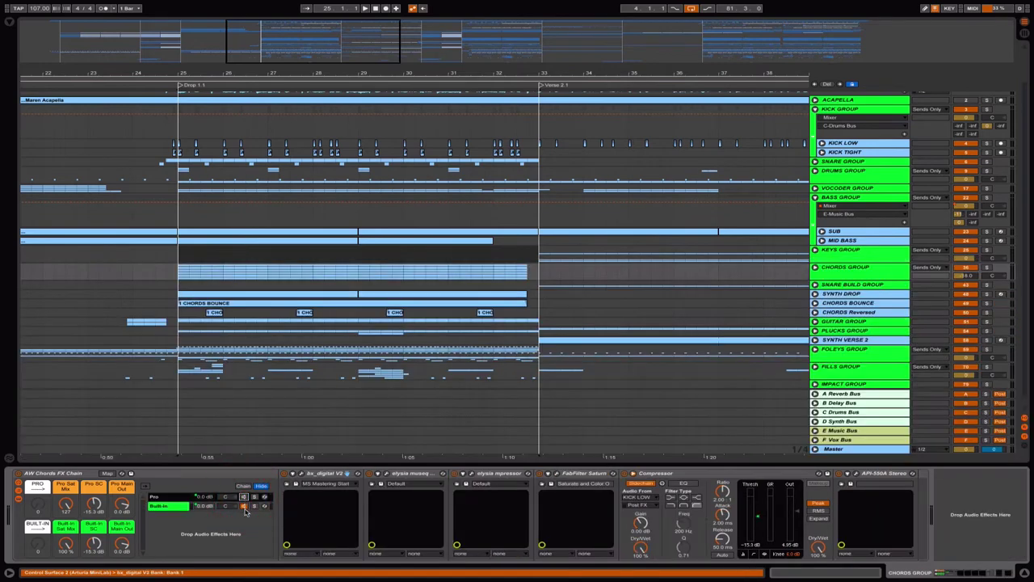
left_click(162, 498)
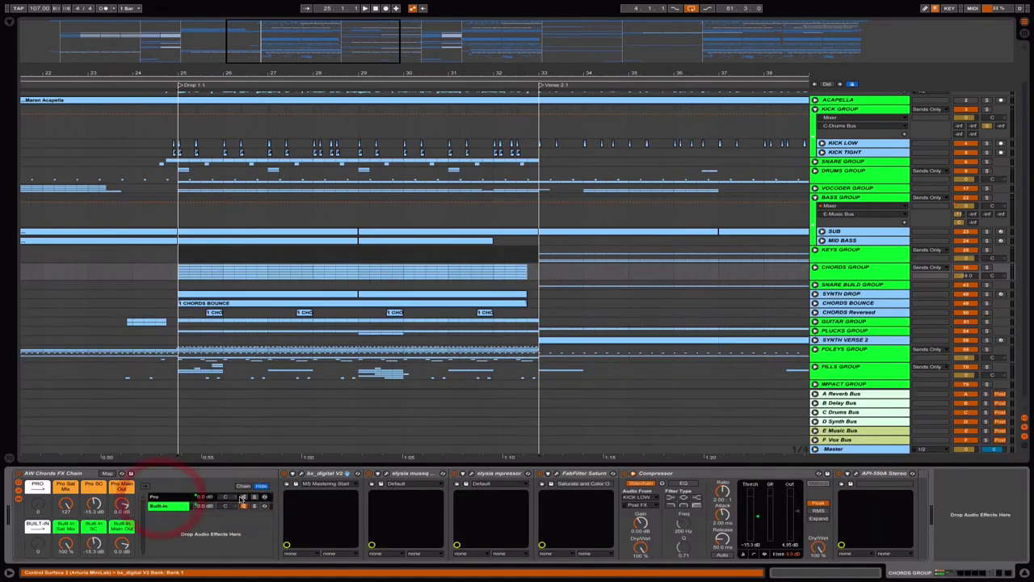
left_click(161, 508)
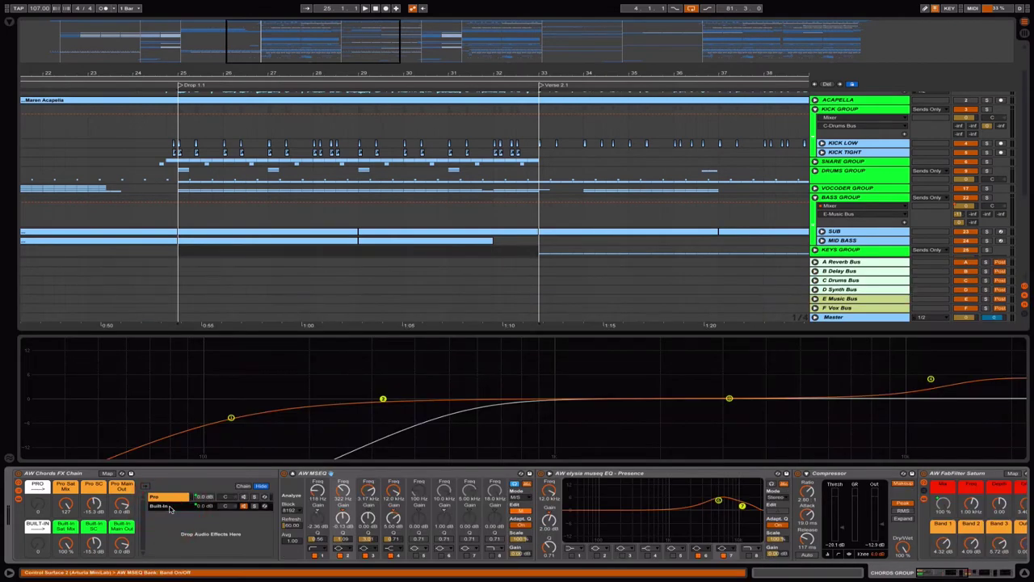
scroll(341, 506, "down", 10)
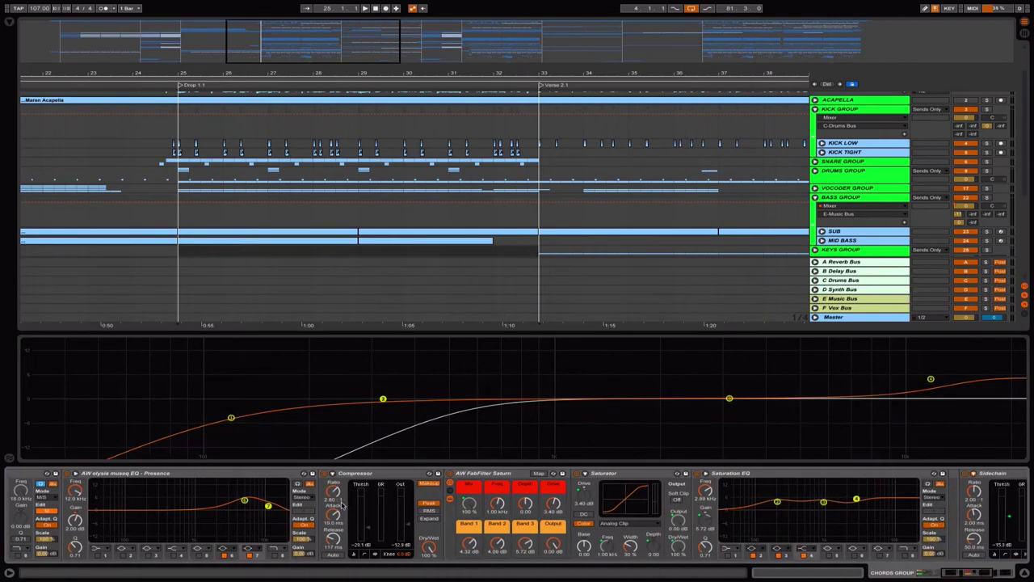
scroll(341, 506, "up", 10)
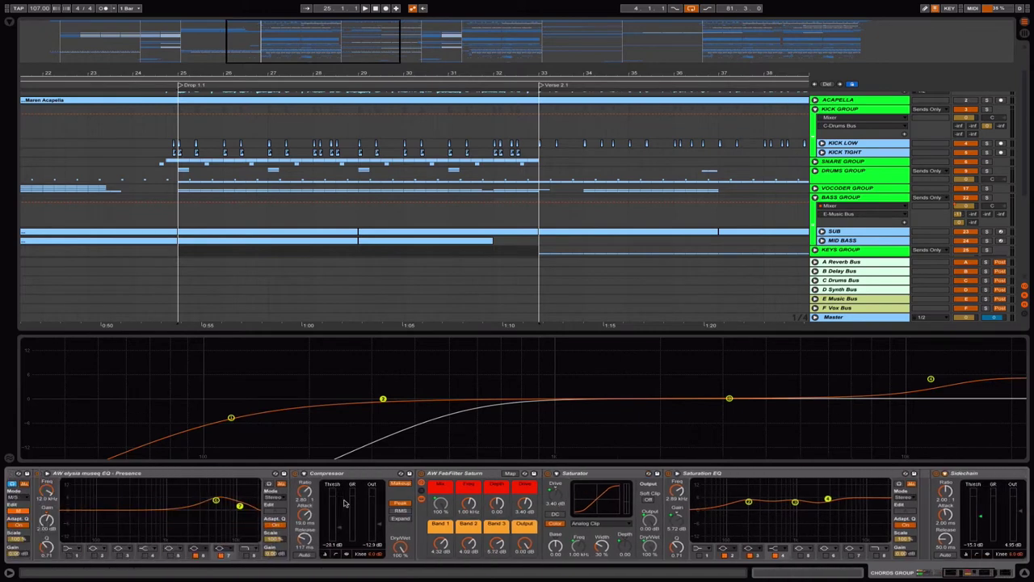
scroll(345, 502, "up", 3)
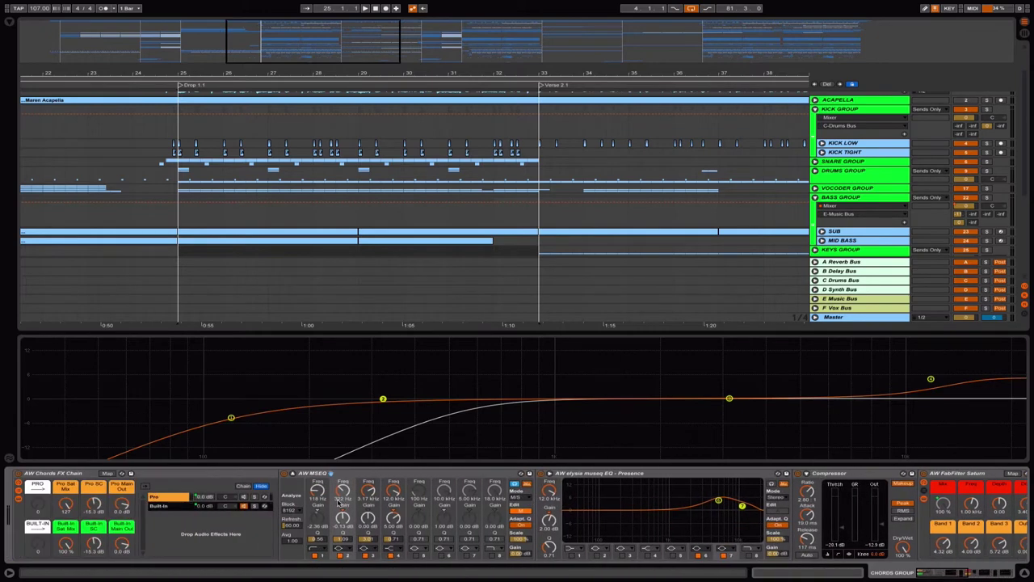
Step: Display the Pro chain's devices and select its elysia mpressor and FabFilter Saturn plug-ins for review
left_click(166, 505)
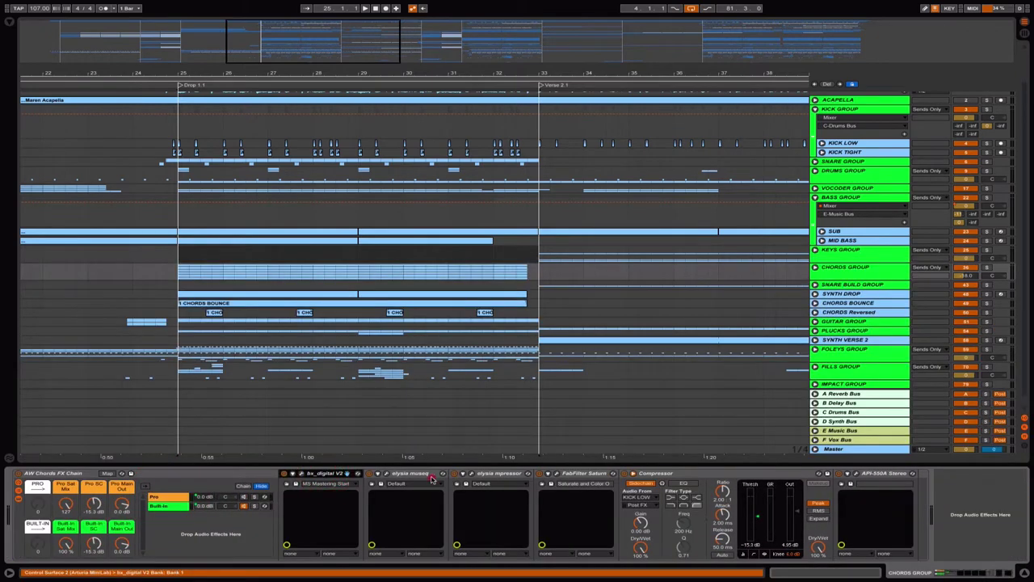
left_click(481, 474)
left_click(587, 476)
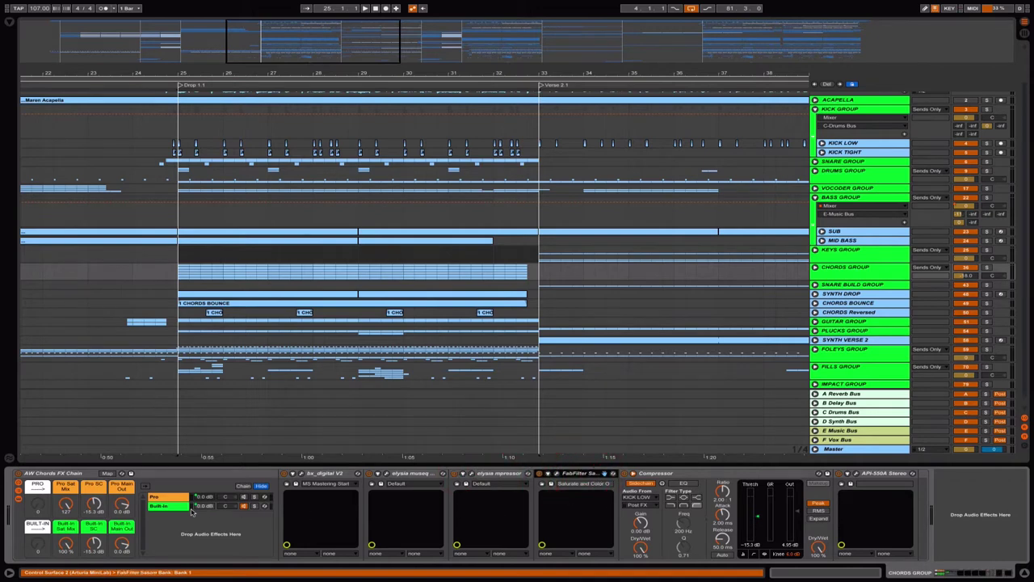
Step: Look through the full Built-In chain, from the AW MSEQ to the AW API 550A equalizer
left_click(171, 507)
scroll(244, 508, "right", 4)
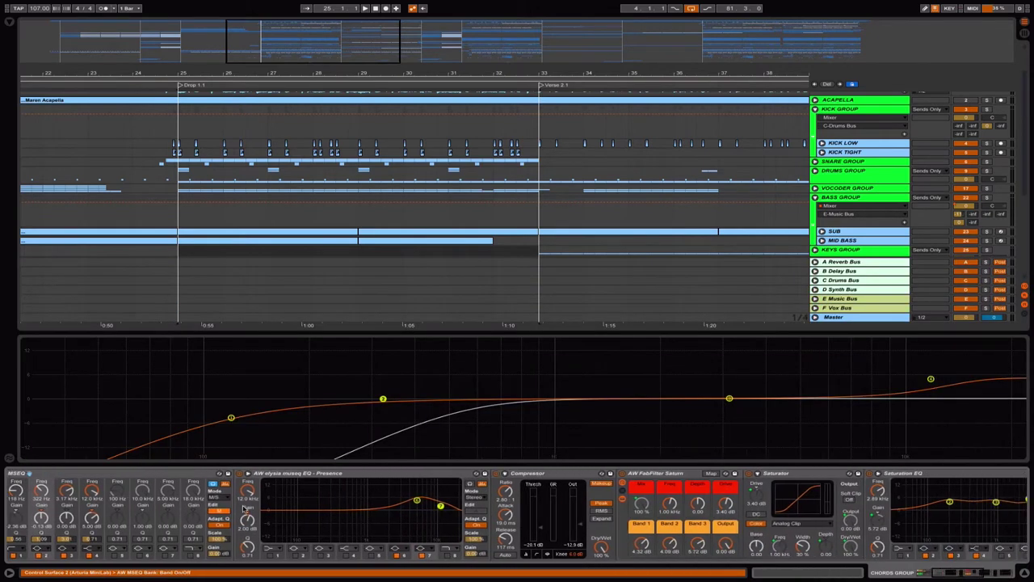
scroll(244, 508, "right", 2)
scroll(244, 507, "left", 6)
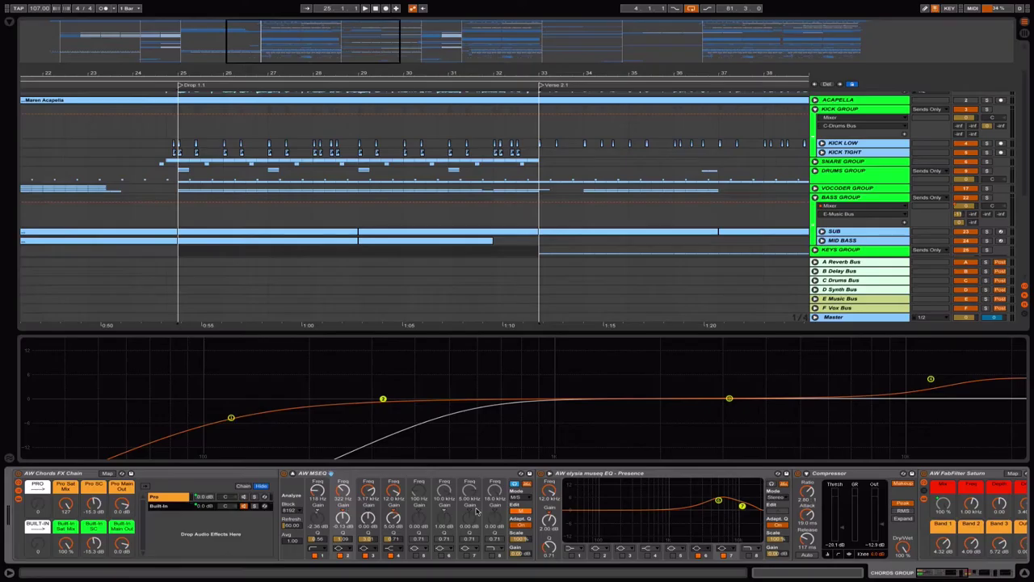
scroll(749, 513, "right", 10)
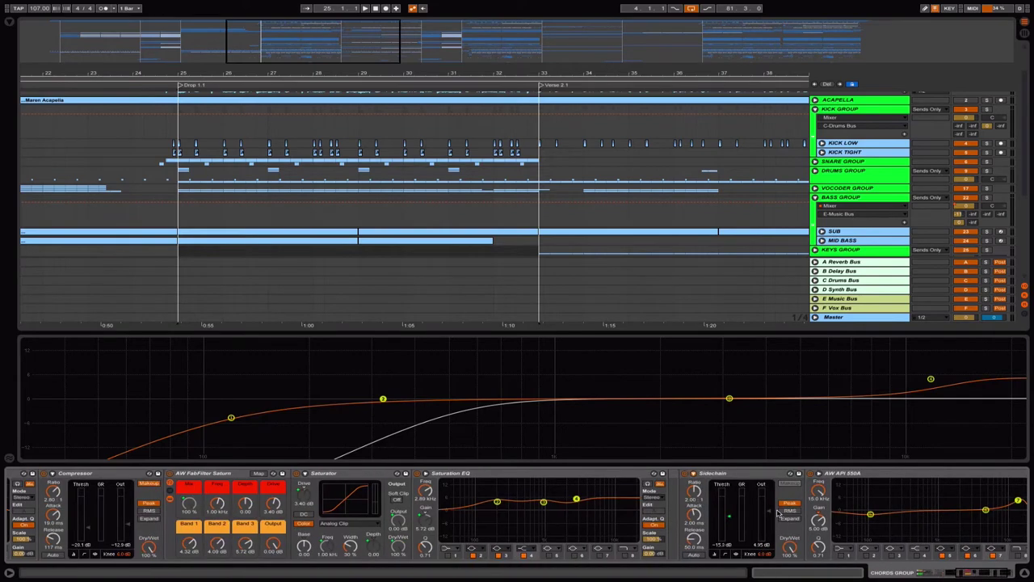
scroll(778, 513, "left", 10)
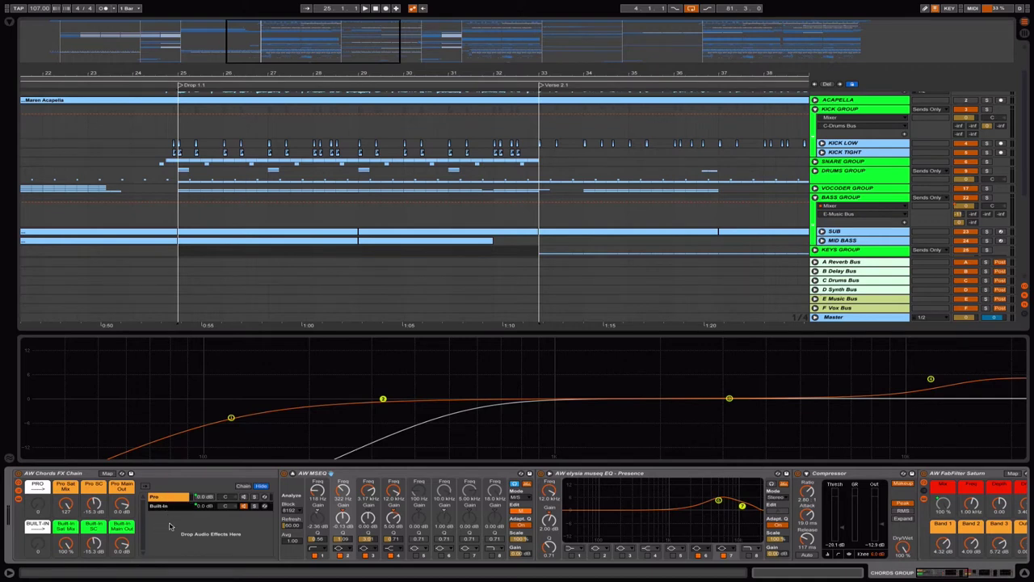
Step: Show the Info View and inspect the Built-In chain's AW MSEQ and AW elysia museq EQ - Presence devices
left_click(11, 574)
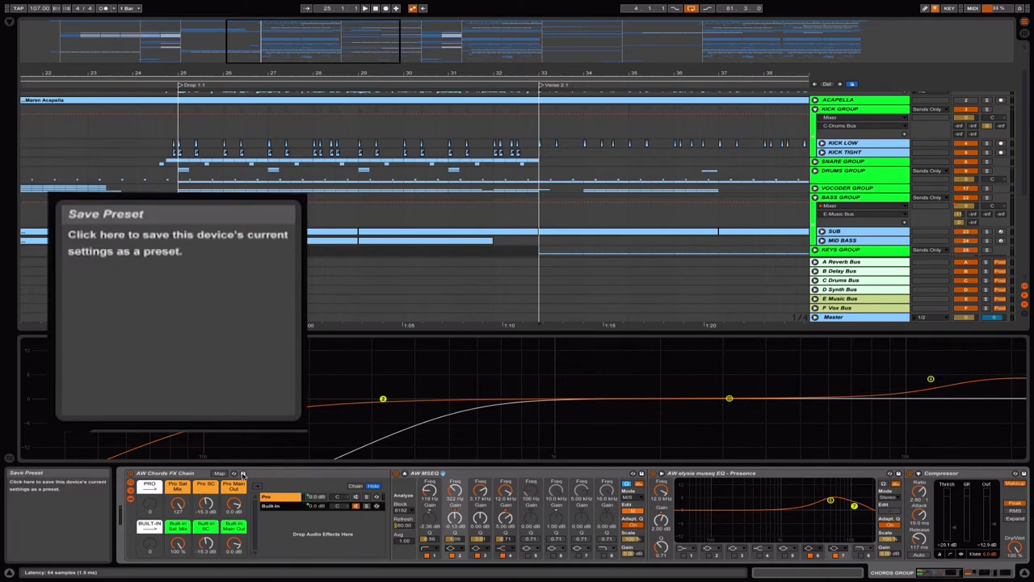
scroll(242, 476, "right", 3)
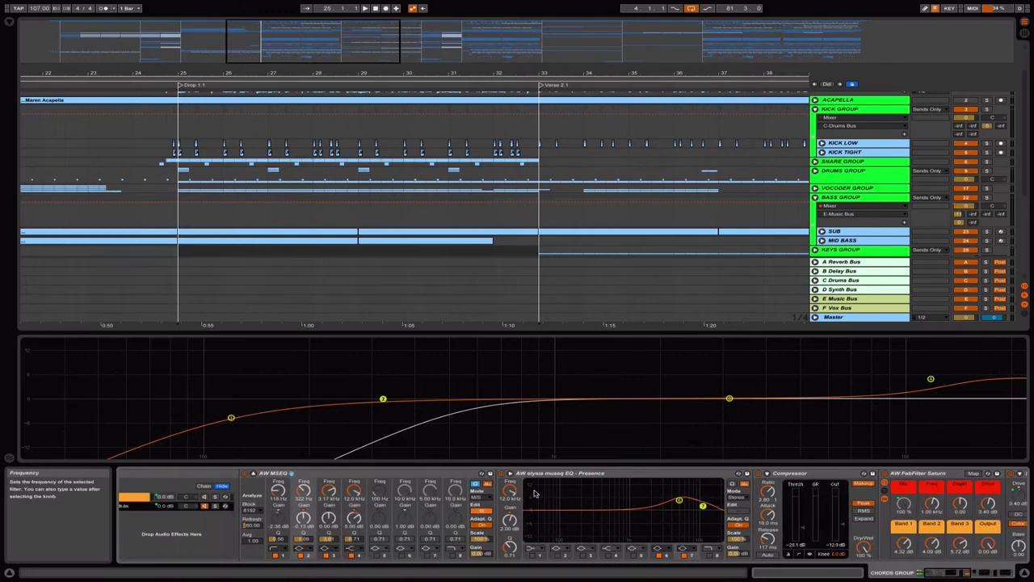
left_click(377, 474)
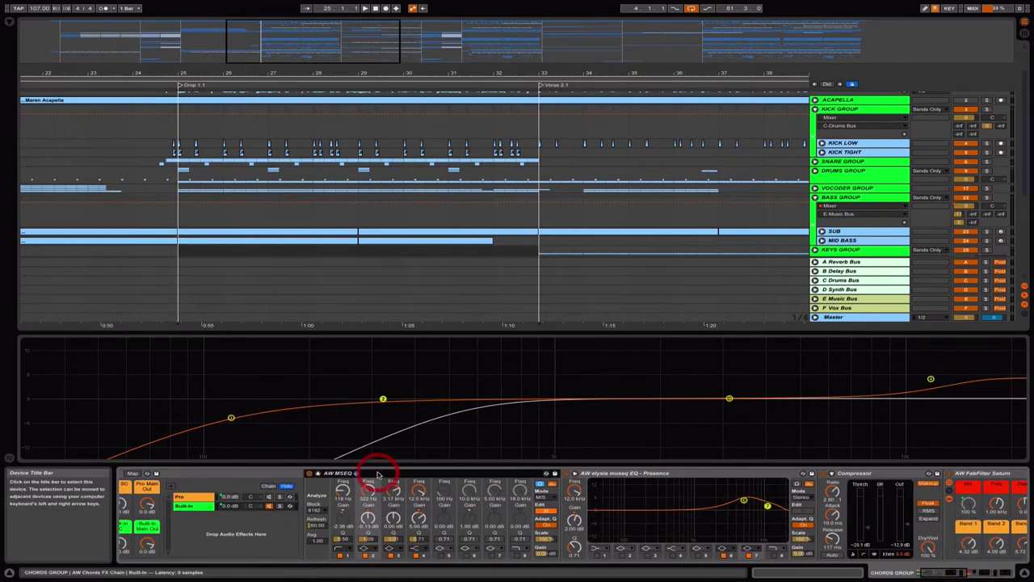
scroll(377, 474, "right", 4)
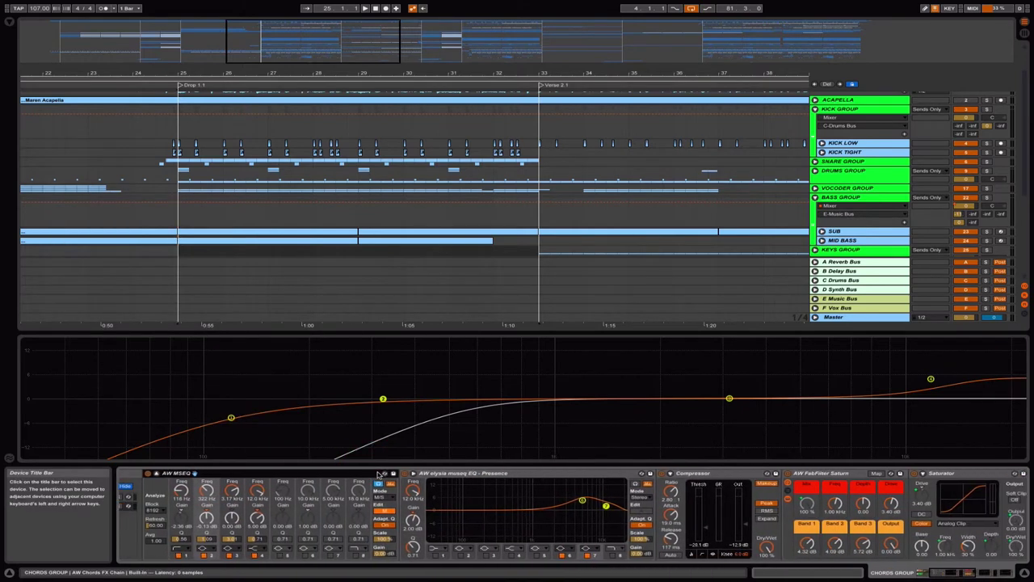
scroll(376, 475, "right", 3)
left_click(377, 474)
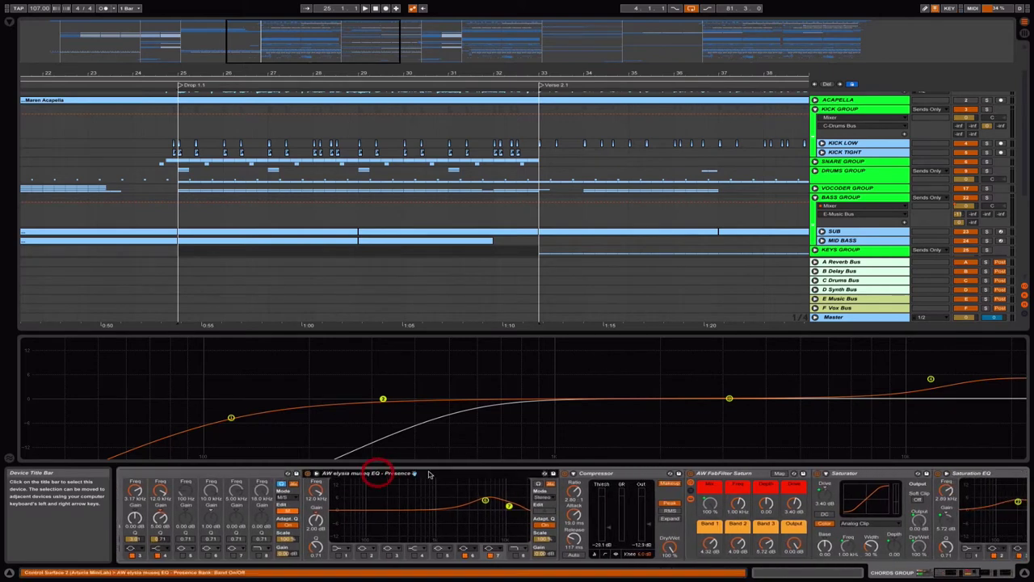
scroll(430, 472, "right", 3)
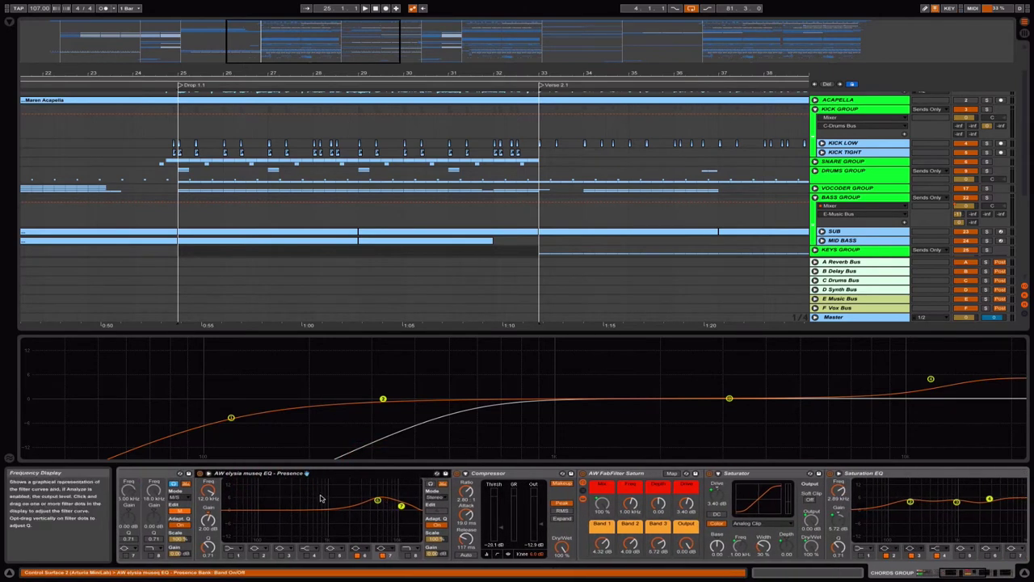
Step: Inspect the Built-In chain's Compressor and AW FabFilter Saturn rack, and hide the Info View
left_click(512, 475)
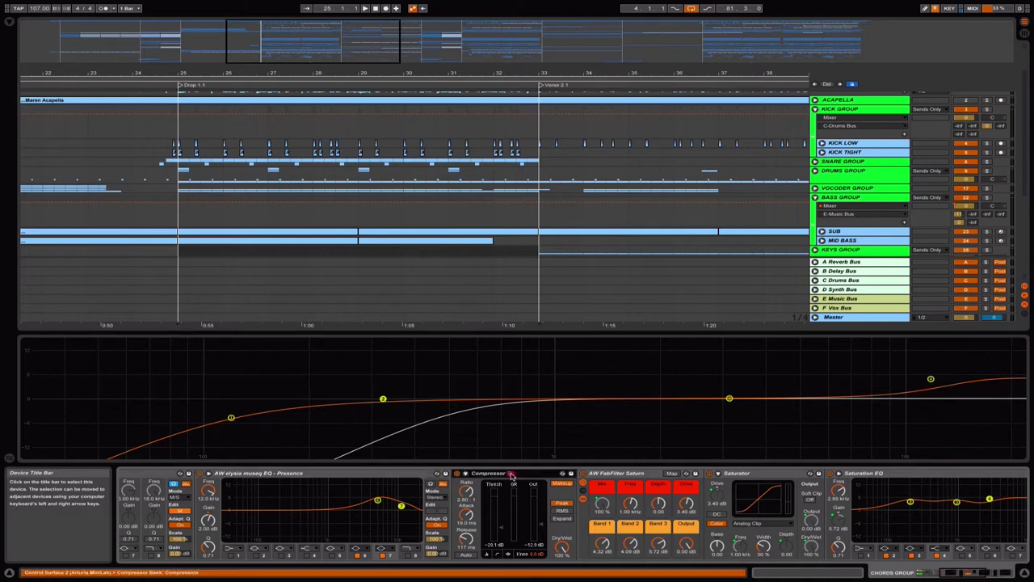
scroll(510, 477, "right", 3)
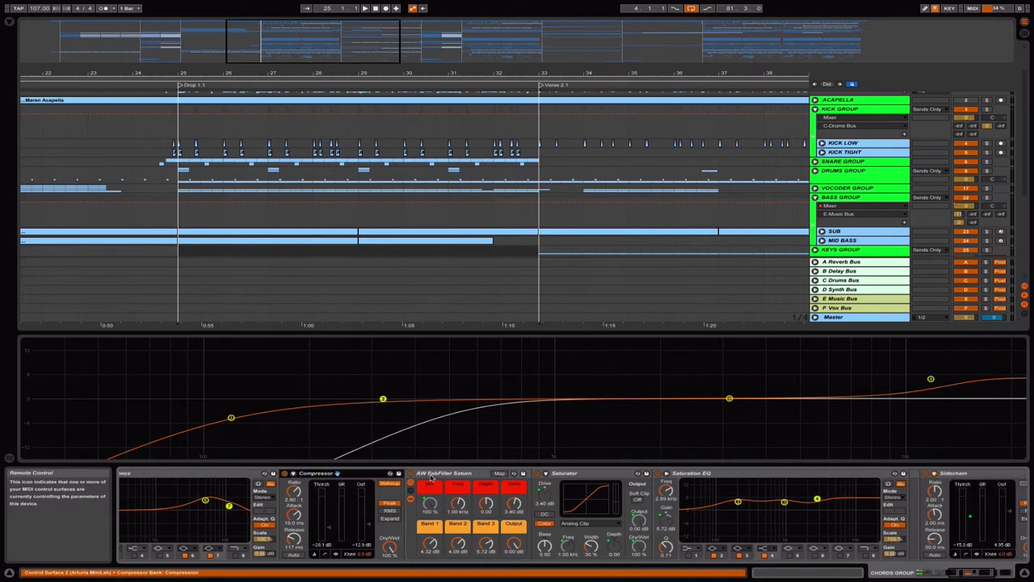
left_click(450, 476)
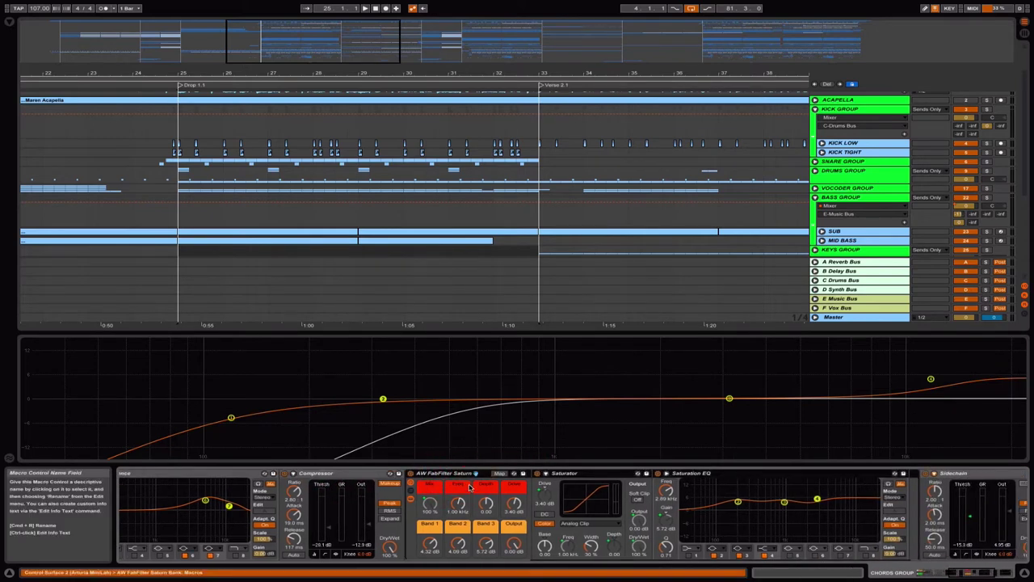
left_click(9, 572)
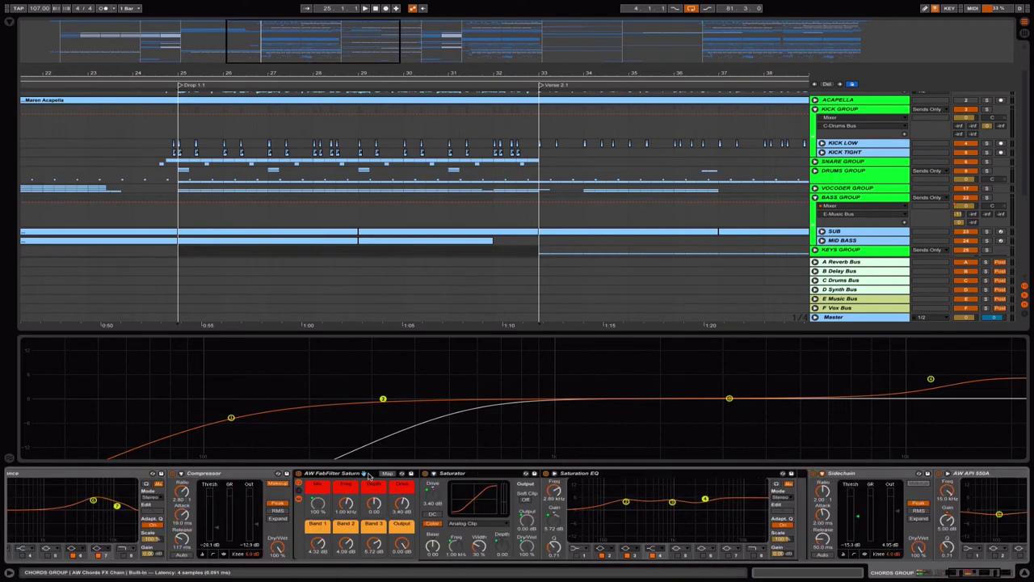
Step: Inspect the Saturator and Saturation EQ devices inside the Built-In chain's AW FabFilter Saturn rack
left_click(475, 474)
left_click(608, 474)
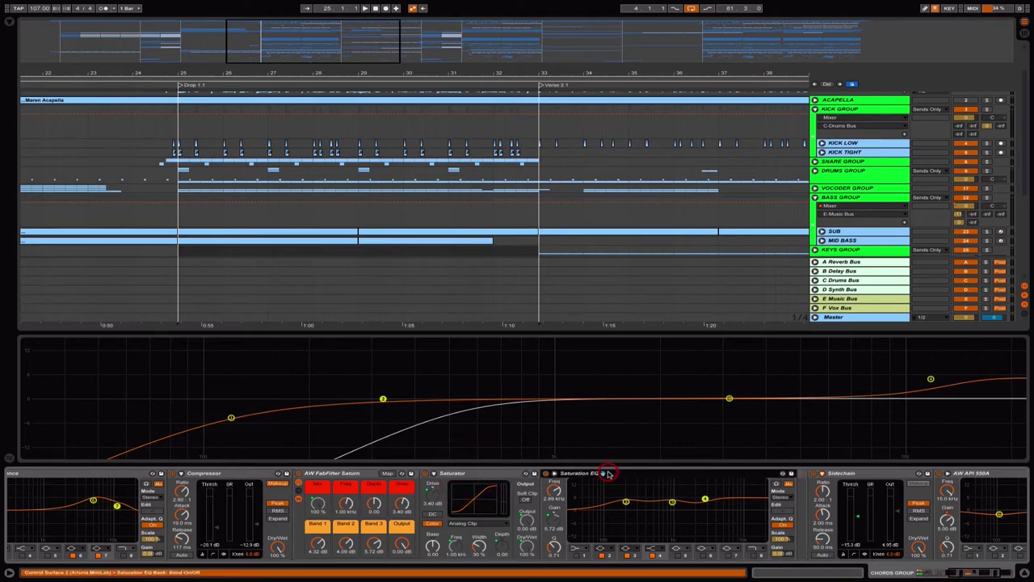
scroll(527, 499, "left", 7)
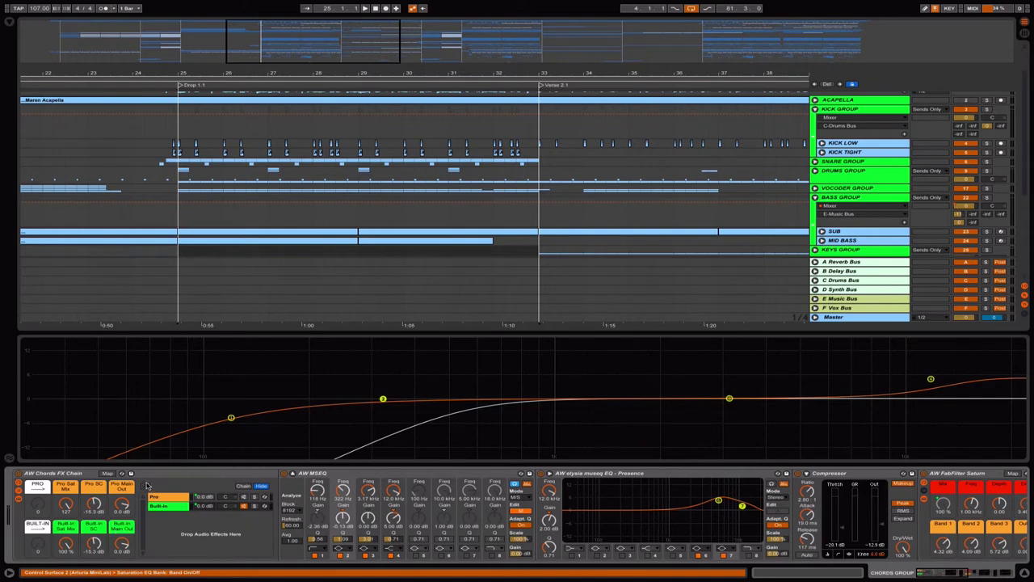
Step: Display the Pro chain and open the FabFilter Saturn plug-in window
left_click(161, 498)
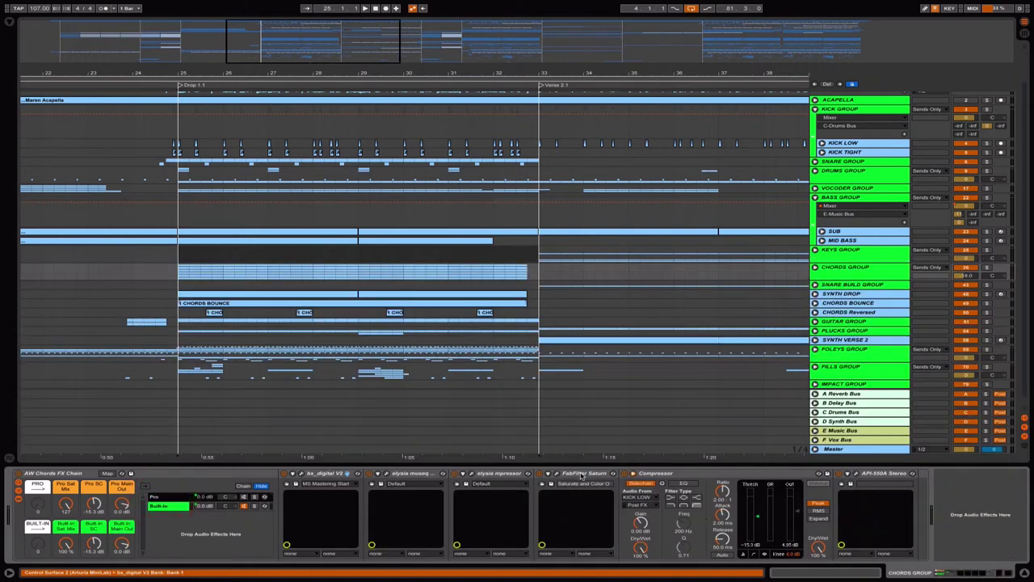
left_click(573, 474)
left_click(559, 475)
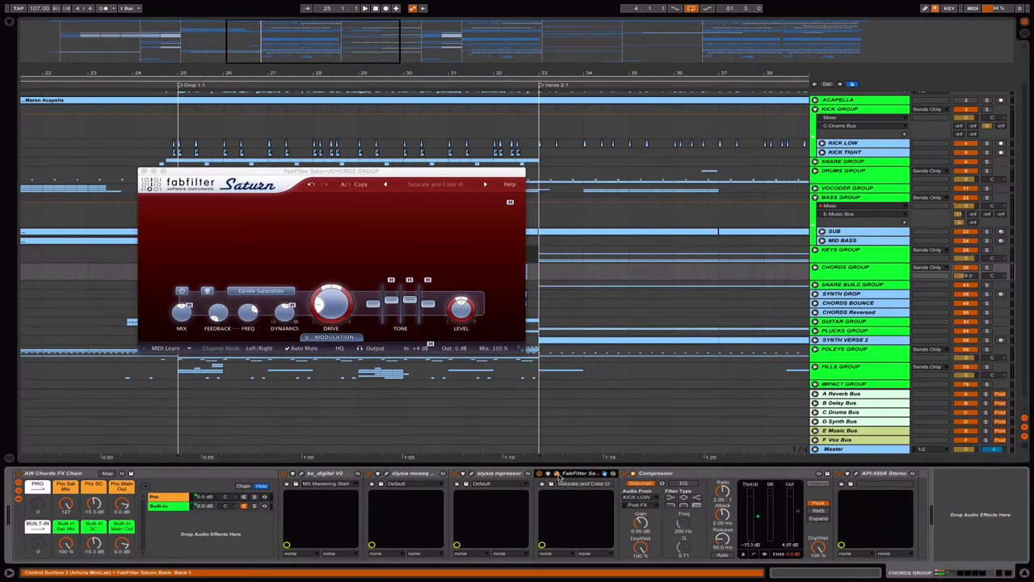
Step: Compare the open FabFilter Saturn plug-in with the Built-In chain's Saturator and Saturation EQ
left_click(182, 507)
scroll(509, 519, "right", 7)
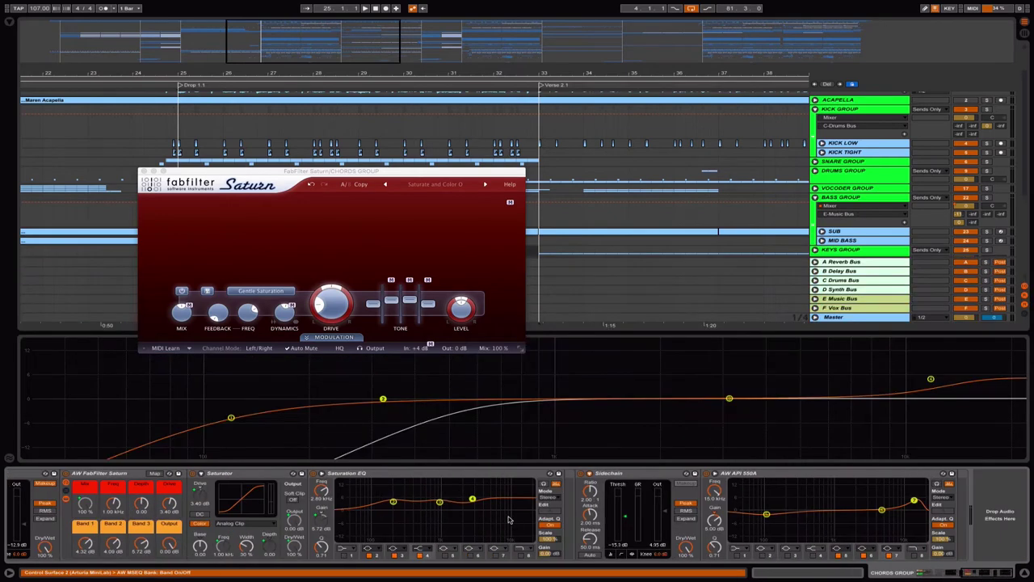
scroll(508, 520, "left", 3)
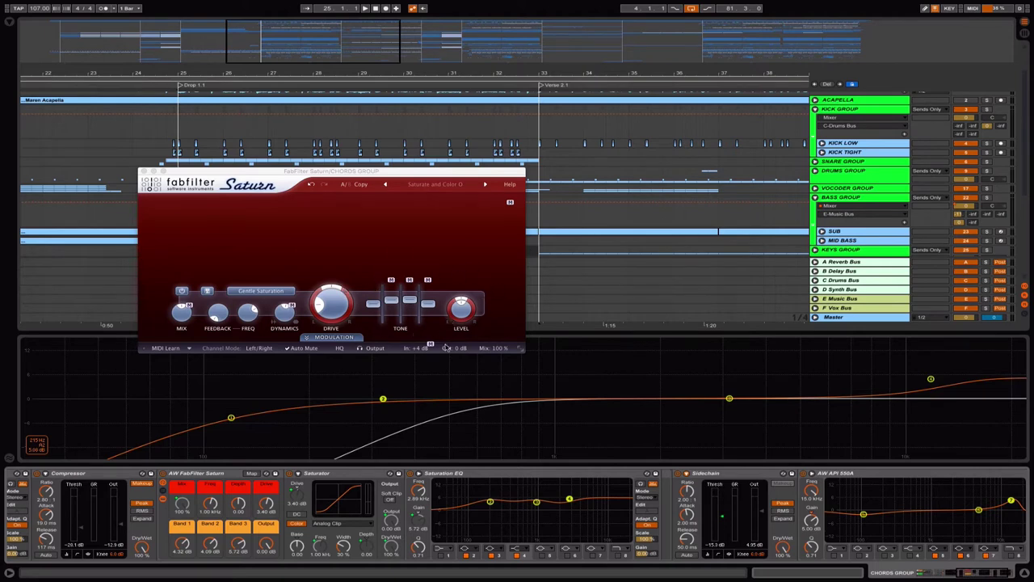
left_click(345, 474)
left_click(461, 473)
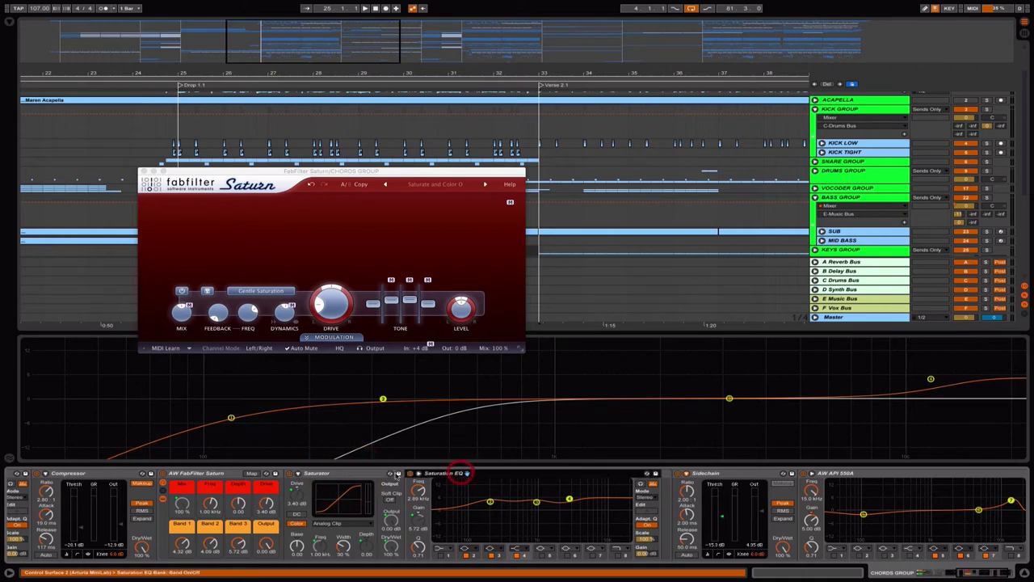
left_click(367, 475)
left_click(497, 477)
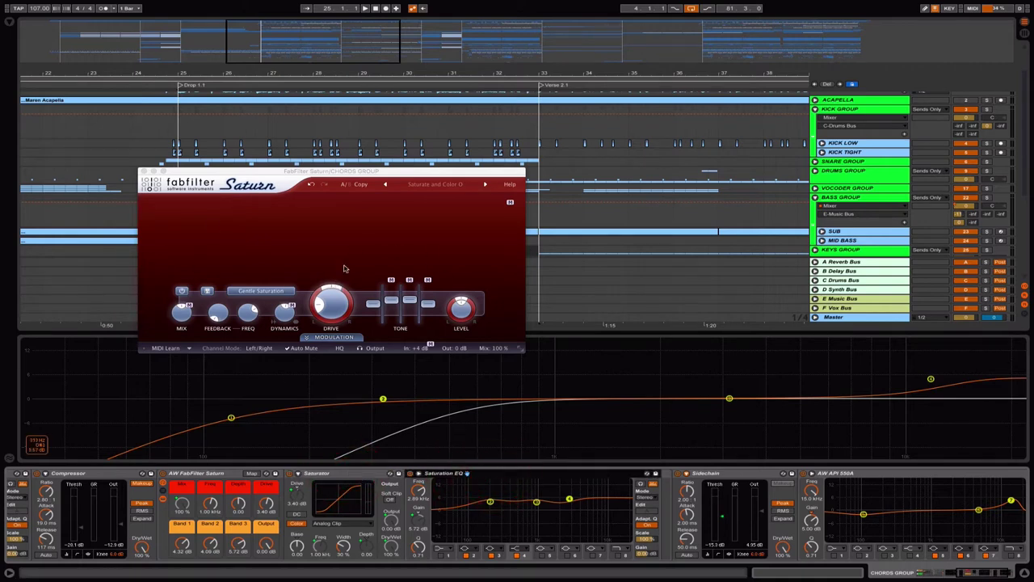
Step: Move the FabFilter Saturn window clear of the devices and check its modulation section against the Saturator and Saturation EQ
left_click_drag(367, 173, 380, 147)
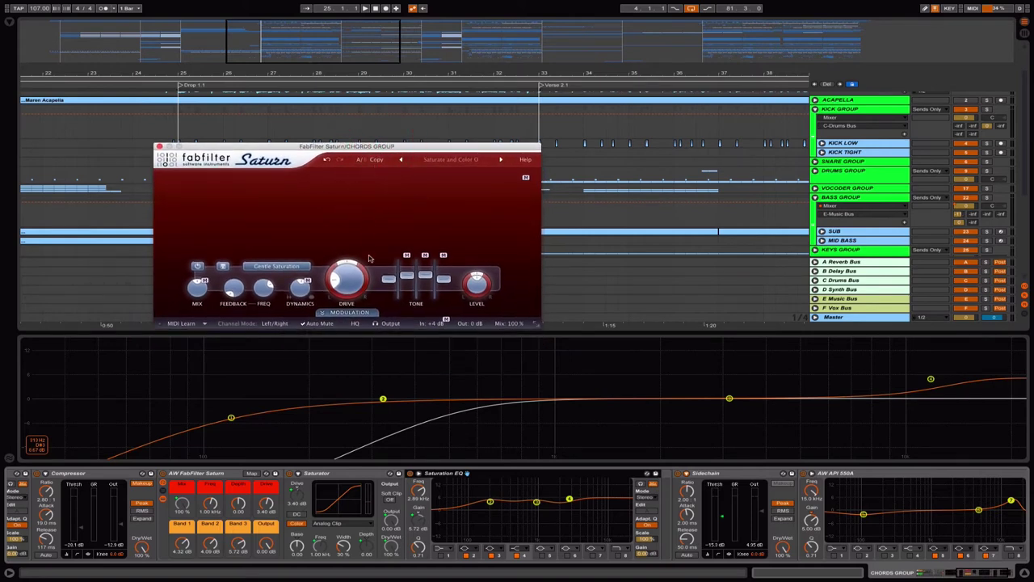
left_click(351, 474)
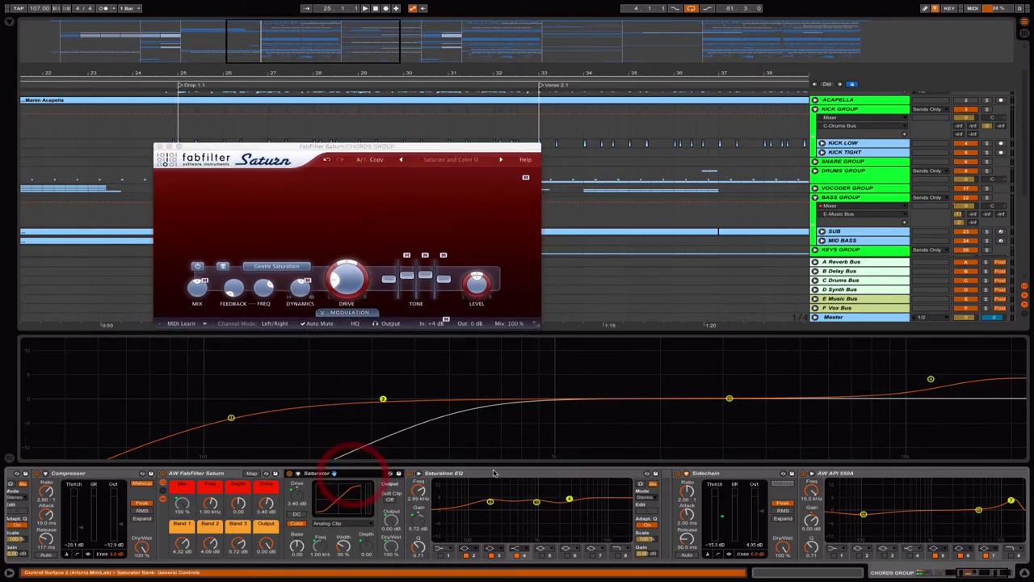
left_click(493, 473)
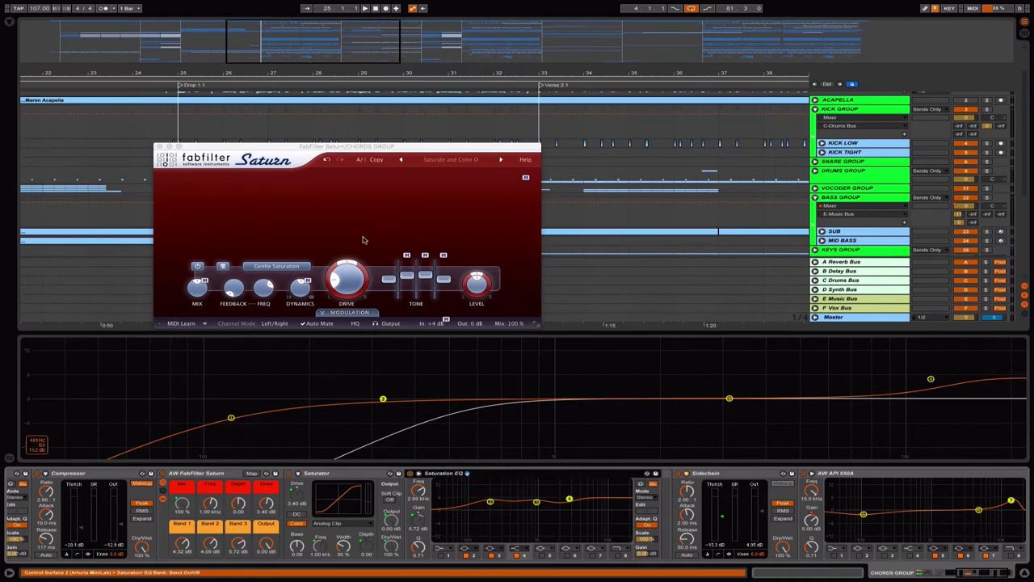
left_click(360, 314)
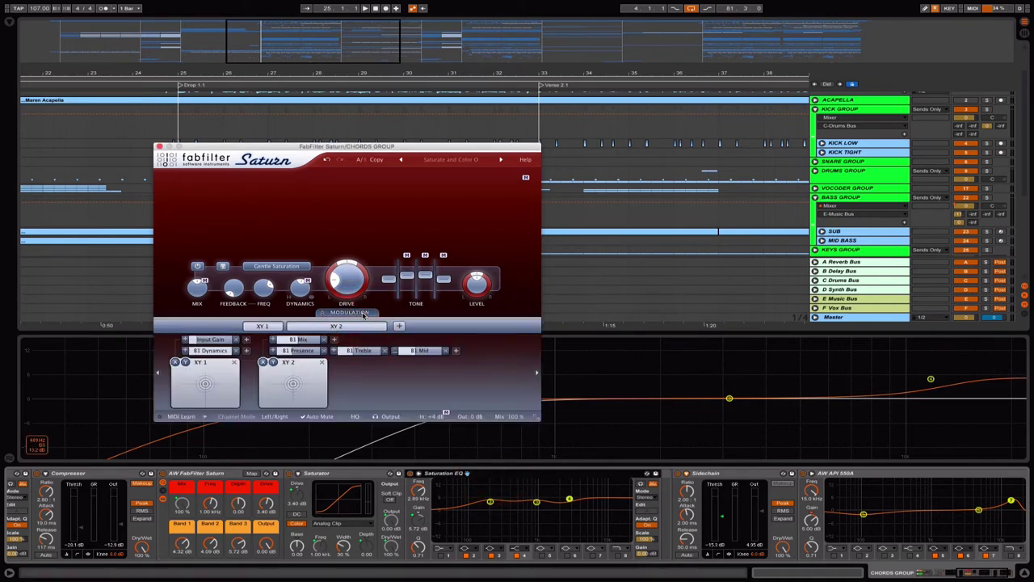
left_click(360, 314)
left_click(330, 474)
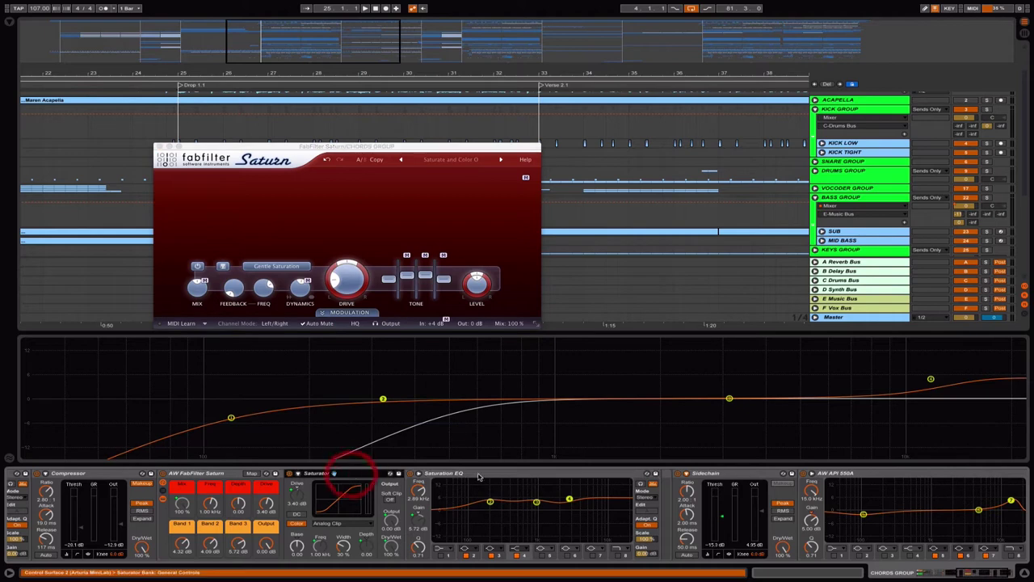
Step: Finish comparing FabFilter Saturn with the Built-In chain's AW FabFilter Saturn rack and close the plug-in window
scroll(503, 485, "left", 7)
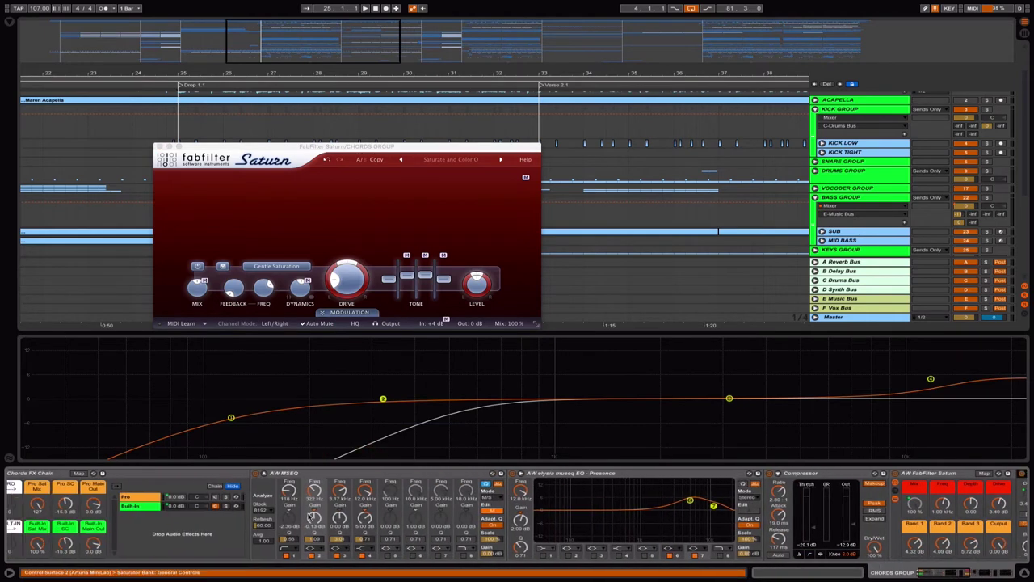
scroll(148, 512, "right", 10)
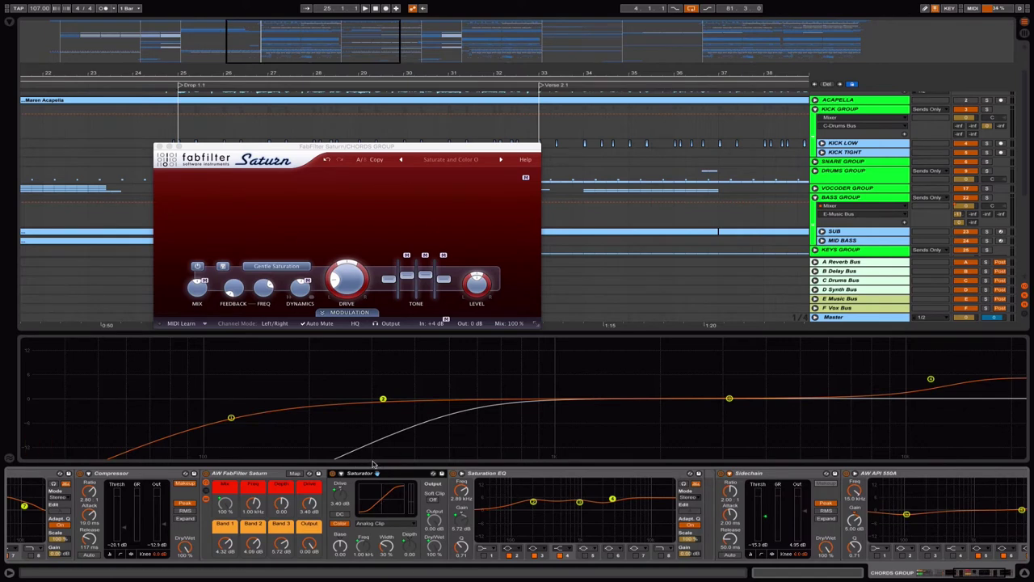
scroll(179, 514, "left", 10)
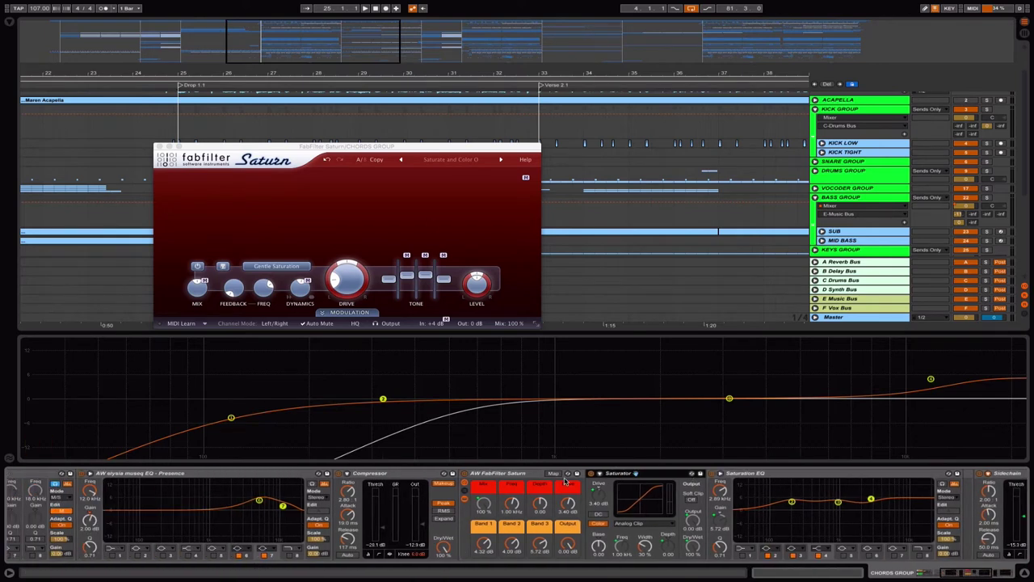
left_click(159, 146)
scroll(465, 485, "right", 10)
scroll(465, 484, "right", 3)
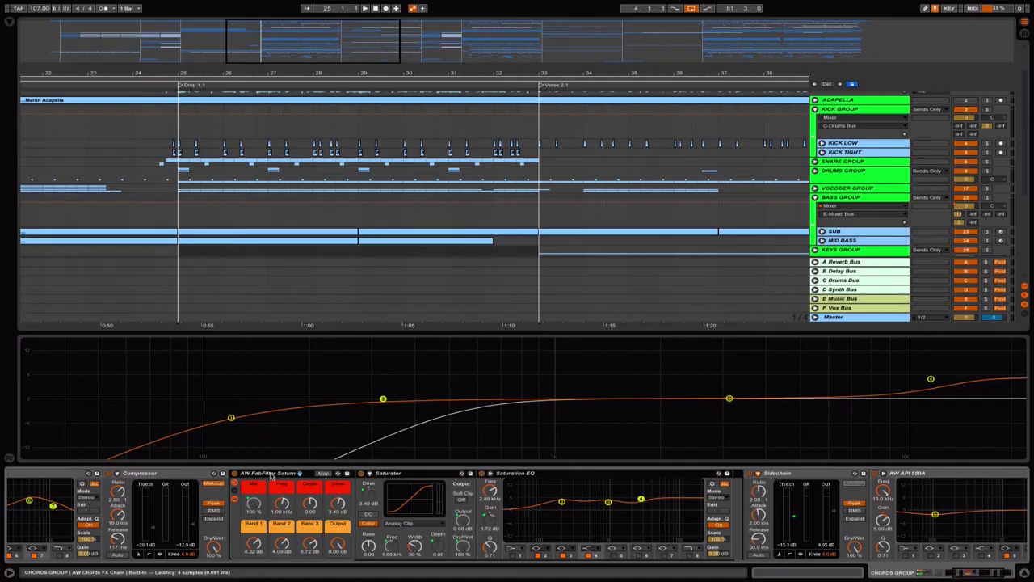
Step: Collapse the AW FabFilter Saturn rack and expand it again
double_click(266, 474)
double_click(235, 515)
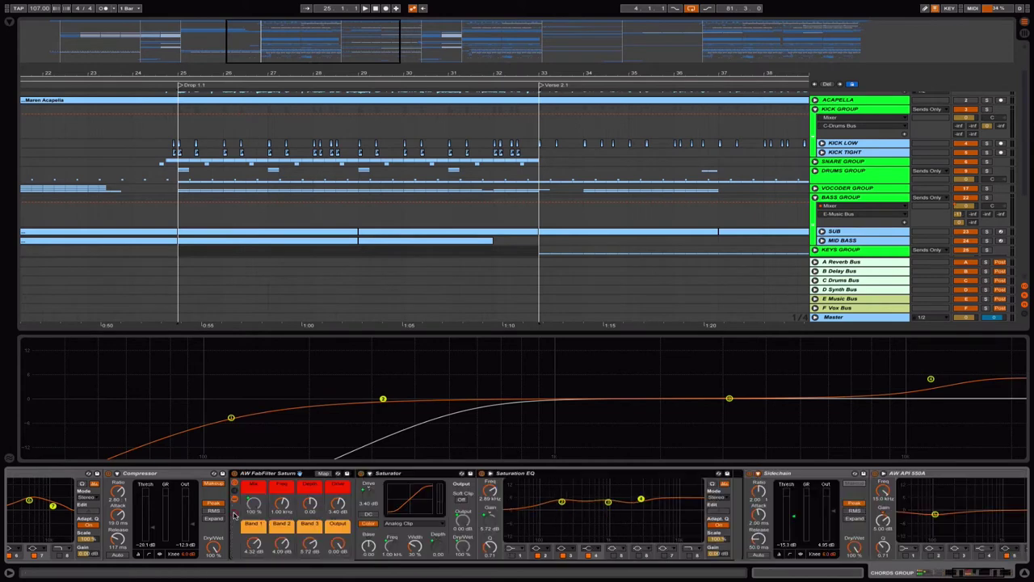
double_click(275, 474)
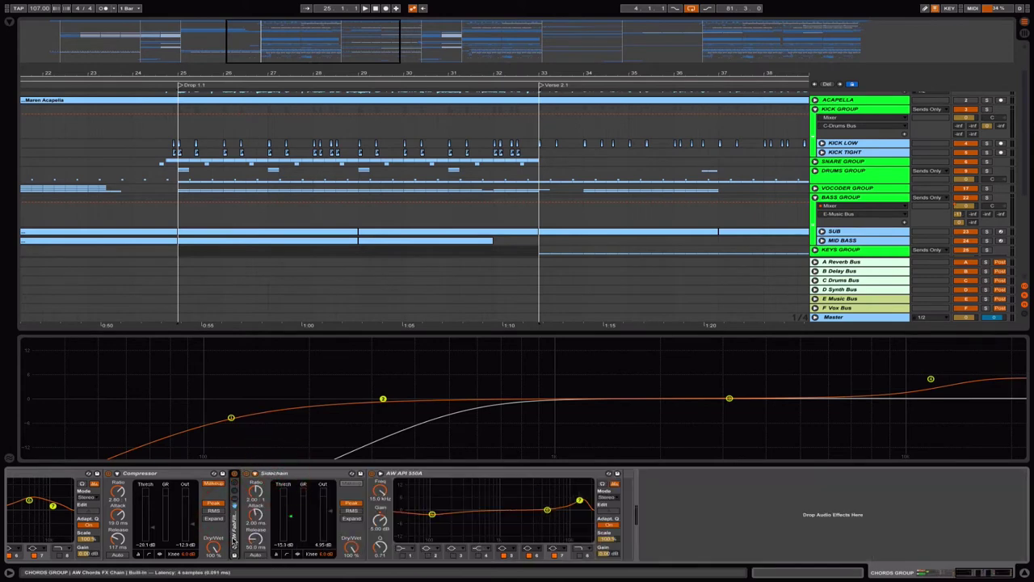
double_click(234, 538)
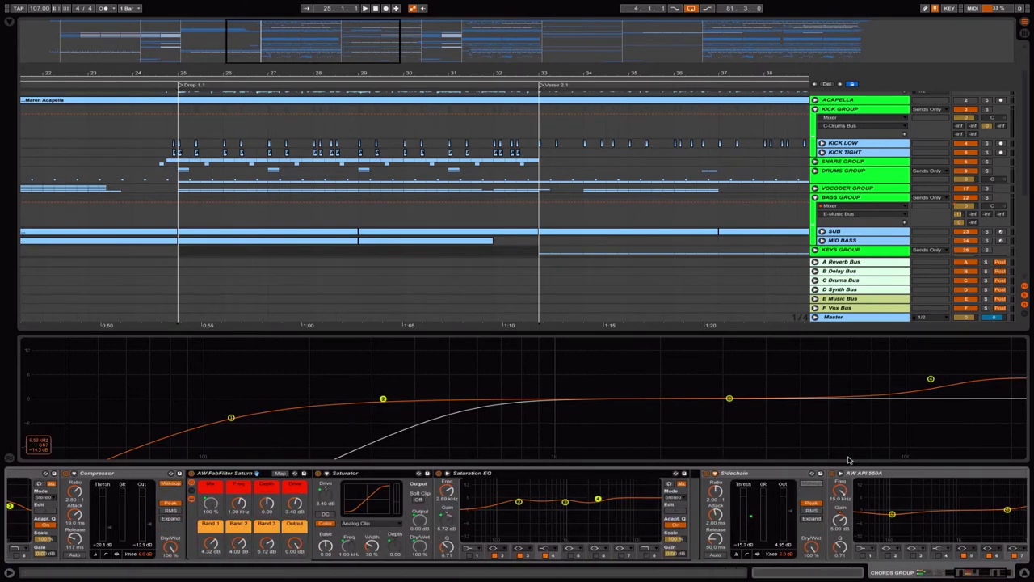
Step: Examine the Built-In chain's Sidechain compressor, including its sidechain section
left_click(743, 474)
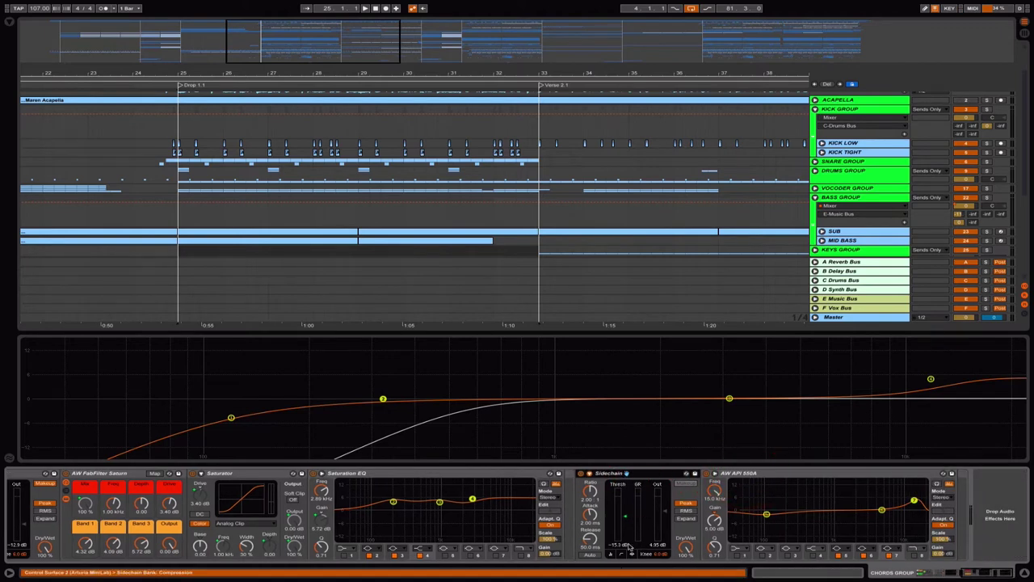
left_click(590, 479)
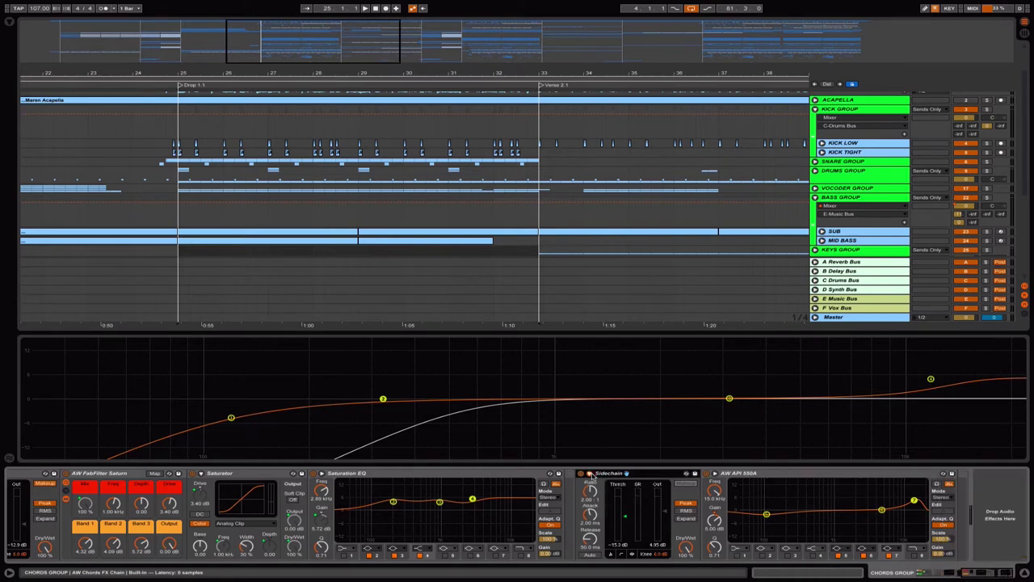
left_click(591, 476)
Step: Open the Pro chain's API-550A plug-in window to compare it with the AW API 550A EQ, and close it
left_click(764, 473)
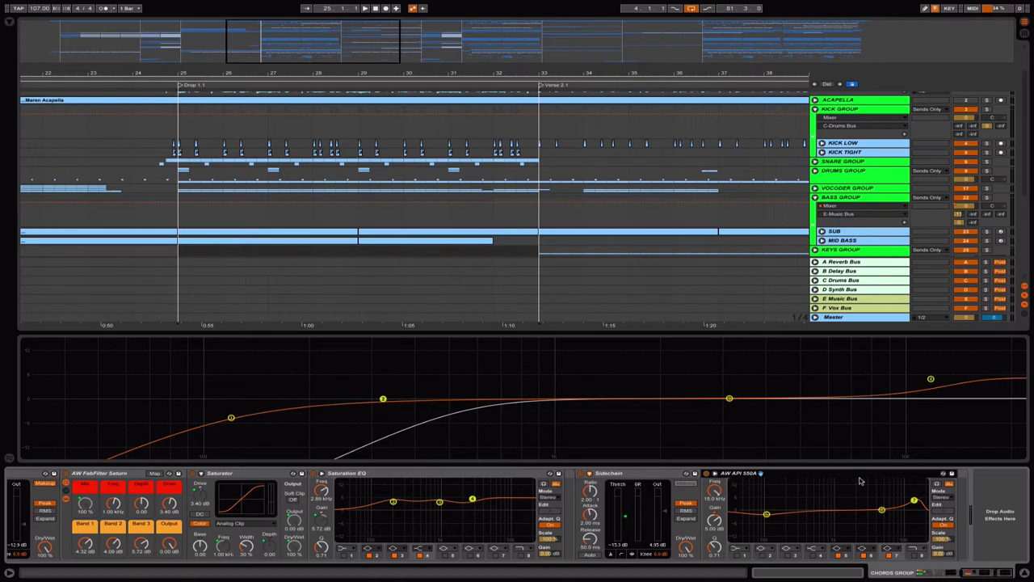
scroll(338, 526, "left", 3)
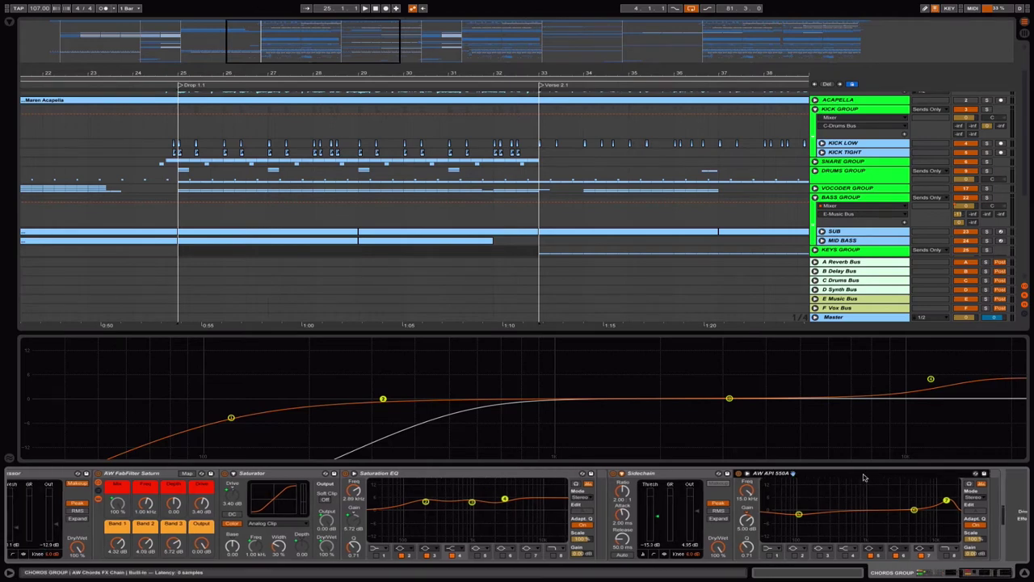
scroll(338, 526, "left", 10)
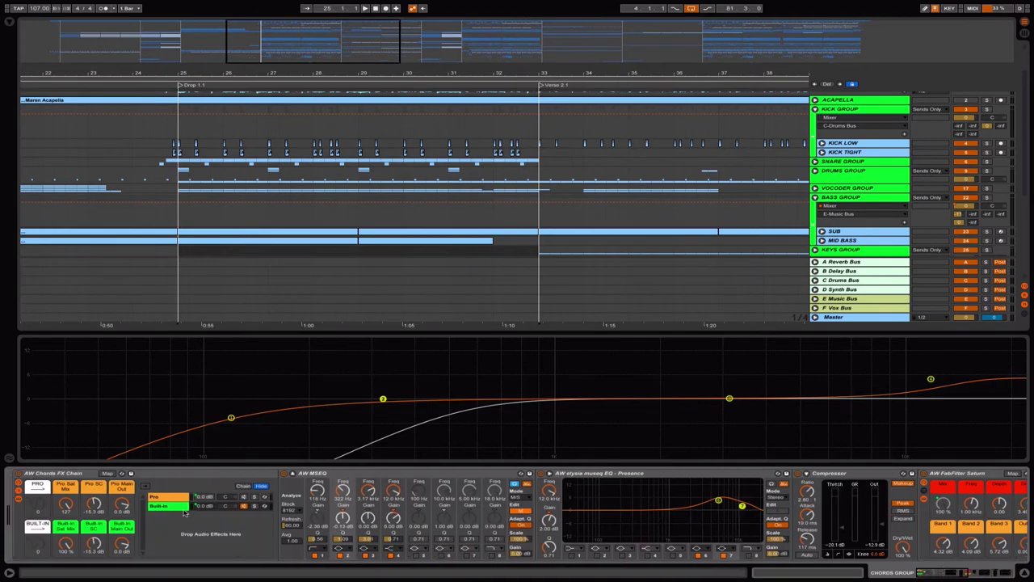
left_click(184, 509)
left_click(879, 479)
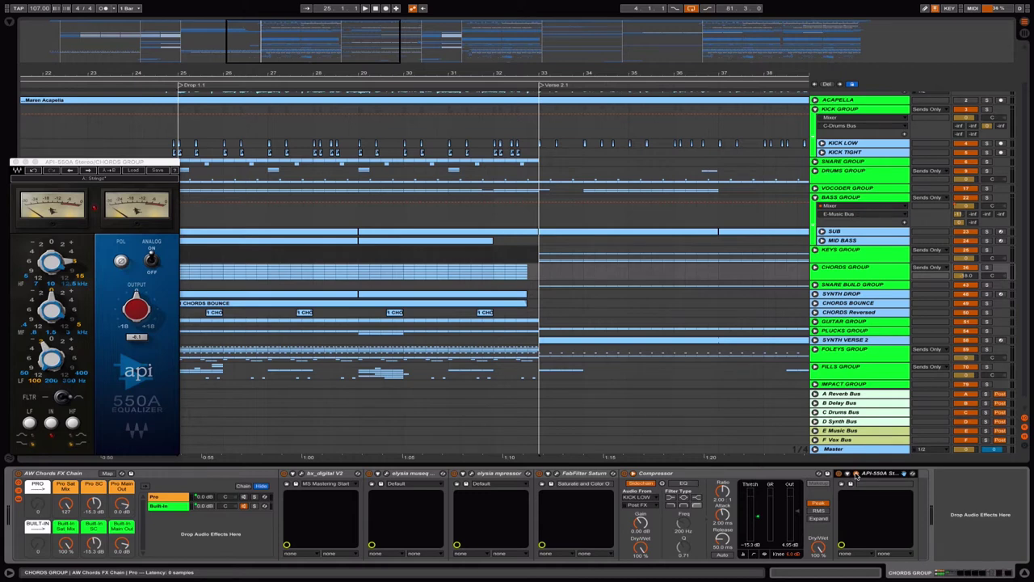
left_click(857, 474)
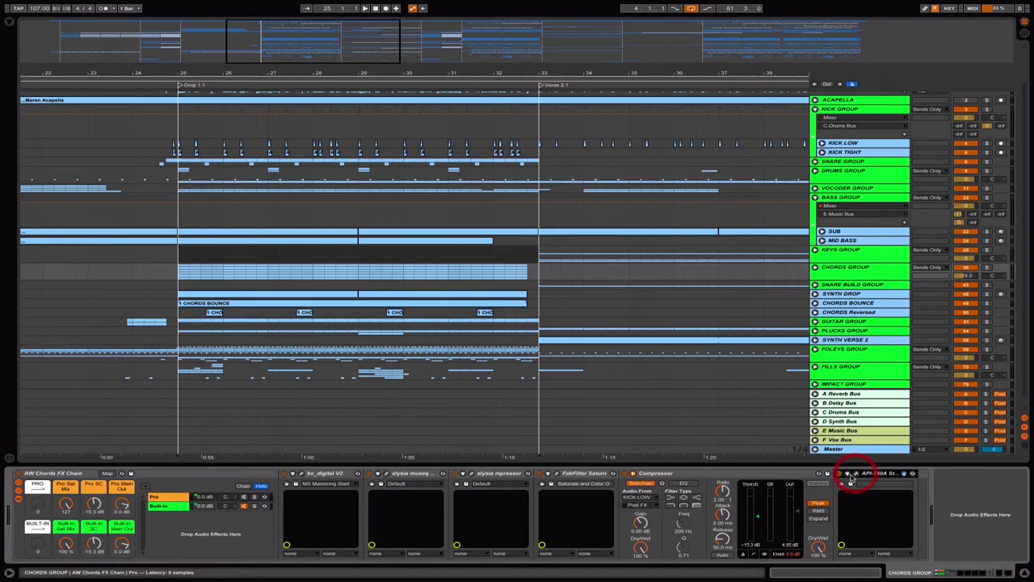
Step: Display the Built-In chain again and select the low-frequency band of its AW API 550A EQ for inspection
left_click(171, 505)
scroll(170, 507, "right", 10)
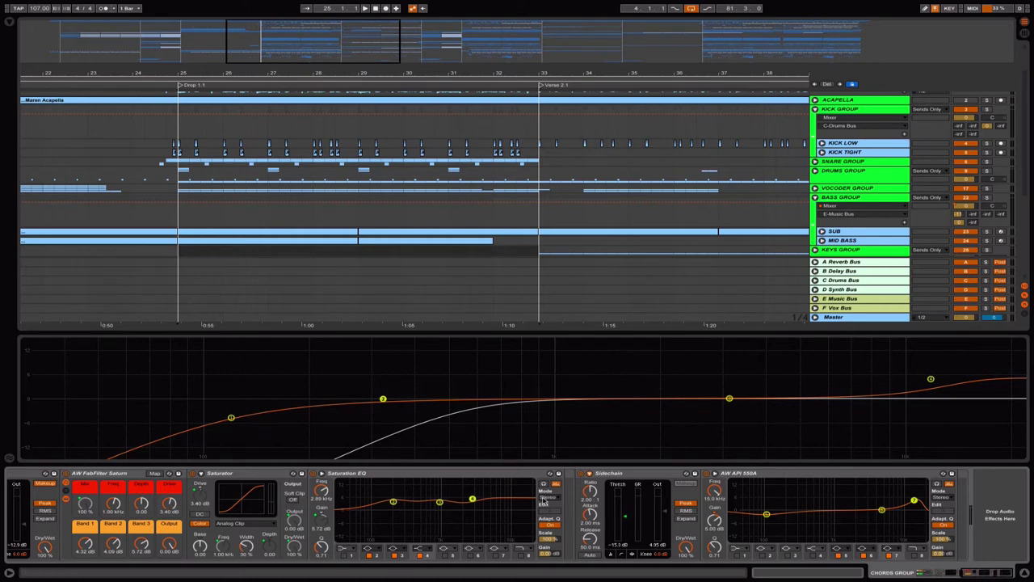
left_click(828, 476)
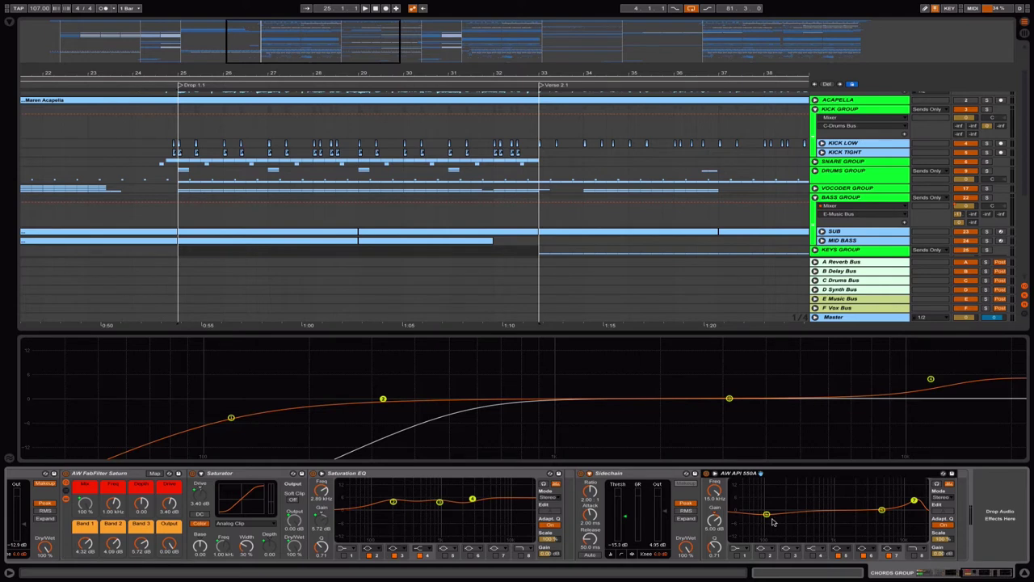
left_click(766, 515)
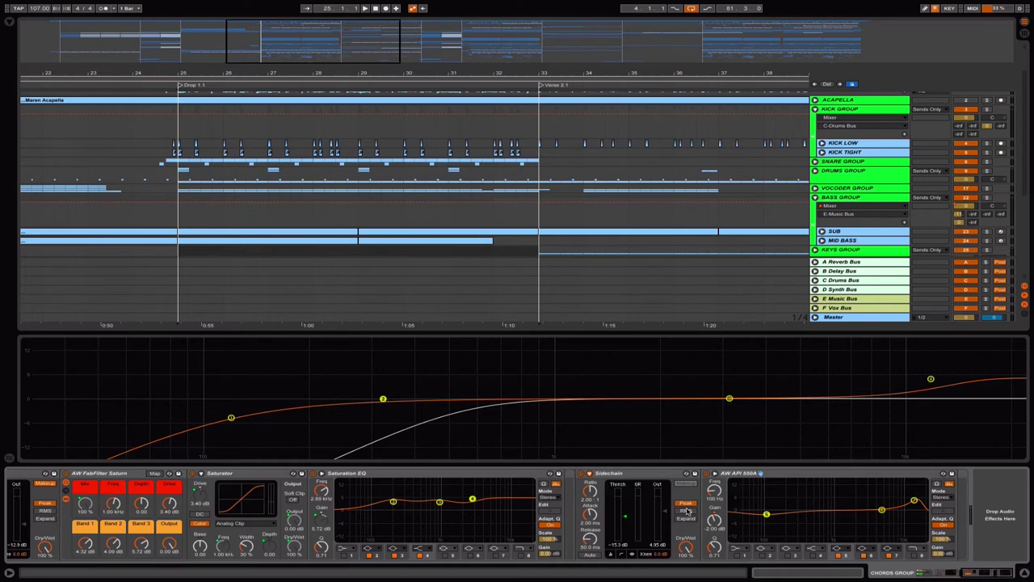
Step: Solo the CHORDS GROUP and play Drop 1.1 to hear the chords through the effects chain
scroll(685, 510, "up", 3)
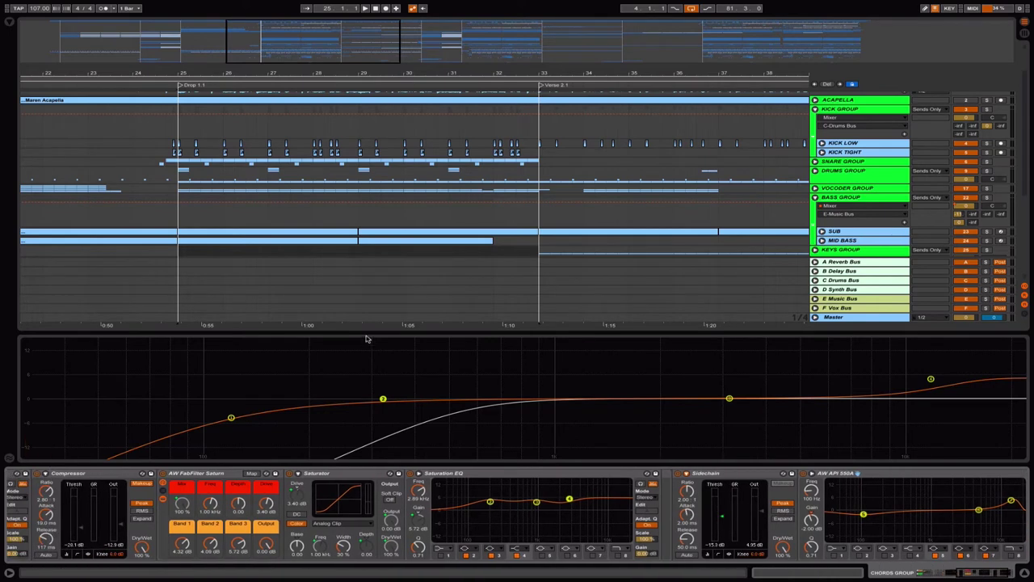
scroll(859, 174, "up", 3)
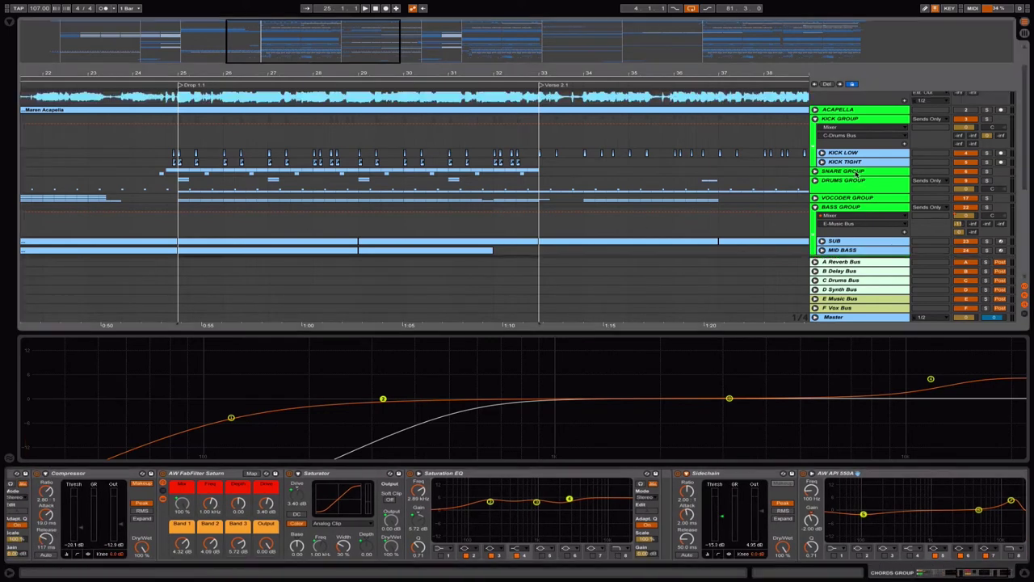
scroll(856, 174, "down", 4)
scroll(857, 176, "down", 5)
scroll(857, 176, "up", 4)
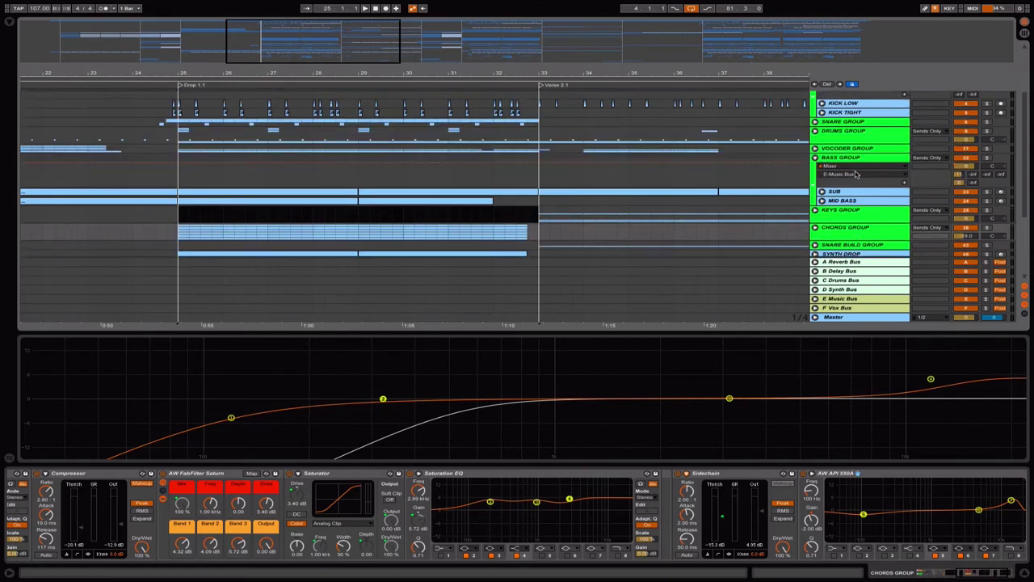
scroll(857, 176, "down", 5)
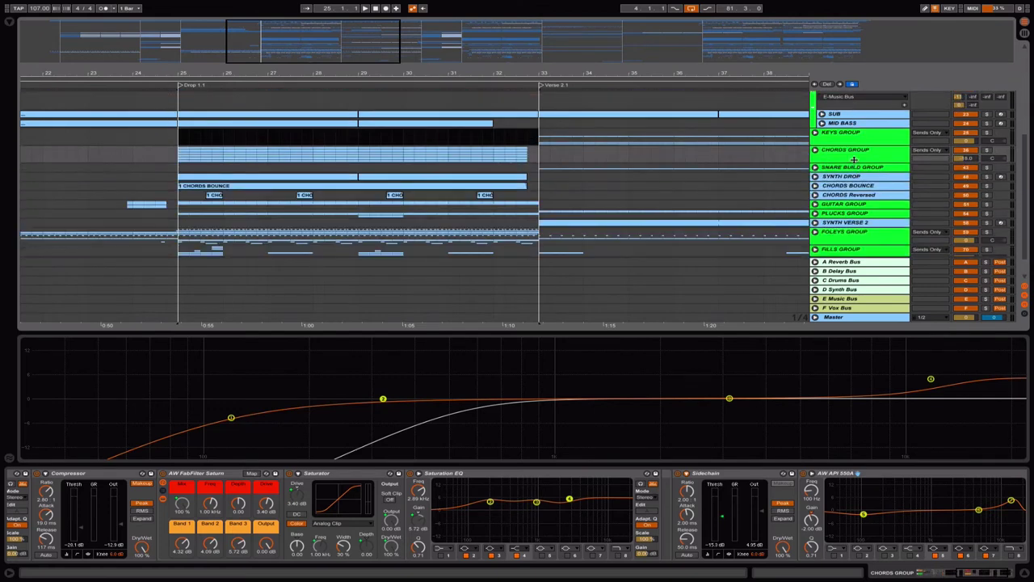
left_click(855, 155)
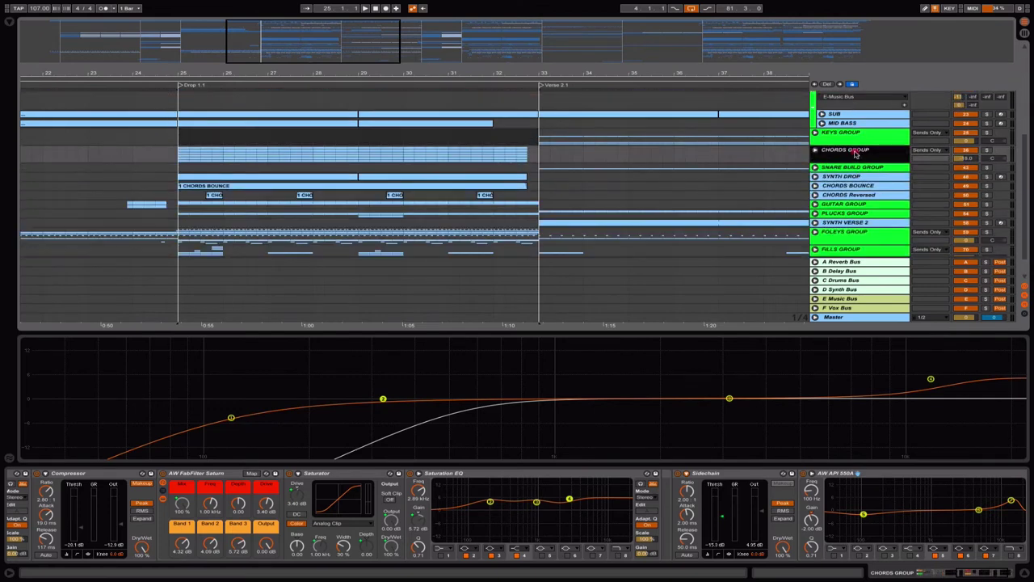
left_click(987, 151)
key("space")
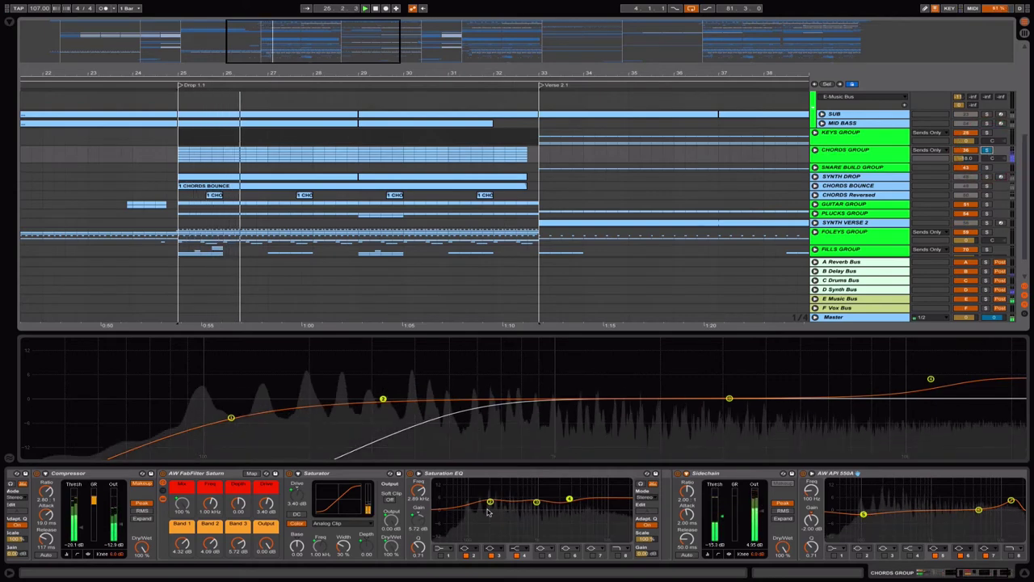
scroll(488, 512, "left", 10)
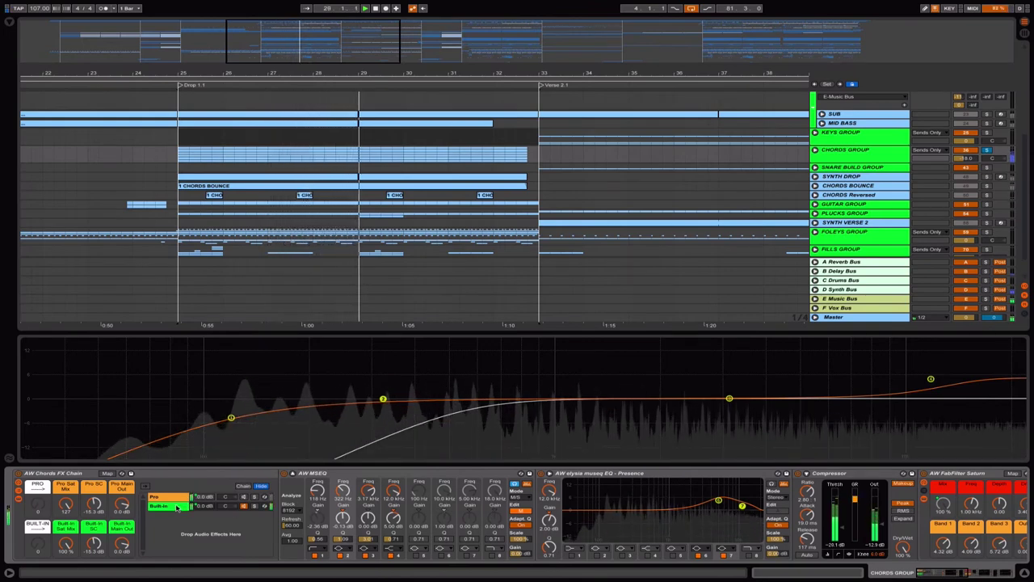
key("space")
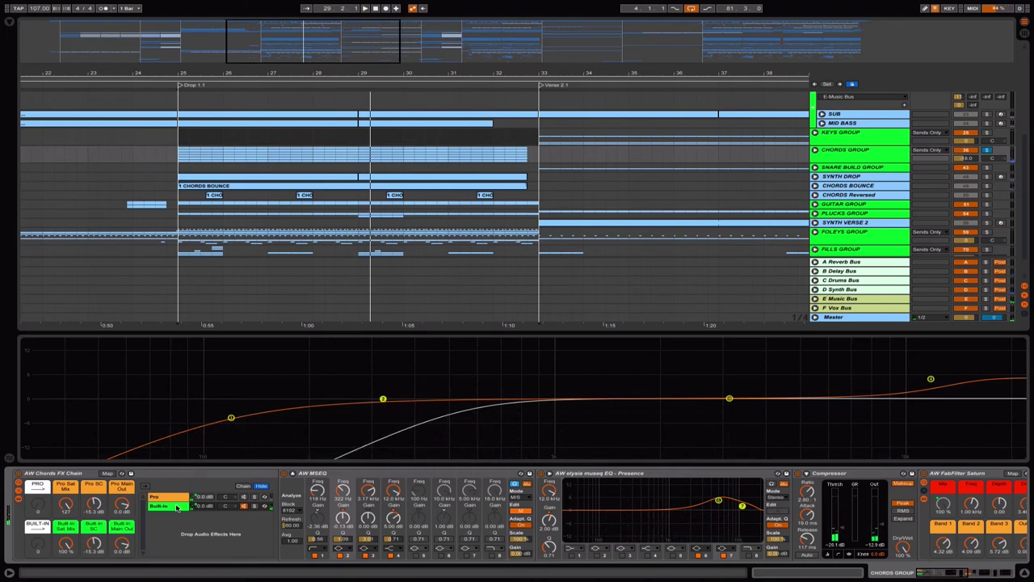
Step: Audition the soloed chords while alternating the active chain between Pro and Built-In for an A/B comparison
left_click(176, 505)
left_click(244, 497)
left_click(245, 506)
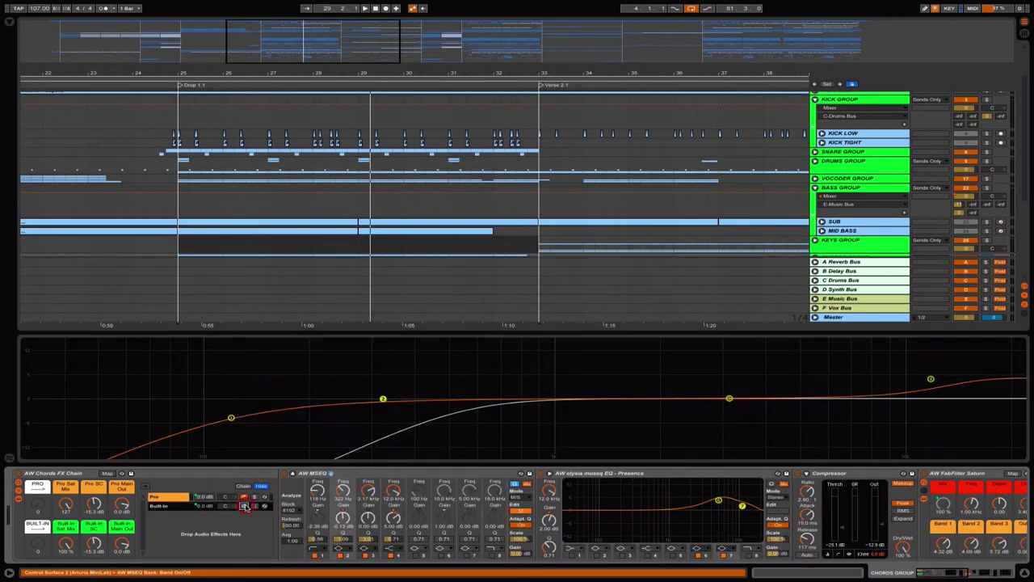
key("space")
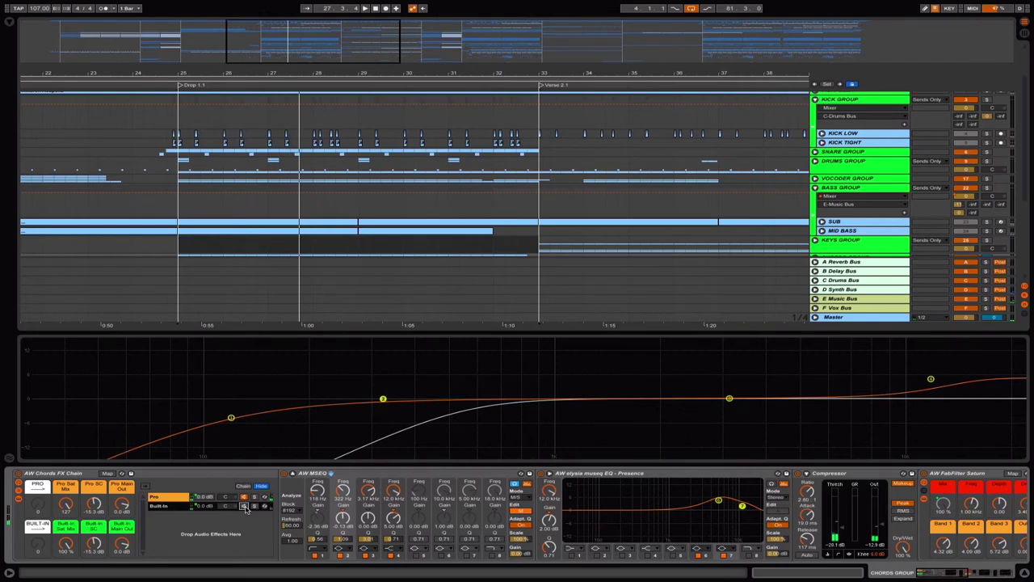
left_click(245, 506)
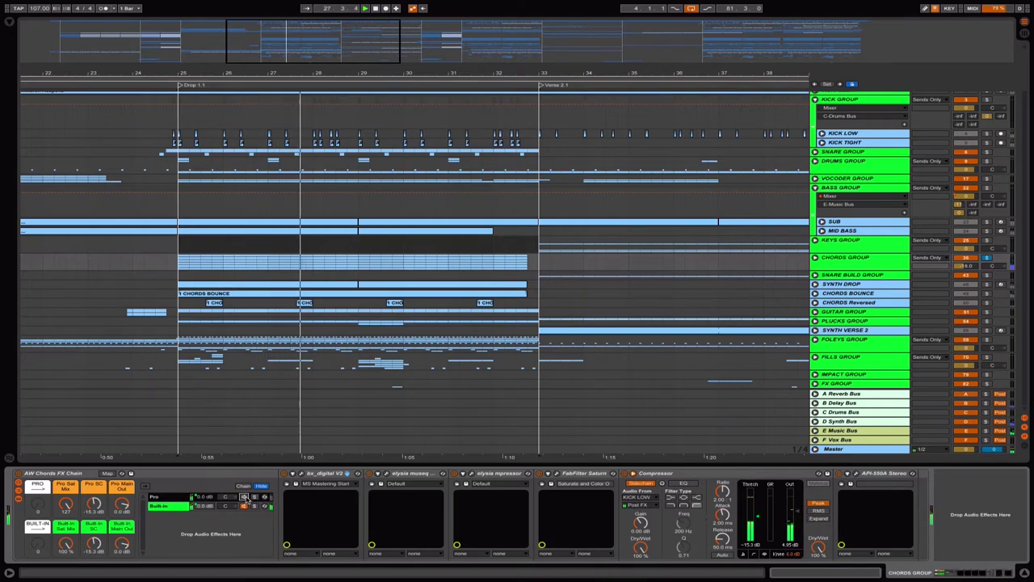
left_click(244, 499)
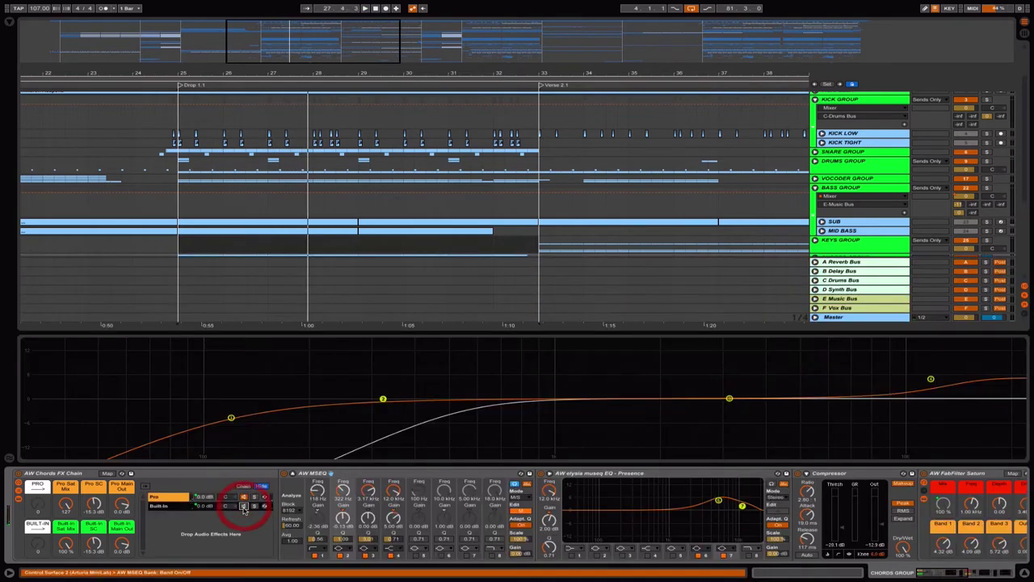
key("space")
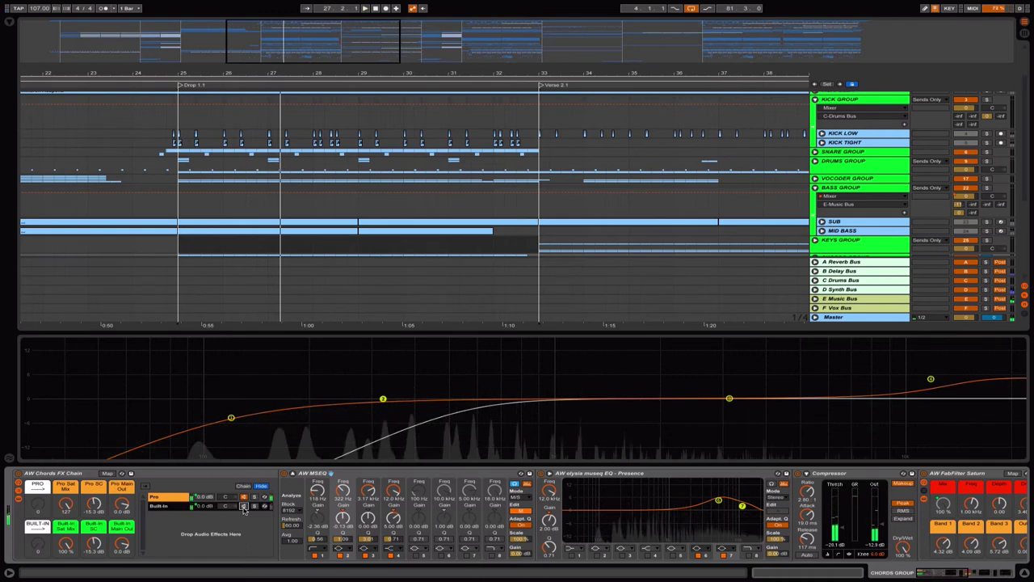
left_click(244, 508)
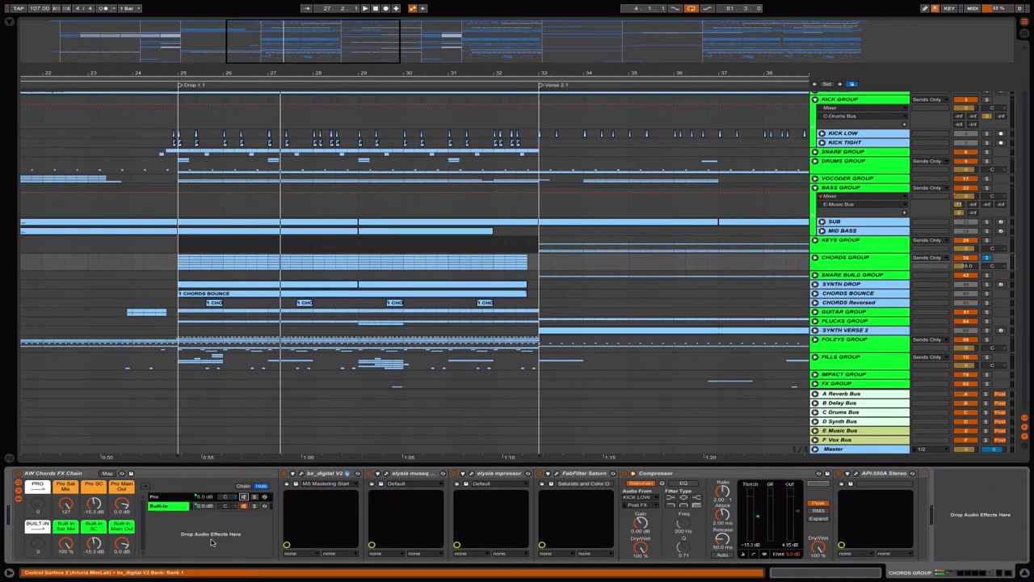
Step: Review the Built-In chain's devices once more and switch the display back to the Pro chain's plug-ins
left_click(167, 496)
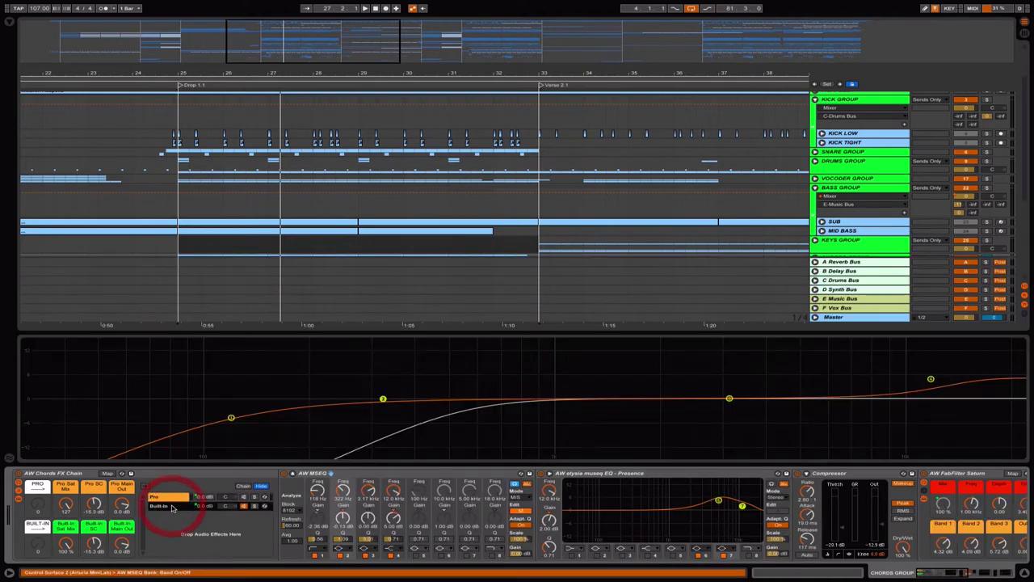
scroll(388, 492, "right", 10)
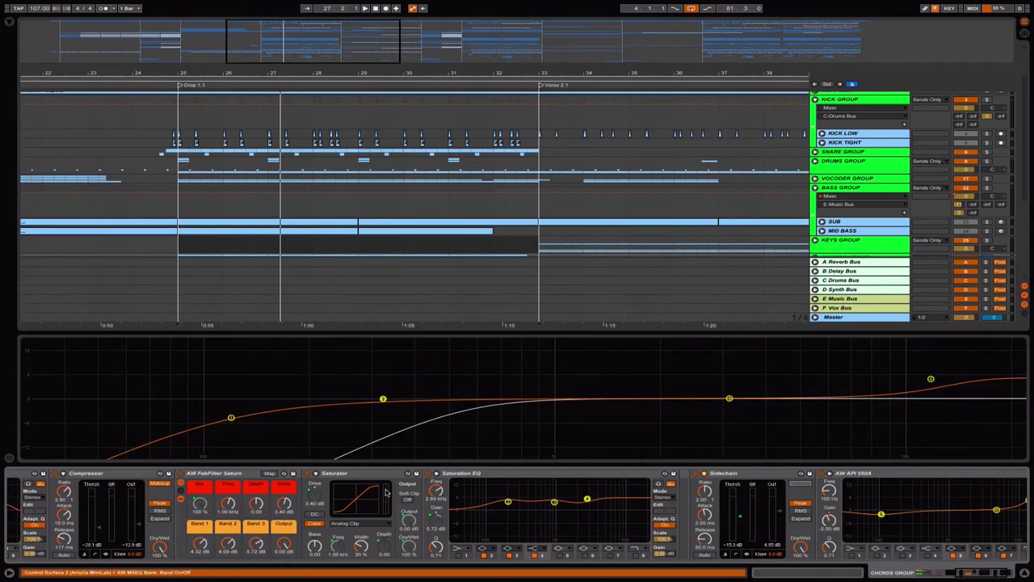
scroll(388, 492, "left", 9)
scroll(388, 491, "left", 2)
left_click(168, 506)
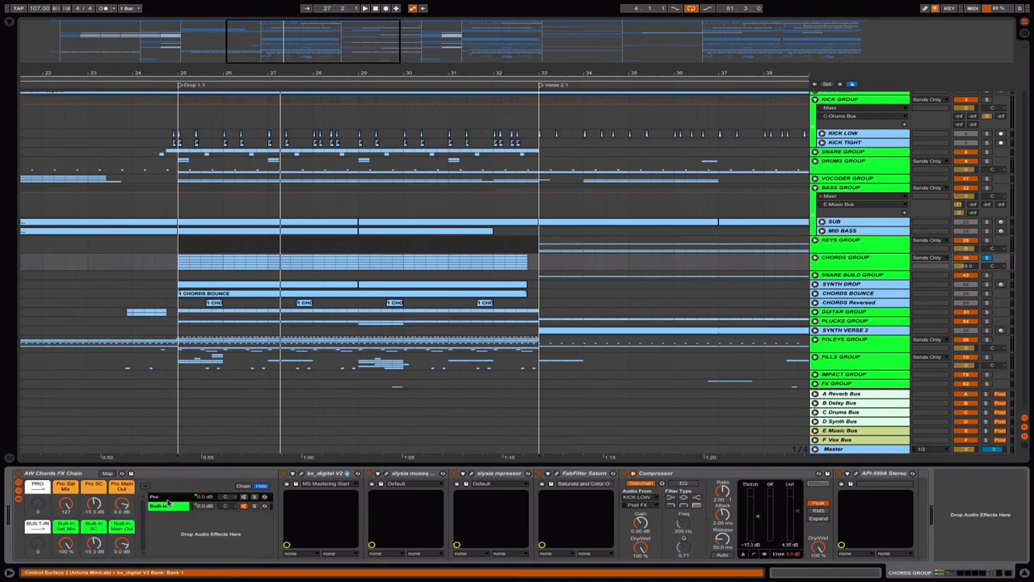
left_click(168, 496)
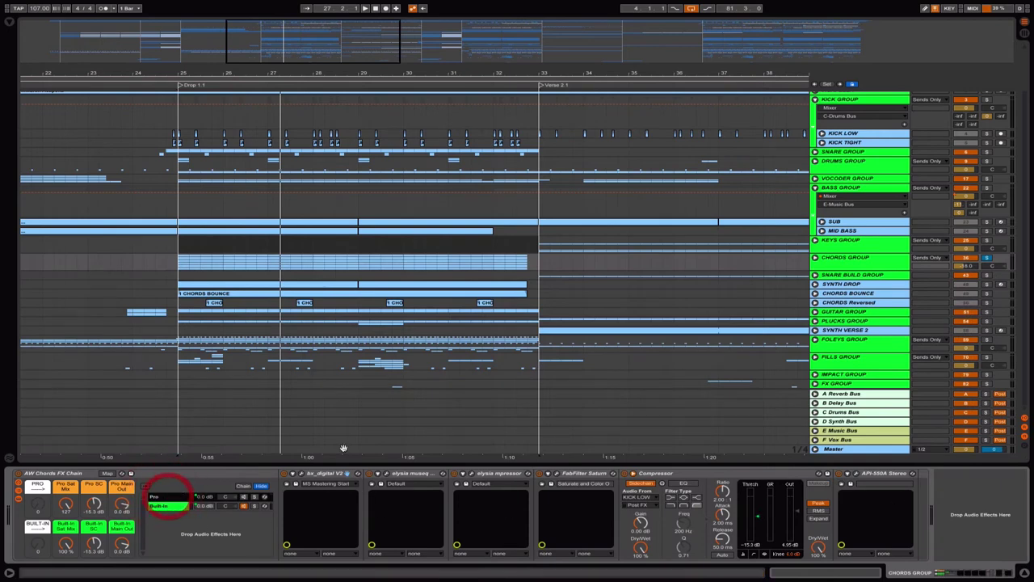
Step: Display the Built-In chain, fold the KICK GROUP and BASS GROUP, and unfold the CHORDS GROUP to reach its individual tracks
left_click(217, 497)
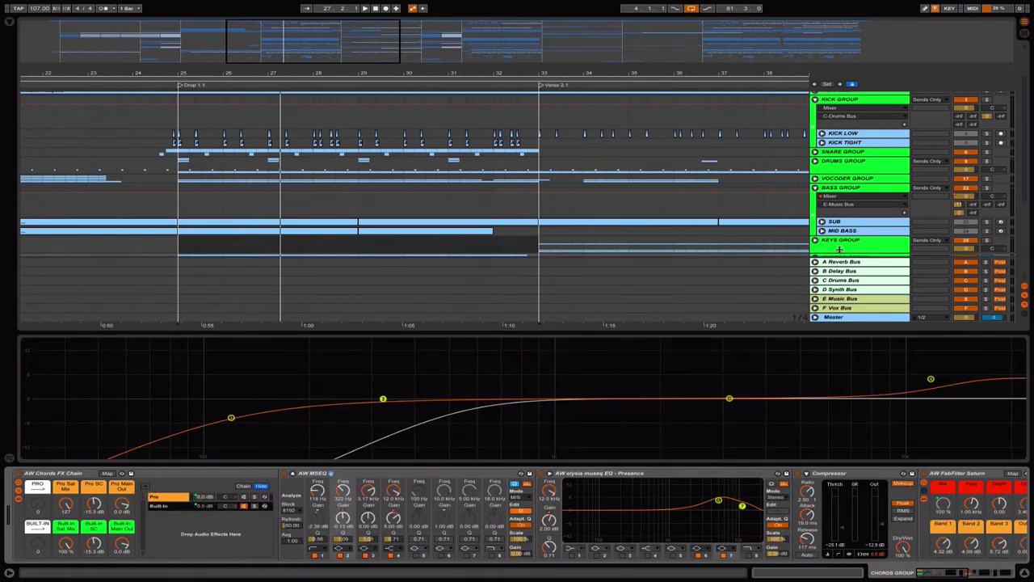
left_click(815, 99)
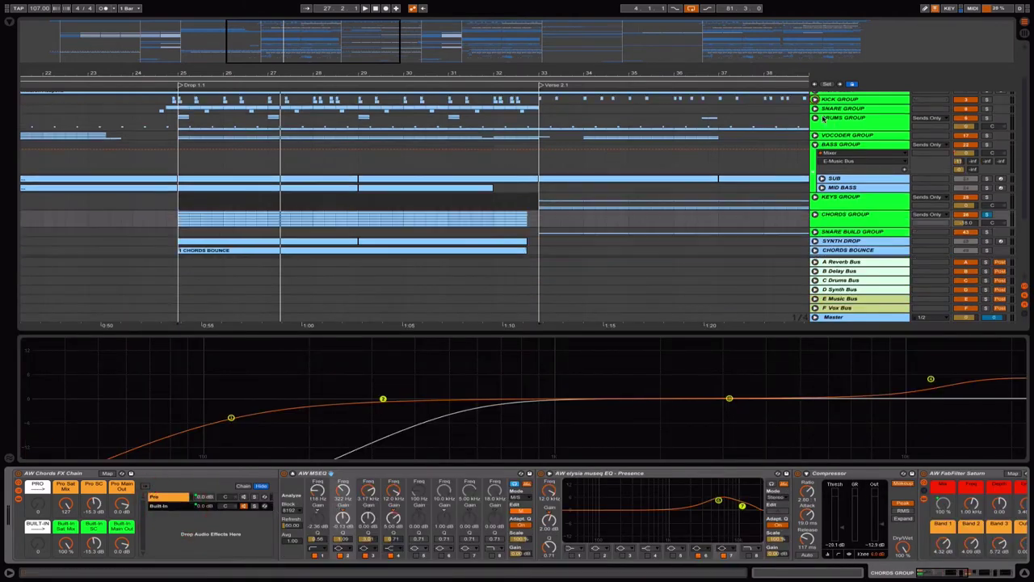
left_click(814, 142)
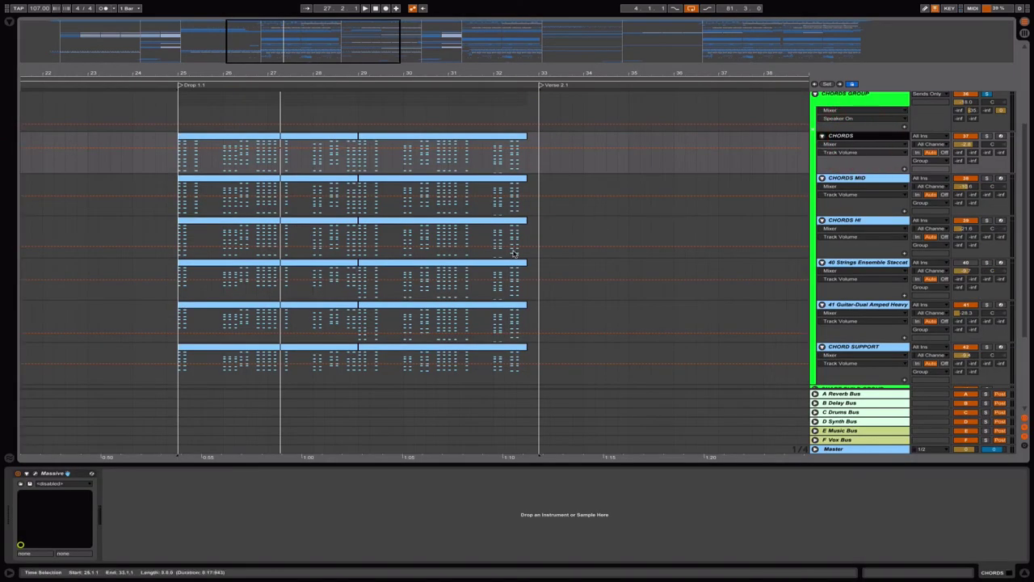
Step: Inspect the instruments on the CHORDS MID, CHORDS HI and Strings Ensemble Staccato tracks inside the CHORDS GROUP
left_click(862, 180)
scroll(862, 181, "down", 1)
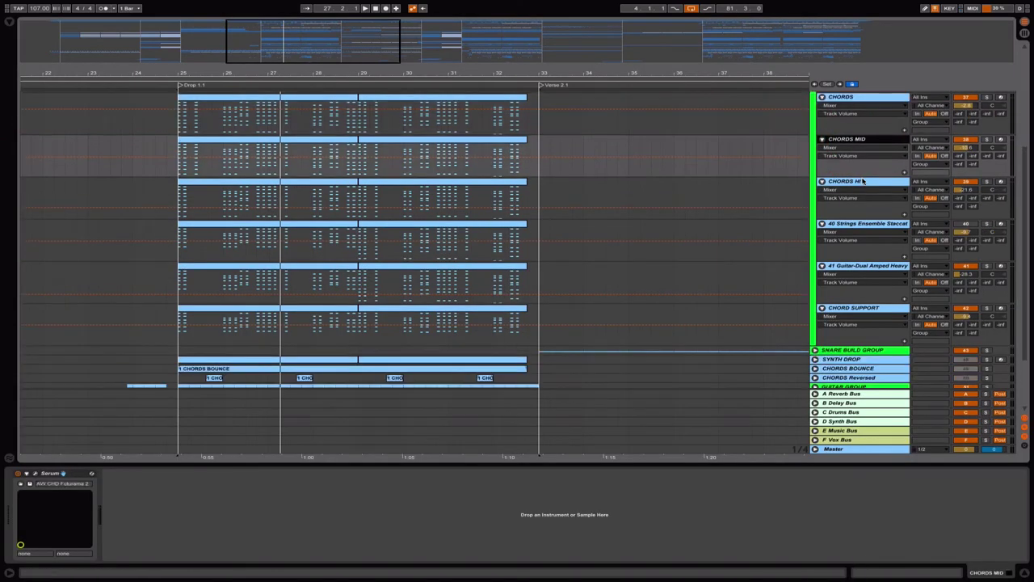
left_click(867, 183)
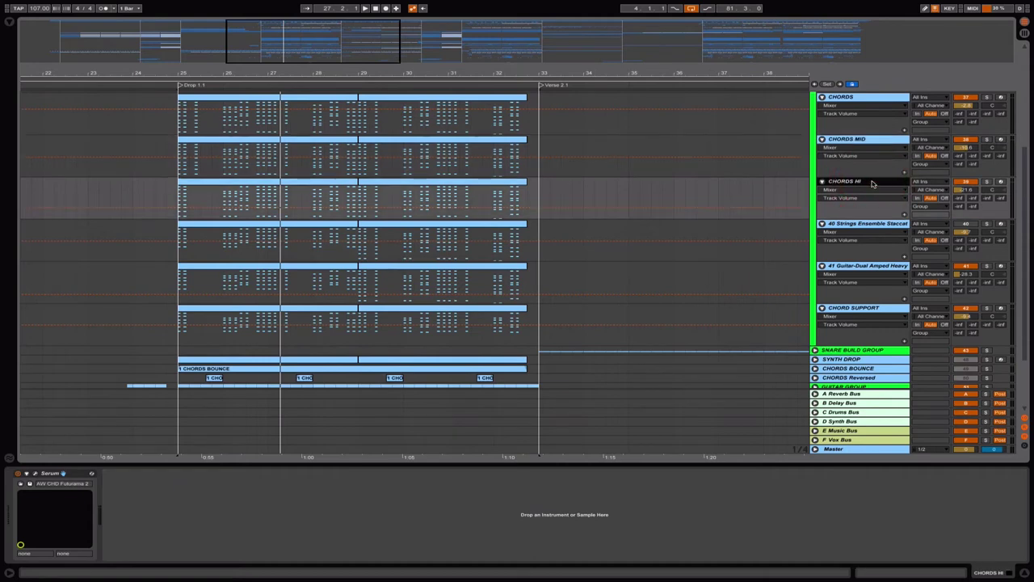
key("Down")
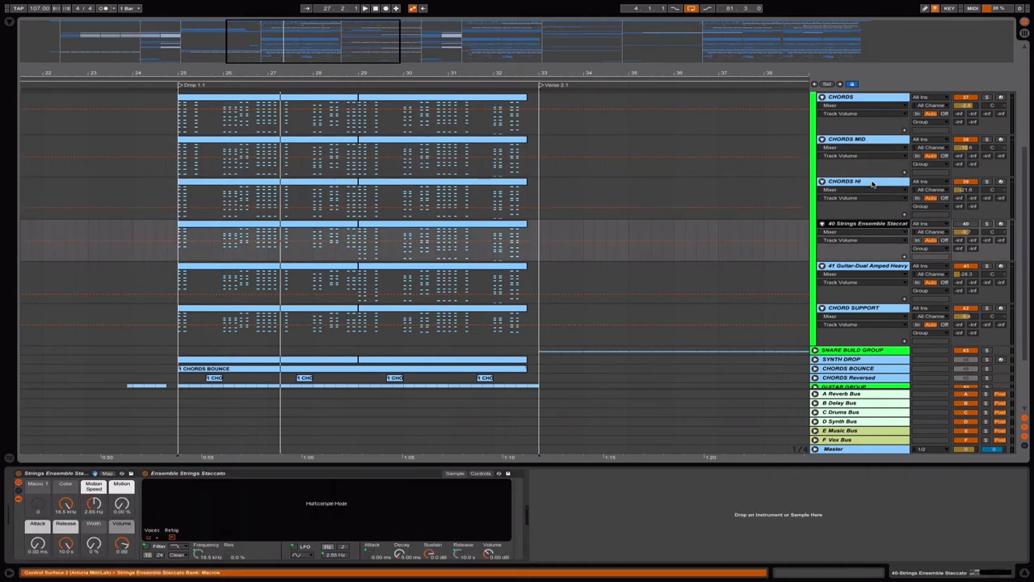
key("Down")
left_click(872, 184)
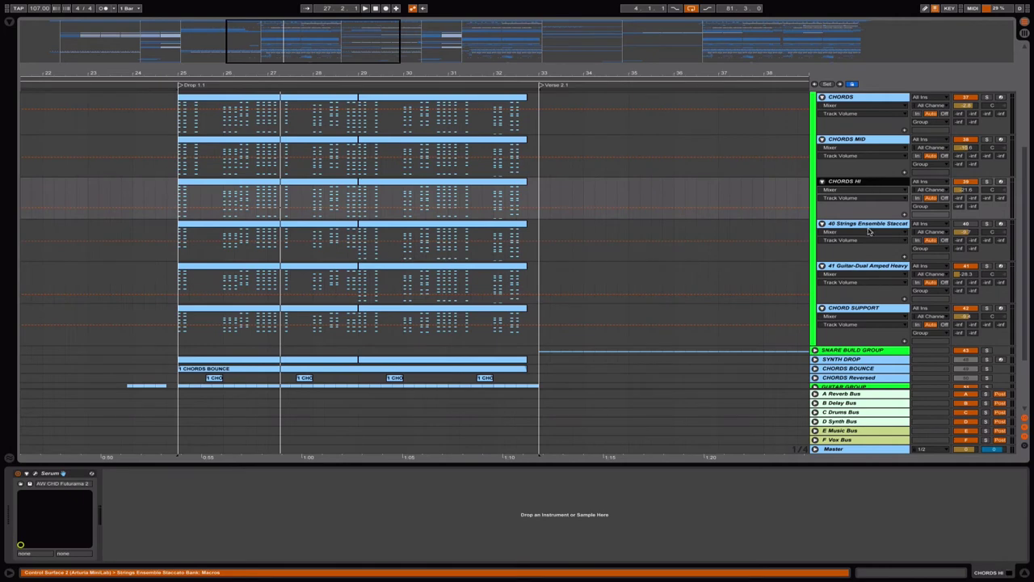
Step: Delete the Strings Ensemble Staccato track from the CHORDS GROUP
left_click(870, 230)
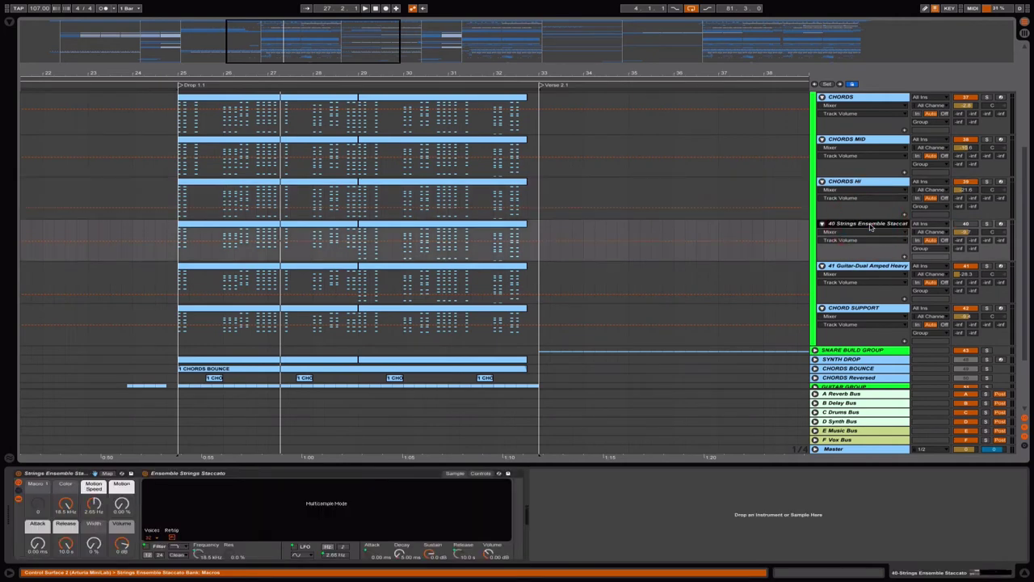
key("Delete")
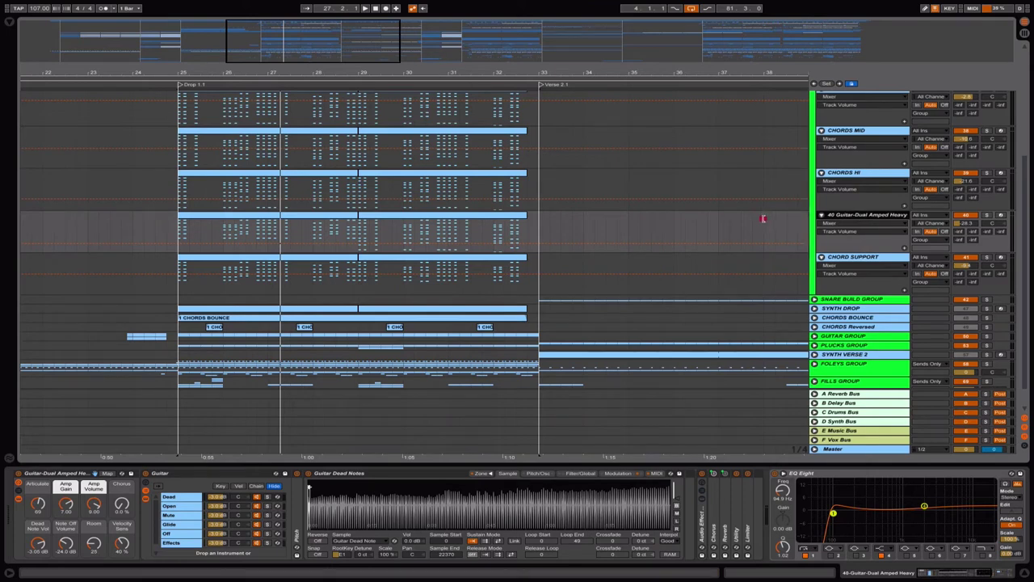
Step: Review the Guitar-Dual Amped Heavy devices and CHORD SUPPORT's Sylenth1 interface, and return to the Massive instrument on the CHORDS track
left_click(739, 219)
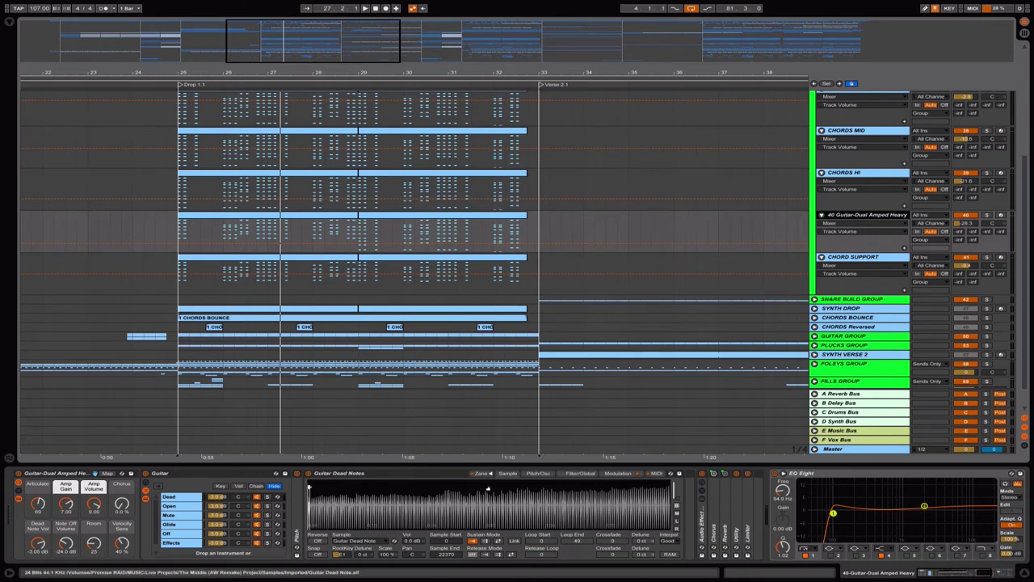
left_click(862, 257)
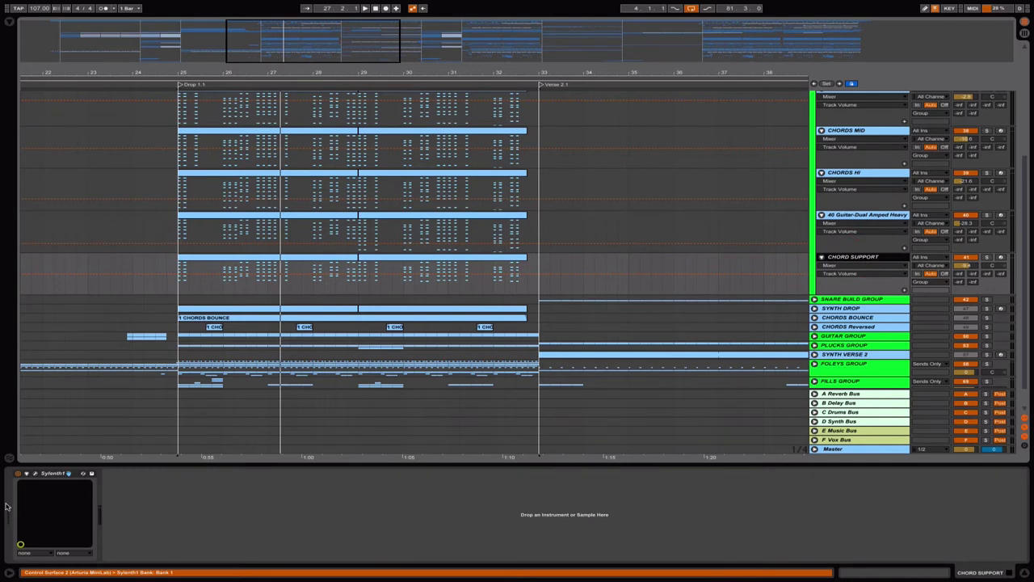
left_click(34, 474)
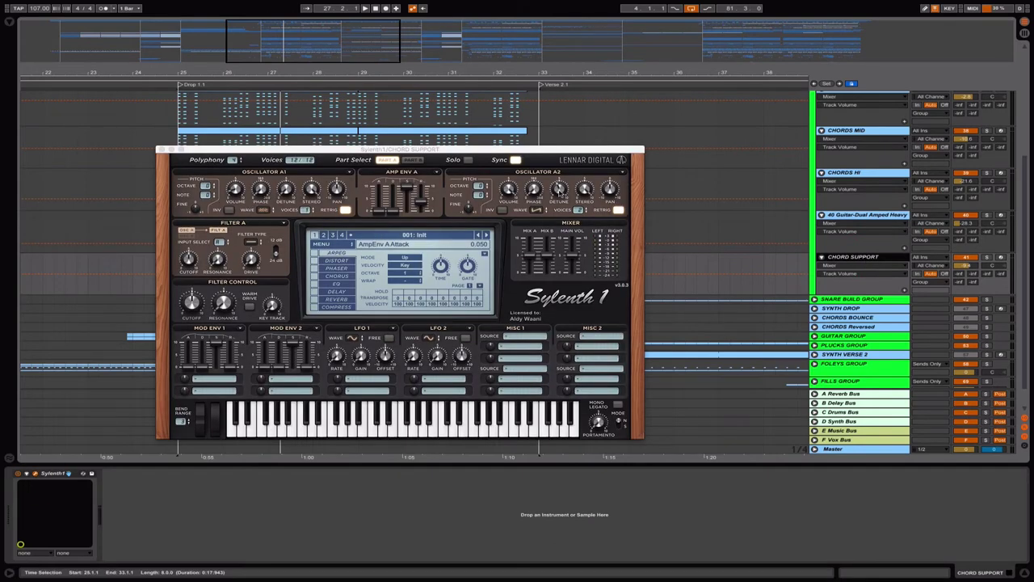
left_click(35, 473)
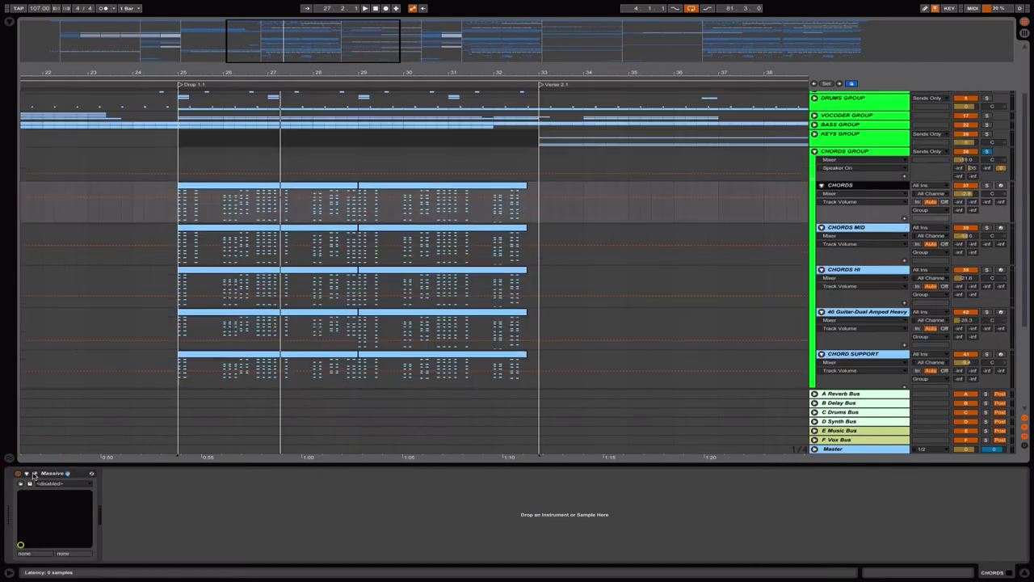
Step: Inspect the Massive patch on the CHORDS track and the Serum patch on CHORDS MID, closing each plug-in window
left_click(33, 474)
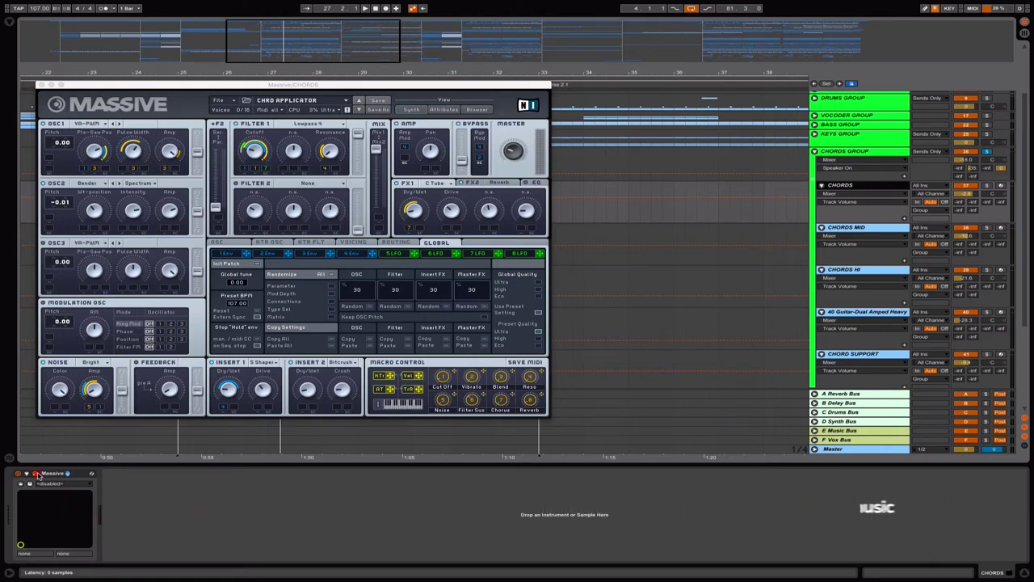
left_click(35, 474)
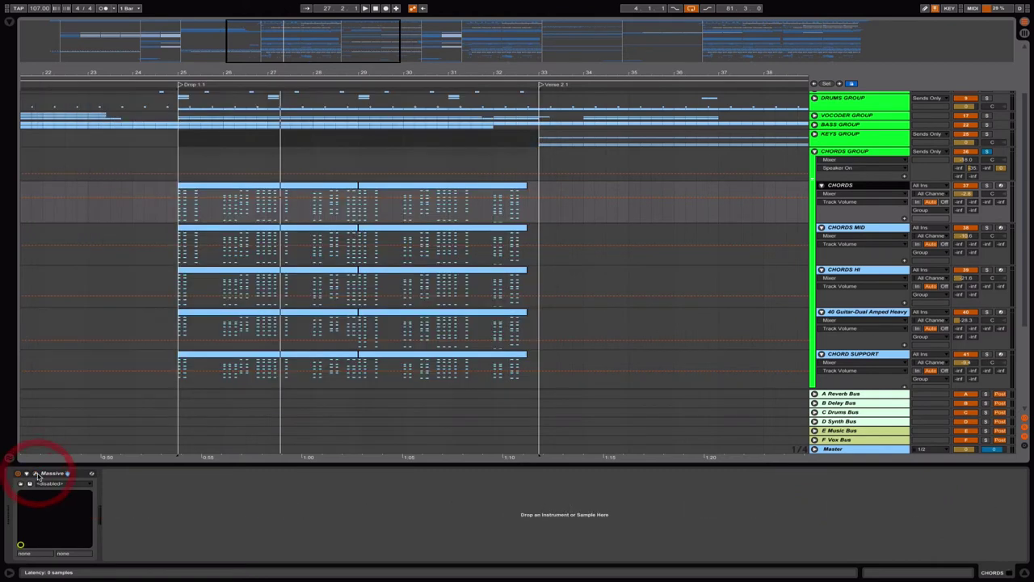
left_click(859, 228)
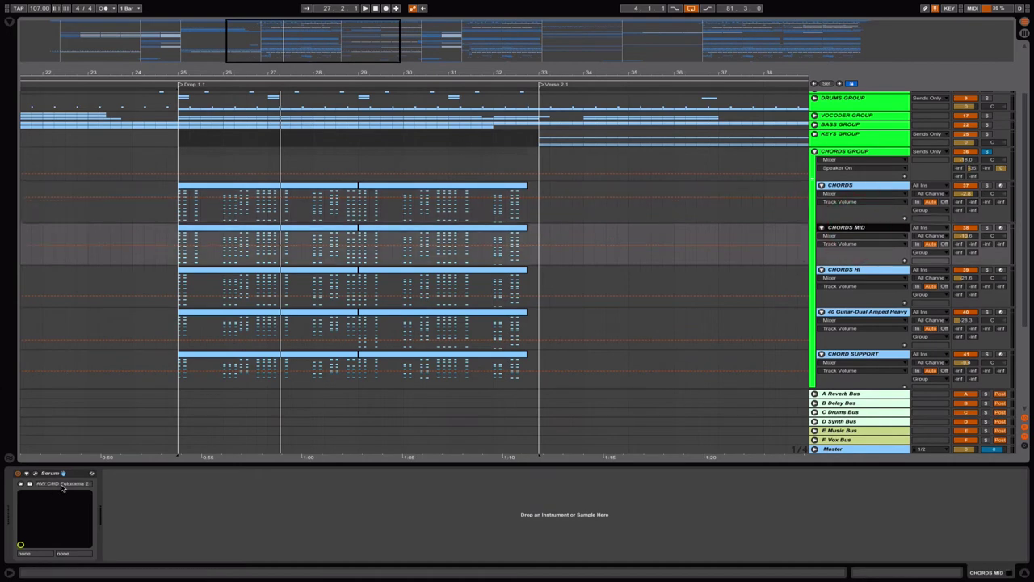
left_click(36, 474)
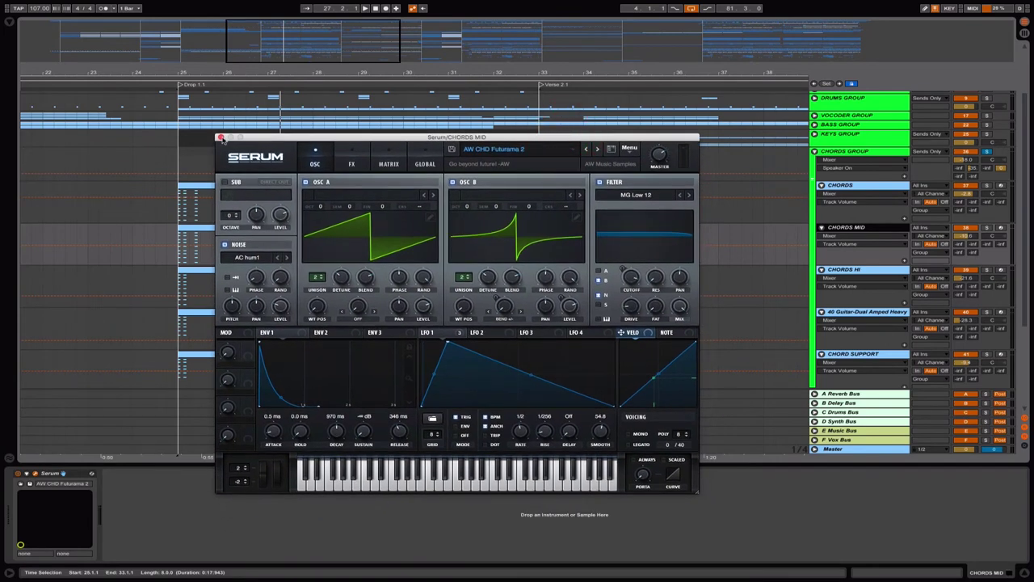
left_click(220, 137)
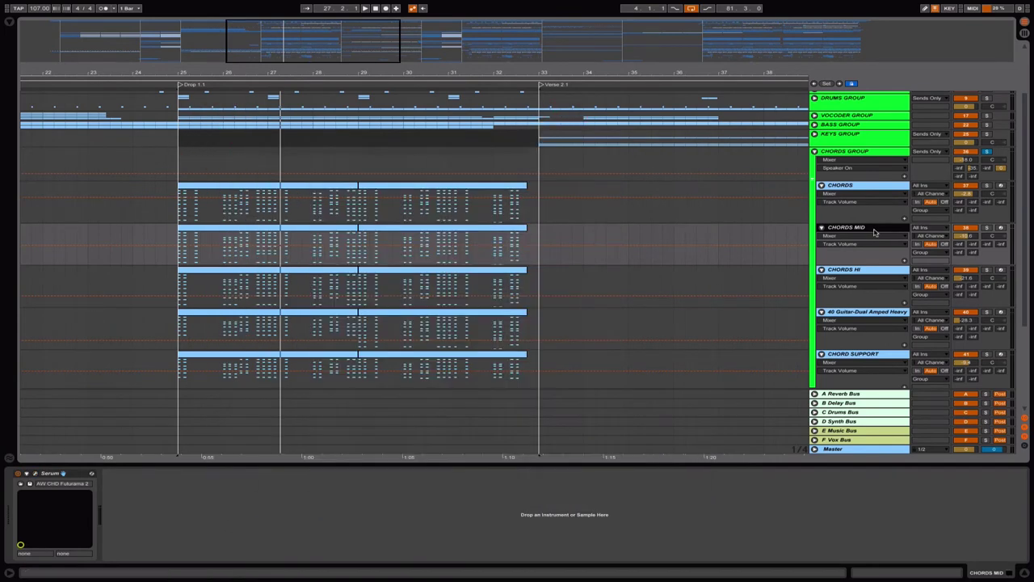
Step: Inspect the Serum patch on the CHORDS HI track and close its plug-in window
scroll(874, 233, "down", 3)
left_click(872, 196)
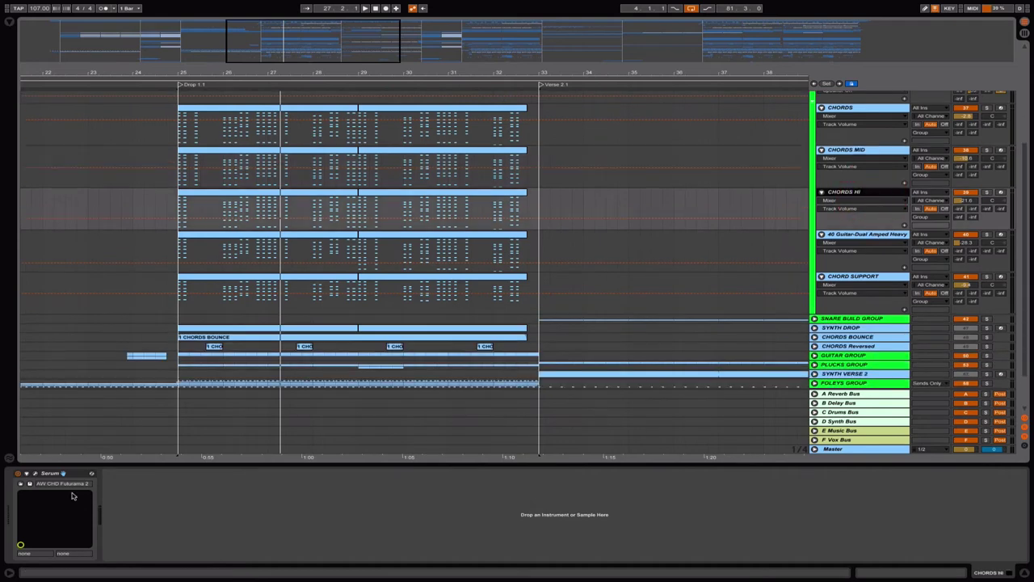
left_click(36, 474)
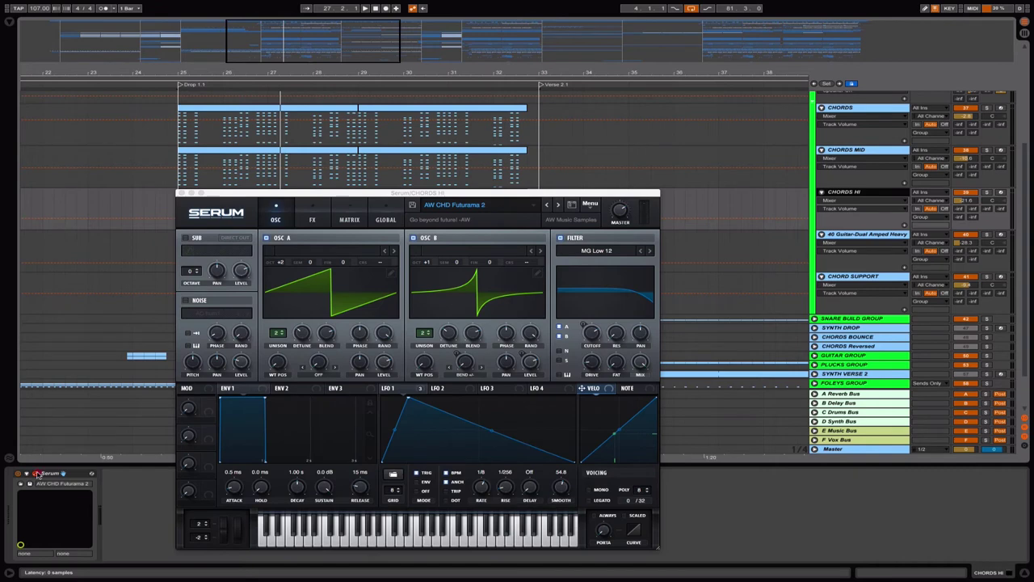
left_click(36, 474)
Step: Solo the 40 Guitar-Dual Amped Heavy track and play it from bar 25, the start of Drop 1
scroll(618, 272, "left", 2)
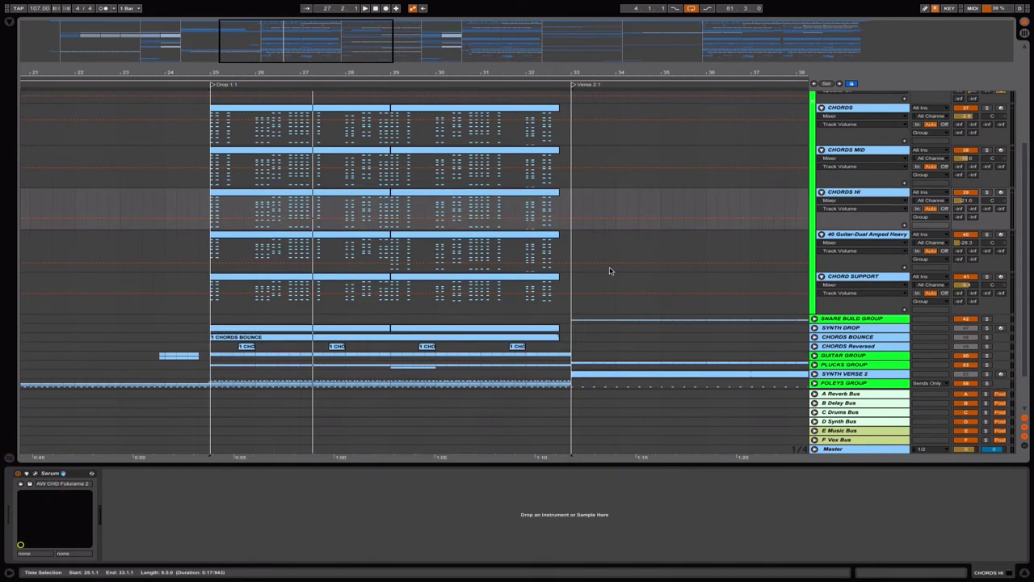
left_click(856, 239)
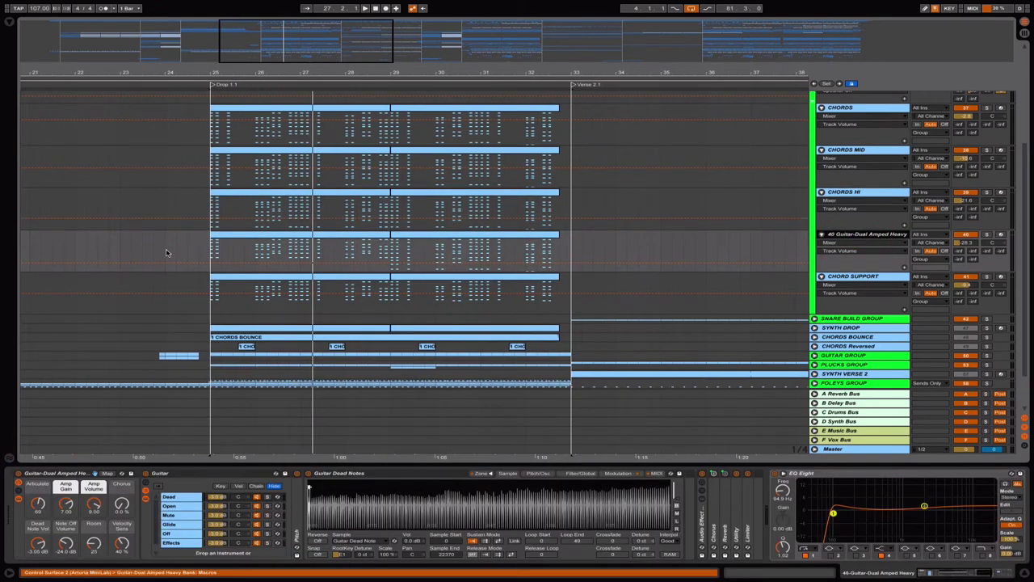
left_click(211, 242)
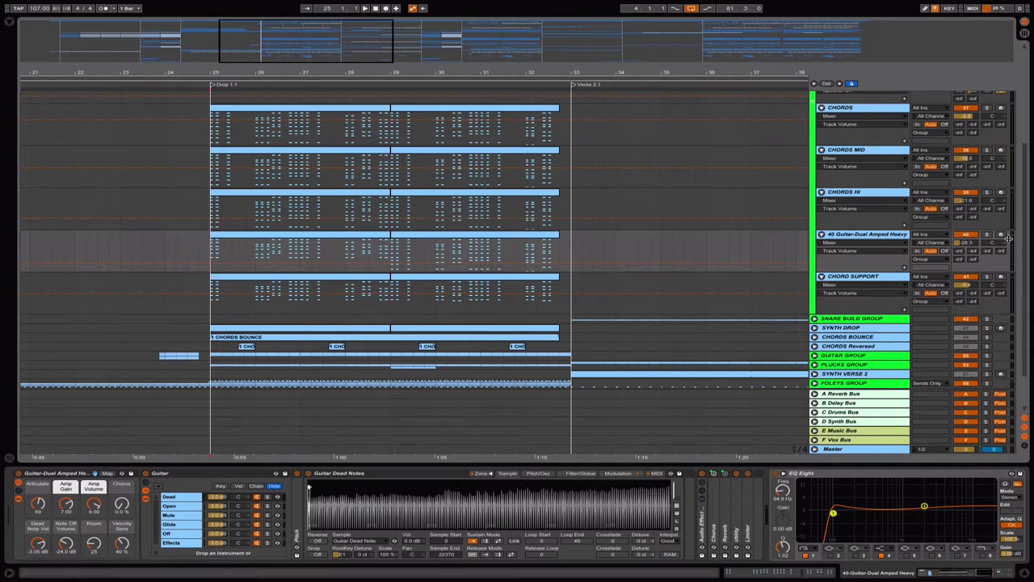
left_click(987, 234)
key("space")
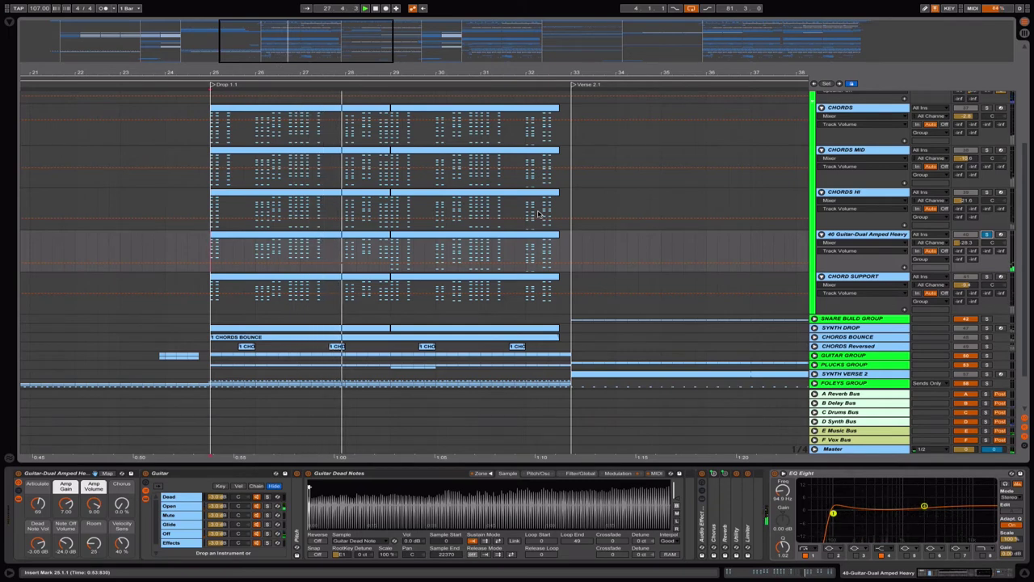
Step: Listen to the CHORD SUPPORT track in solo, switch the solo to CHORDS GROUP and stop playback
left_click(855, 277)
left_click(987, 276)
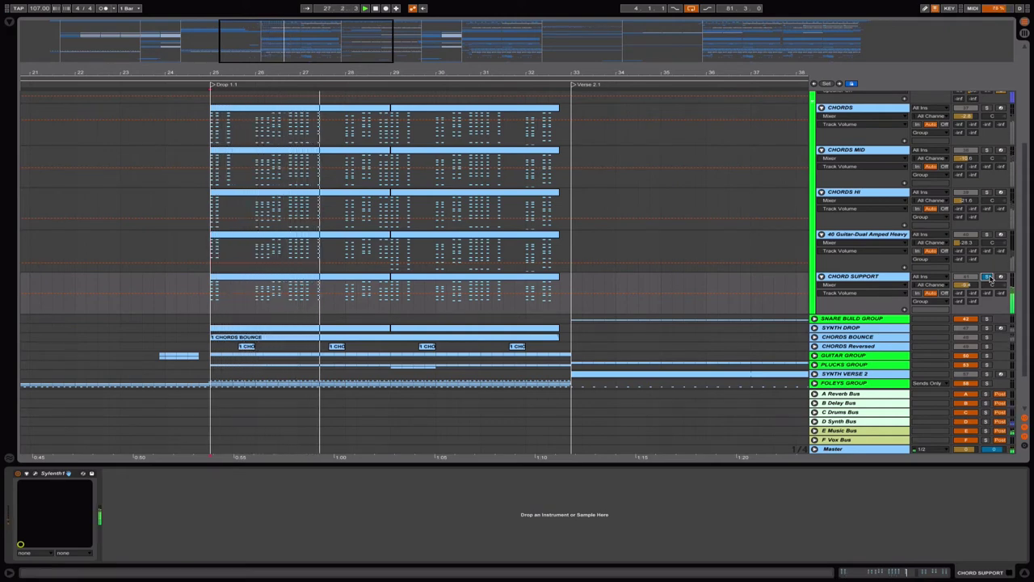
scroll(991, 280, "up", 5)
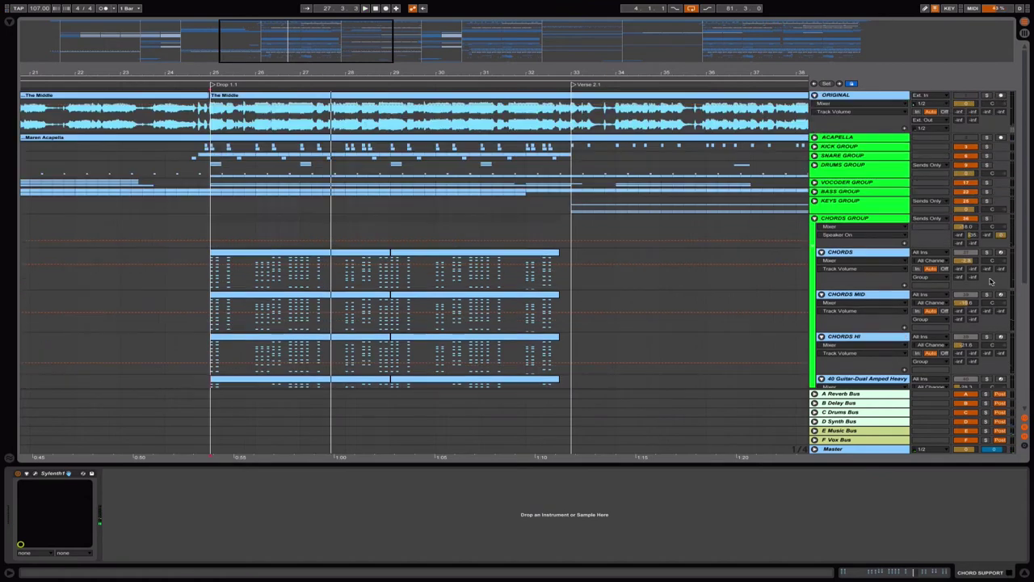
left_click(986, 219)
key("space")
Step: Select CHORDS GROUP and review its effects from the Saturation EQ back to the start of the chain
left_click(863, 218)
scroll(851, 226, "down", 2)
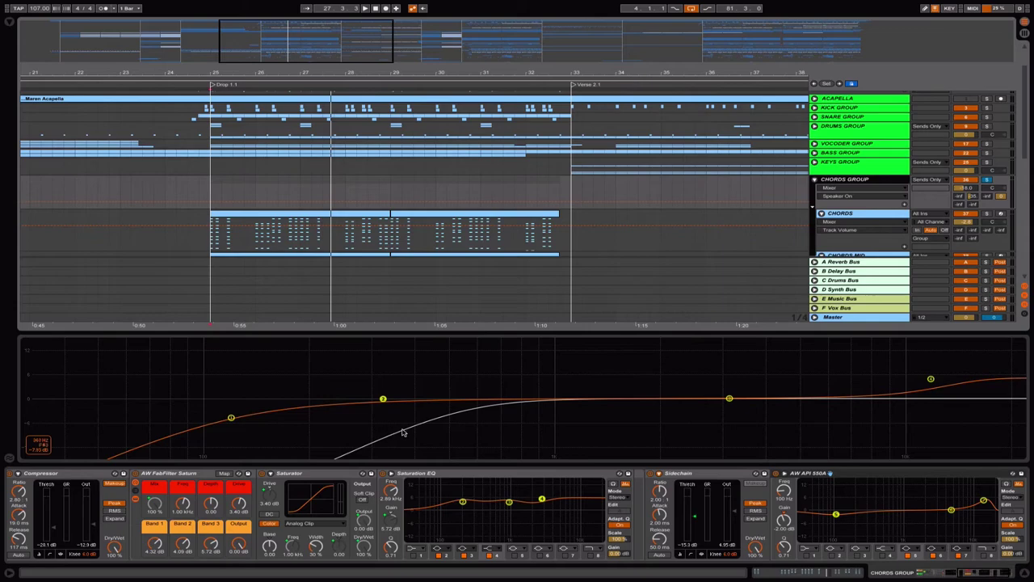
left_click(431, 475)
scroll(430, 475, "left", 8)
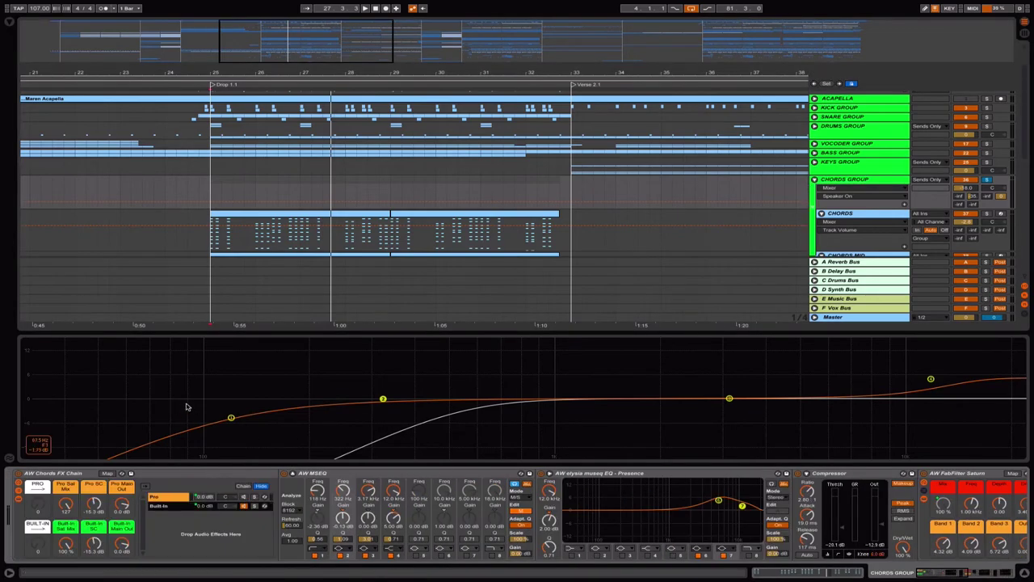
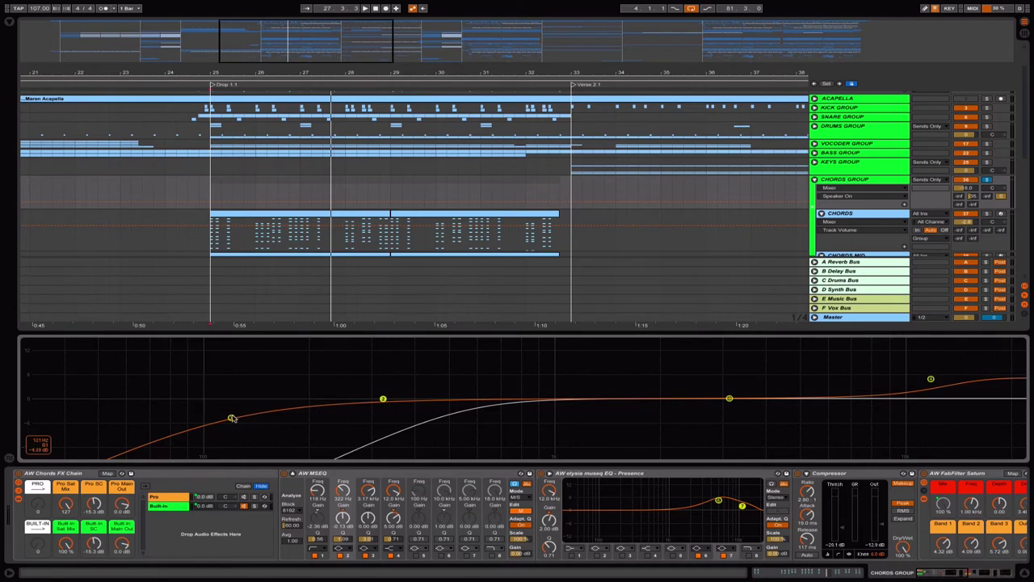
Step: Dock the enlarged AW MSEQ curve back into the device and examine the EQ's mid and side bands
left_click(231, 419)
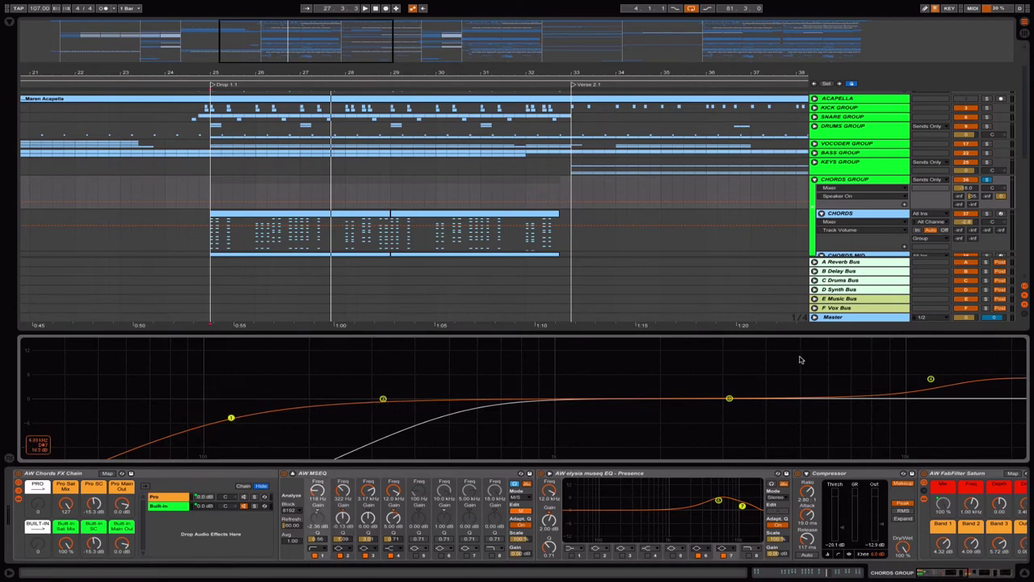
left_click(295, 473)
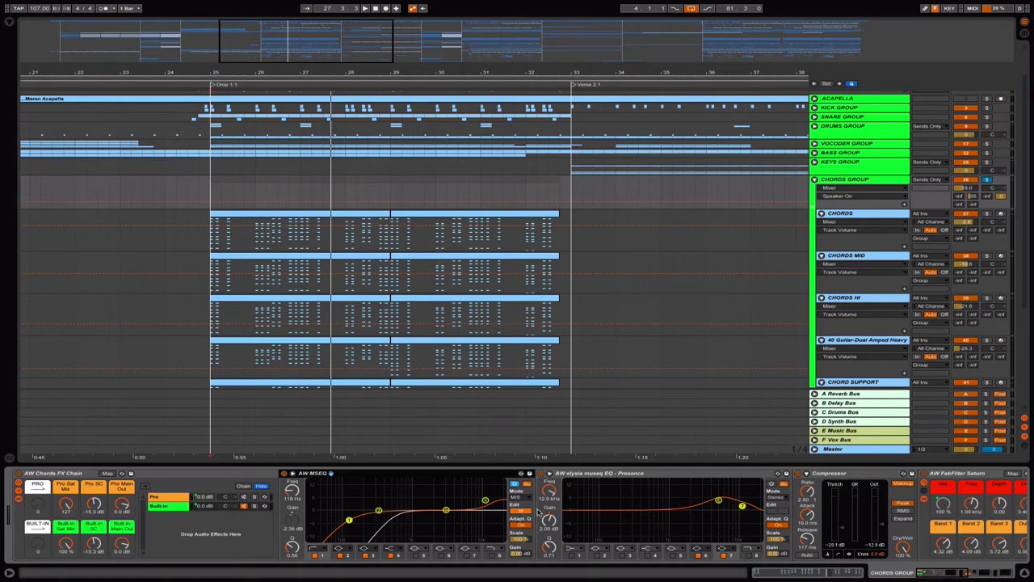
left_click(348, 521)
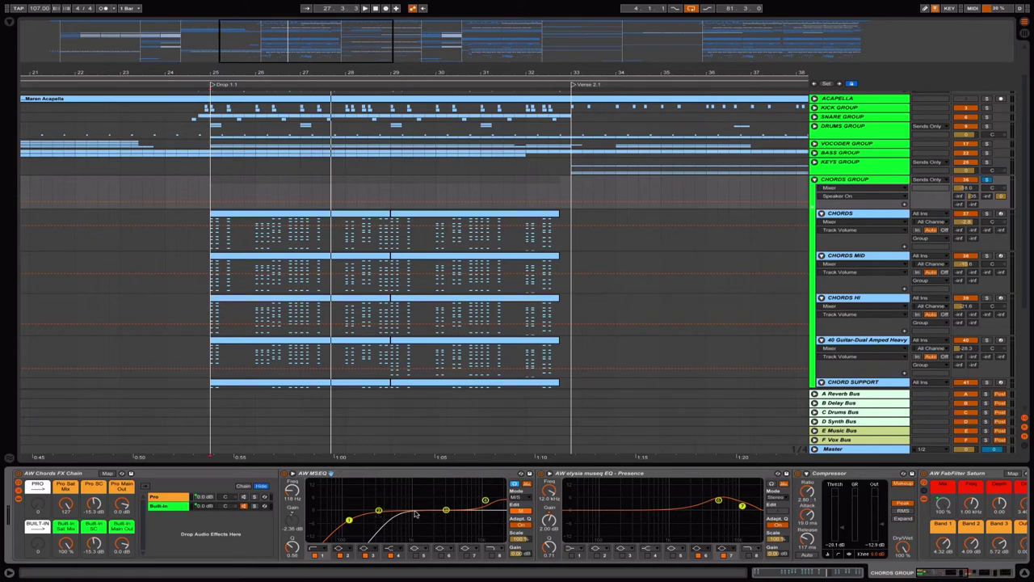
left_click(524, 512)
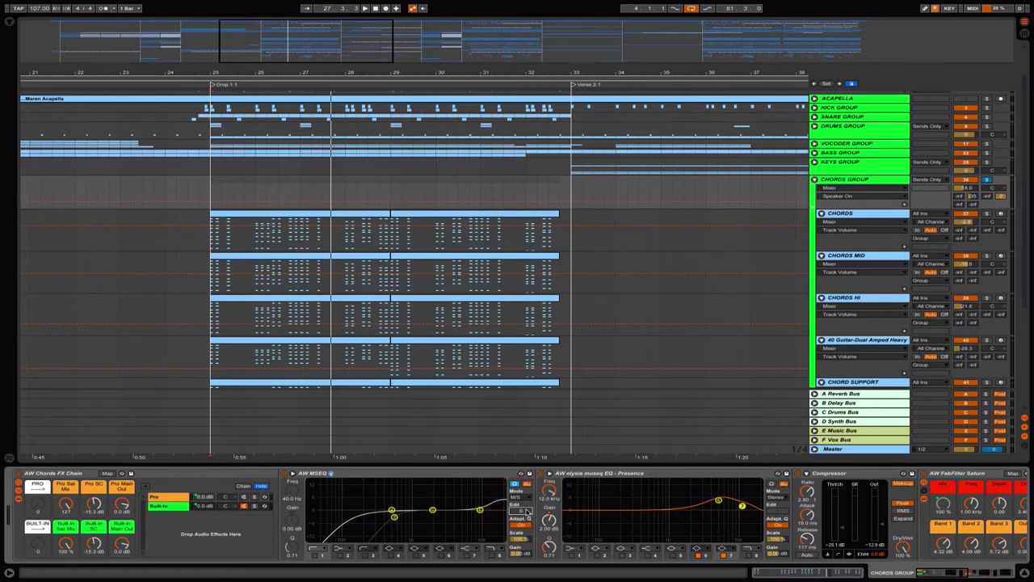
left_click(394, 518)
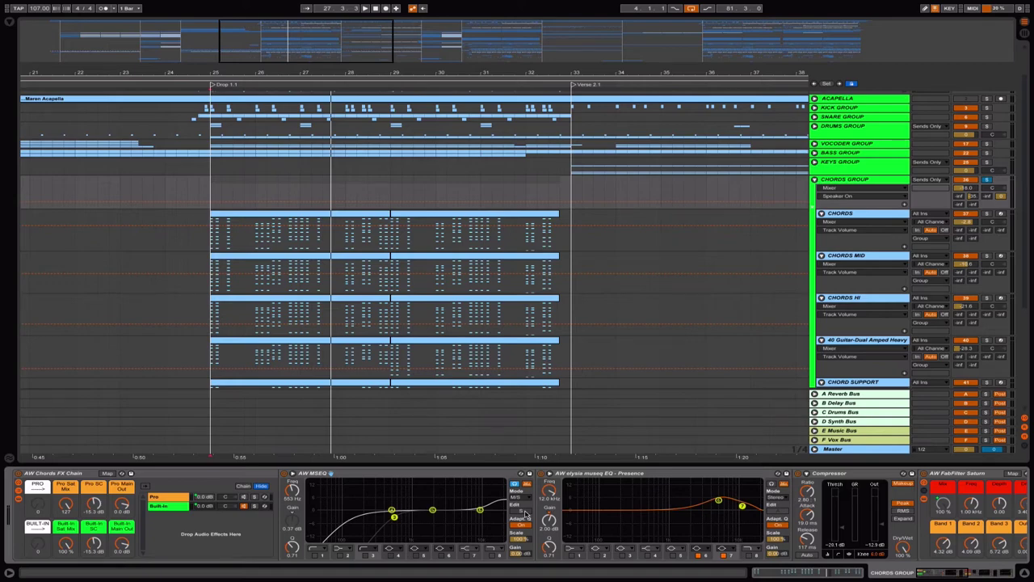
Step: Select and solo the SYNTH DROP track and collapse CHORDS GROUP in the arrangement
scroll(863, 287, "down", 5)
left_click(863, 284)
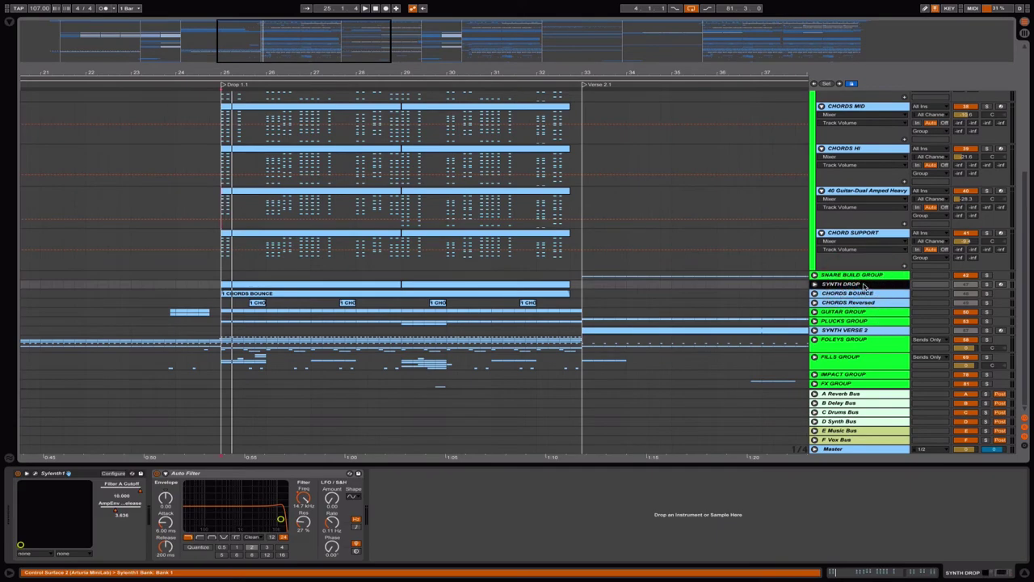
scroll(865, 261, "up", 5)
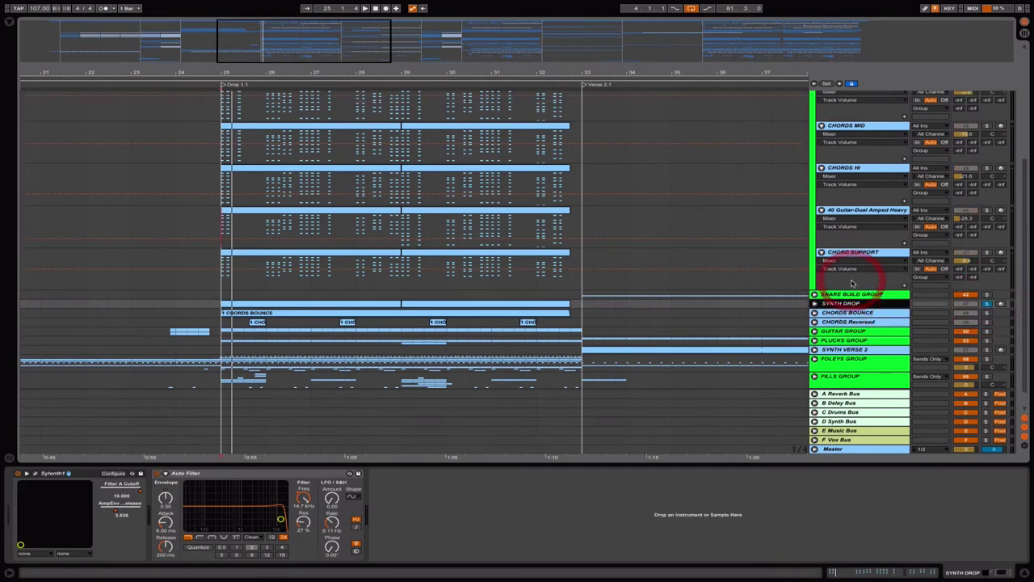
left_click(815, 146)
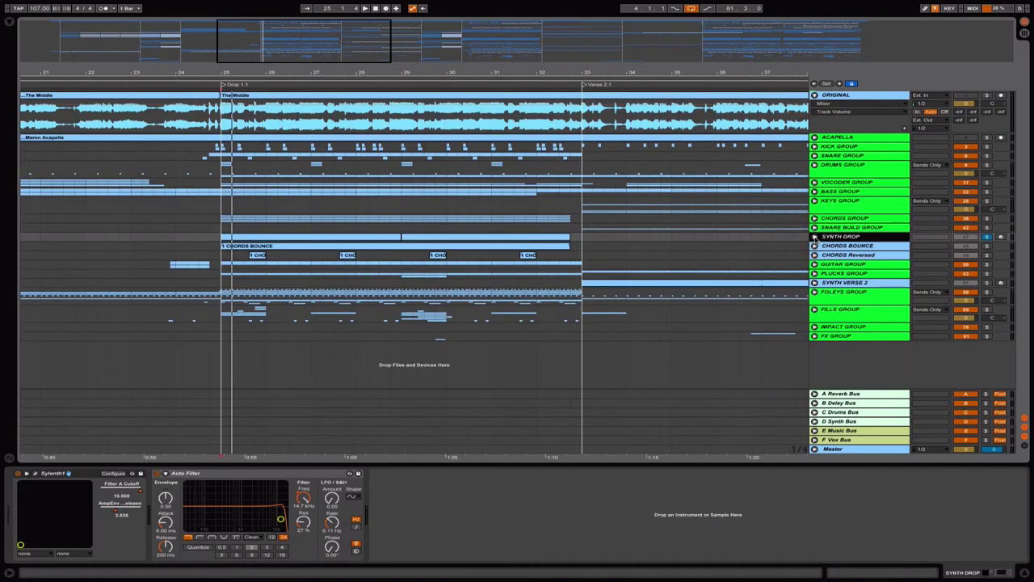
left_click(814, 236)
left_click(815, 236)
Step: Show the Sylenth1 synth of SYNTH DROP and play the soloed track from the start of Drop 1
left_click(34, 475)
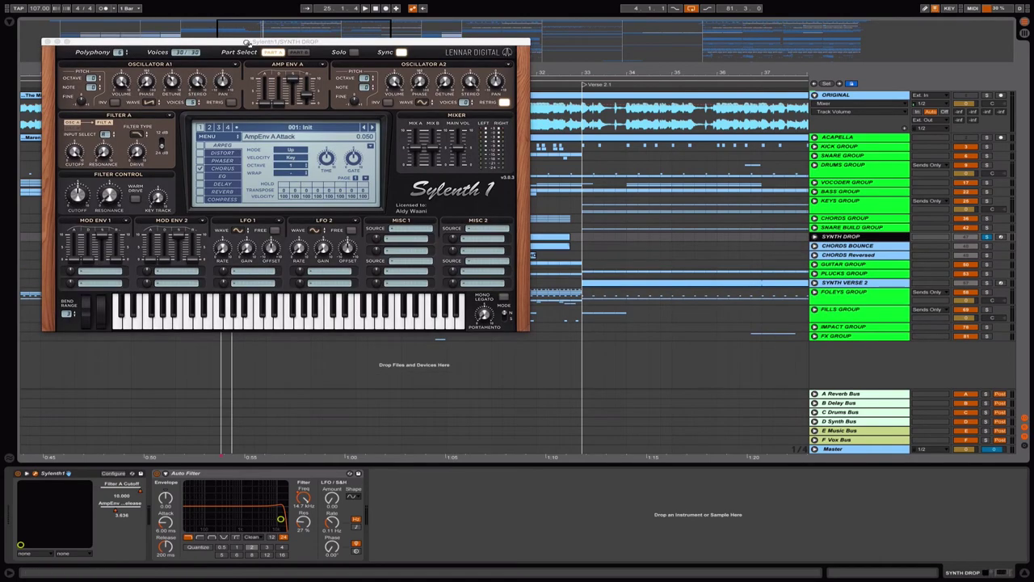
left_click_drag(249, 40, 521, 280)
key("space")
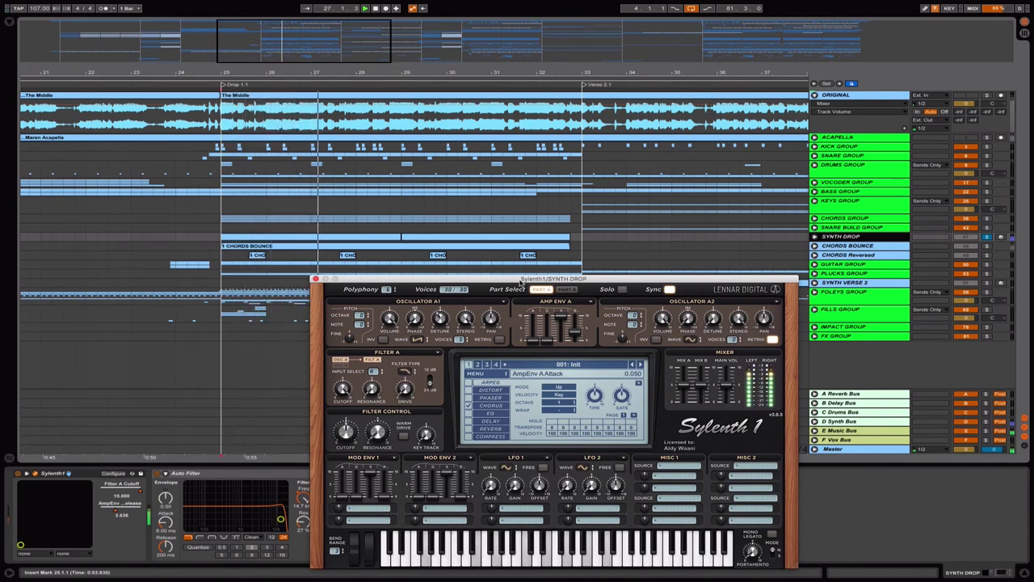
left_click_drag(523, 278, 546, 133)
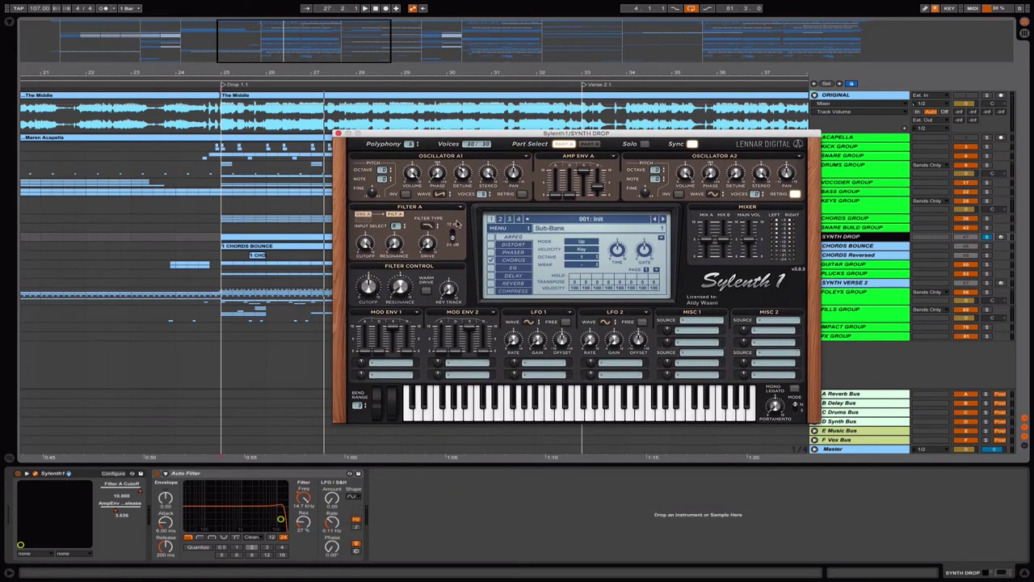
Step: Look at the waveform choices of oscillators A1 and A2 in Sylenth1 without changing them, and close the synth window
left_click(440, 195)
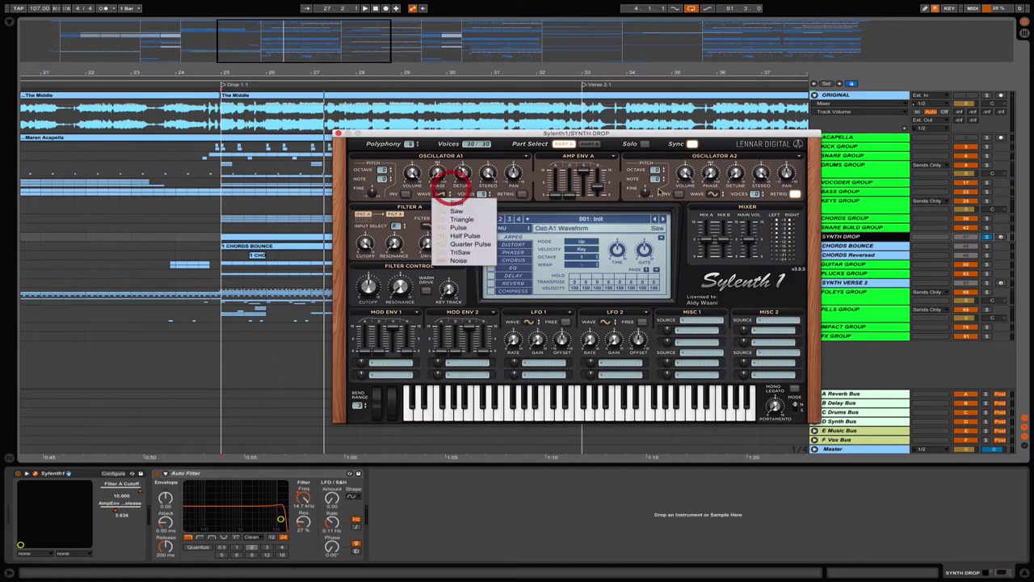
left_click(700, 200)
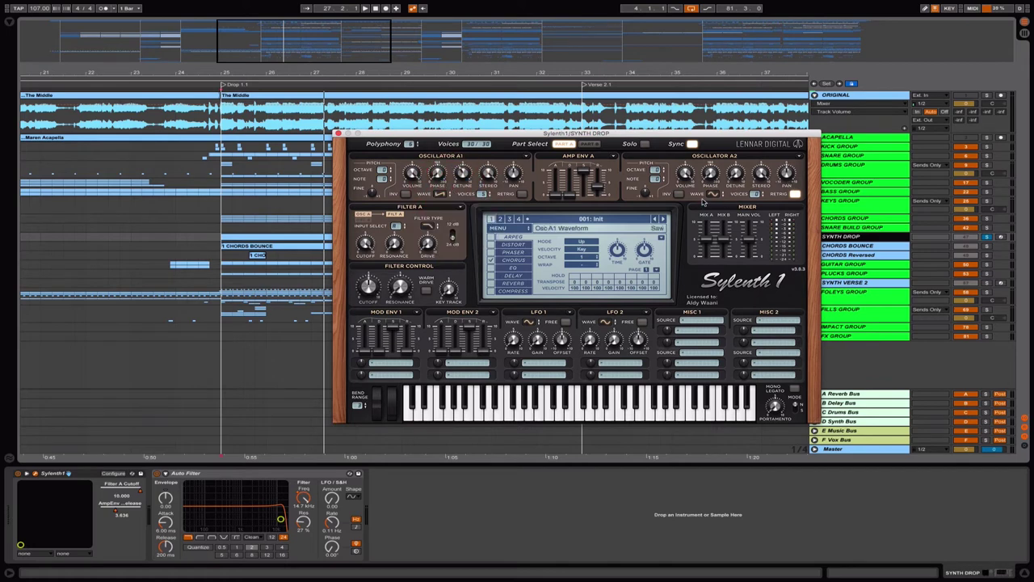
left_click(712, 195)
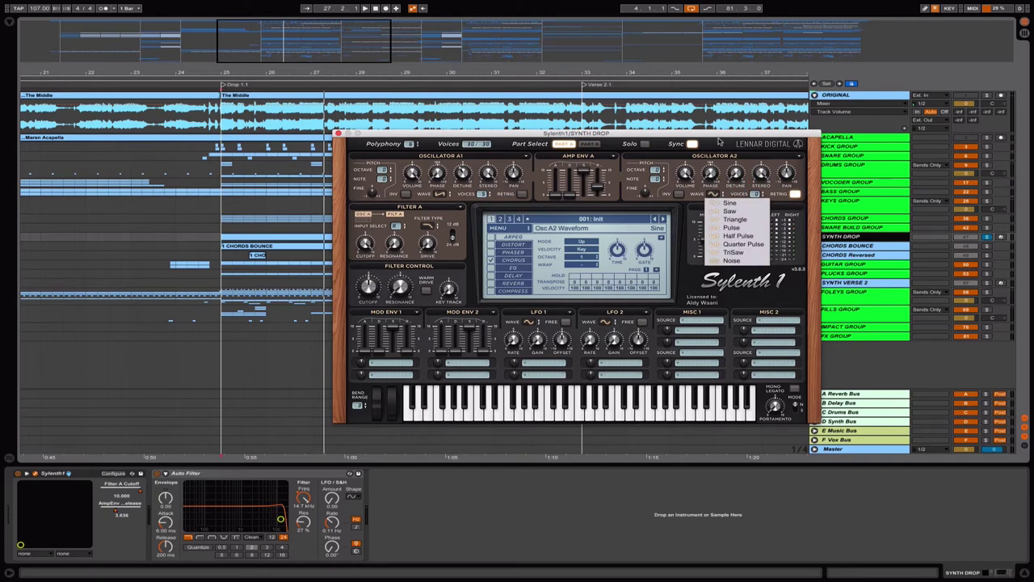
left_click_drag(715, 137, 667, 160)
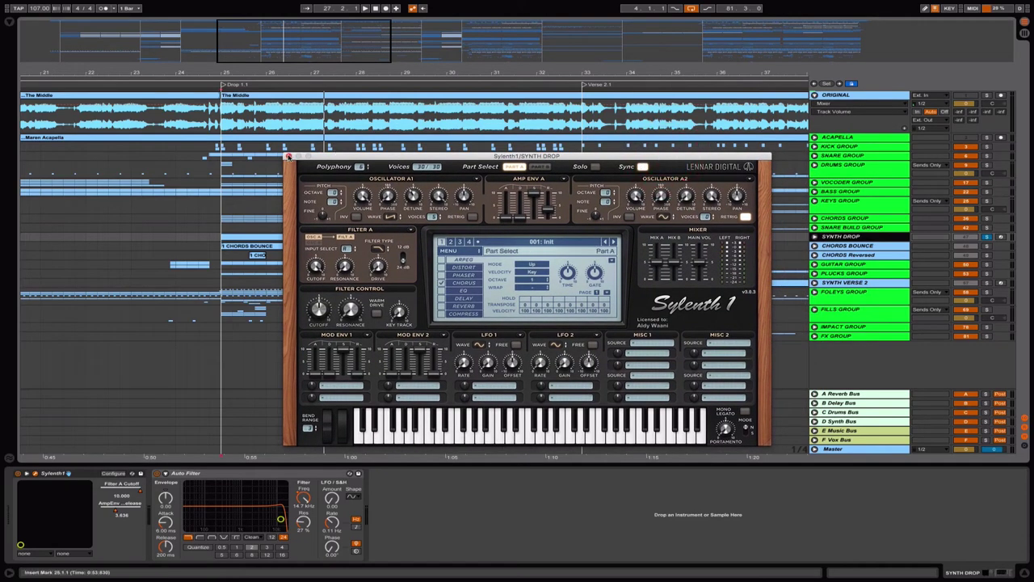
left_click(288, 156)
Step: Select the CHORDS BOUNCE track and unfold it to show its audio waveform
left_click(832, 249)
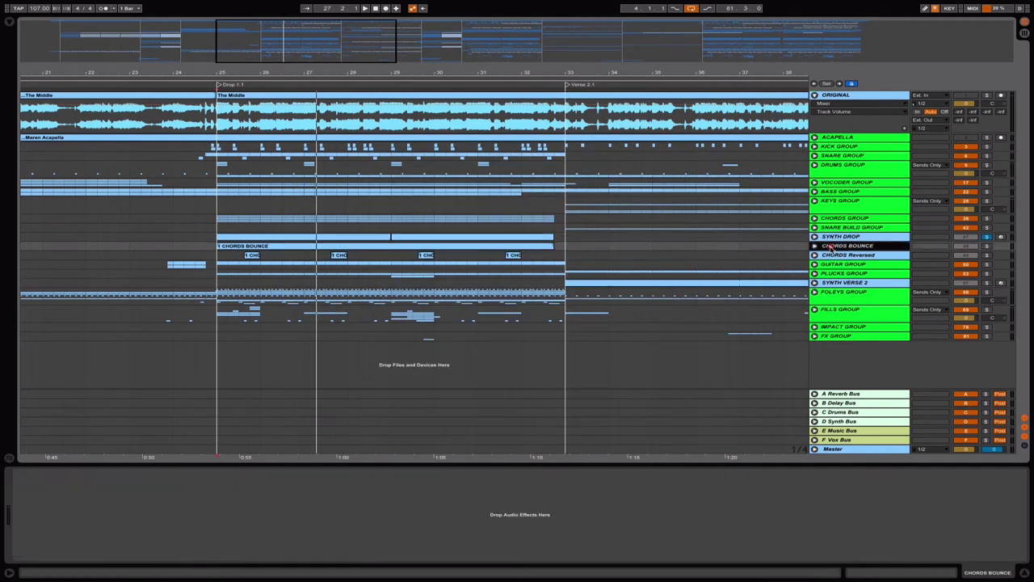
left_click(815, 246)
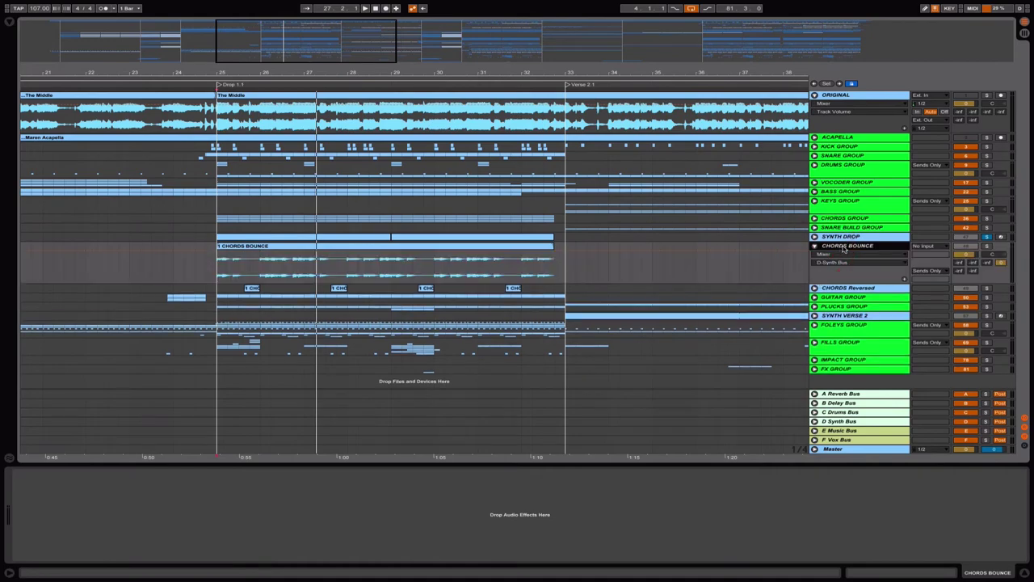
Step: Unfold CHORDS GROUP and collapse its individual tracks, including CHORDS MID, CHORDS HI, the guitar and CHORD SUPPORT
left_click(846, 220)
left_click(848, 218)
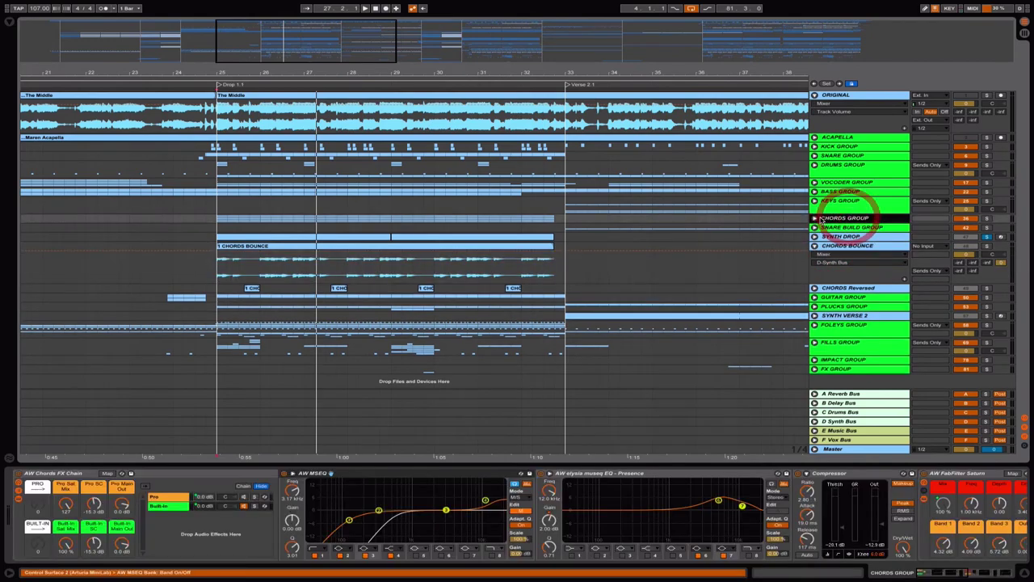
left_click(816, 219)
left_click(821, 253)
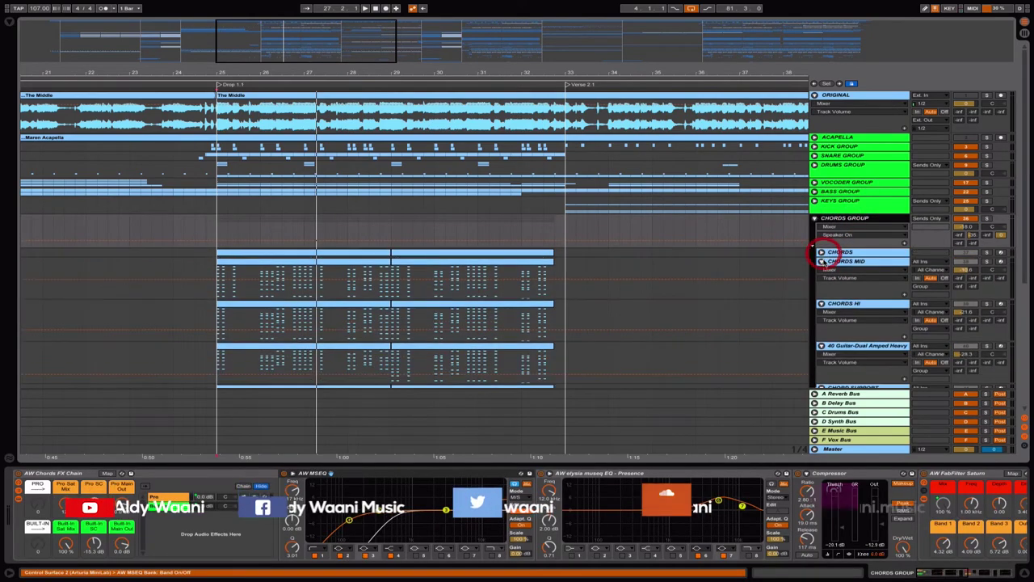
left_click(821, 261)
left_click(821, 269)
left_click(821, 279)
left_click(822, 289)
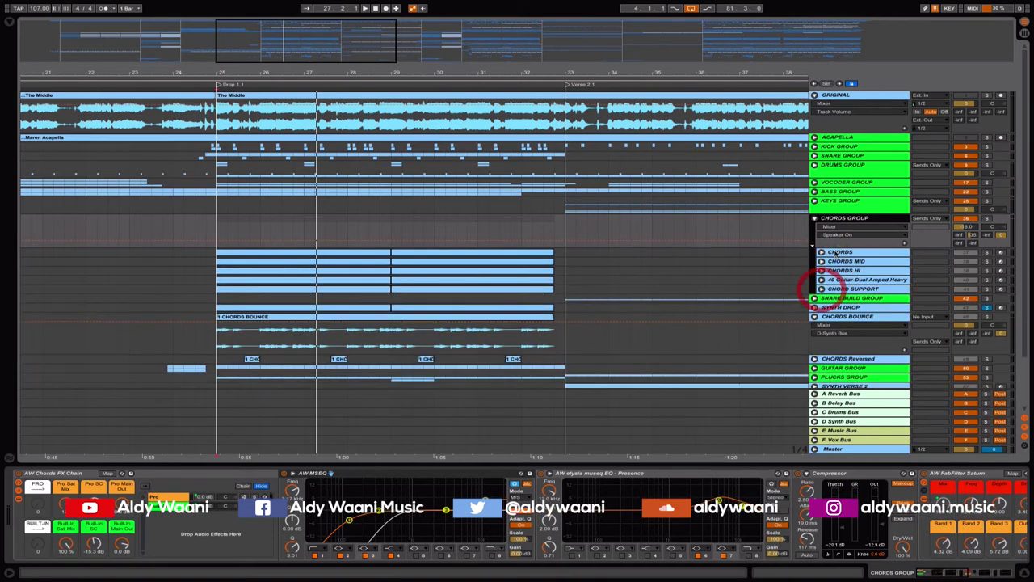
Step: Solo the CHORDS BOUNCE track and play it from the start of Drop 1 at bar 25
left_click(855, 316)
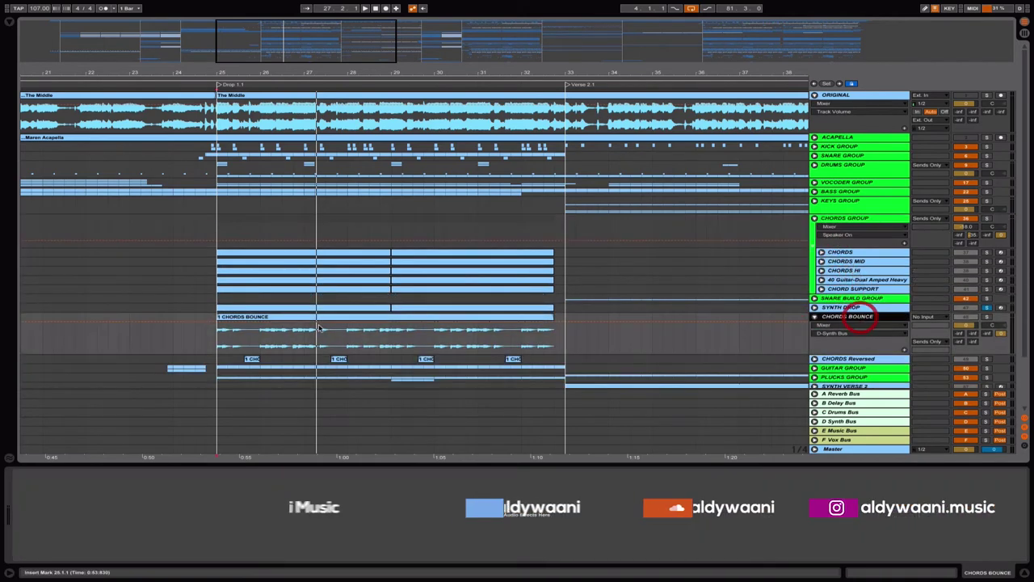
left_click(266, 317)
left_click(218, 333)
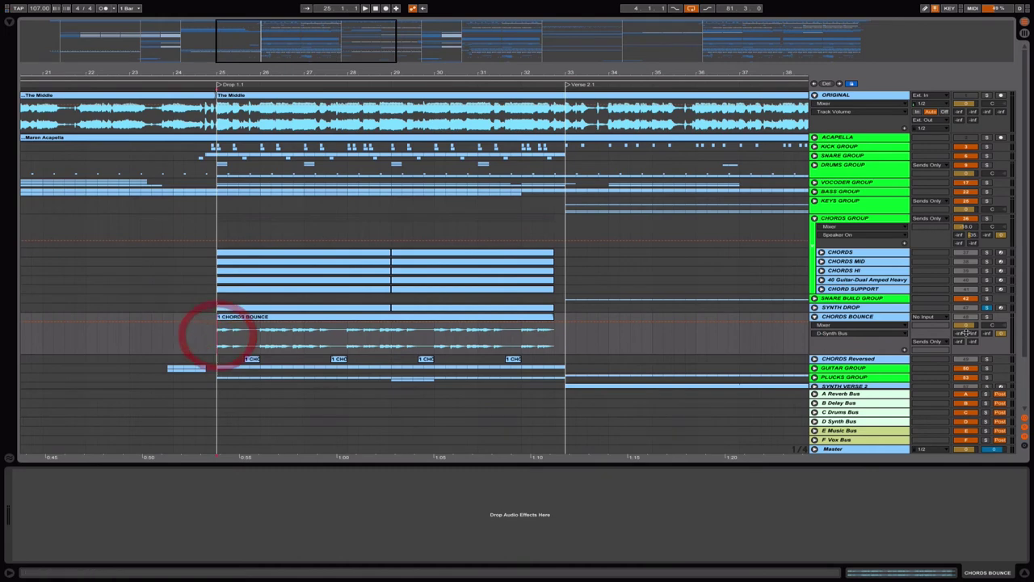
left_click(987, 318)
key("space")
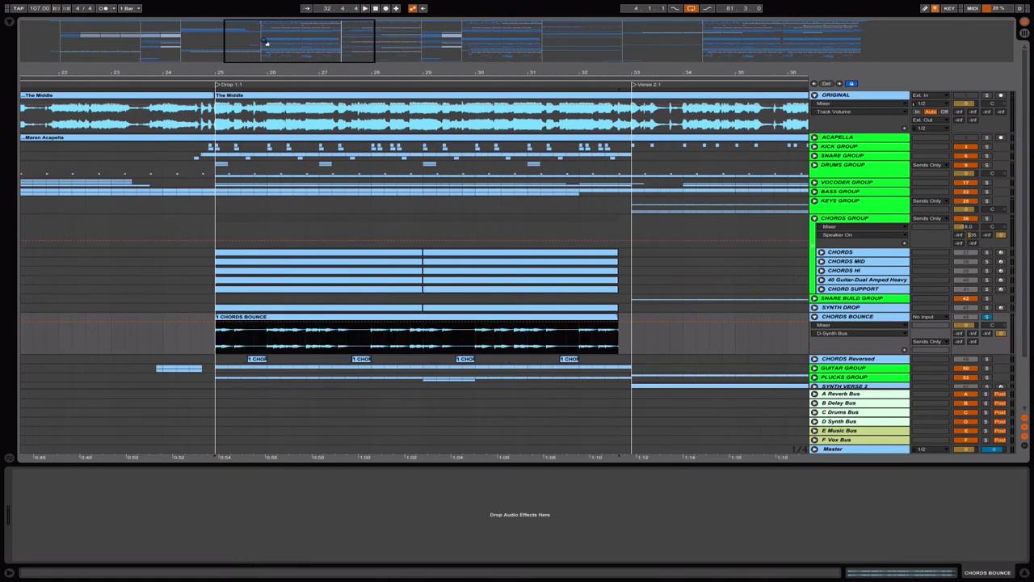
Step: Show the CHORDS BOUNCE clip's sample settings, try a clip gain of 5.06 dB, and reset it to 0.00 dB
double_click(501, 320)
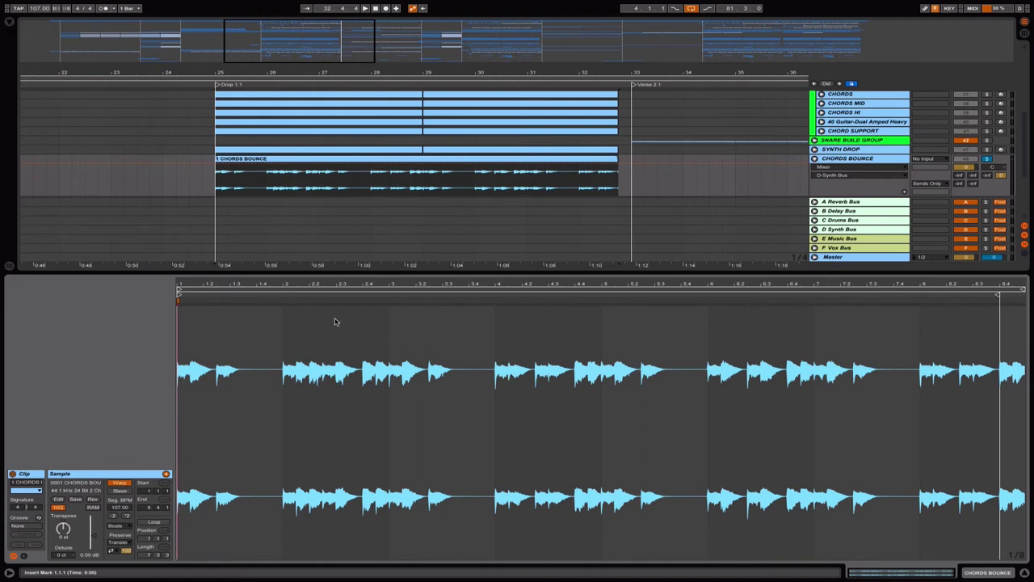
left_click_drag(91, 540, 93, 534)
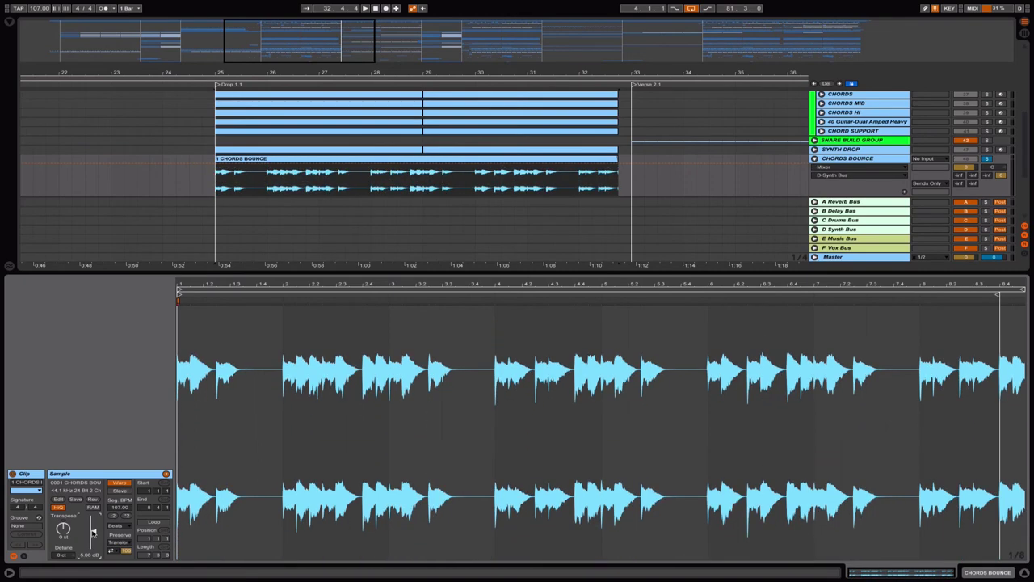
key("Delete")
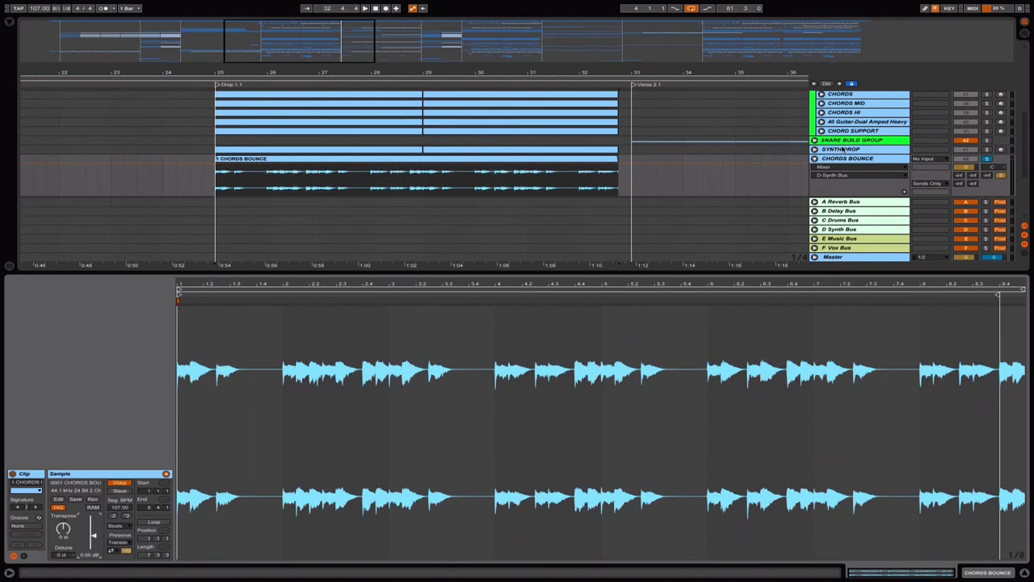
Step: Return to the CHORDS BOUNCE track's device view and play Drop 1 with CHORDS GROUP soloed alongside it
left_click(857, 160)
double_click(857, 160)
left_click(872, 260)
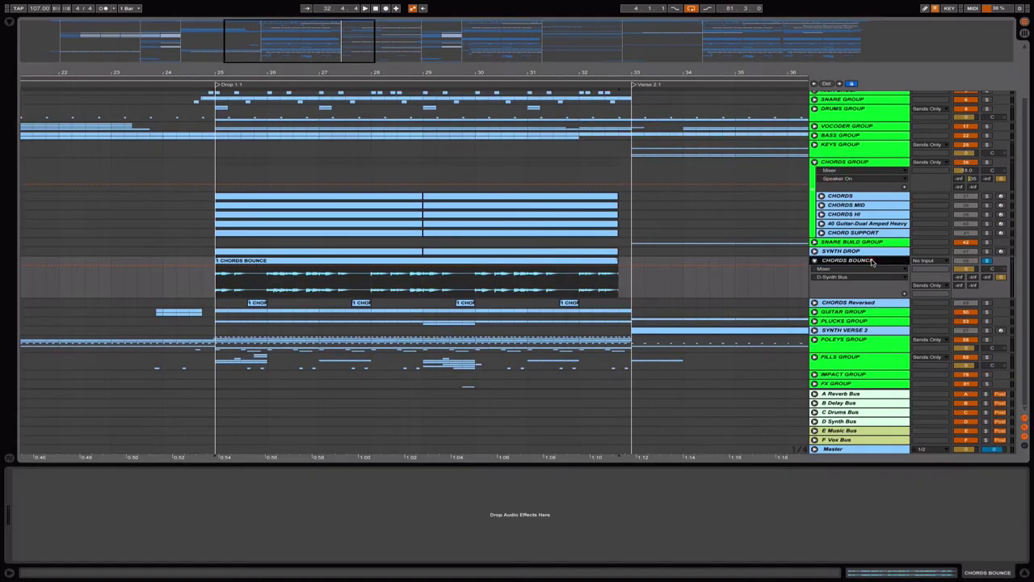
left_click(987, 162)
key("space")
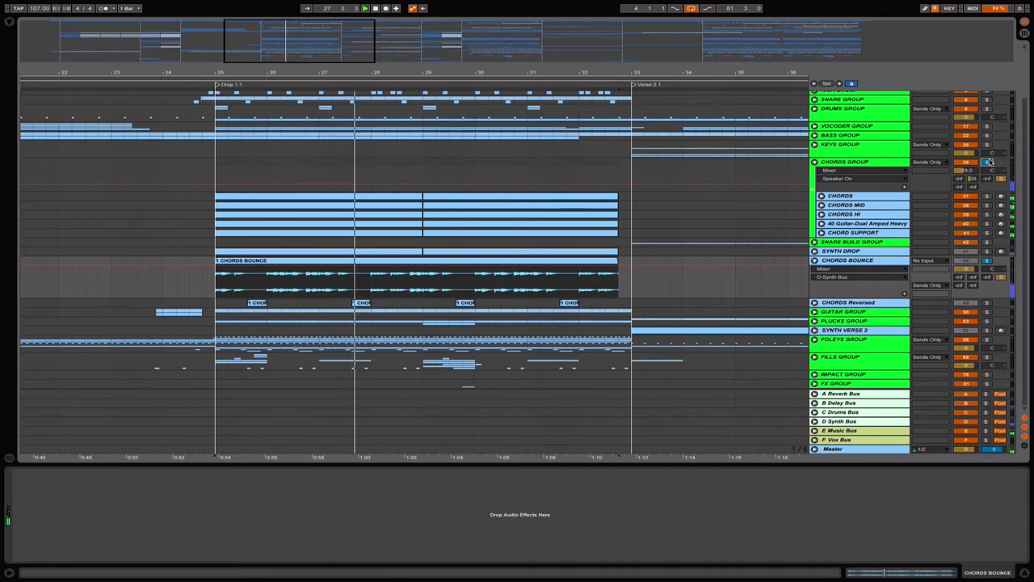
Step: Toggle the CHORDS BOUNCE solo during playback to compare the chords with and without it, and clear the solos
left_click(986, 261)
left_click(988, 263)
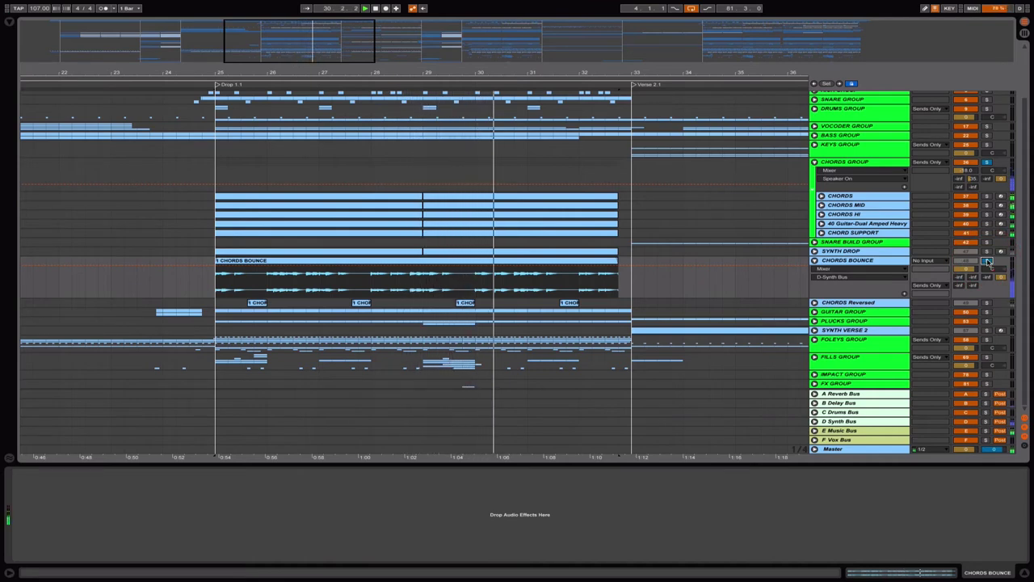
left_click(987, 263)
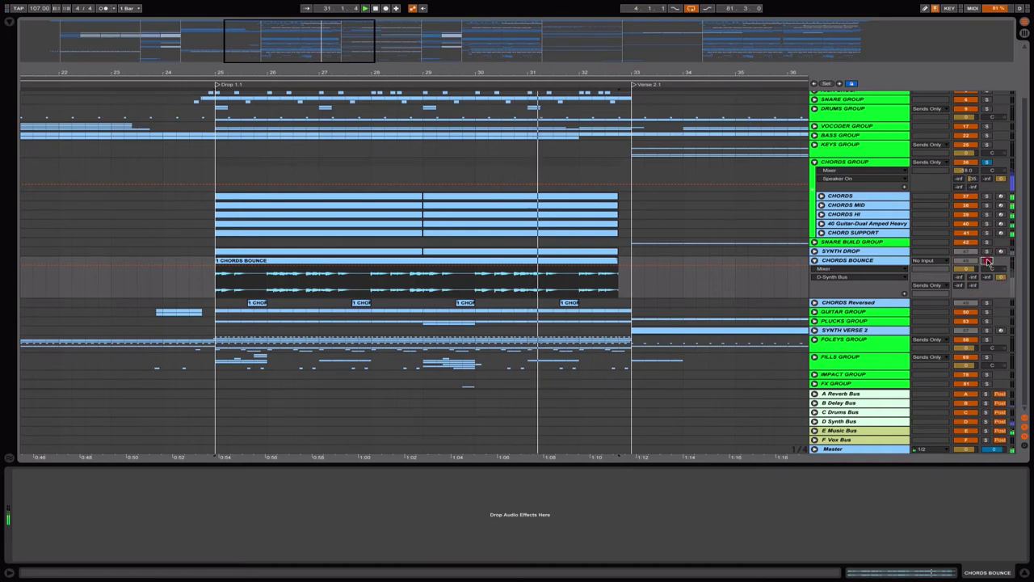
left_click(988, 263)
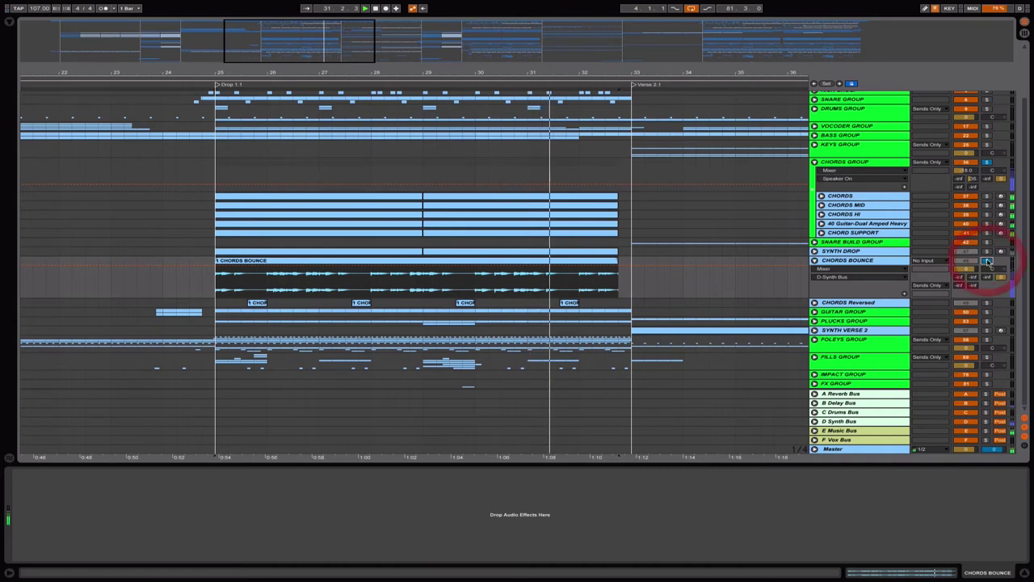
left_click(861, 262)
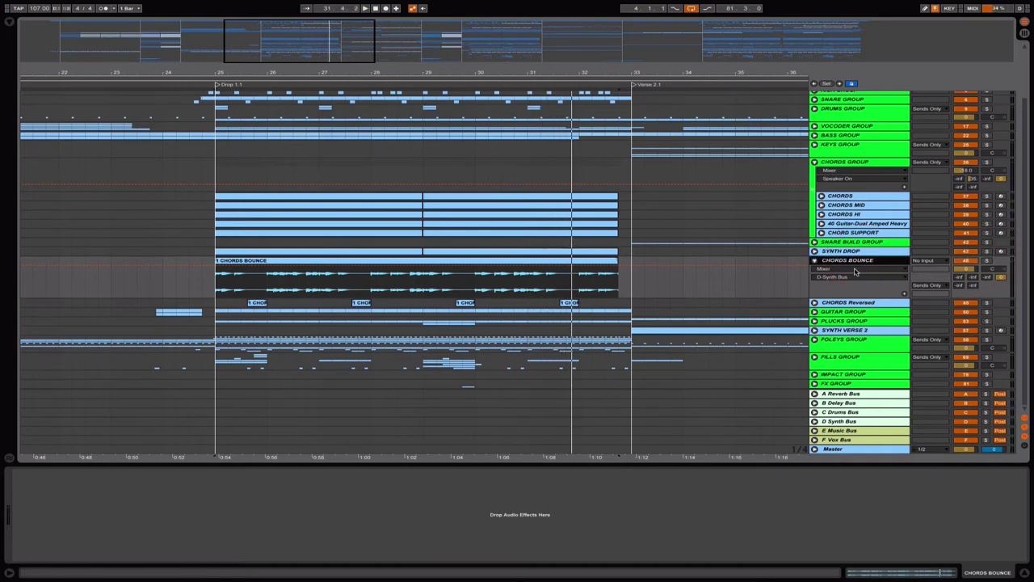
Step: Unfold the CHORDS Reversed track and select its first reversed clip in Drop 2
left_click(818, 302)
left_click(815, 302)
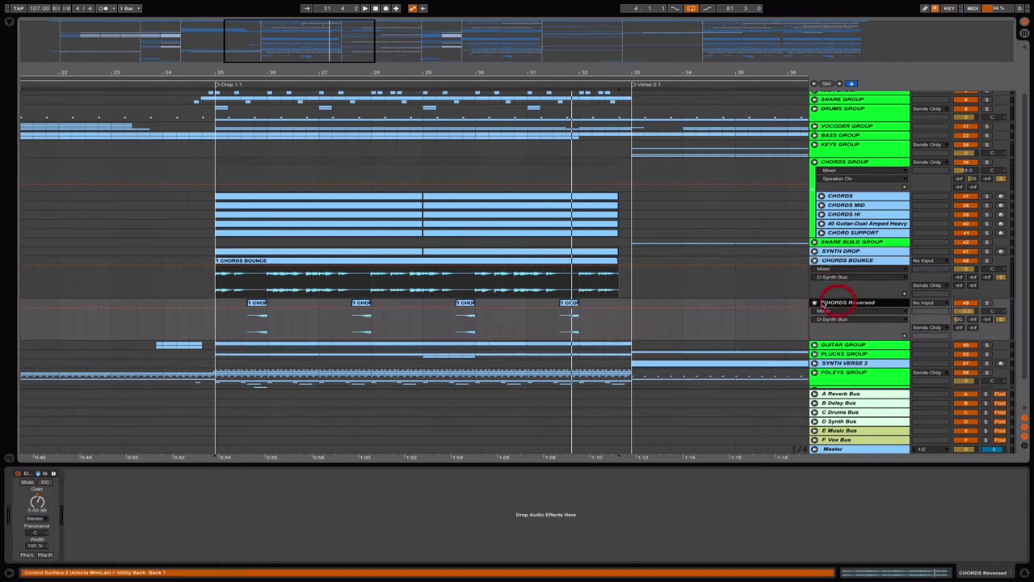
left_click(255, 261)
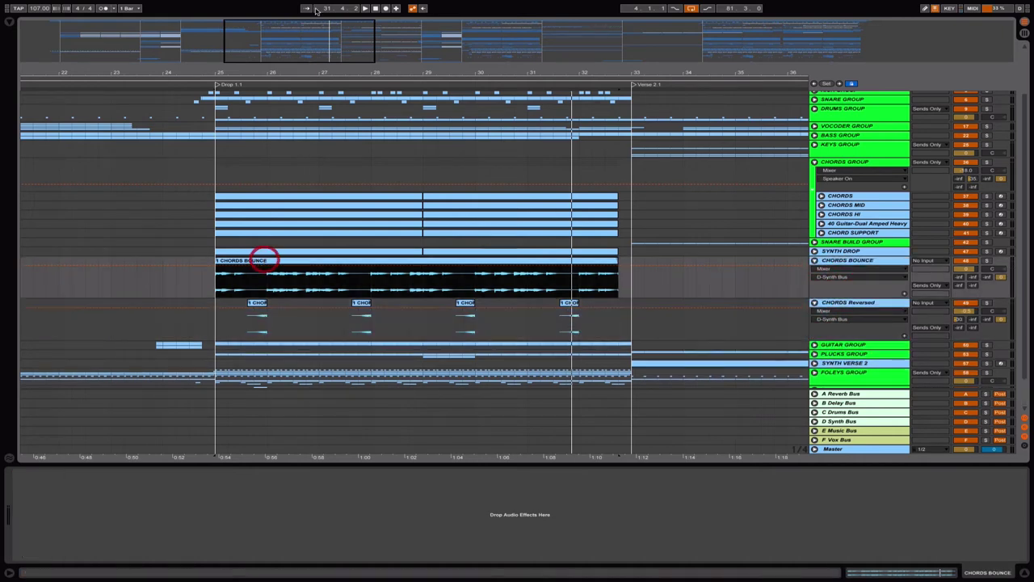
key("plus")
left_click_drag(295, 37, 208, 46)
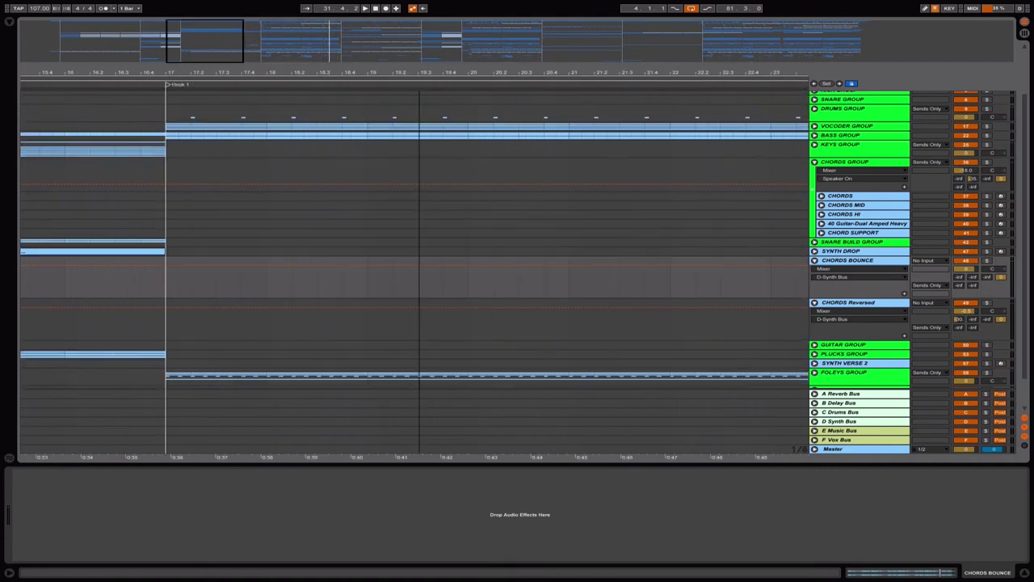
left_click_drag(438, 38, 478, 61)
left_click(374, 286)
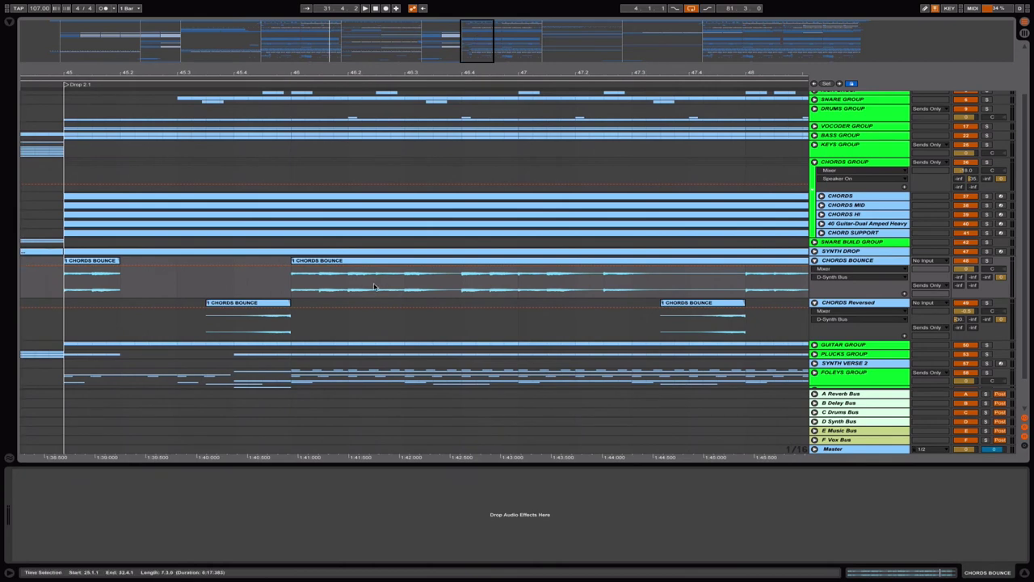
left_click(240, 299)
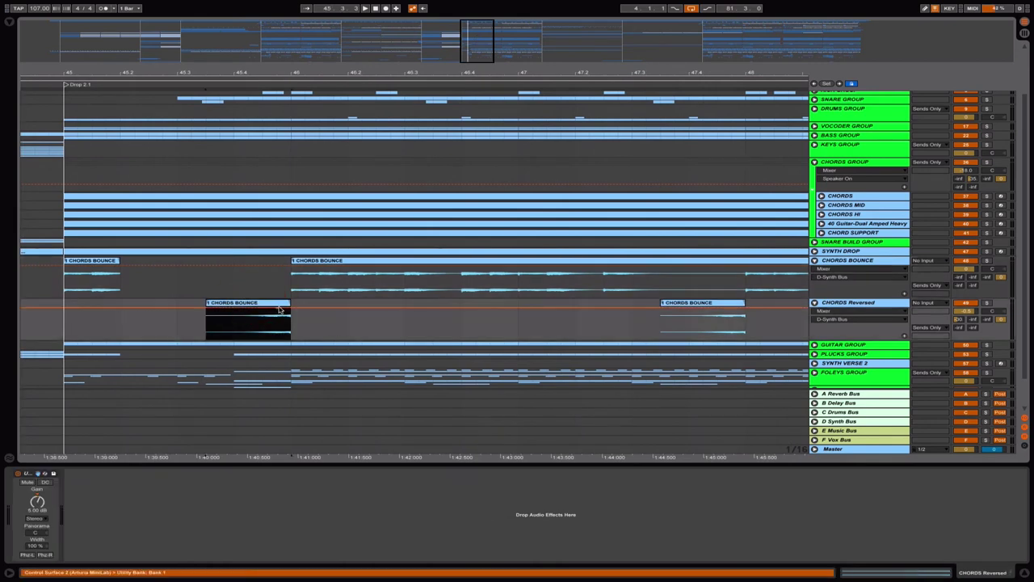
Step: Solo CHORDS Reversed together with CHORDS BOUNCE and play from 45.1.4 in Drop 2
left_click(987, 302)
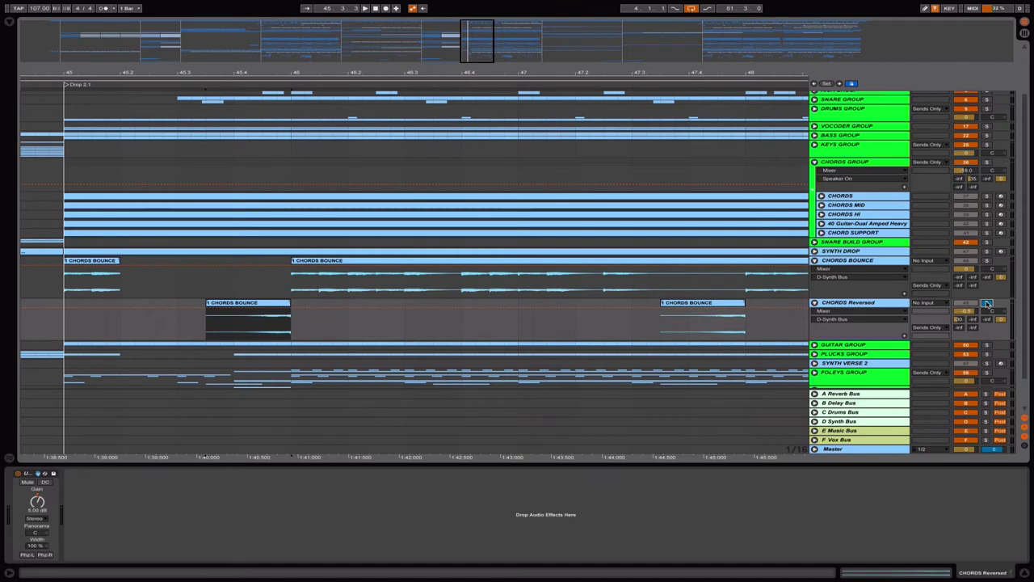
left_click(106, 326)
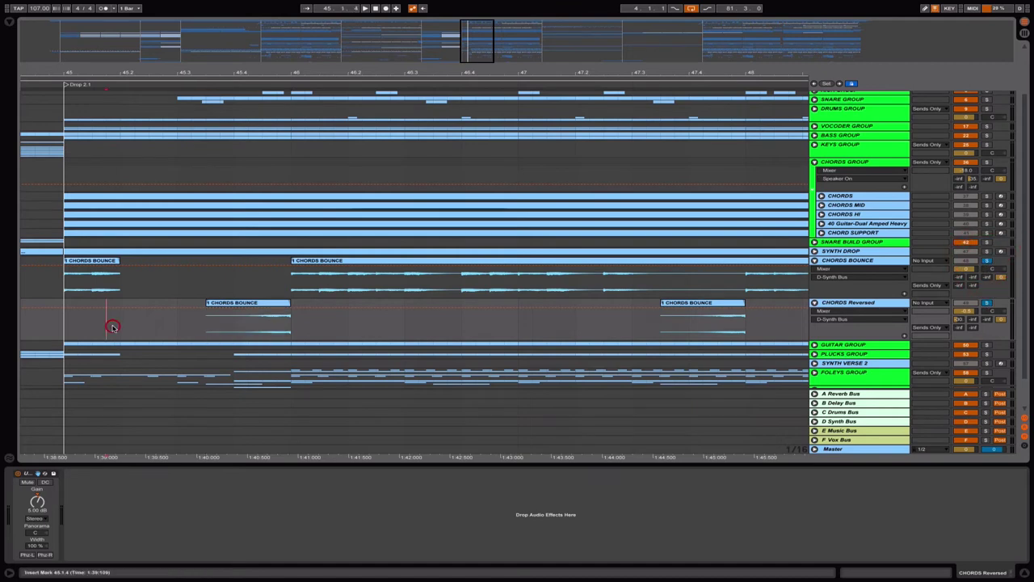
key("space")
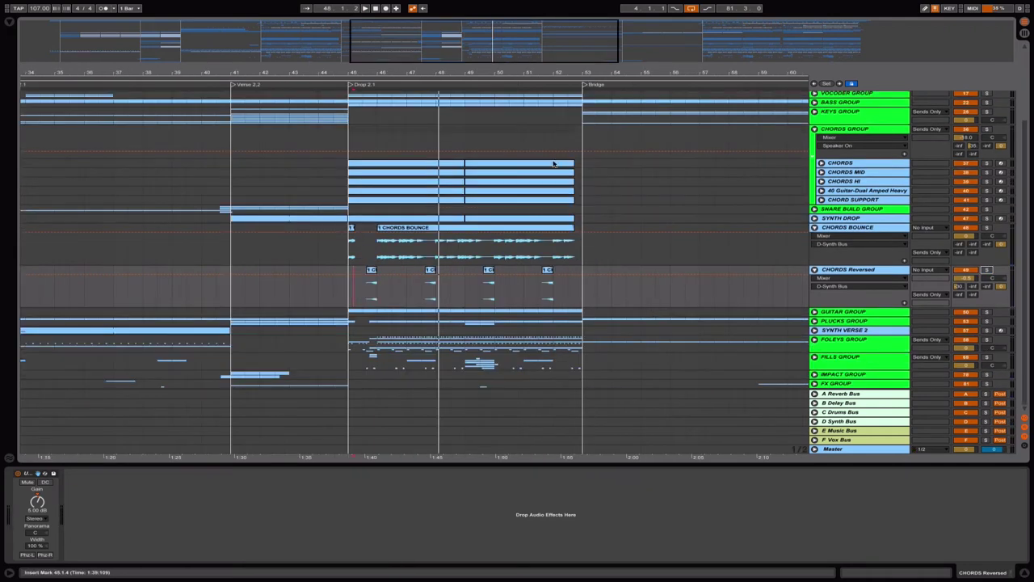
Step: Unfold GUITAR GROUP and collapse the CHORDS Reversed track
key("plus")
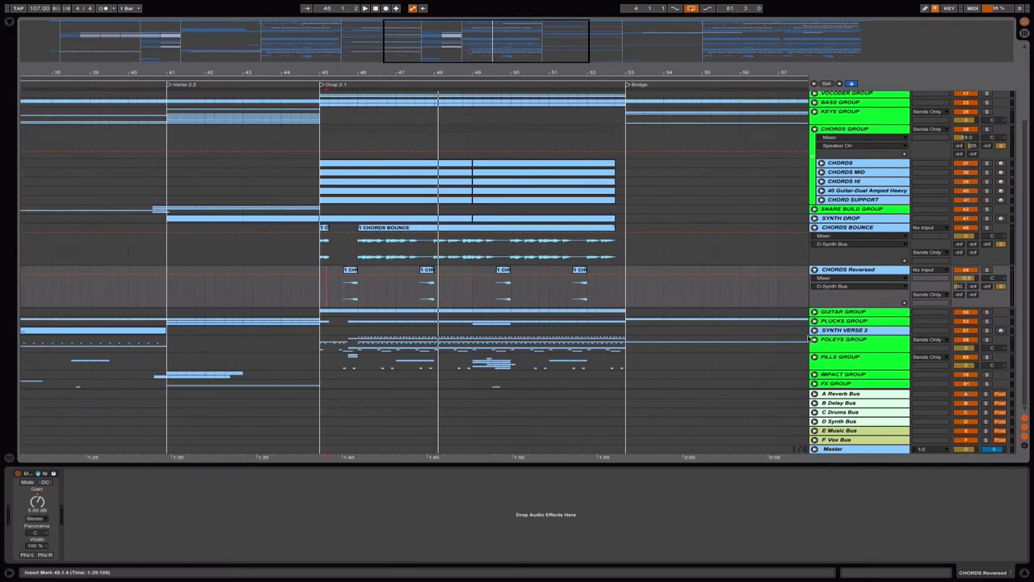
left_click(814, 312)
left_click(815, 272)
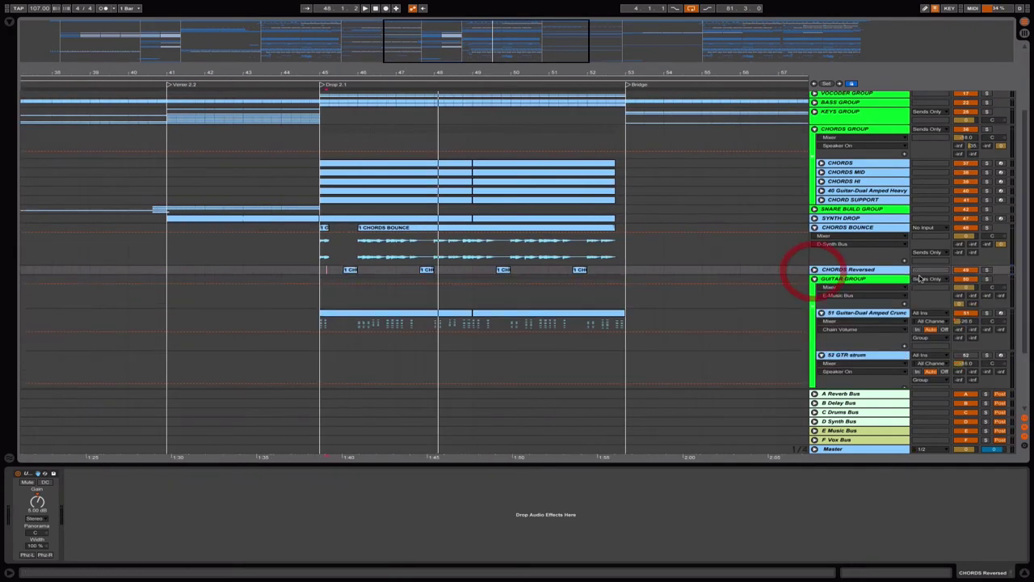
Step: Show the effects on GUITAR GROUP and play Drop 2 with the Guitar-Dual Amped Crunch track soloed
left_click(856, 280)
scroll(713, 277, "down", 3)
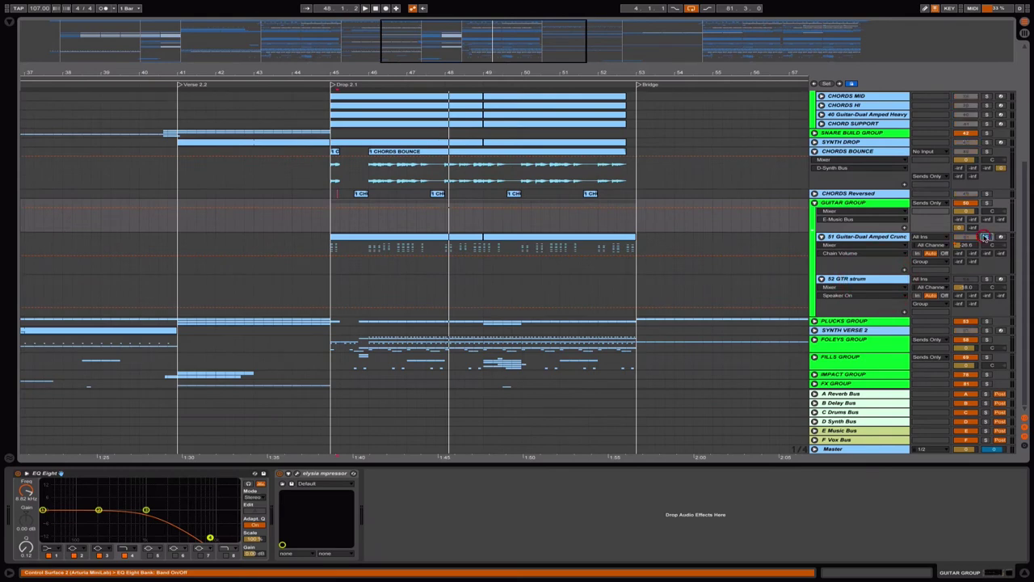
key("space")
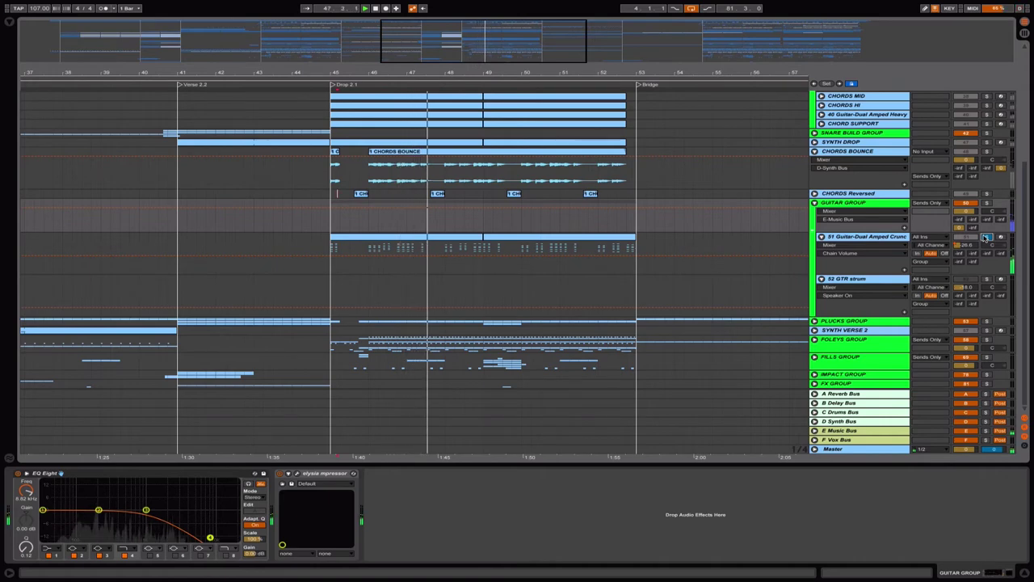
Step: Examine the Guitar-Dual Amped Crunch track's device chain and its GTR Amp Stereo settings, and close the amp window
left_click(885, 240)
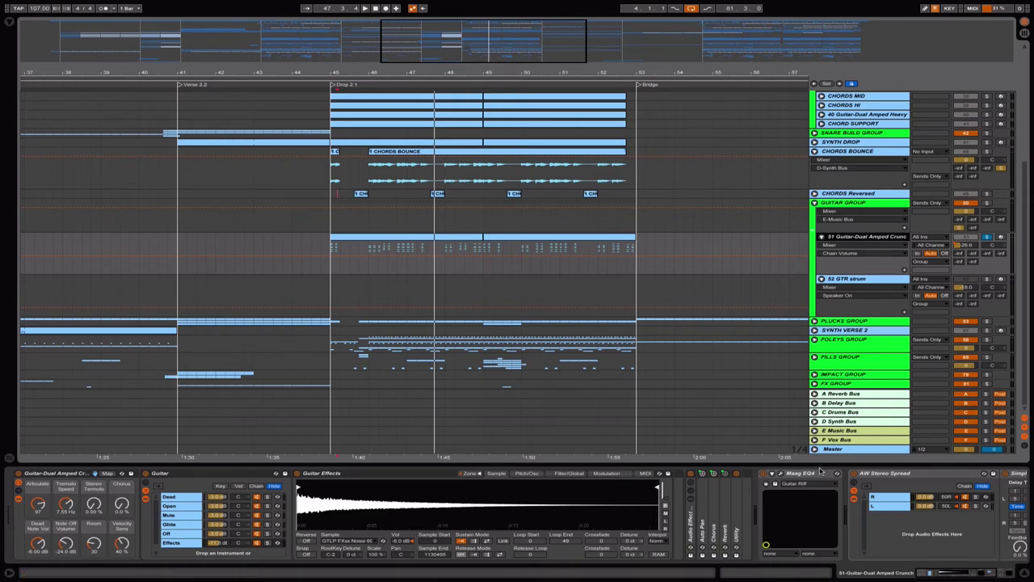
scroll(814, 479, "down", 5)
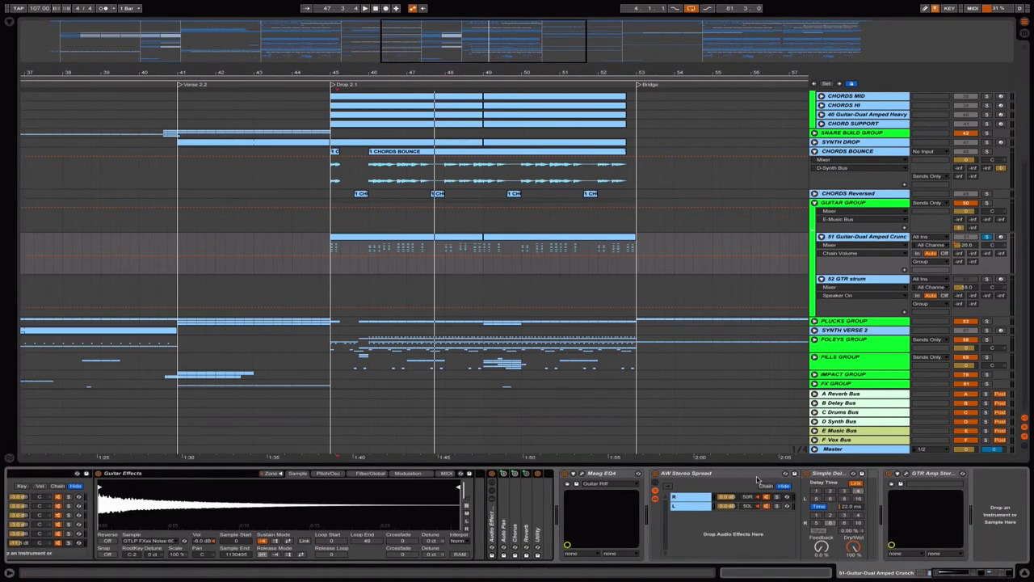
left_click(738, 475)
left_click(929, 475)
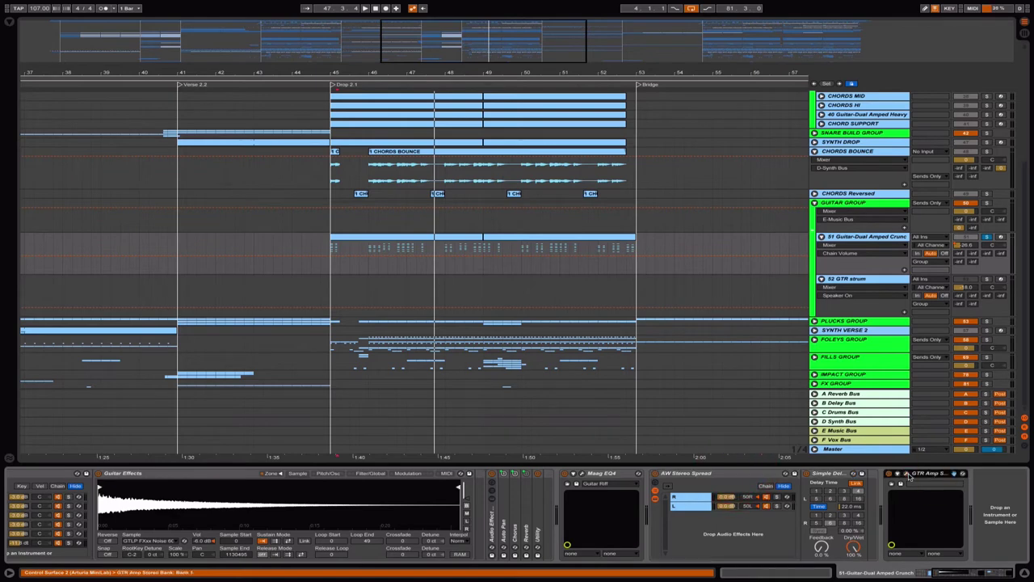
left_click(908, 474)
left_click_drag(379, 333, 370, 223)
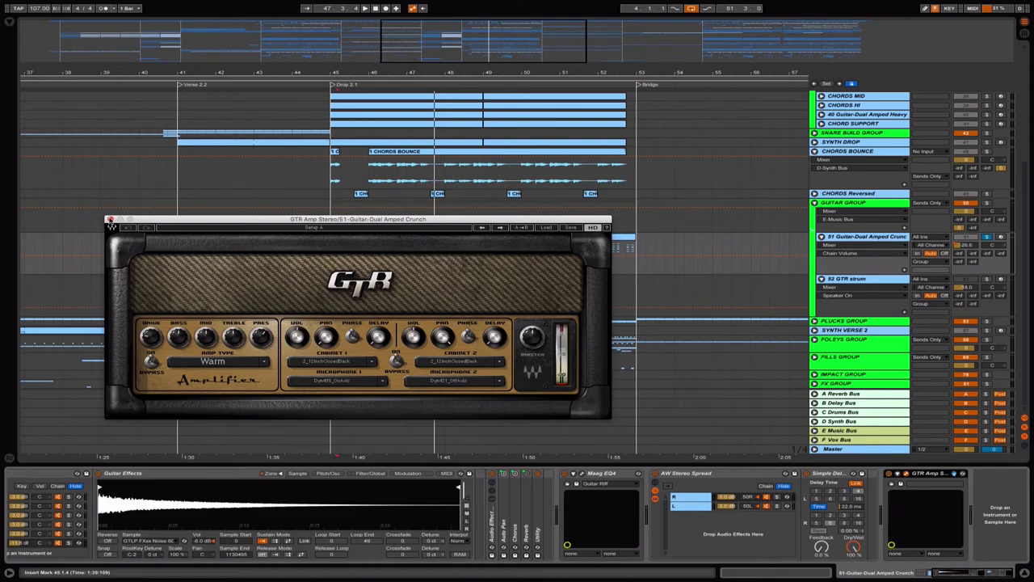
left_click(110, 219)
Step: Select the GTR strum track and play its bar 24 clip, first soloed and again with the whole GUITAR GROUP soloed
left_click(860, 287)
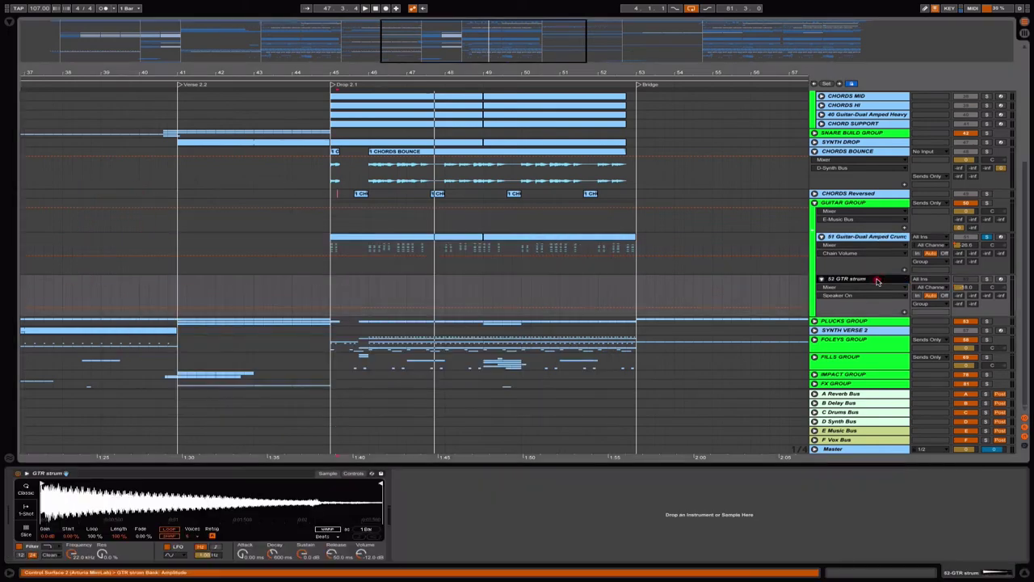
left_click_drag(518, 56, 272, 47)
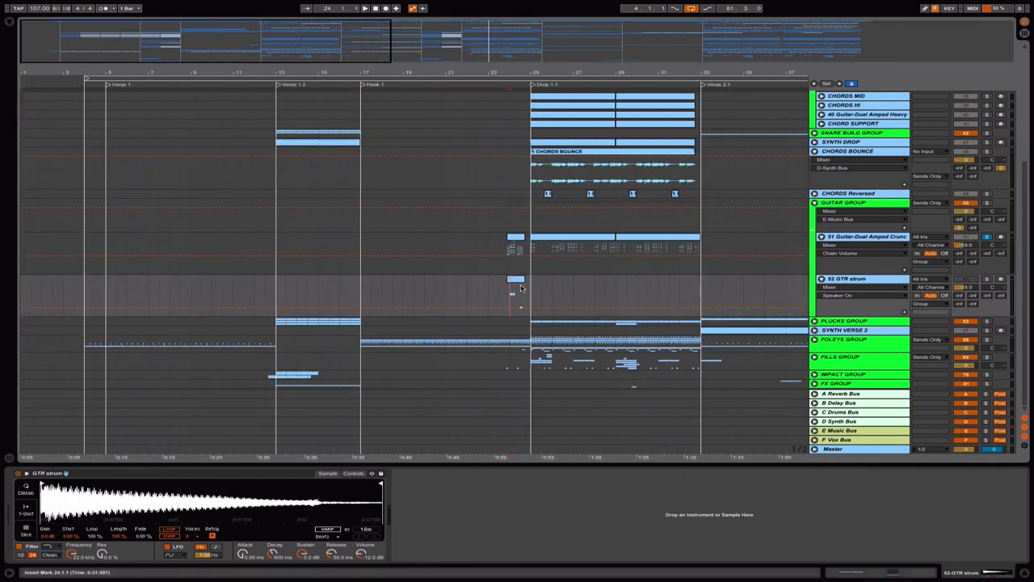
key("space")
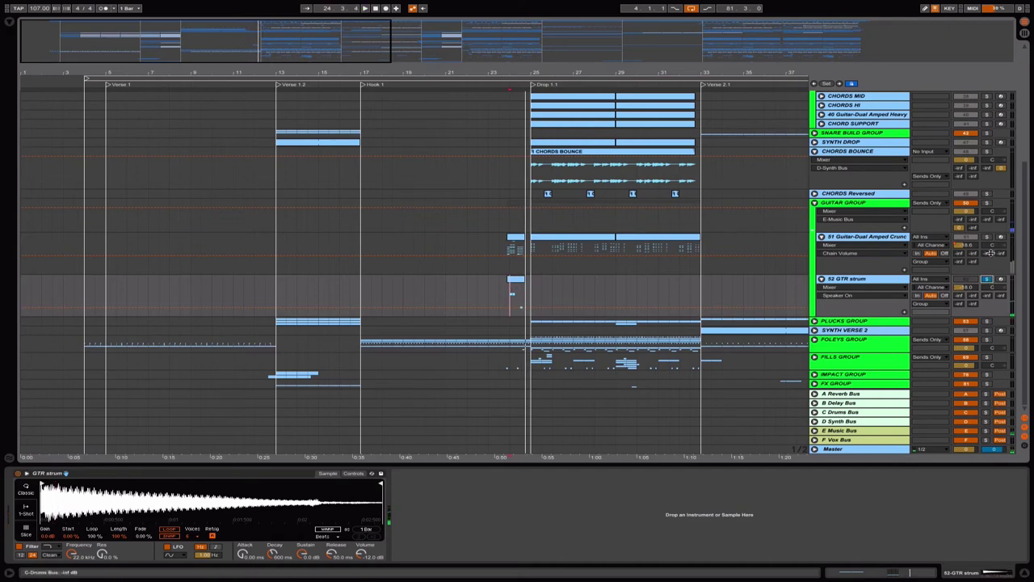
key("space")
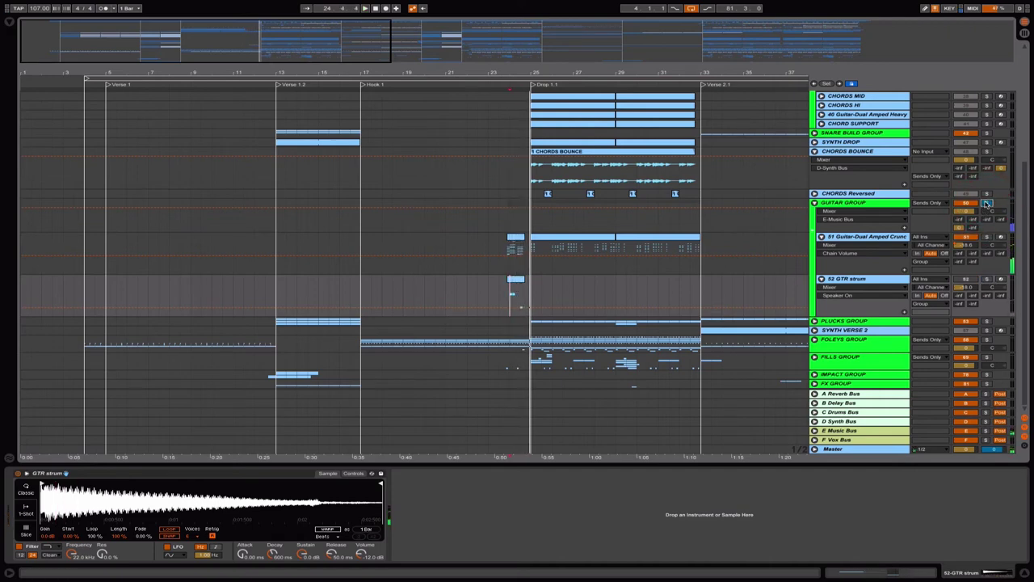
Step: Unfold PLUCKS GROUP and its PLUCK and PLUCKS tracks to show their clips across the arrangement
scroll(609, 259, "right", 4)
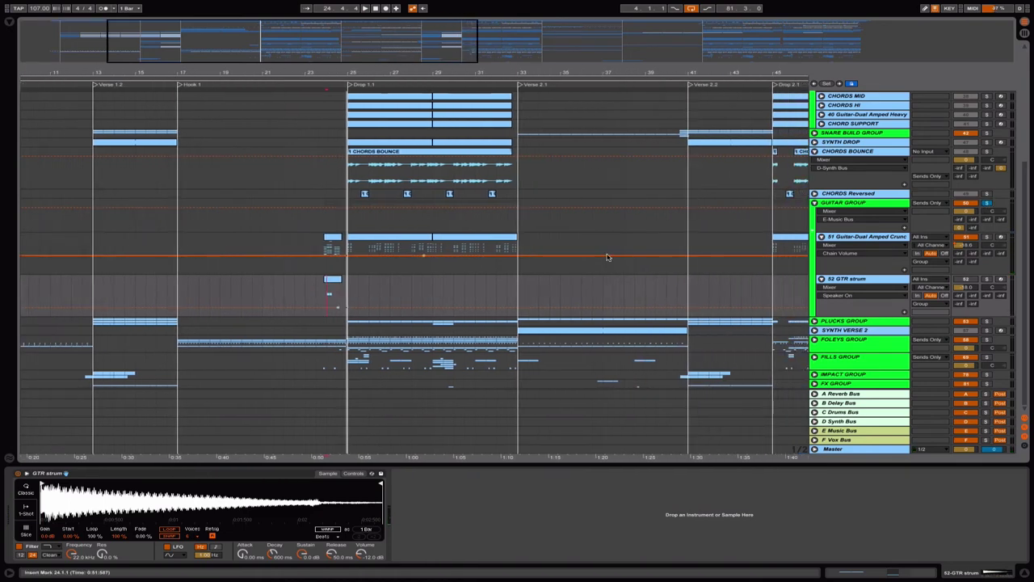
scroll(608, 260, "left", 1)
mouse_move(406, 46)
left_mouse_down()
mouse_move(406, 22)
mouse_move(407, 34)
left_mouse_up()
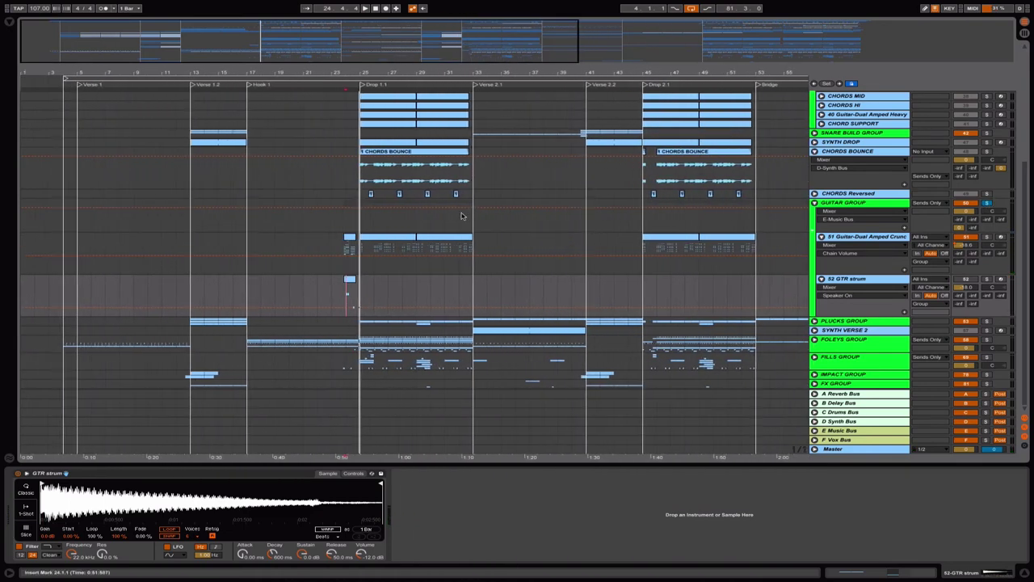
left_click(814, 321)
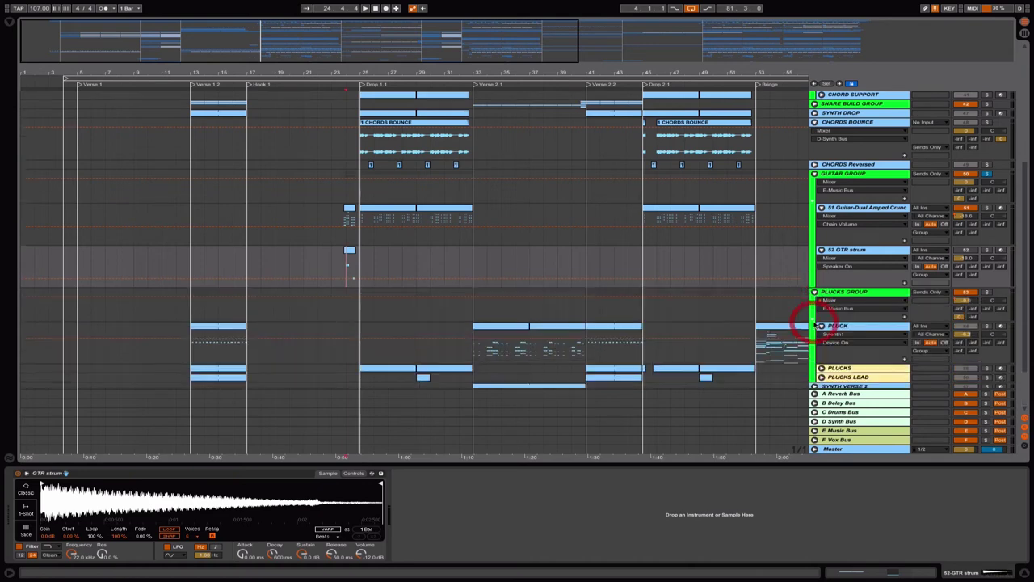
left_click(822, 312)
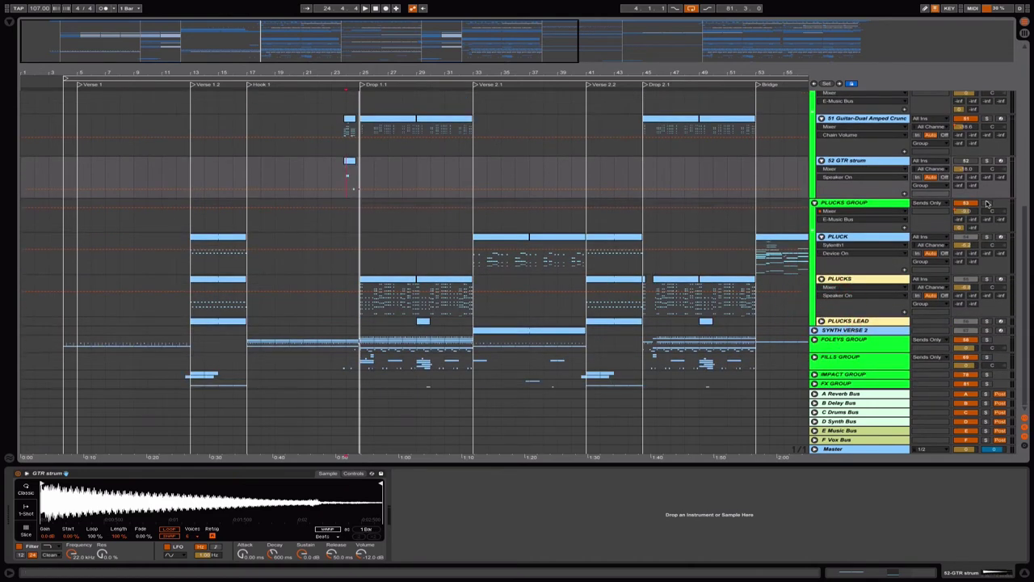
Step: Play Drop 1.1 with PLUCKS GROUP soloed, show the PLUCK track's Sylenth1 device, and fold the group
key("space")
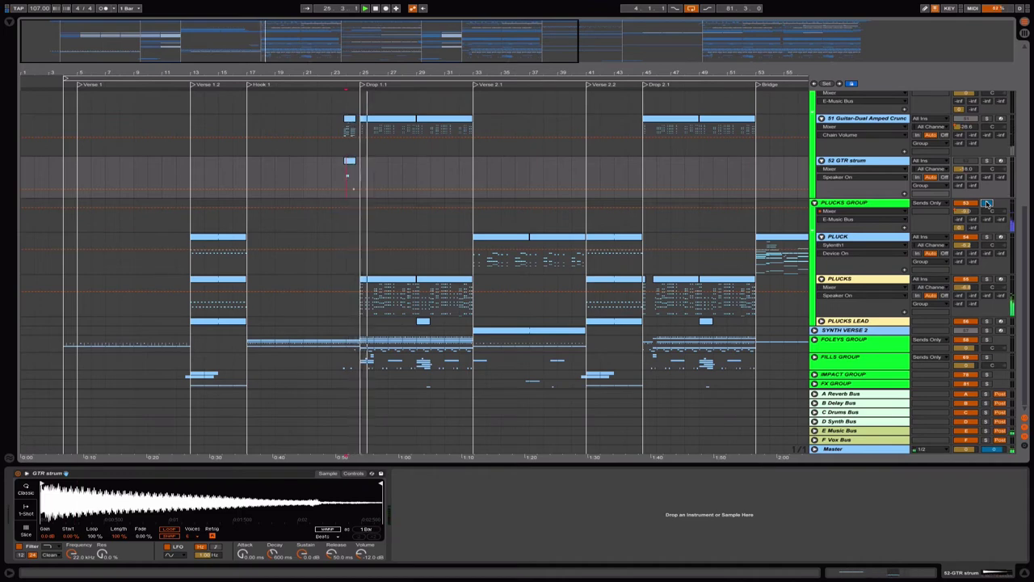
left_click(871, 241)
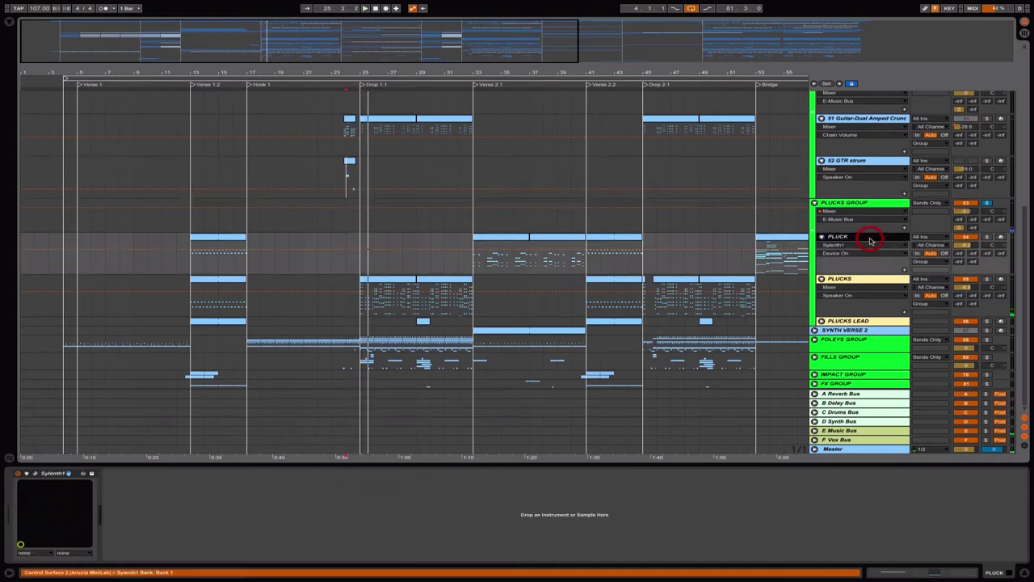
left_click(815, 203)
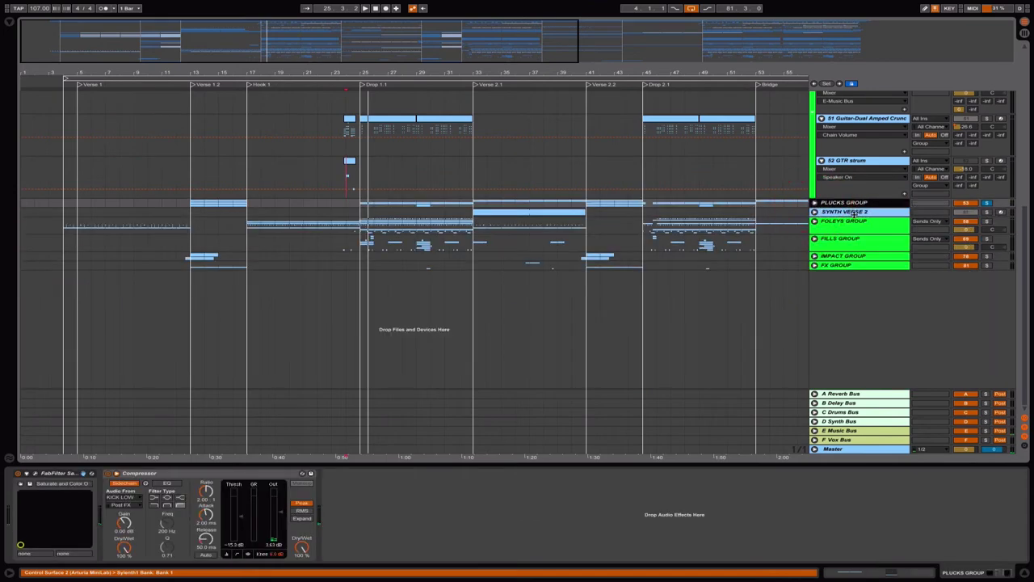
Step: Show the SYNTH VERSE 2 track's Serum device and its clip contents, and fold the track again
left_click(855, 214)
left_click(815, 212)
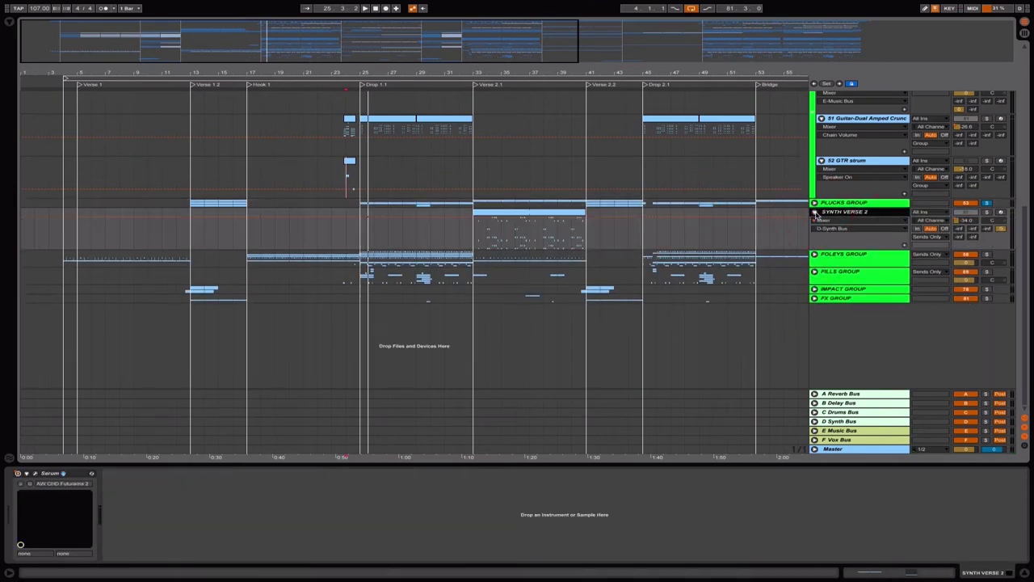
left_click(815, 212)
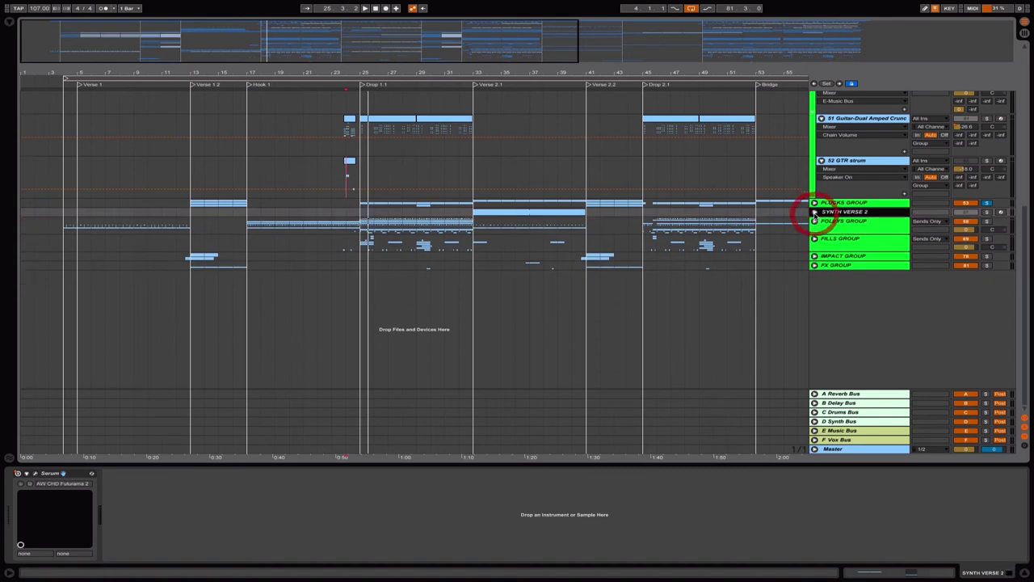
Step: Unfold FOLEYS GROUP, show the TURN SIGNAL/BLINKER track's effect, play the group soloed from bar 25, and fold it
left_click(815, 222)
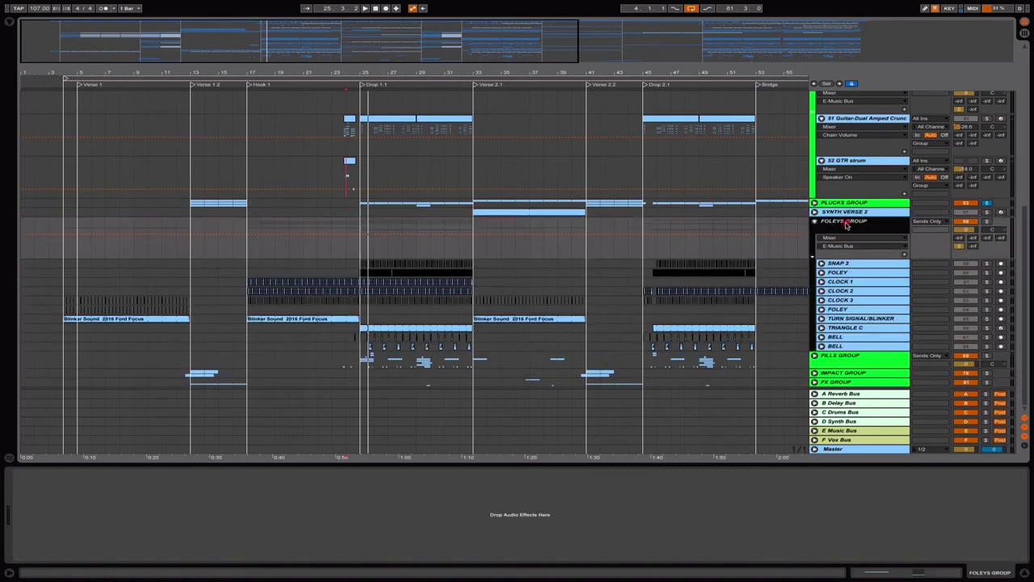
left_click(360, 243)
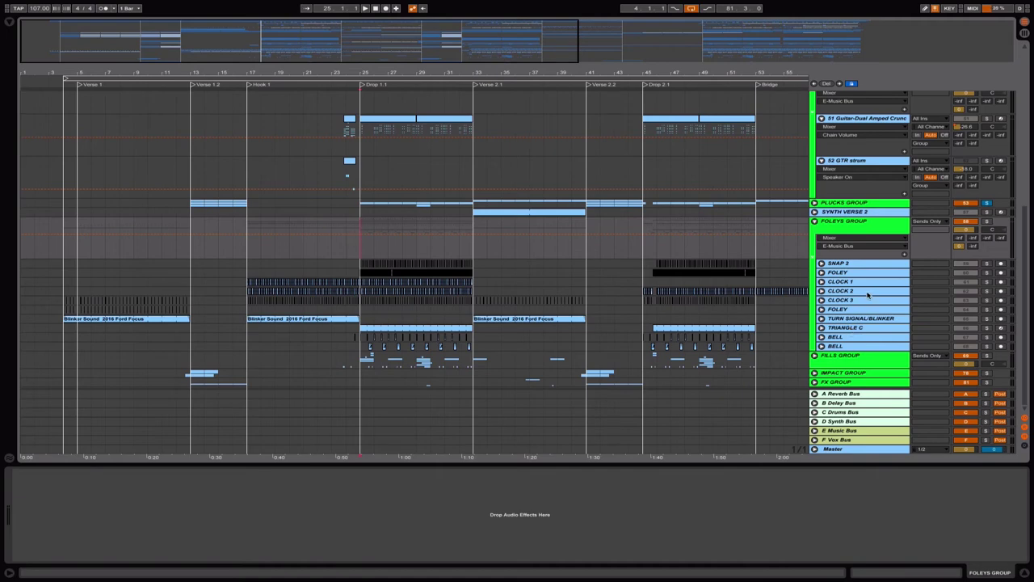
left_click(881, 318)
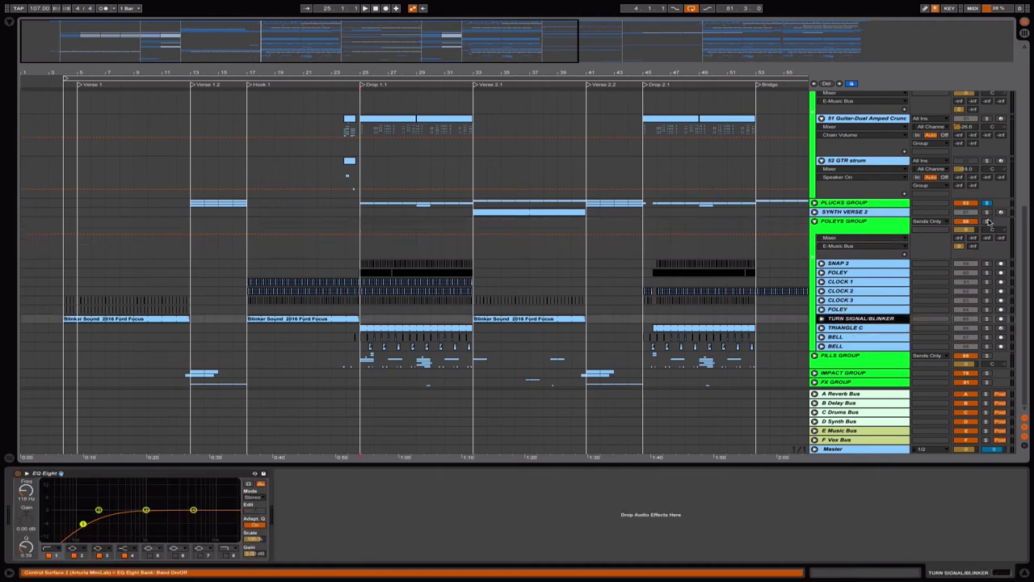
left_click(987, 222)
key("space")
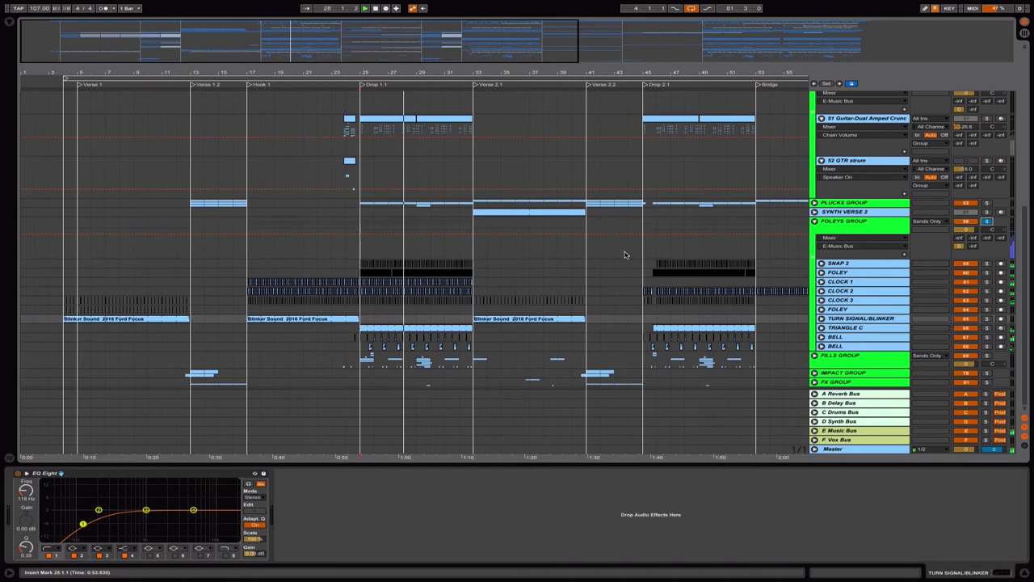
key("space")
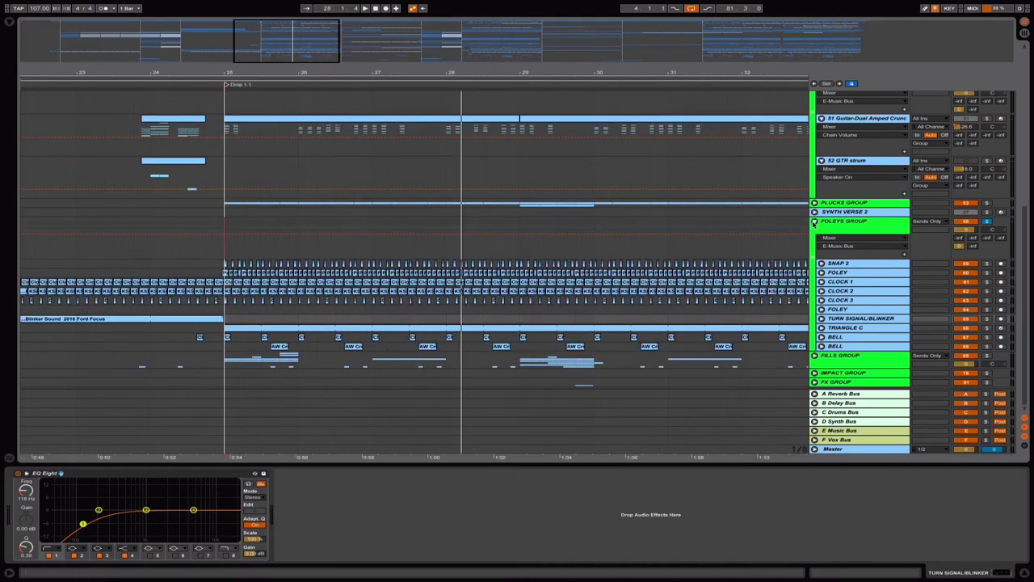
left_click(814, 221)
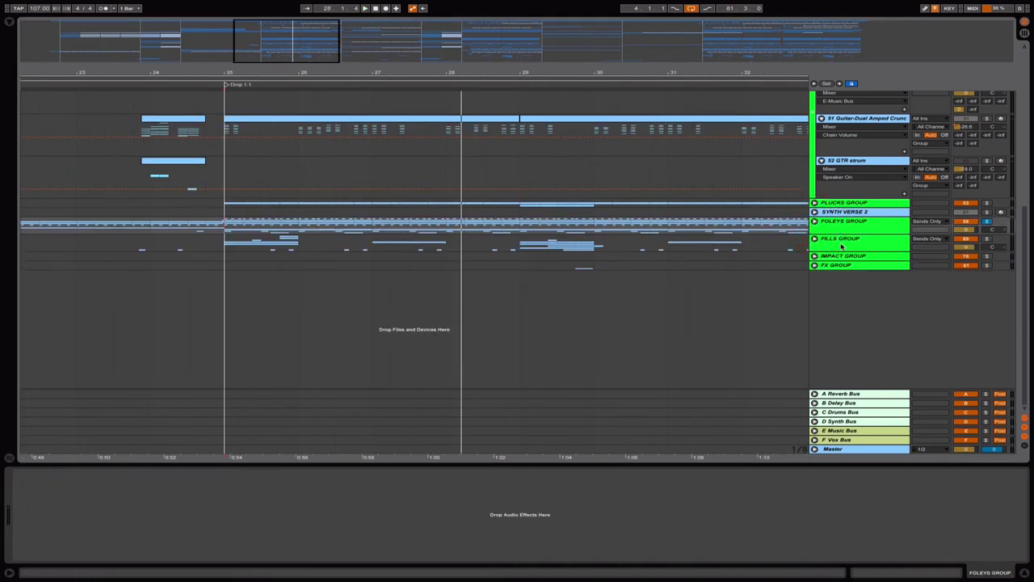
Step: Unfold FILLS GROUP and play Drop 1.1 from bar 25 with the group soloed
left_click(841, 241)
left_click(814, 238)
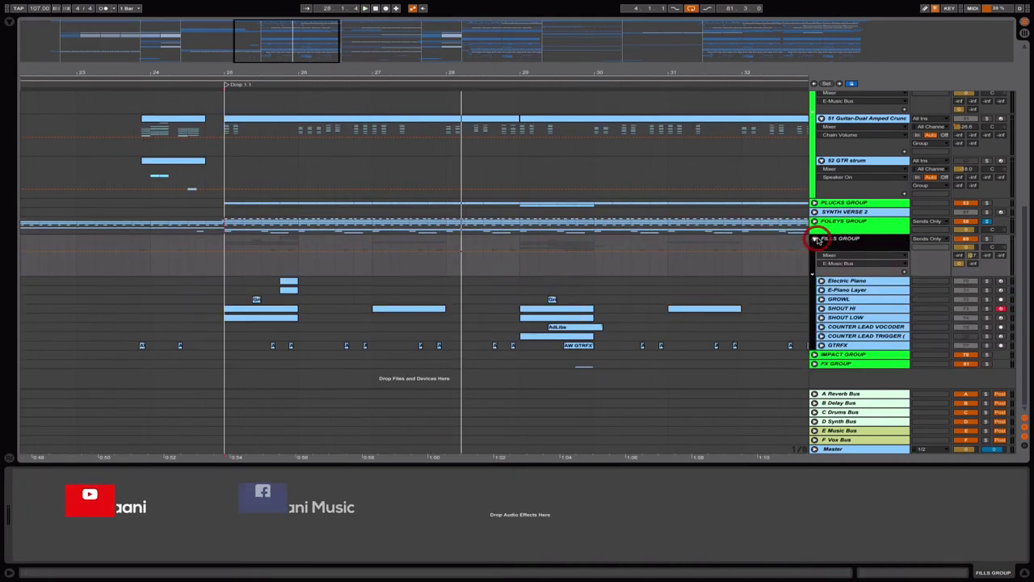
left_click(985, 239)
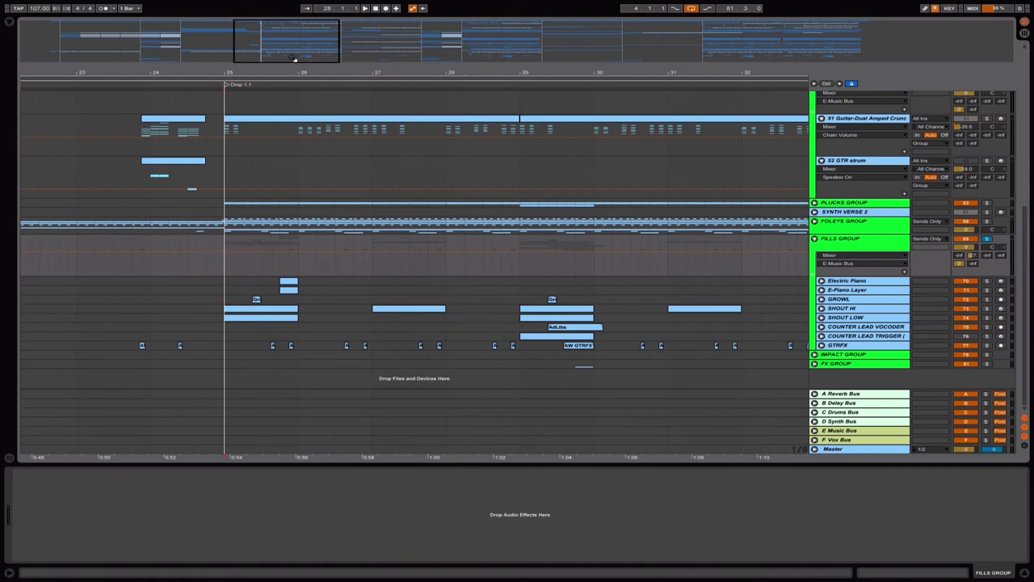
left_click_drag(295, 60, 295, 40)
key("space")
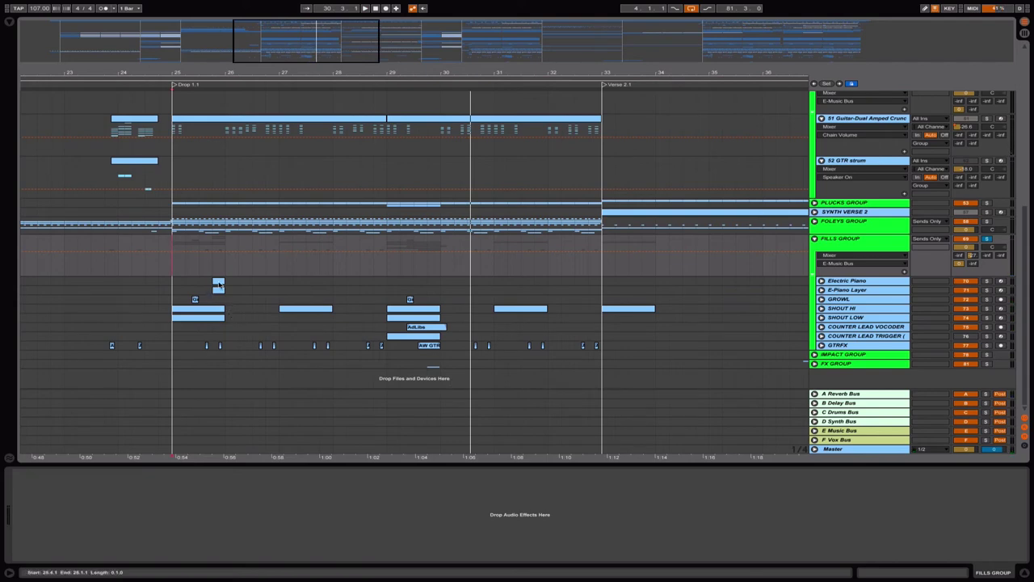
Step: Show the Electric Piano and E-Piano Layer fill clips at bar 25.4 and the instruments on both tracks
left_click(219, 283)
left_click_drag(286, 50, 272, 129)
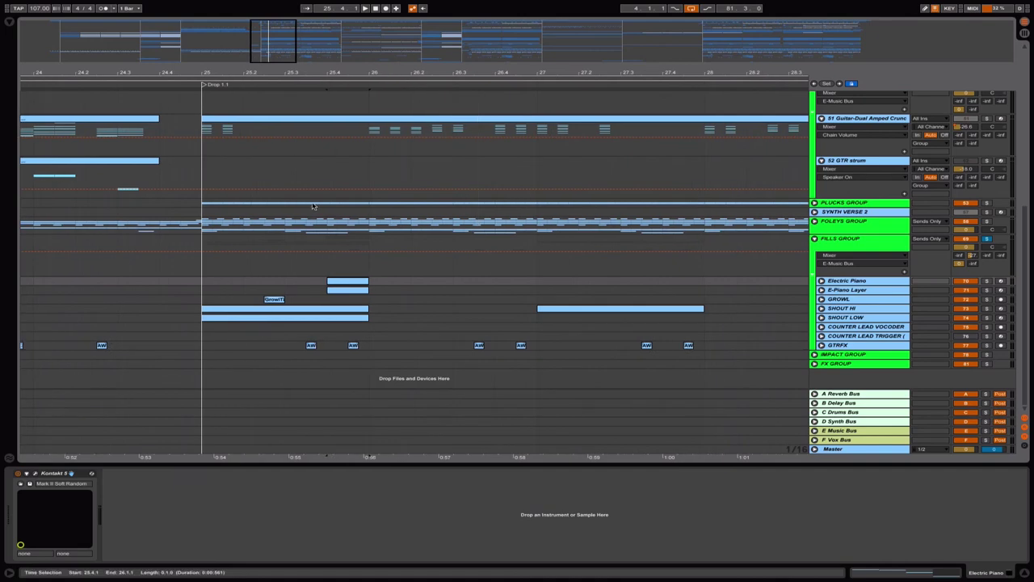
left_click(347, 289)
left_click(857, 291)
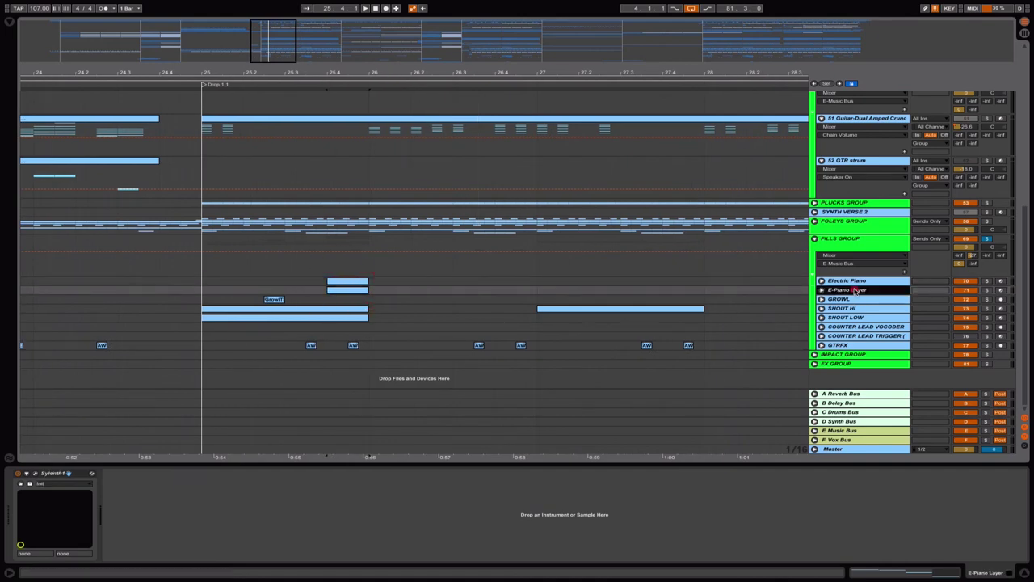
Step: Unfold and solo the Electric Piano track, play its bar 25.4 clip, and view its Kontakt 5 instrument
left_click(822, 282)
left_click(987, 280)
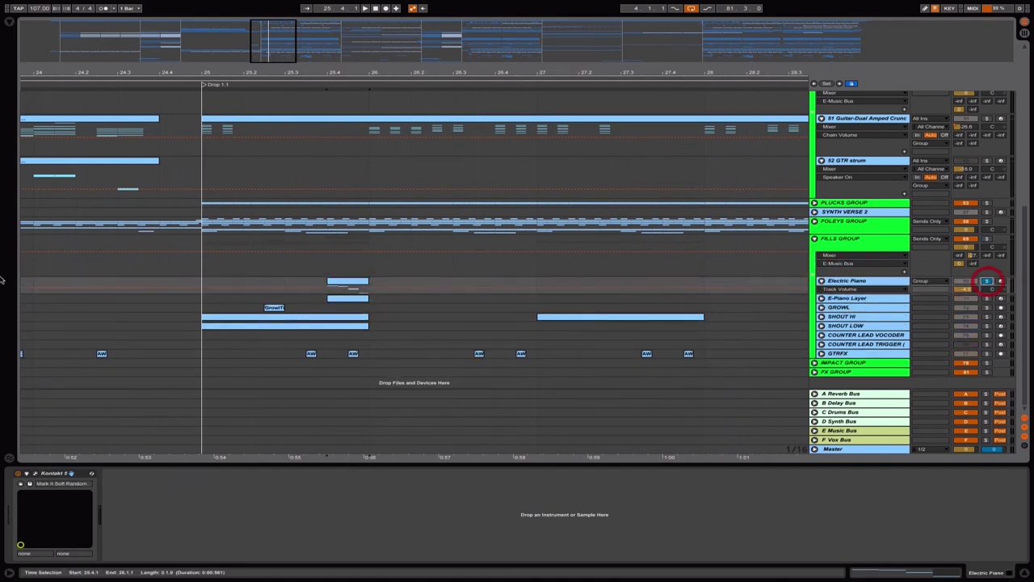
left_click(350, 281)
key("space")
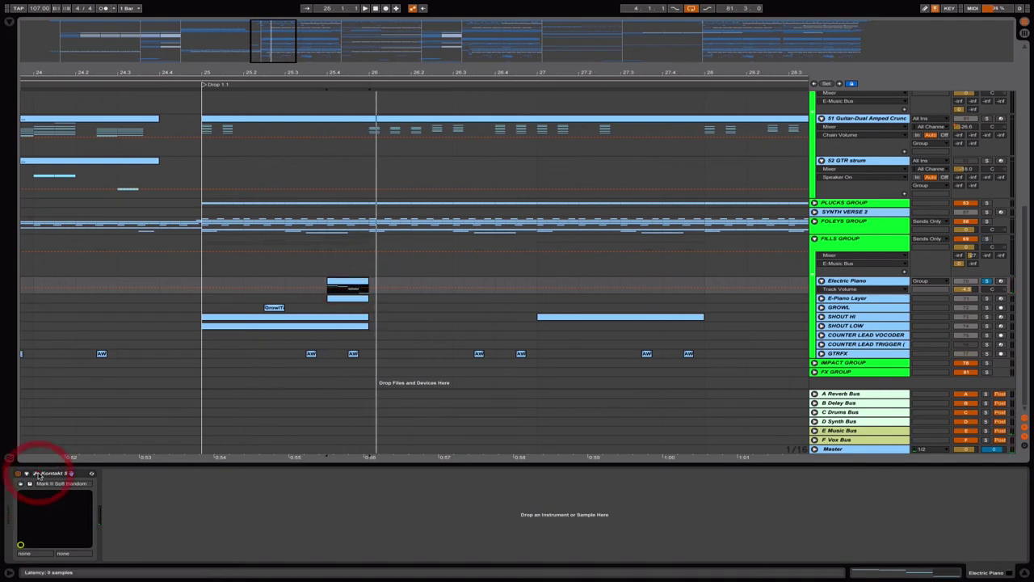
left_click(36, 473)
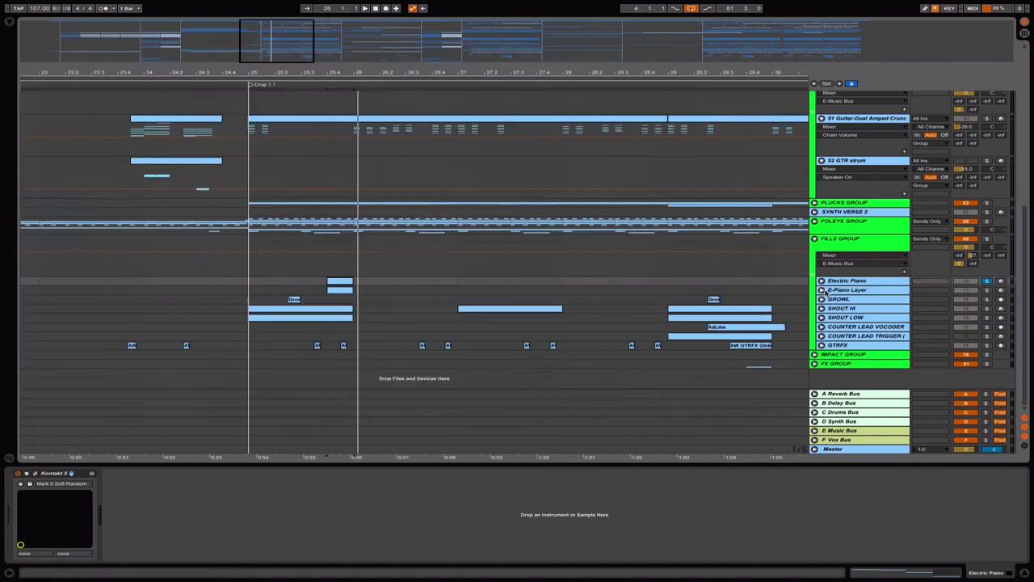
Step: Unfold and solo the E-Piano Layer track and play its clip at bar 25.4
left_click(340, 290)
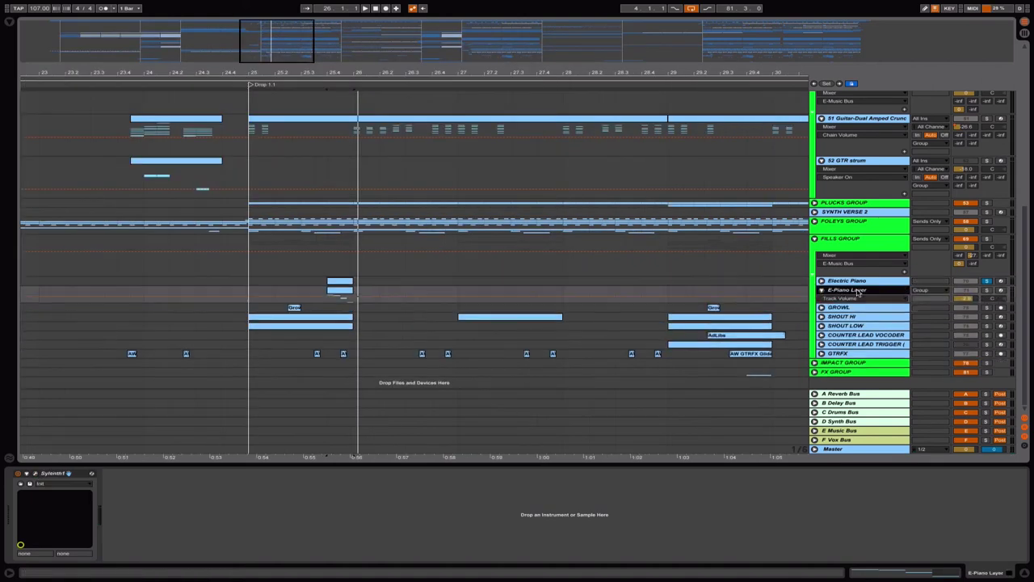
left_click(340, 289)
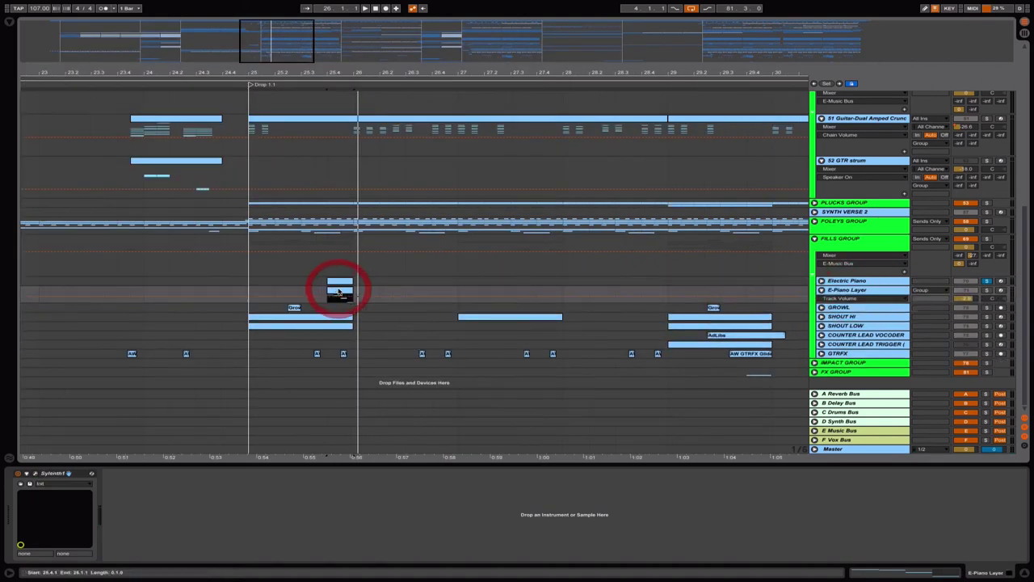
left_click(987, 290)
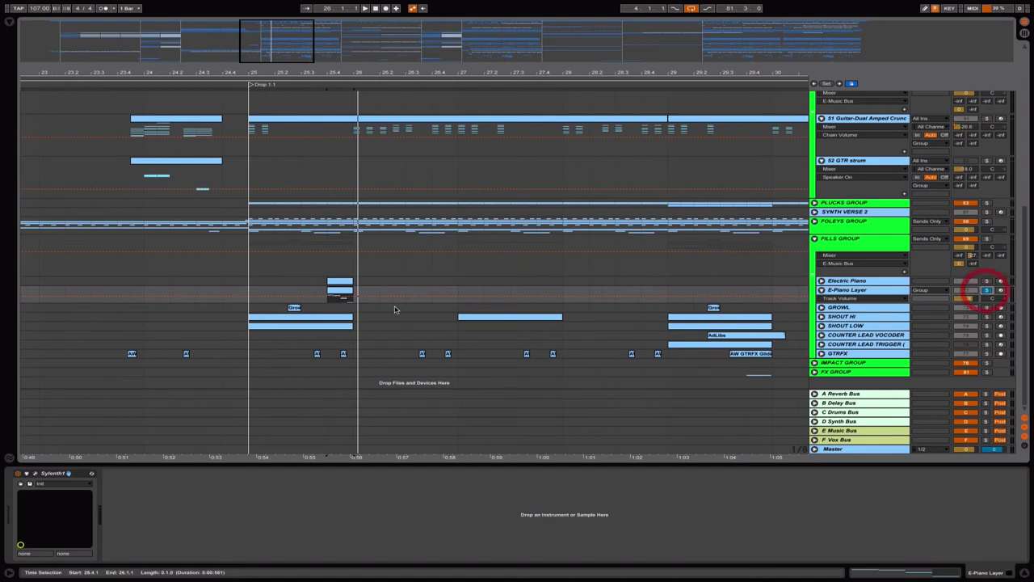
key("space")
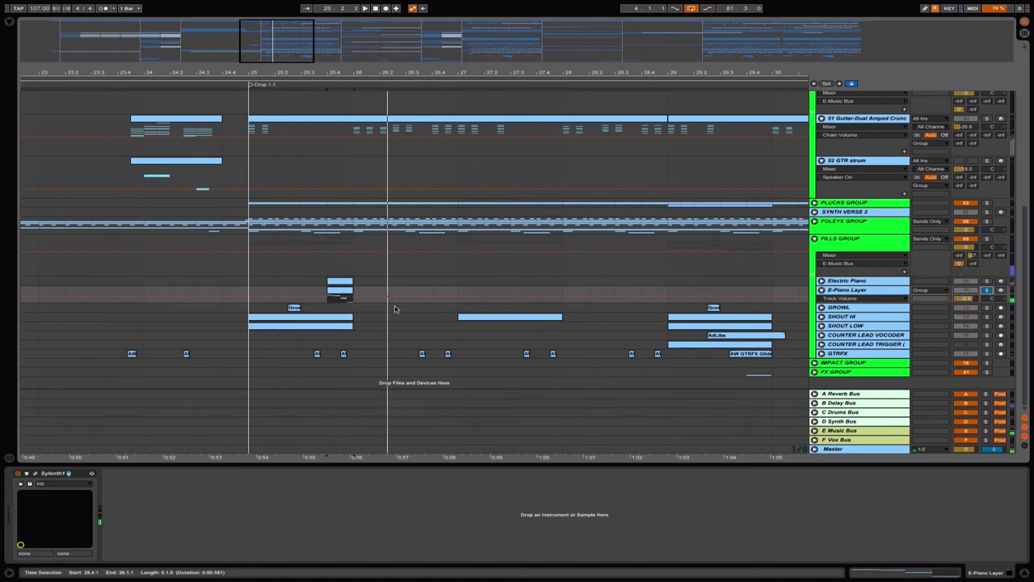
key("space")
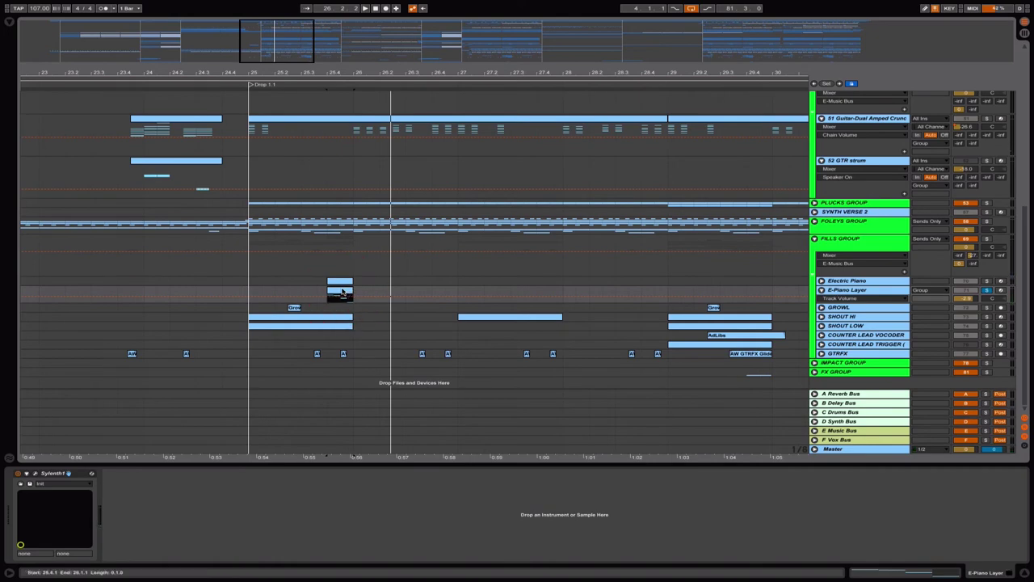
Step: Examine the E-Piano Layer track's Sylenth1 settings, close the synth window, and replay the soloed clip
left_click(848, 289)
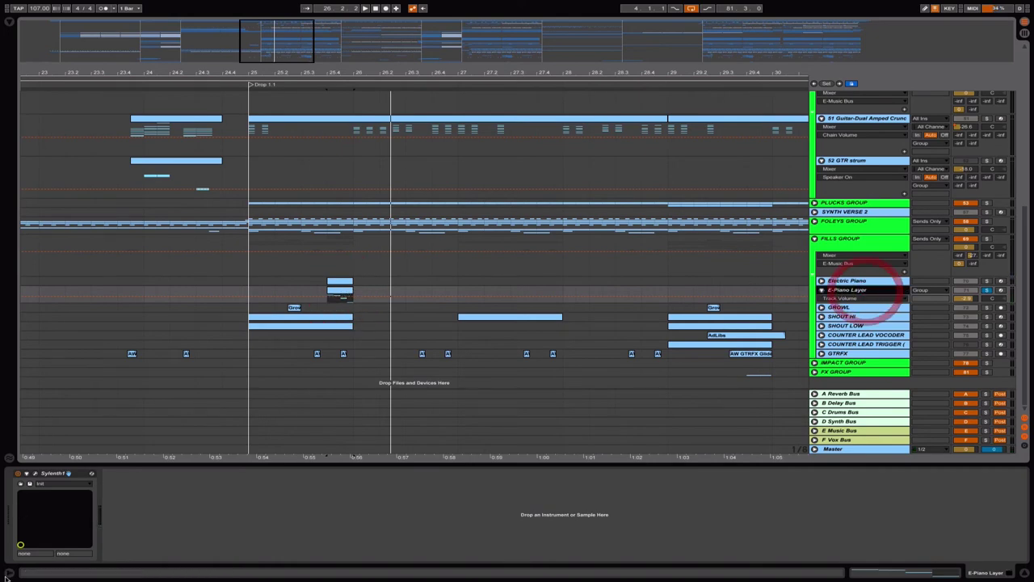
left_click(35, 473)
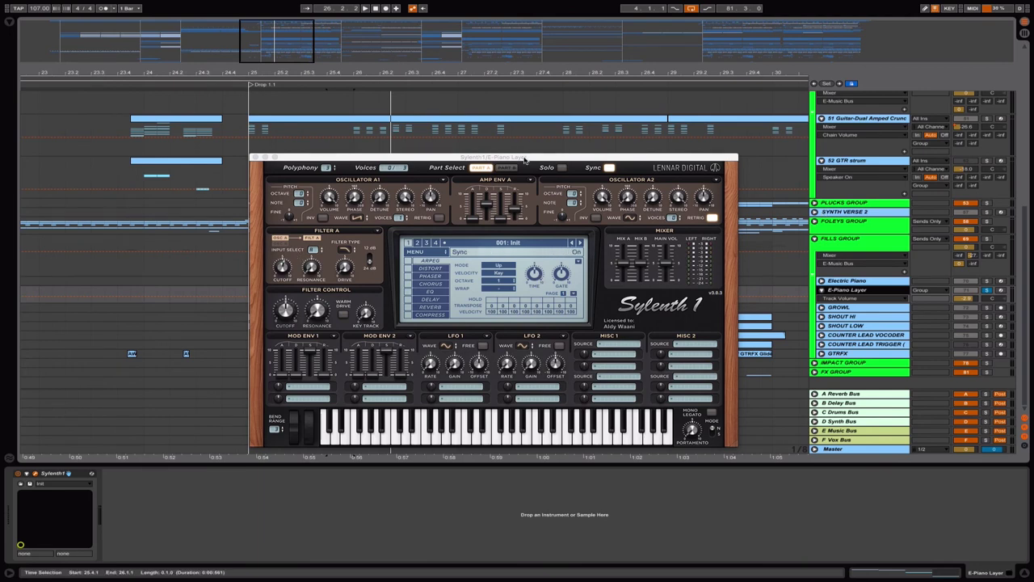
left_click_drag(524, 159, 402, 203)
left_click(133, 206)
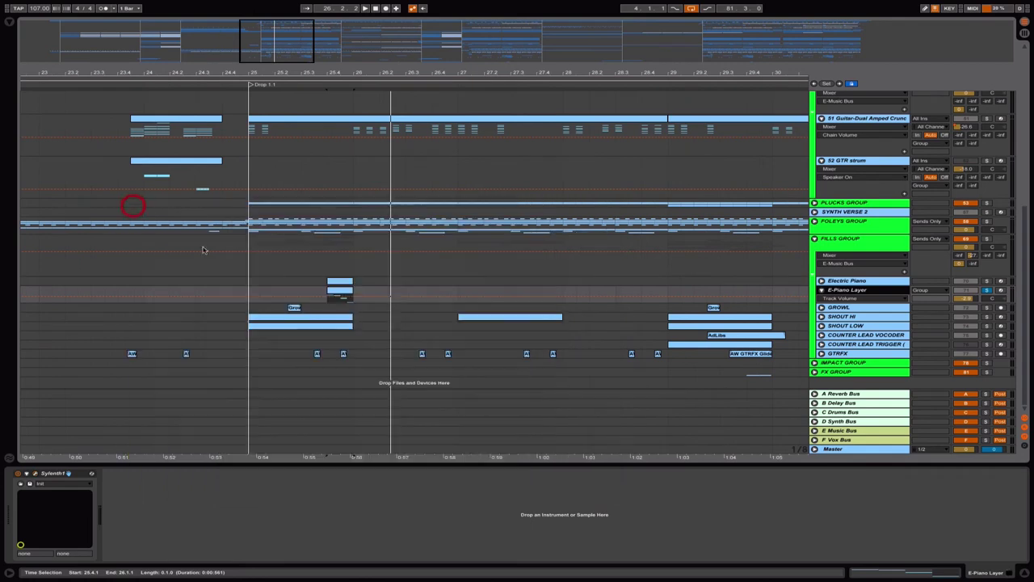
key("space")
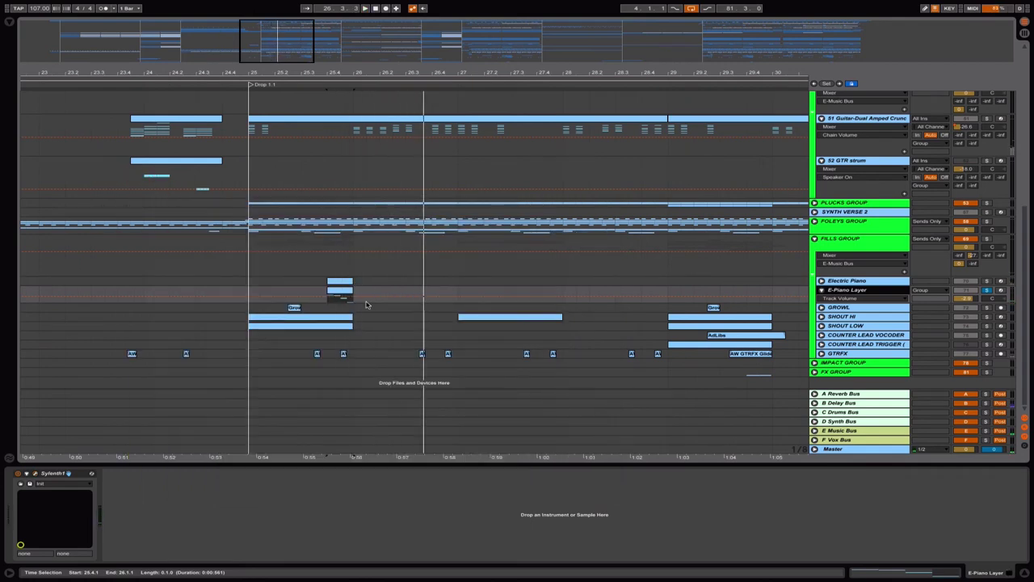
Step: Unfold and solo the GROWL track and play its clip at bar 25.2.3
left_click_drag(293, 30, 294, 10)
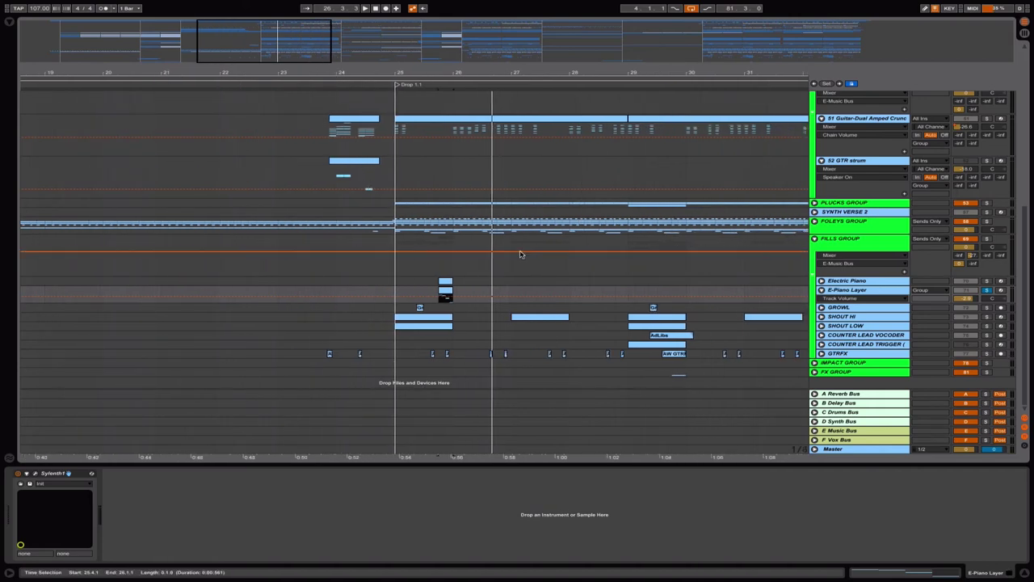
left_click(841, 308)
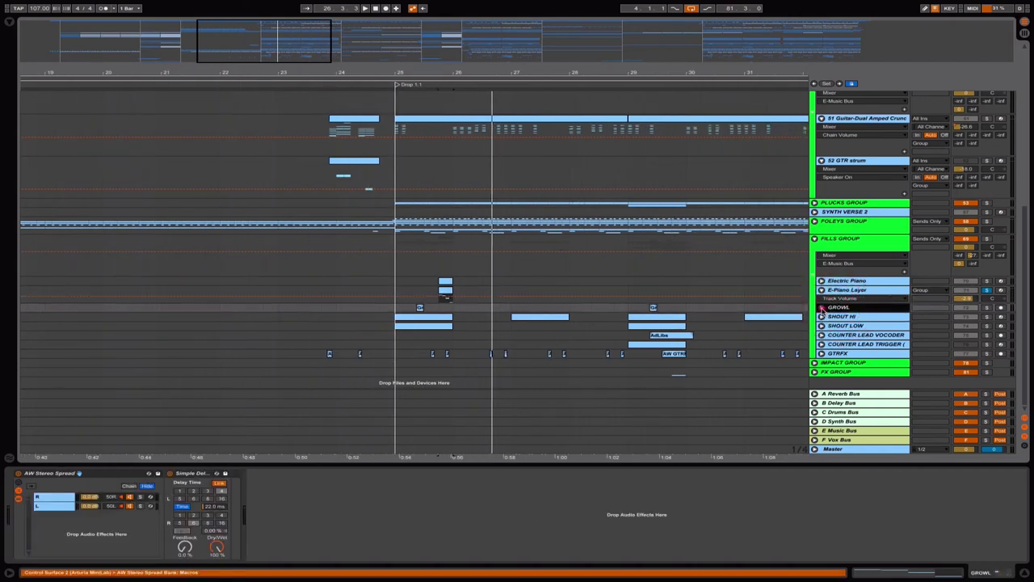
left_click(821, 307)
left_click(420, 310)
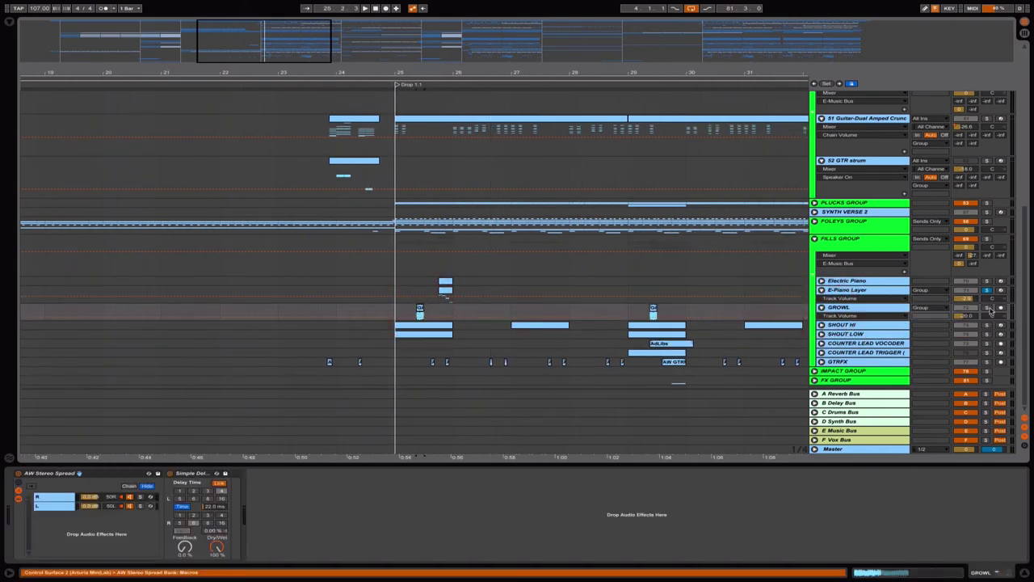
left_click(989, 308)
key("space")
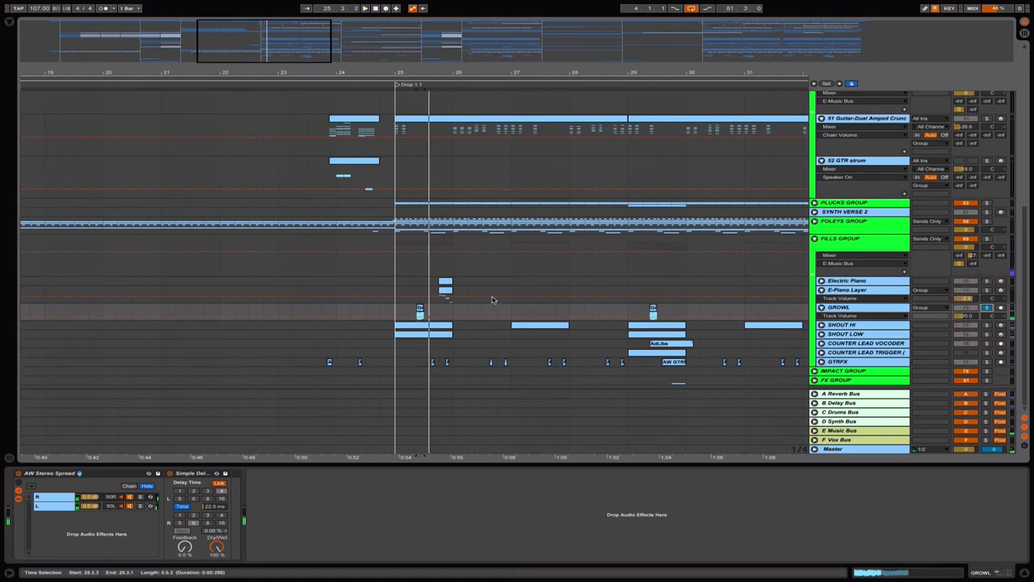
Step: Unfold the SHOUT HI and SHOUT LOW tracks, and play SHOUT HI soloed from bar 25
left_click(838, 327)
left_click(822, 325)
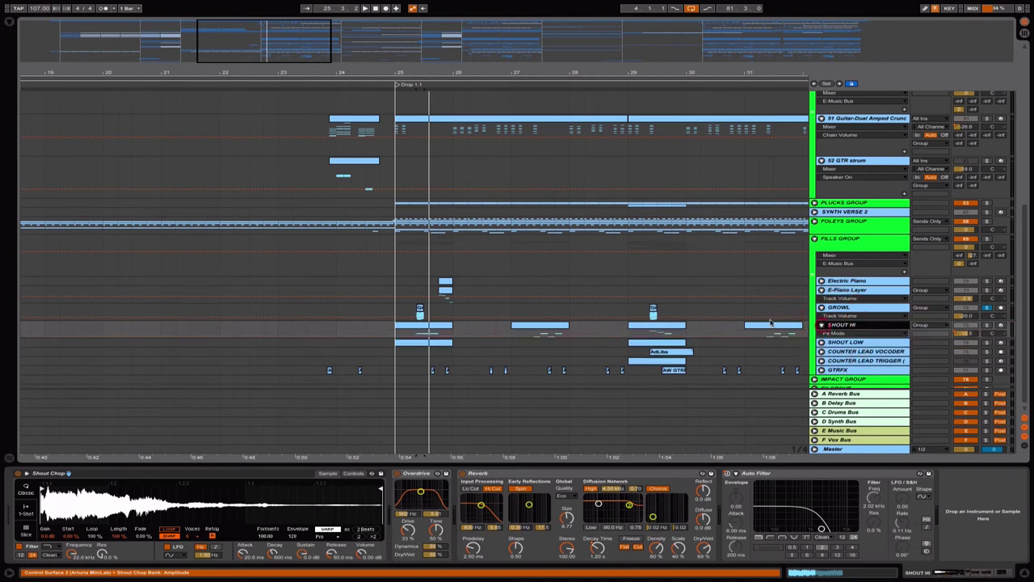
scroll(643, 300, "left", 1)
left_click(822, 338)
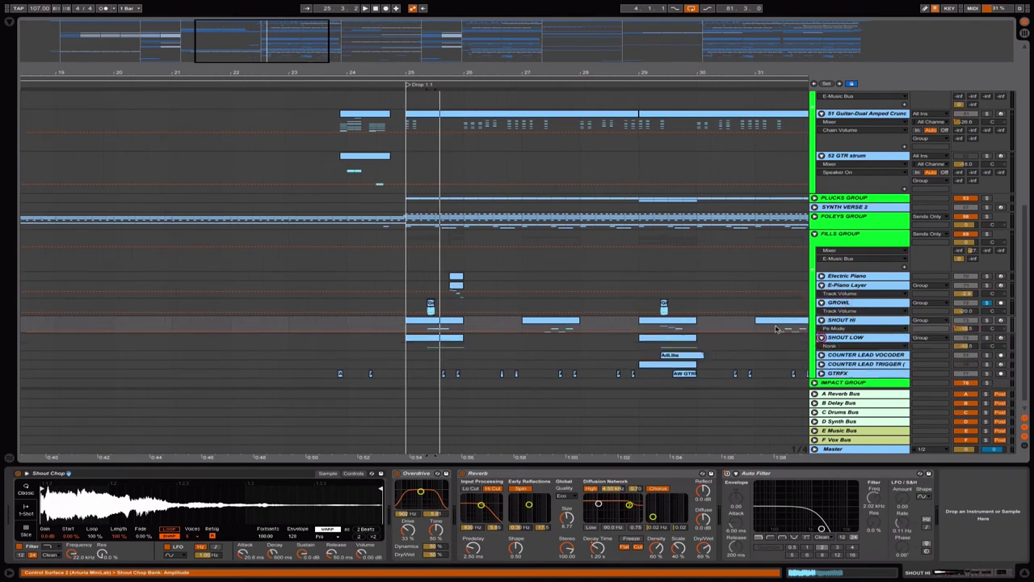
left_click_drag(262, 40, 280, 68)
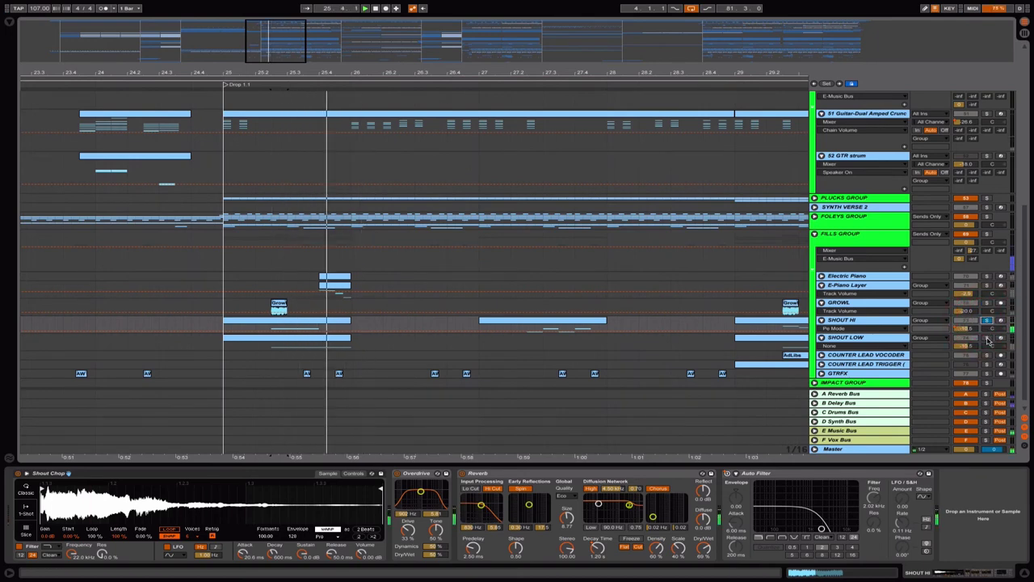
left_click(221, 323)
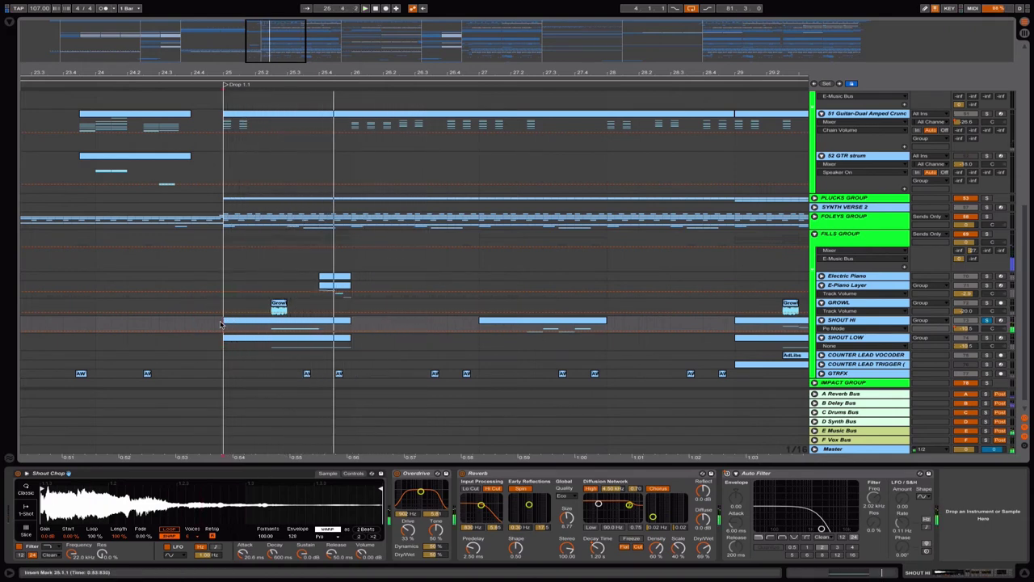
Step: Unfold the ACAPELLA track and show the Maren Acapella clip around the first drop with its effects
left_click(235, 473)
scroll(409, 165, "up", 10)
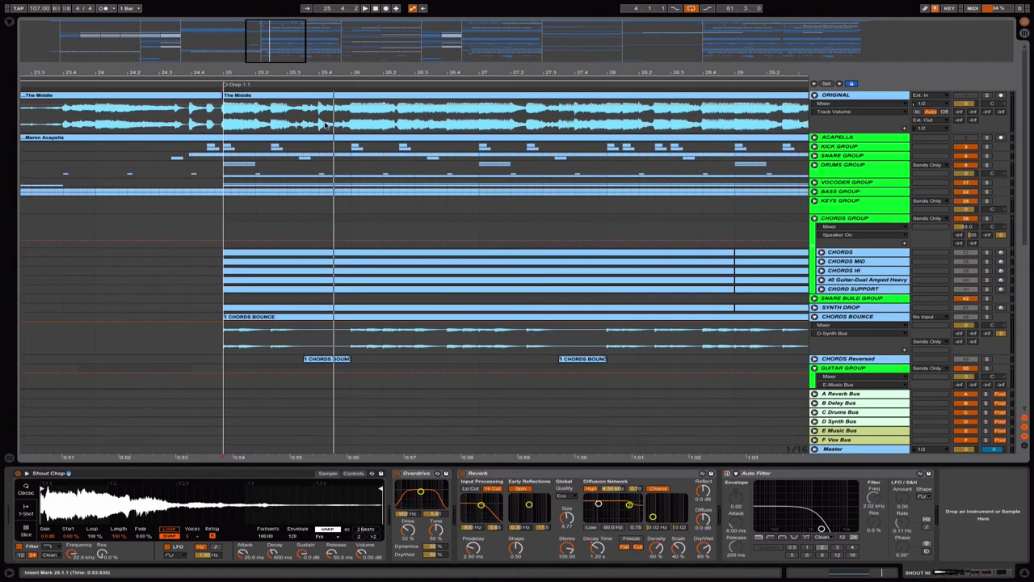
scroll(335, 130, "down", 1)
scroll(335, 130, "up", 1)
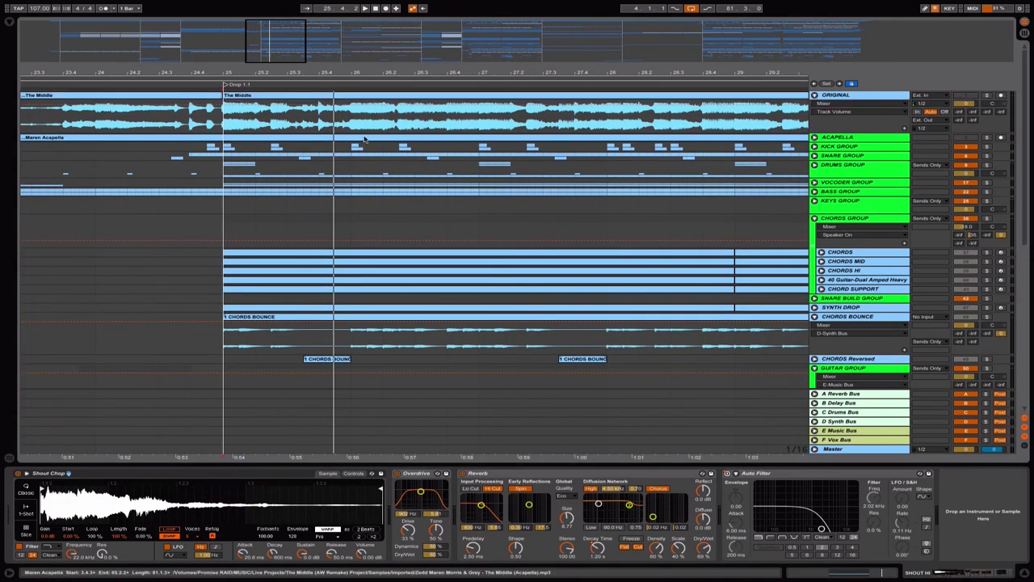
left_click(815, 138)
left_click(350, 138)
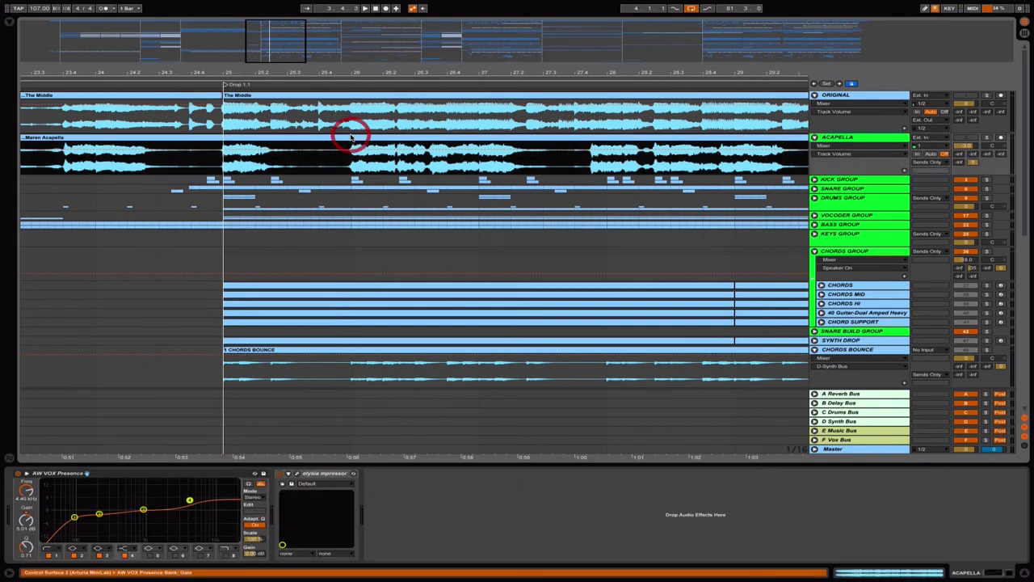
scroll(362, 178, "down", 10)
scroll(364, 195, "left", 1)
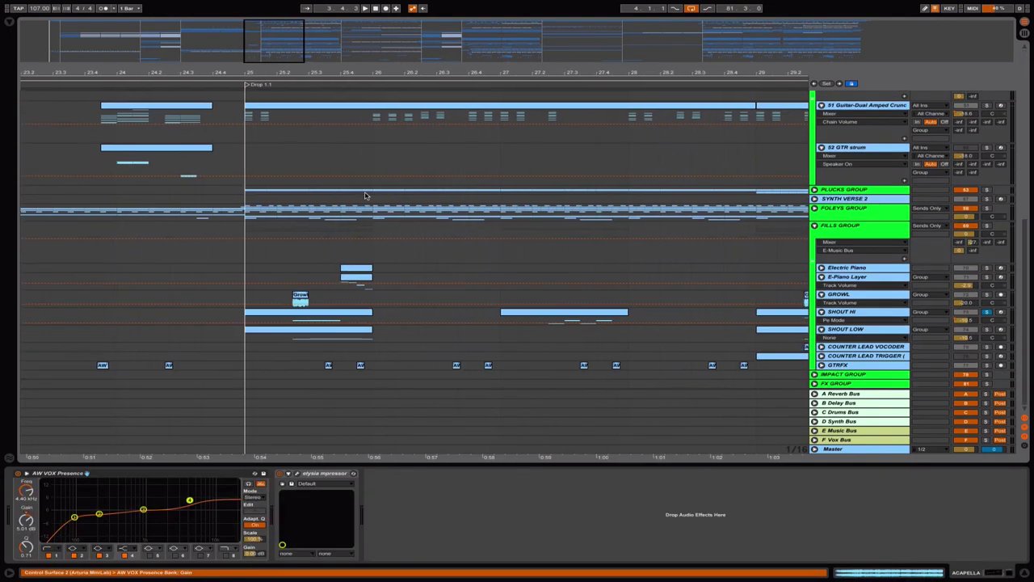
Step: Show the SHOUT HI track's Shout Chop sampler controls, inspect the bar 25 clip's MIDI notes, and replay the track
left_click(320, 317)
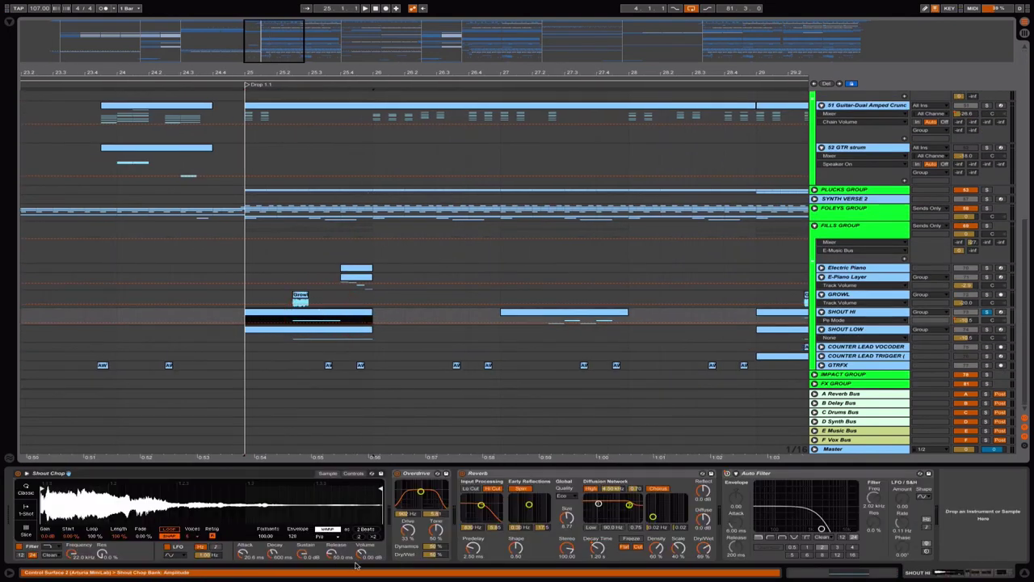
left_click(354, 474)
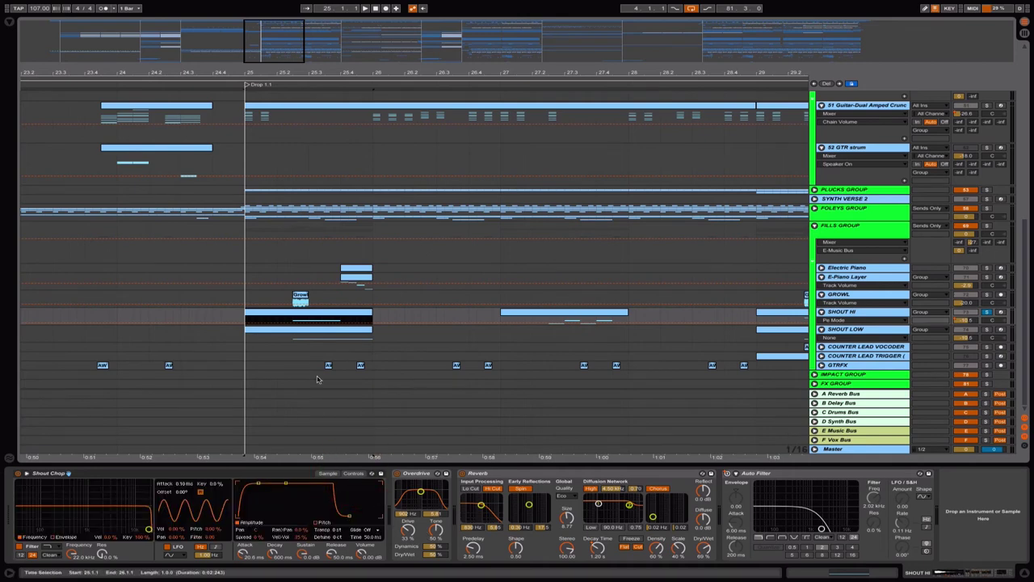
double_click(315, 310)
left_click(345, 346)
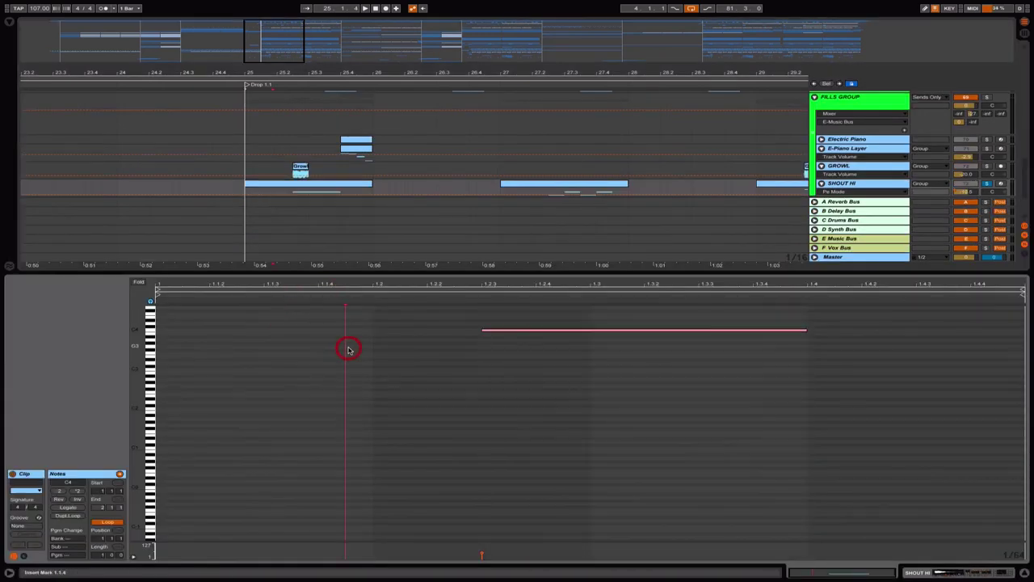
scroll(549, 422, "up", 1)
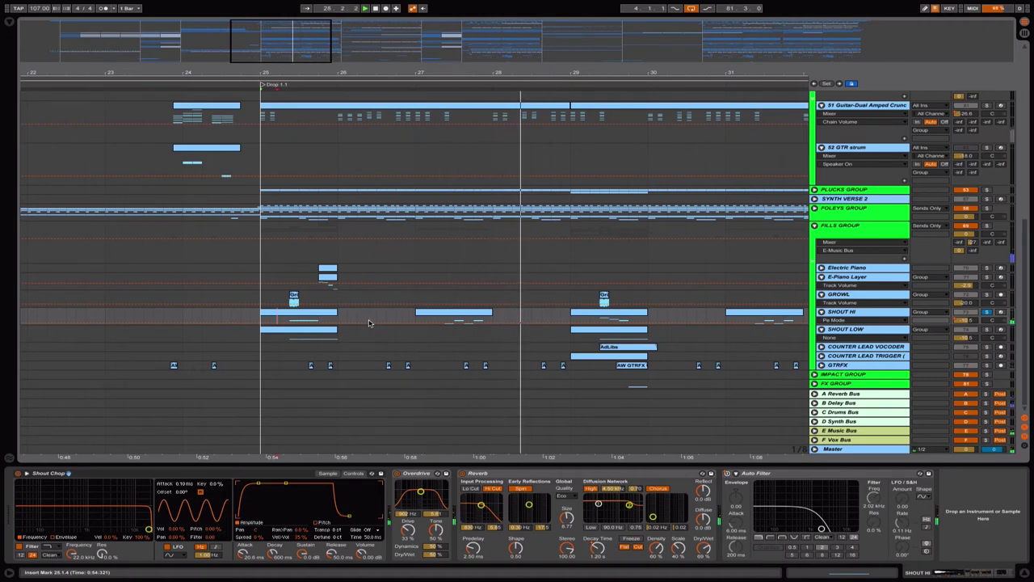
Step: Solo the SHOUT LOW track, play its bar 25 clip, and show its Shout Chop sampler controls
left_click(295, 332)
key("space")
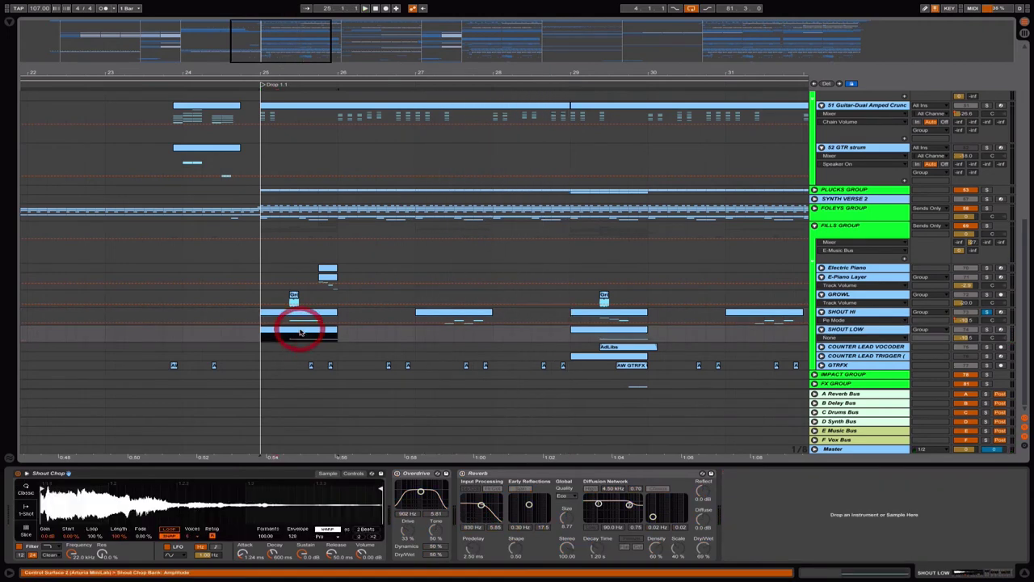
left_click(885, 330)
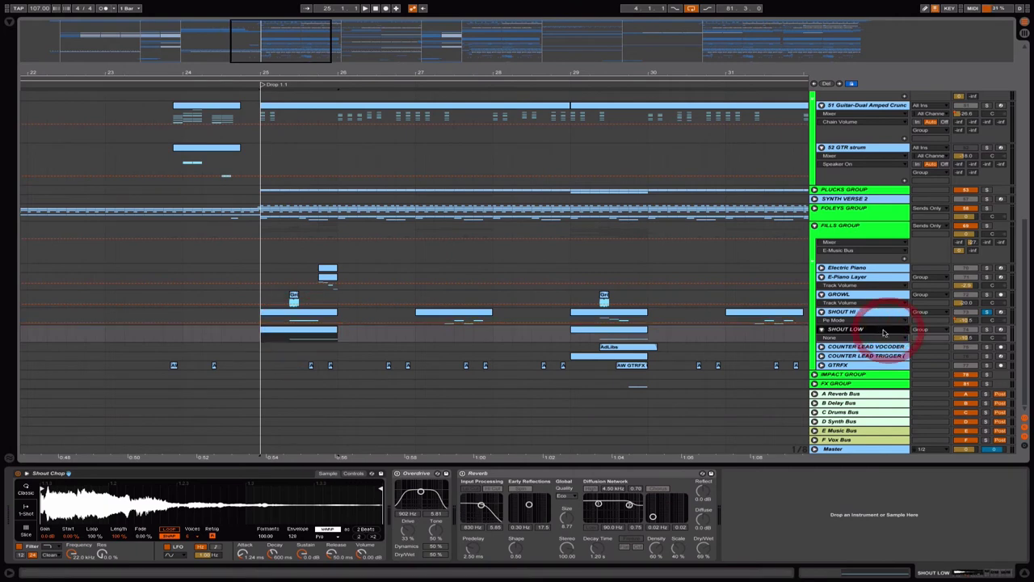
left_click(987, 330)
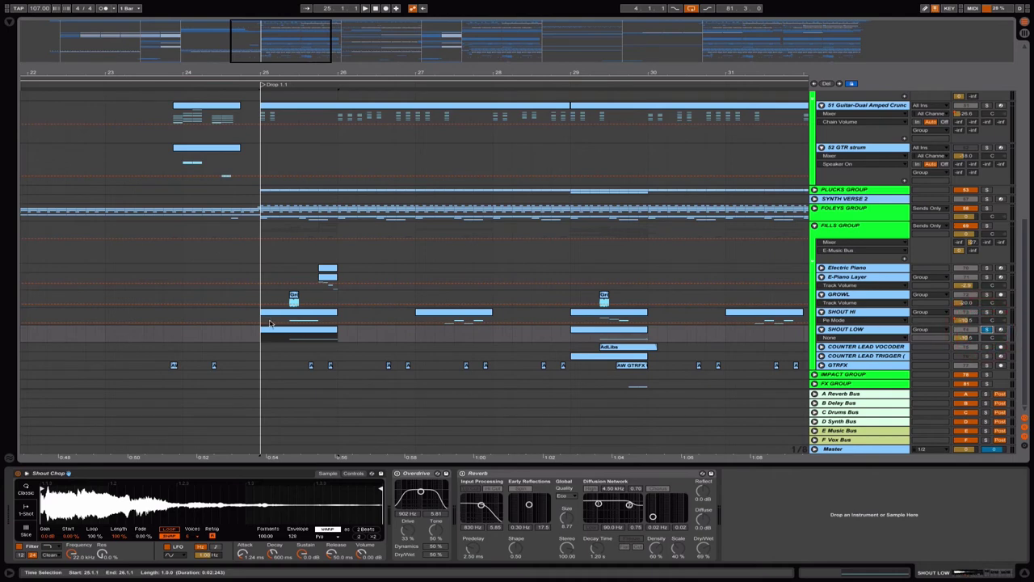
left_click(296, 332)
key("space")
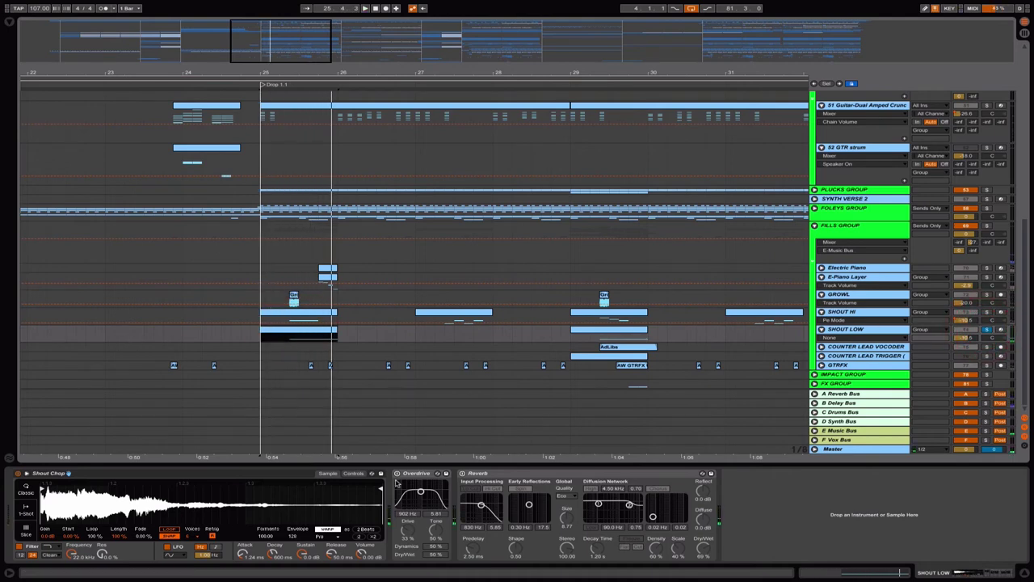
left_click(354, 474)
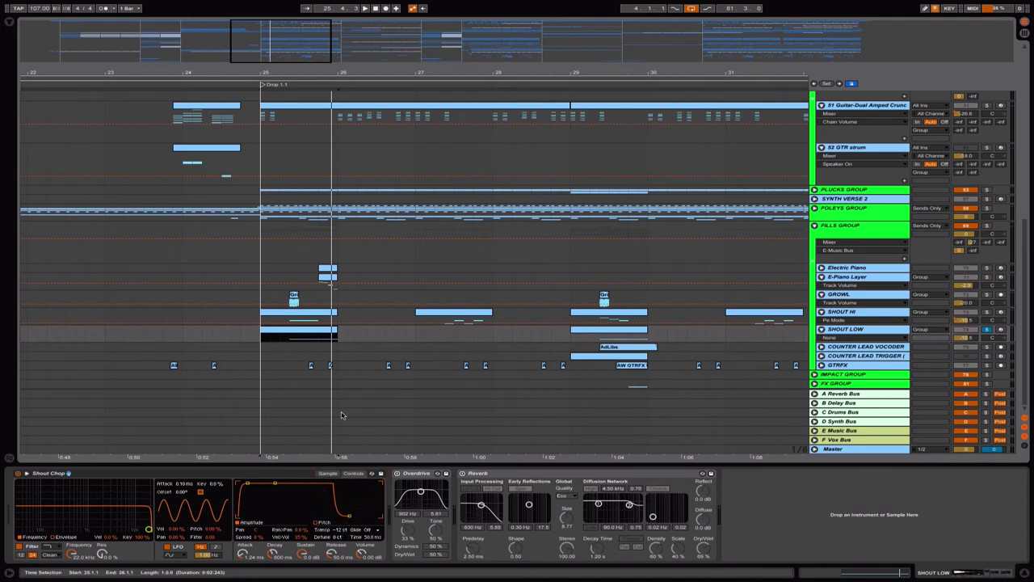
Step: Unsolo the SHOUT LOW track and set the playback start at bar 29
left_click(864, 333)
key("s")
scroll(455, 335, "right", 3)
left_click(455, 335)
scroll(565, 329, "right", 3)
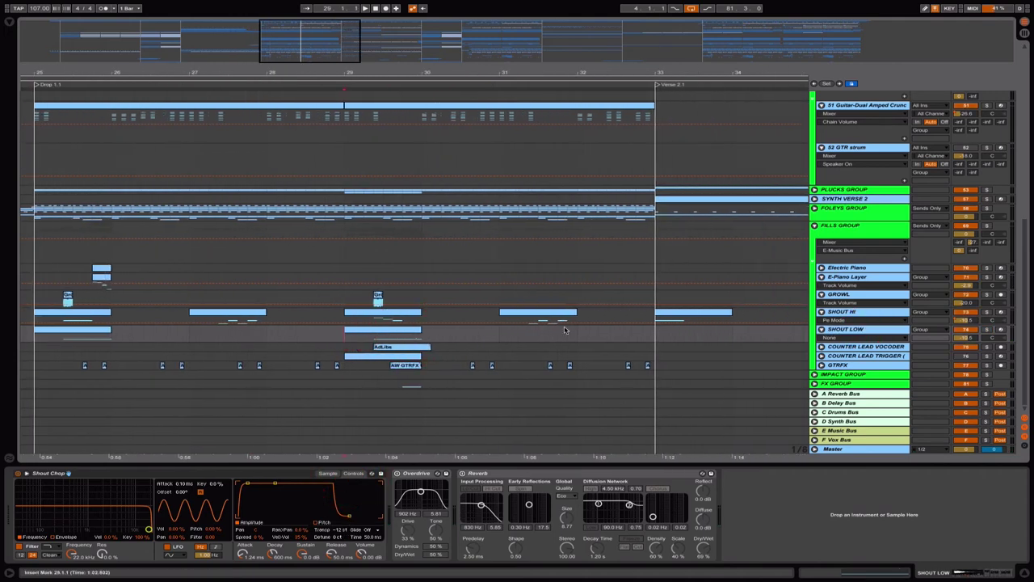
Step: Unfold and enlarge the COUNTER LEAD VOCODER and COUNTER LEAD TRIGGER tracks, and place the insert marker at bar 29
left_click(866, 346)
left_click(822, 348)
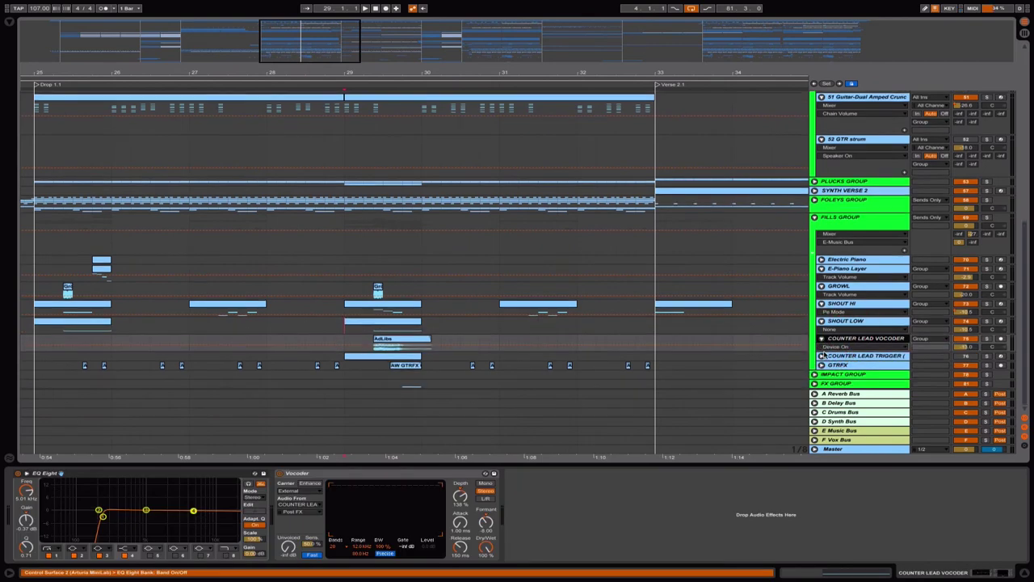
left_click_drag(832, 353, 830, 361)
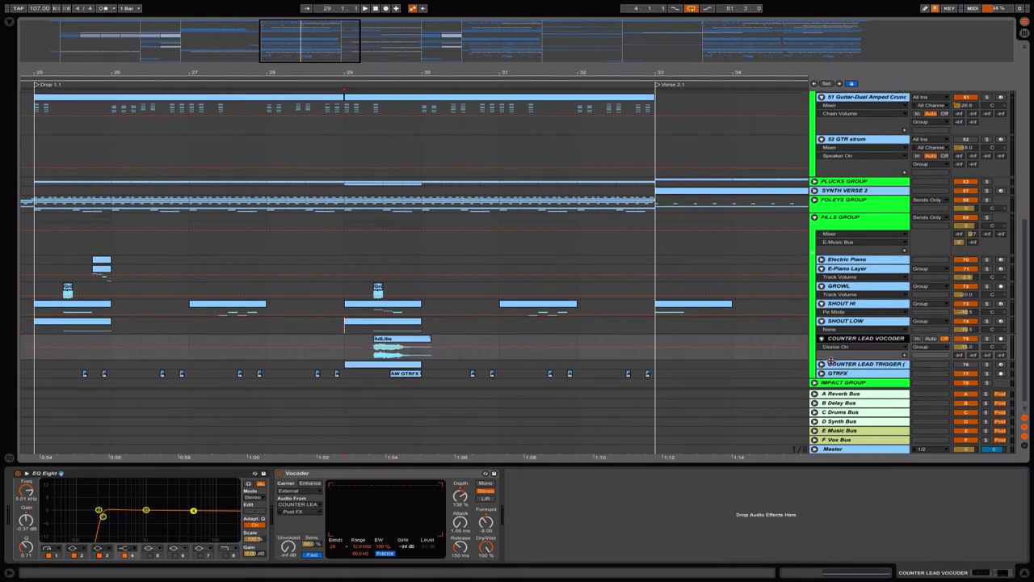
left_click(822, 363)
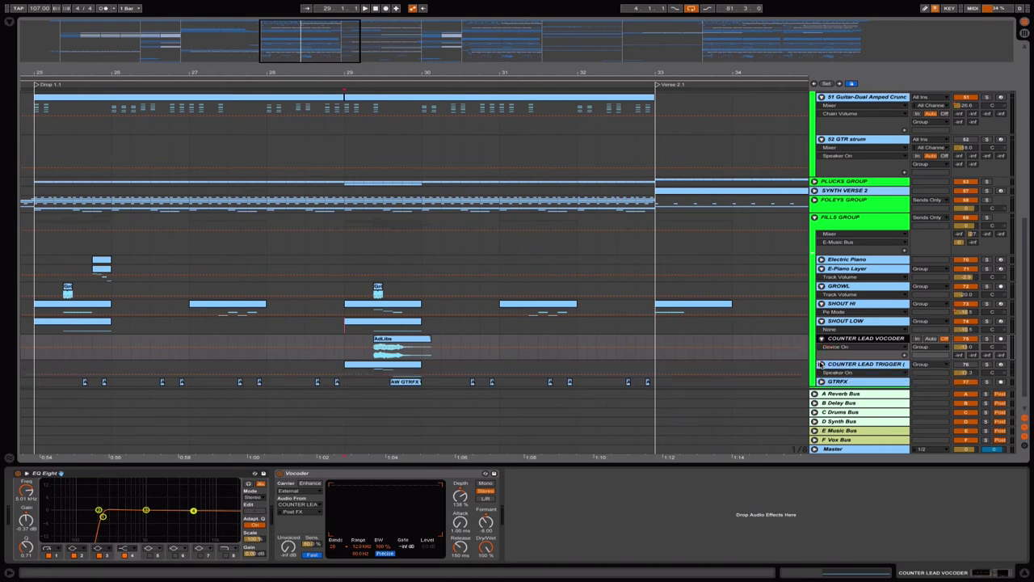
scroll(326, 356, "down", 2)
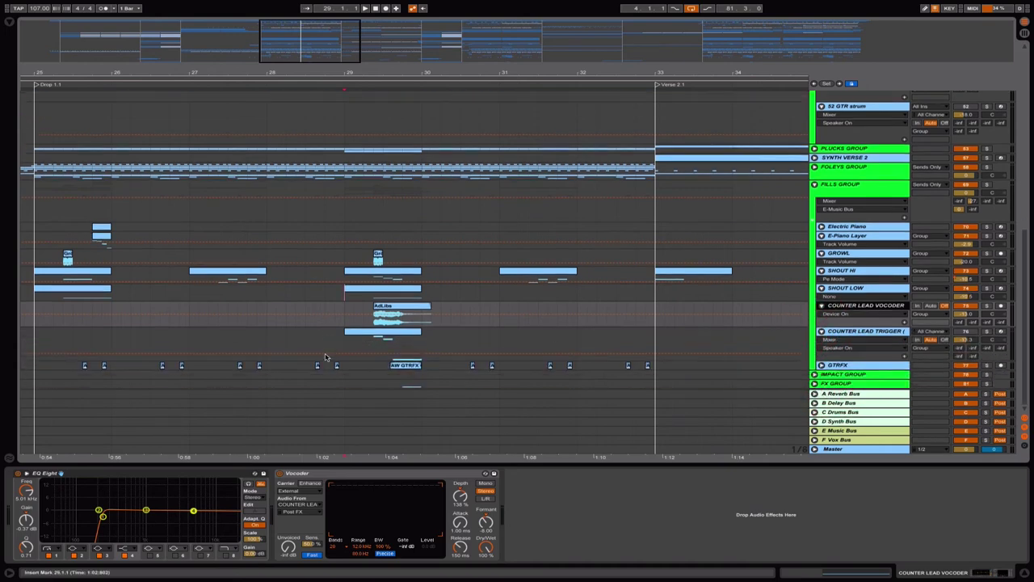
left_click(340, 319)
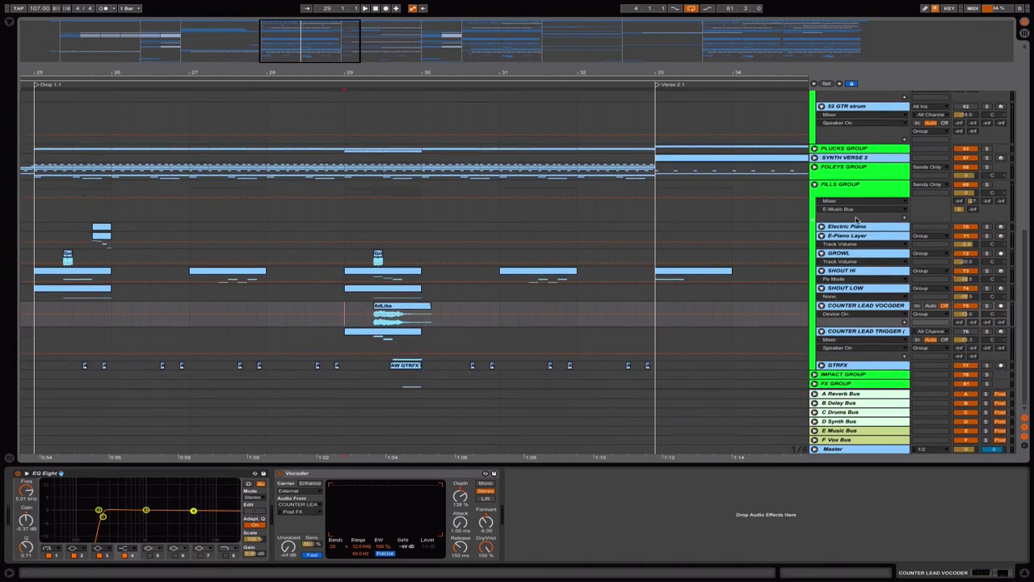
Step: Play the COUNTER LEAD VOCODER track soloed from bar 29, and replay the passage with the whole FILLS GROUP soloed
left_click(986, 307)
key("space")
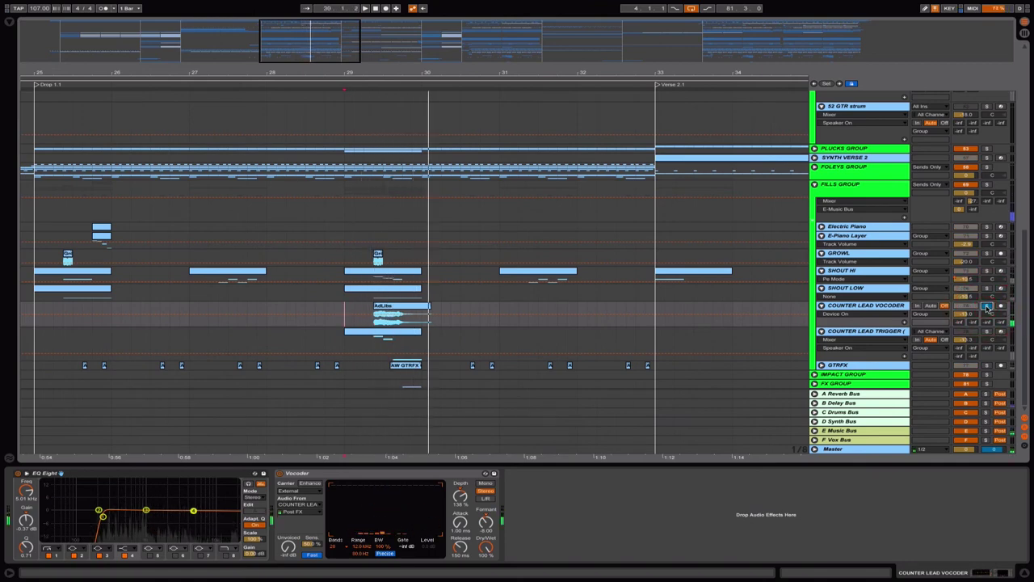
key("space")
key("space")
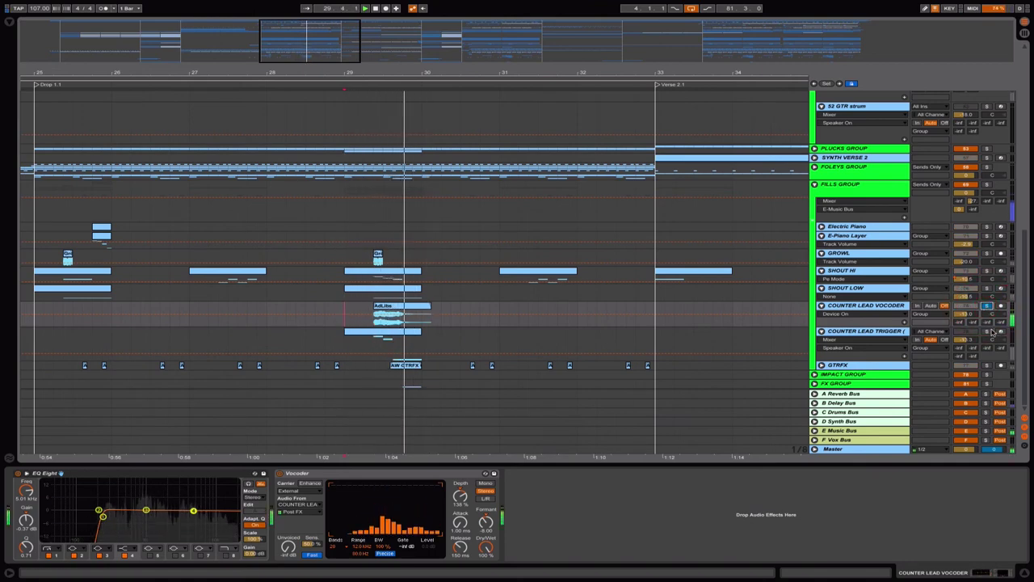
key("space")
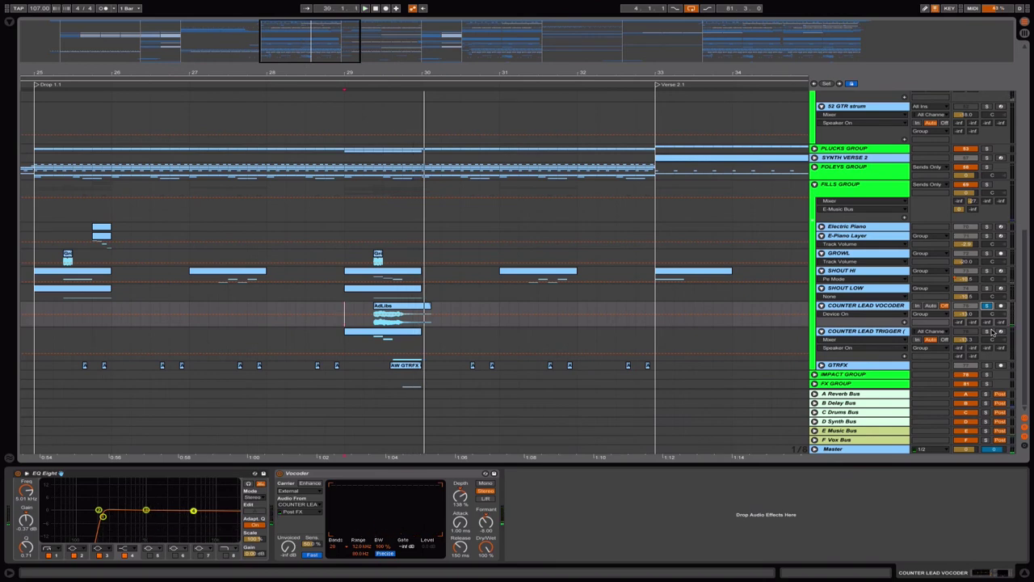
key("space")
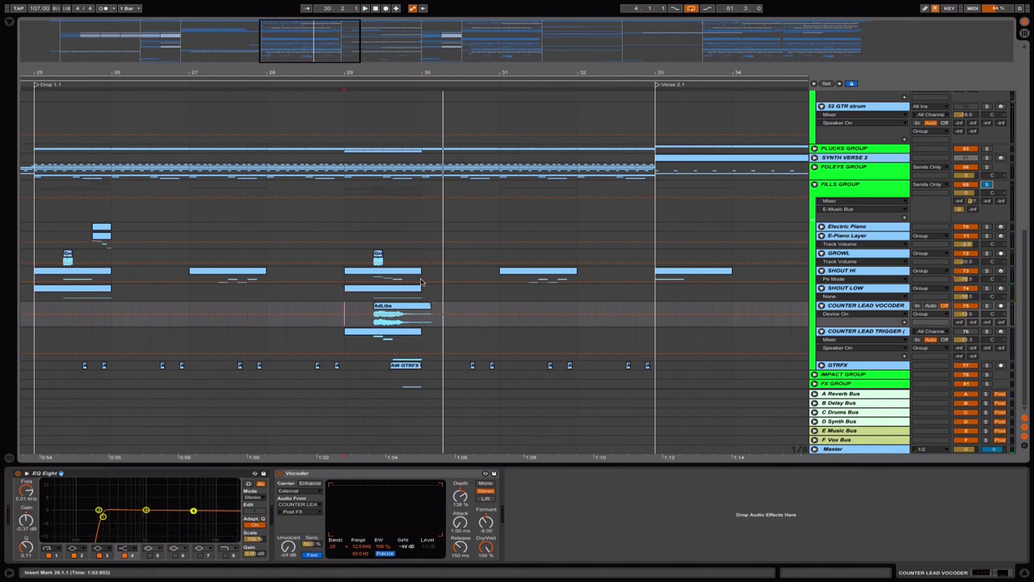
scroll(344, 291, "left", 3)
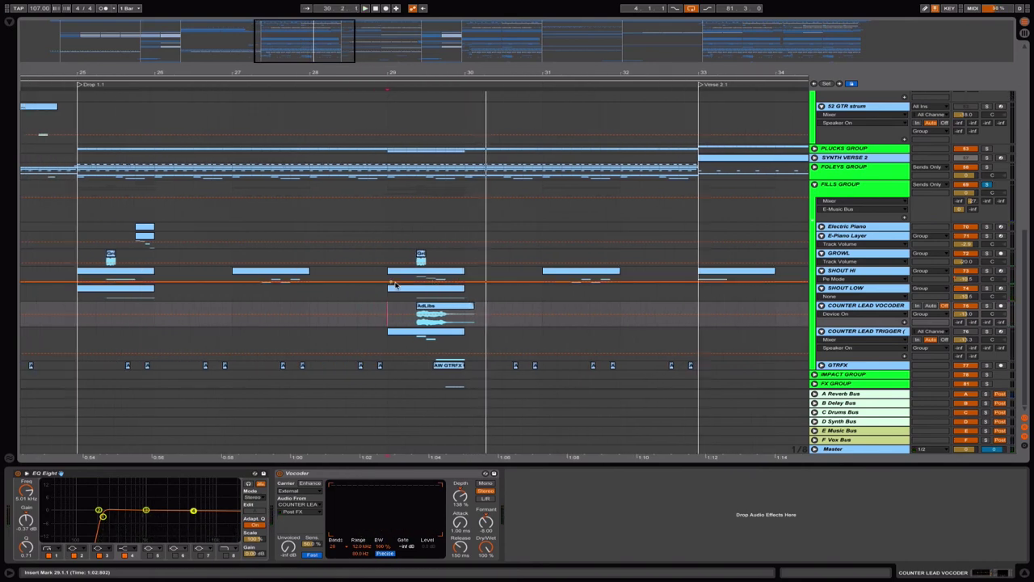
Step: Show the GTRFX track's guitar effect clips around Drop 1.1 and play the soloed fills from its bar 25 clip
left_click(837, 365)
scroll(510, 328, "down", 1)
scroll(510, 328, "left", 1)
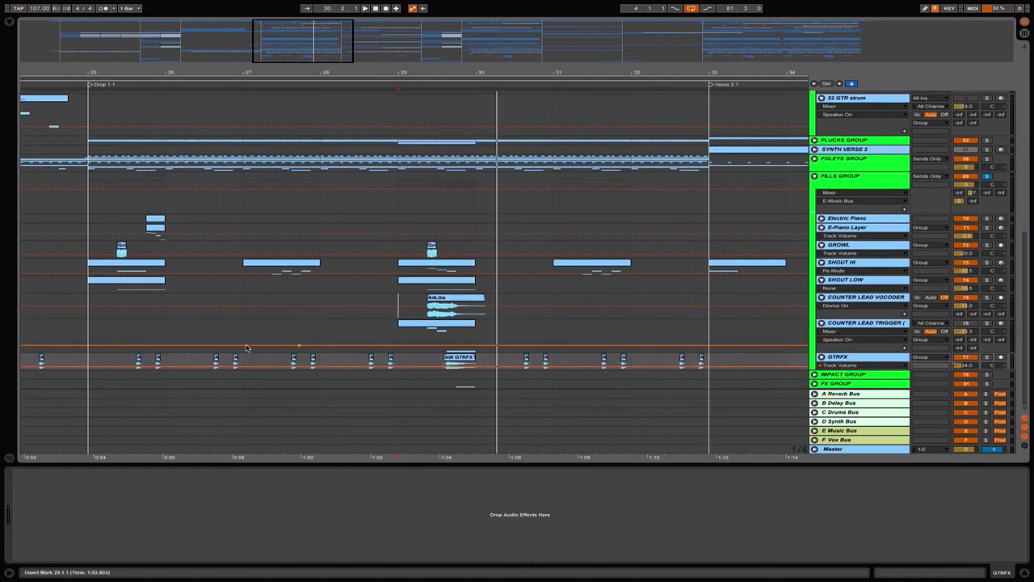
left_click(138, 358)
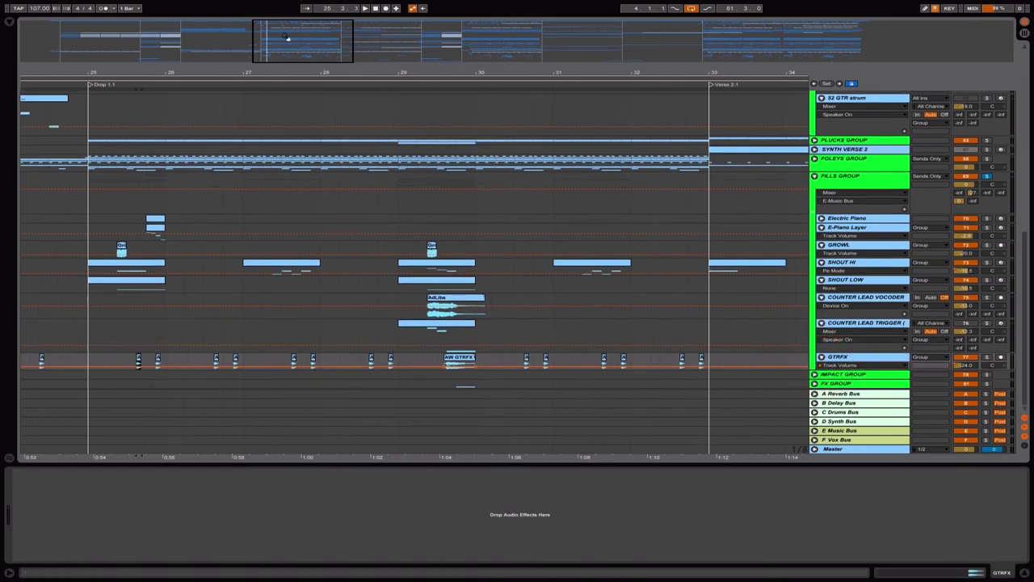
mouse_move(286, 39)
left_mouse_down()
mouse_move(277, 51)
mouse_move(290, 51)
left_mouse_up()
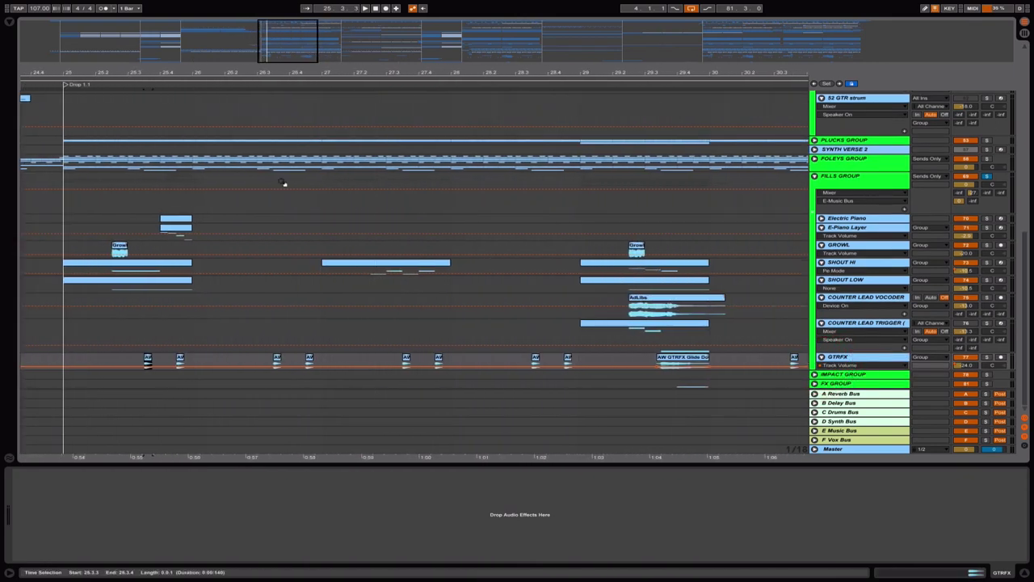
key("space")
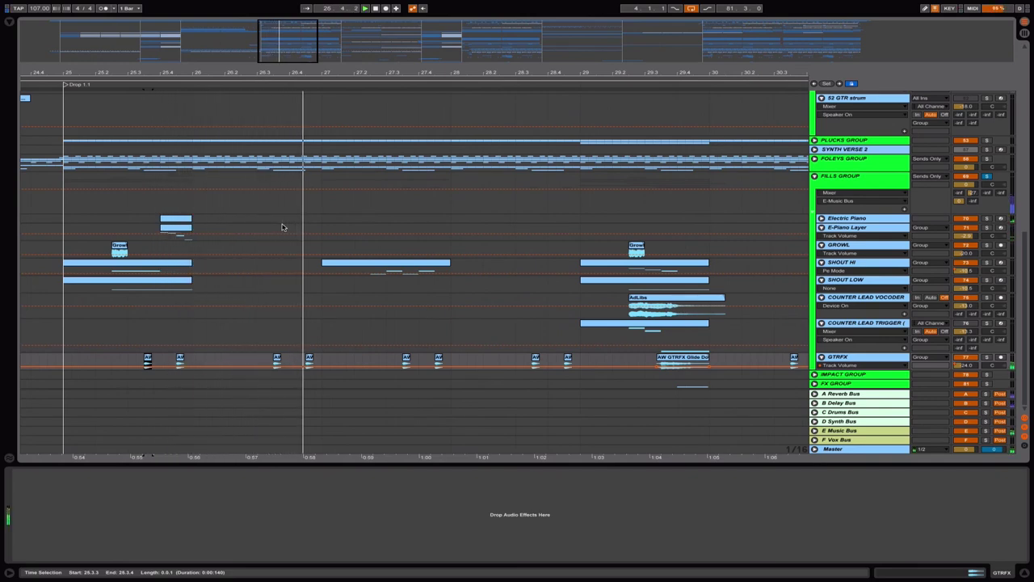
Step: Play the passage with the AW GTRFX Glide clip from position 29.3.2, and stop playback after it
scroll(457, 336, "right", 3)
left_click(512, 356)
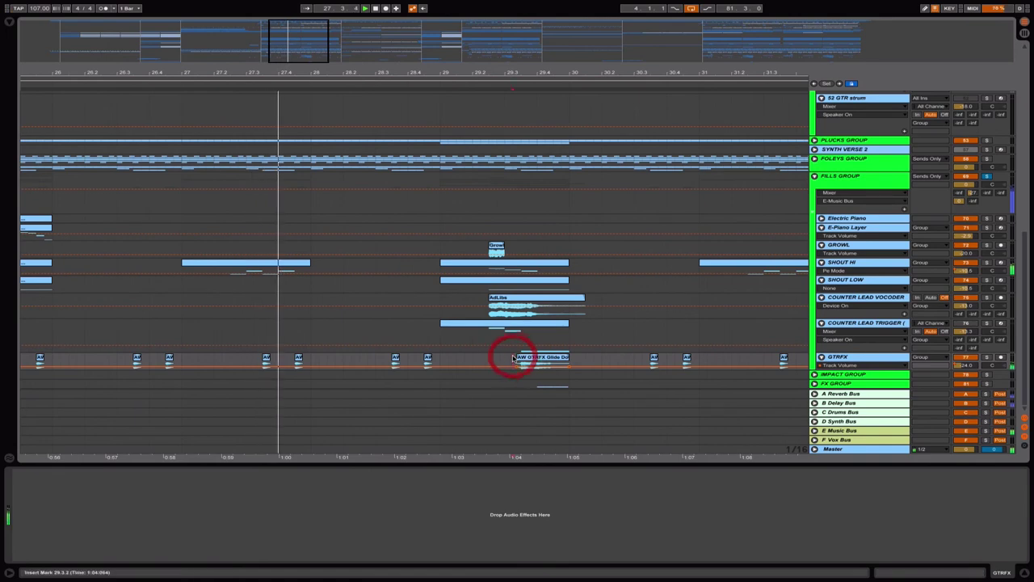
key("space")
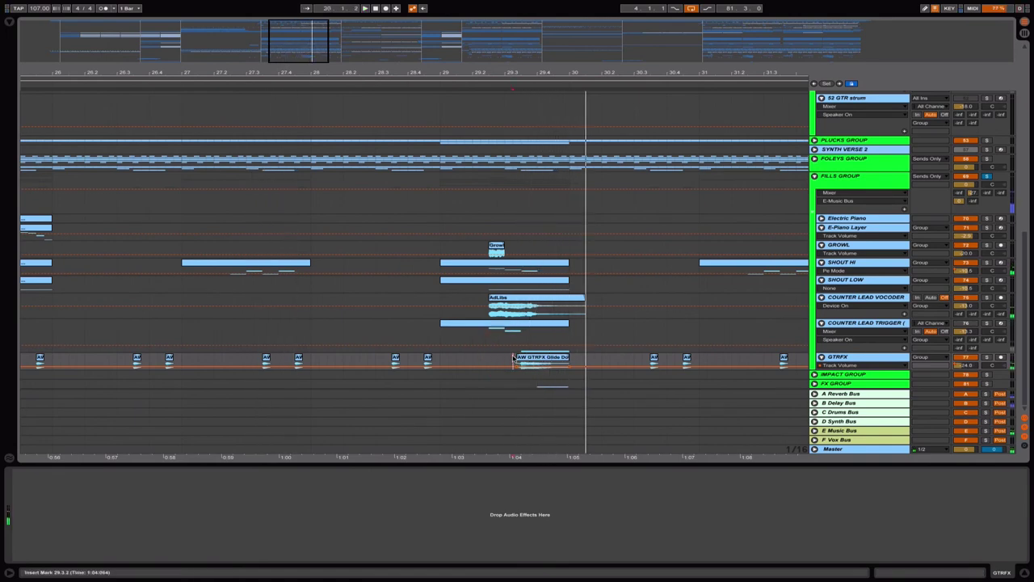
Step: Show the whole arrangement from the top track down, with the guitar, chords and fills groups folded
scroll(593, 315, "right", 6)
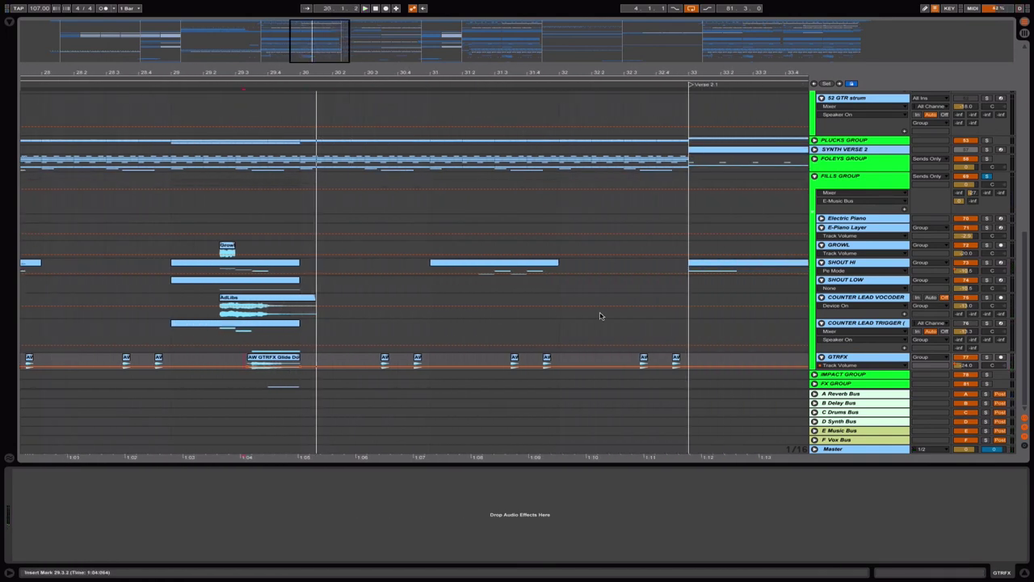
left_click_drag(321, 49, 617, 160)
scroll(506, 307, "up", 8)
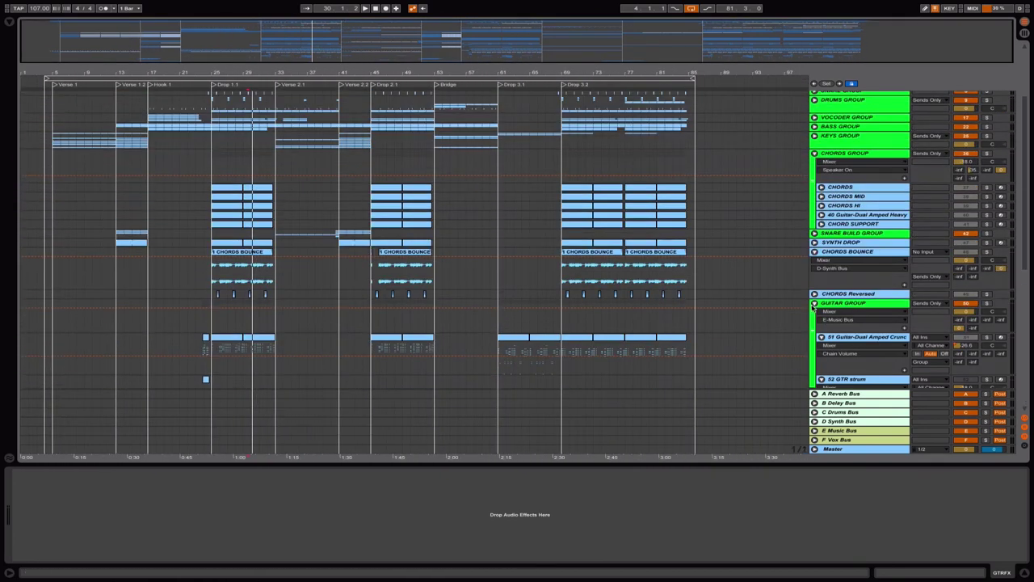
left_click(815, 304)
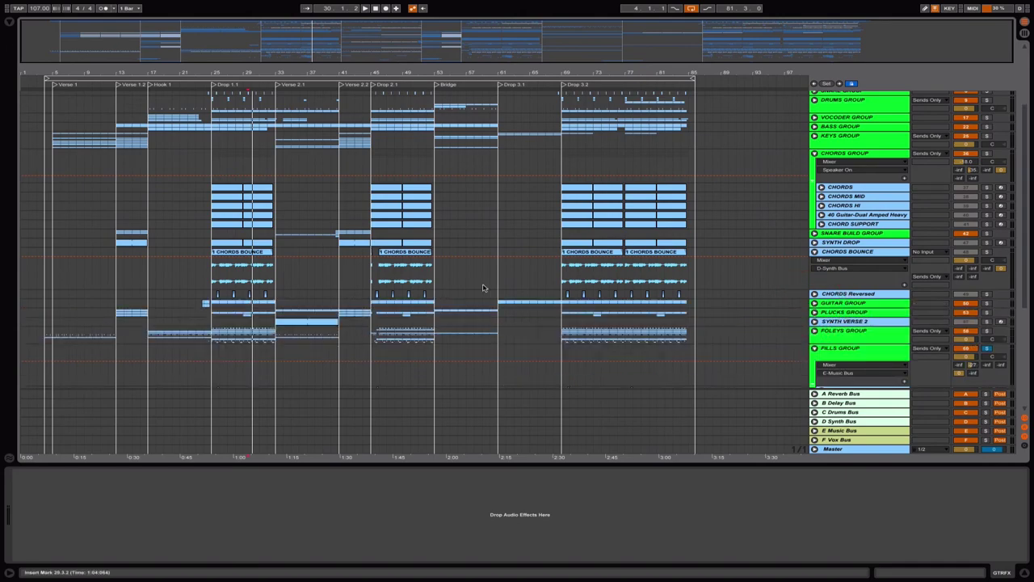
scroll(453, 266, "down", 5)
scroll(411, 239, "up", 9)
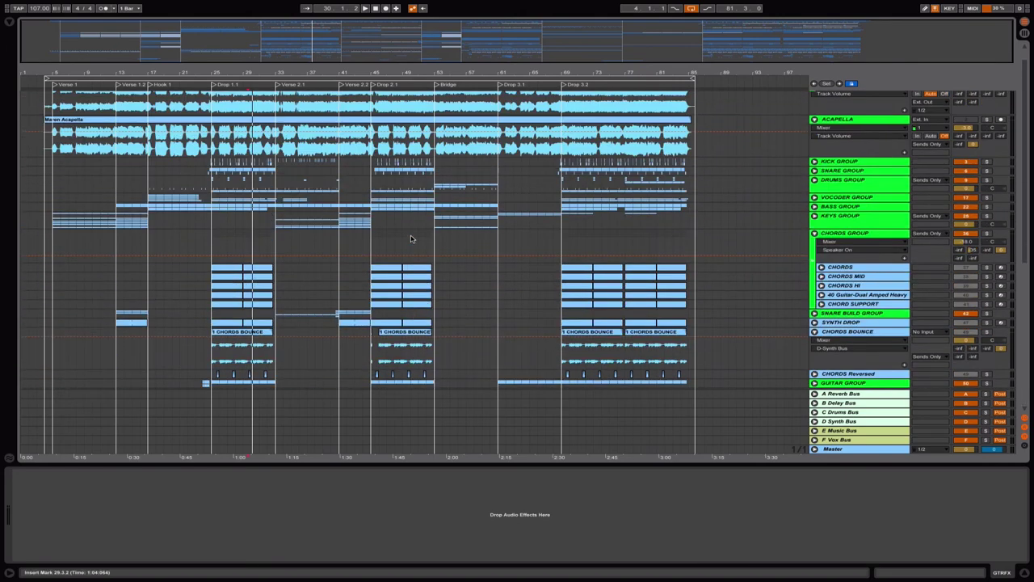
scroll(411, 238, "up", 1)
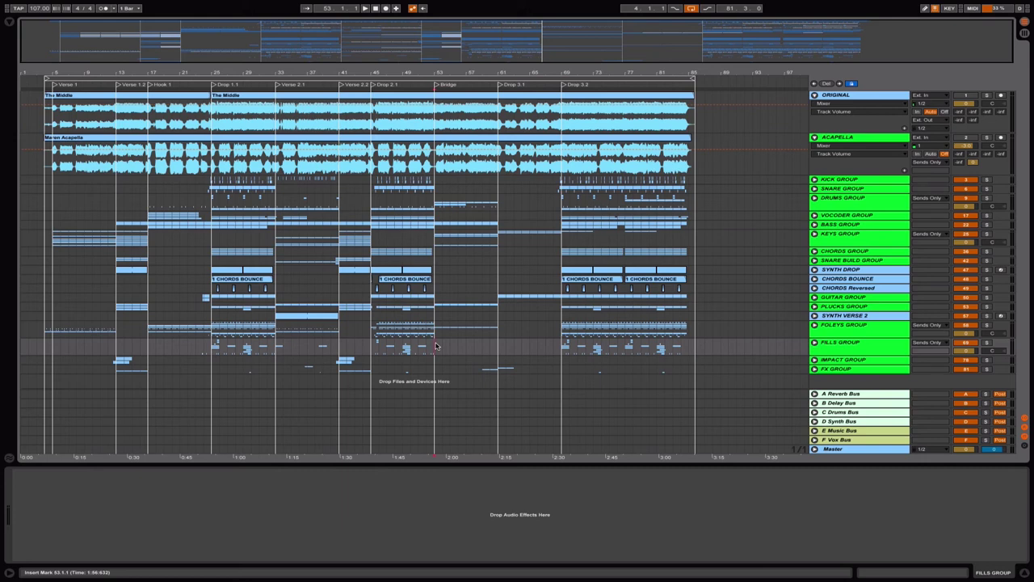
Step: Show the A Reverb Bus's ValhallaRoom and EQ Eight devices, and select the D Synth Bus
right_click(863, 394)
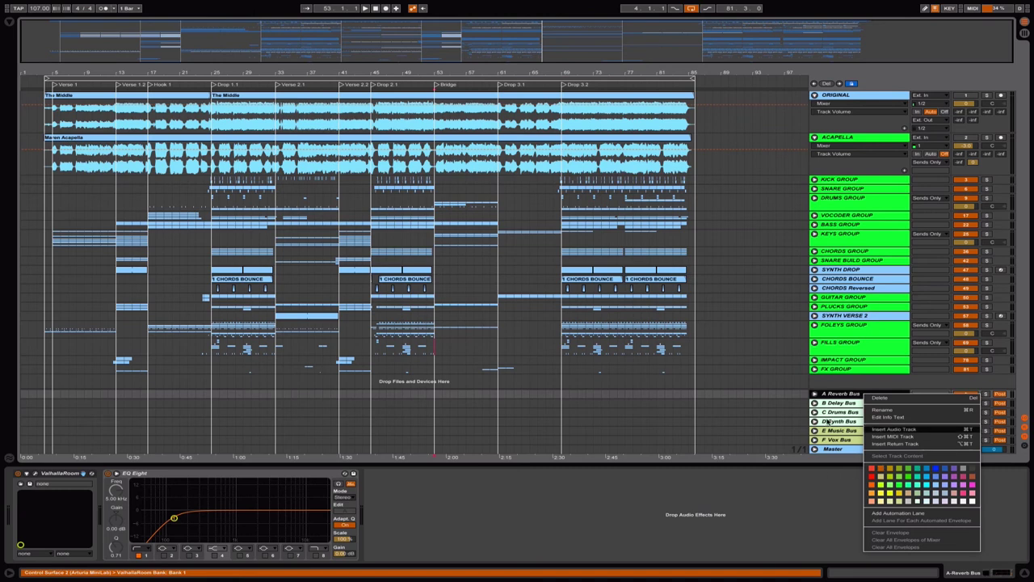
left_click(827, 402)
left_click(842, 402)
left_click(843, 393)
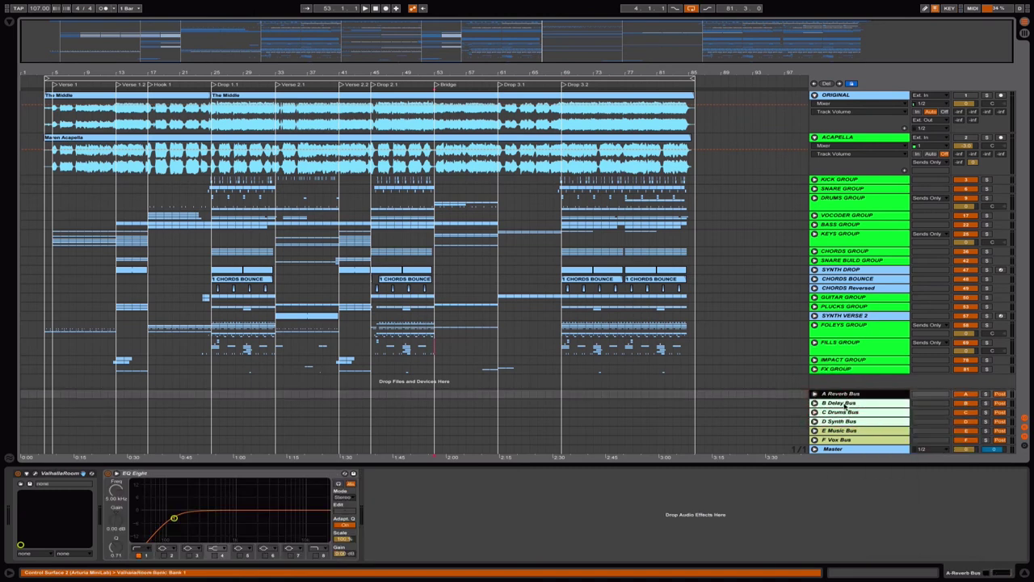
left_click(844, 422)
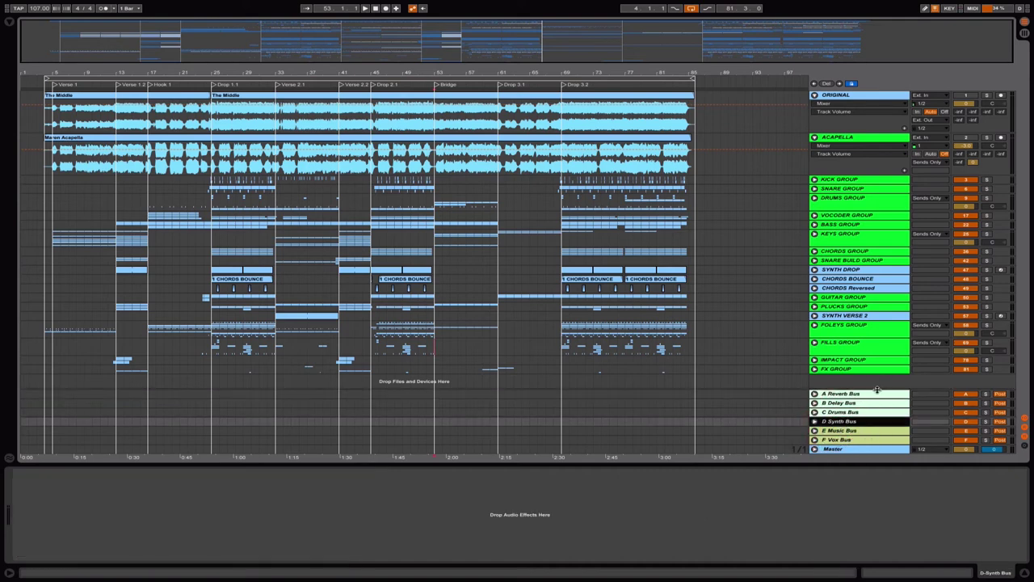
Step: Select the snare, drums and keys groups one by one to show the groups feeding the buses and their effects
left_click(850, 187)
left_click(849, 198)
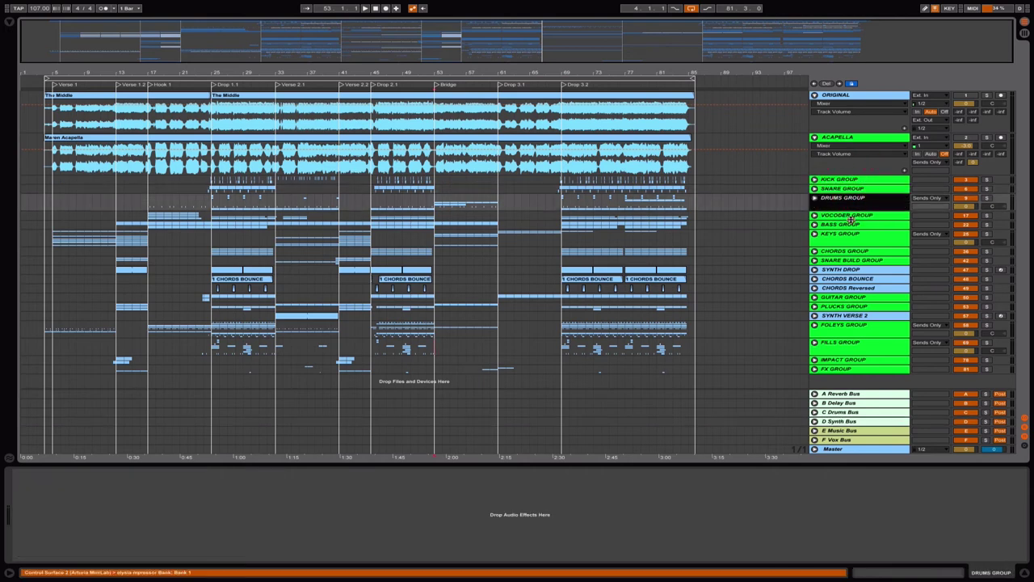
left_click(850, 234)
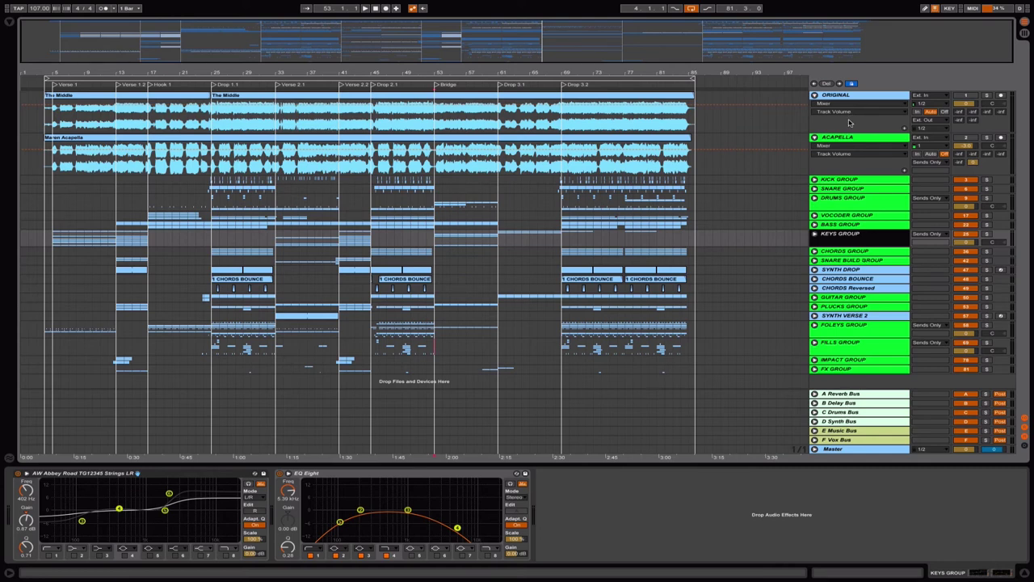
Step: Unfold the D Synth Bus to show its output routing and sends, and fold it again
left_click(860, 422)
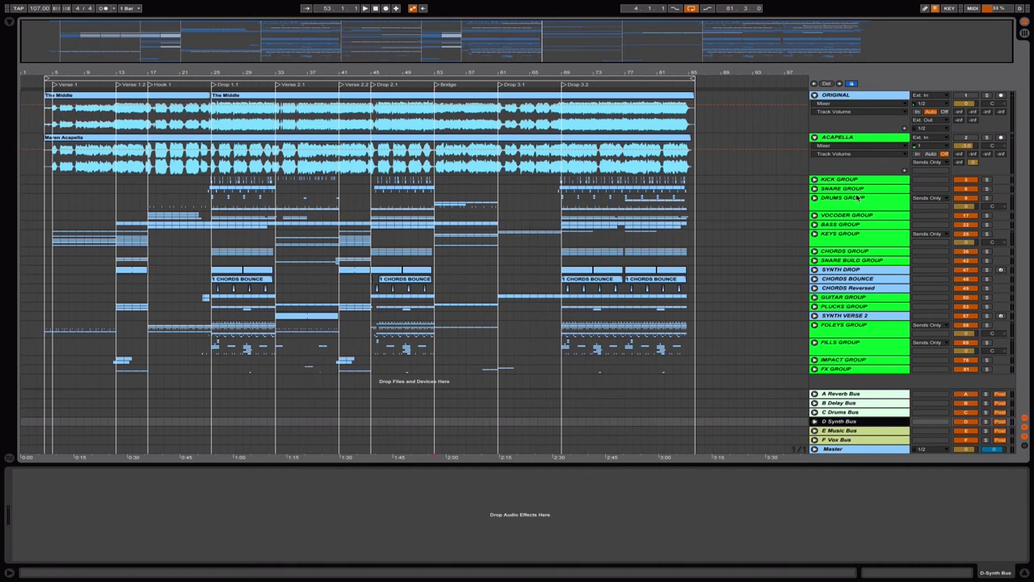
left_click(815, 421)
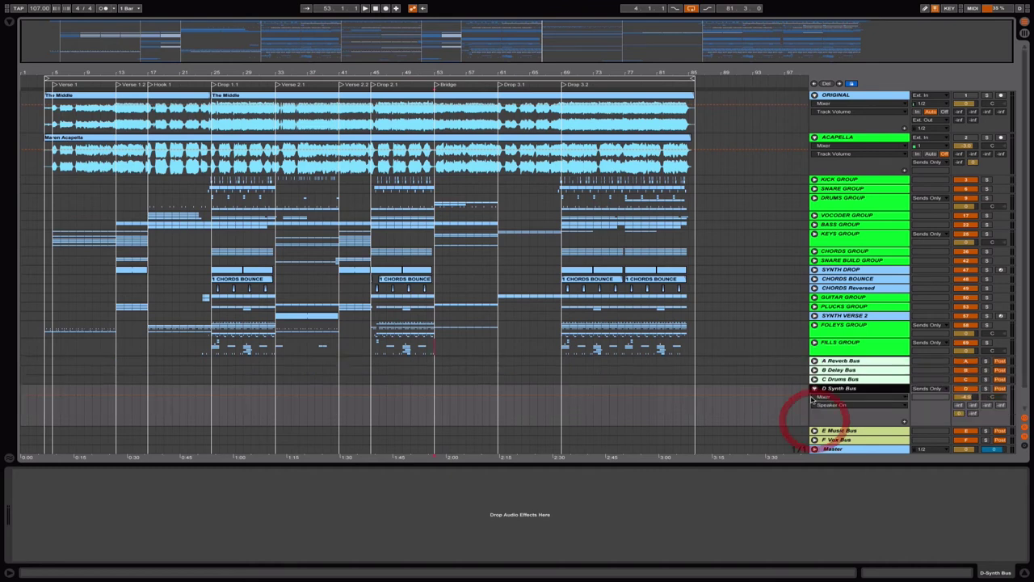
left_click(814, 388)
Step: Step through the reverb, delay, drums, synth, music and vox buses to show each one's device chain
left_click(841, 413)
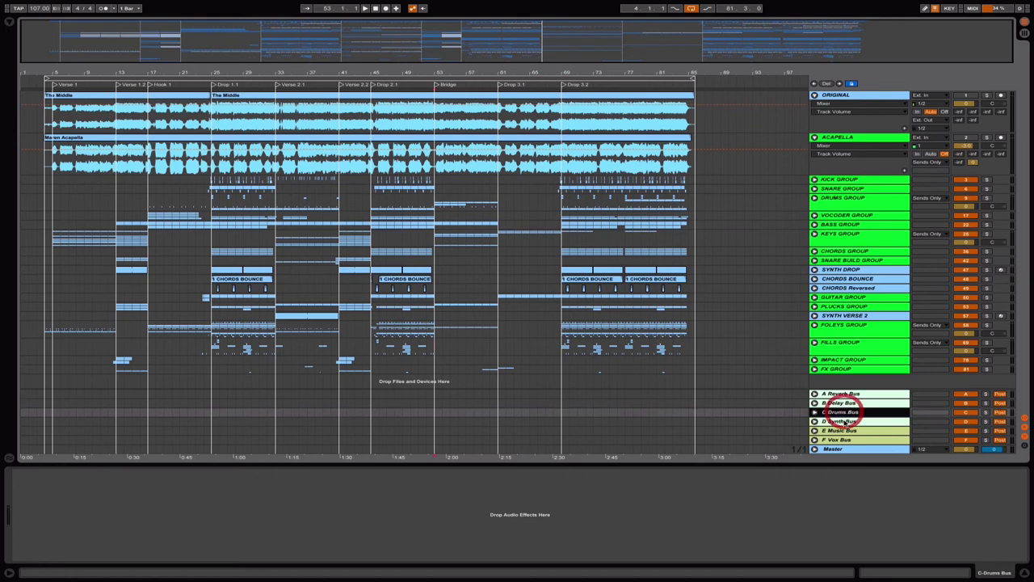
left_click(841, 421)
left_click(842, 394)
left_click(846, 405)
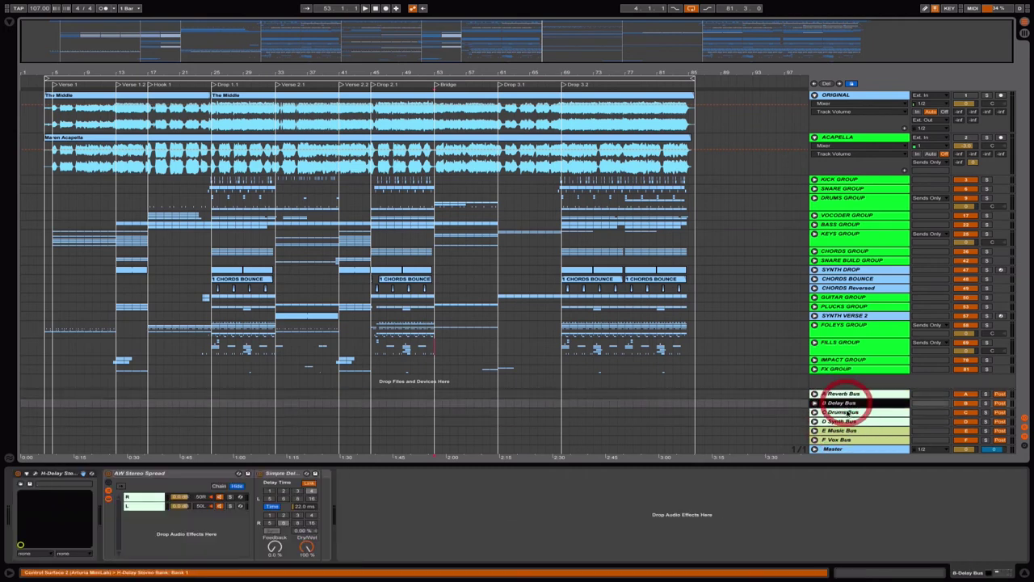
left_click(844, 412)
left_click(848, 421)
left_click(850, 430)
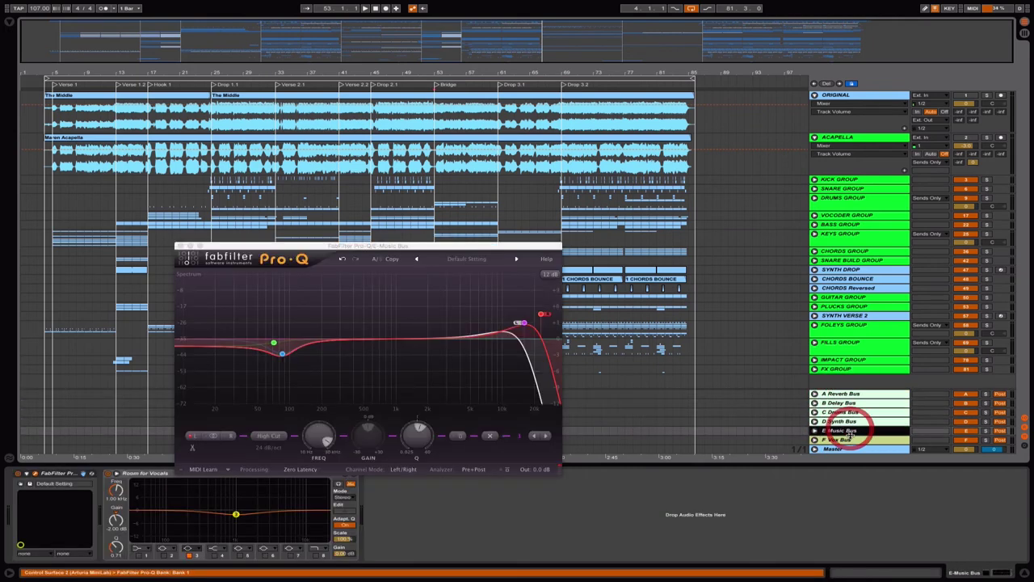
left_click(850, 440)
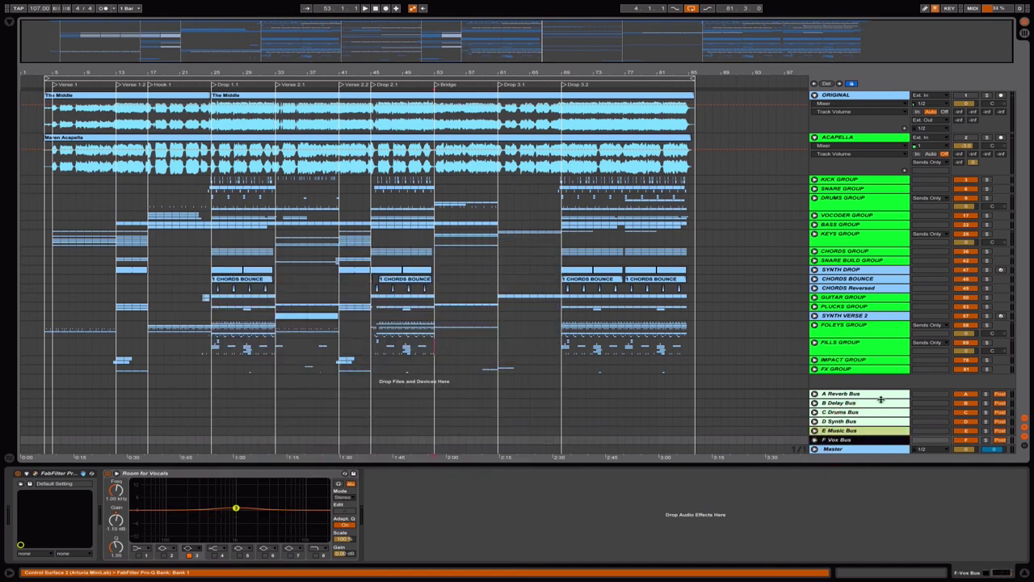
Step: Revisit the delay, synth, music and vox buses, including the Music Bus's FabFilter Pro-Q curve
left_click(871, 404)
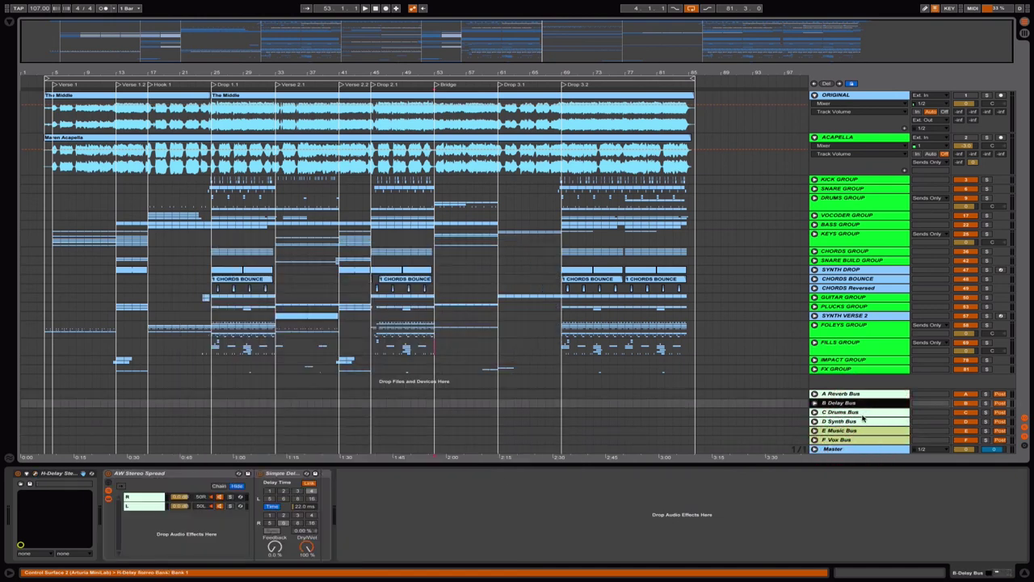
left_click(860, 422)
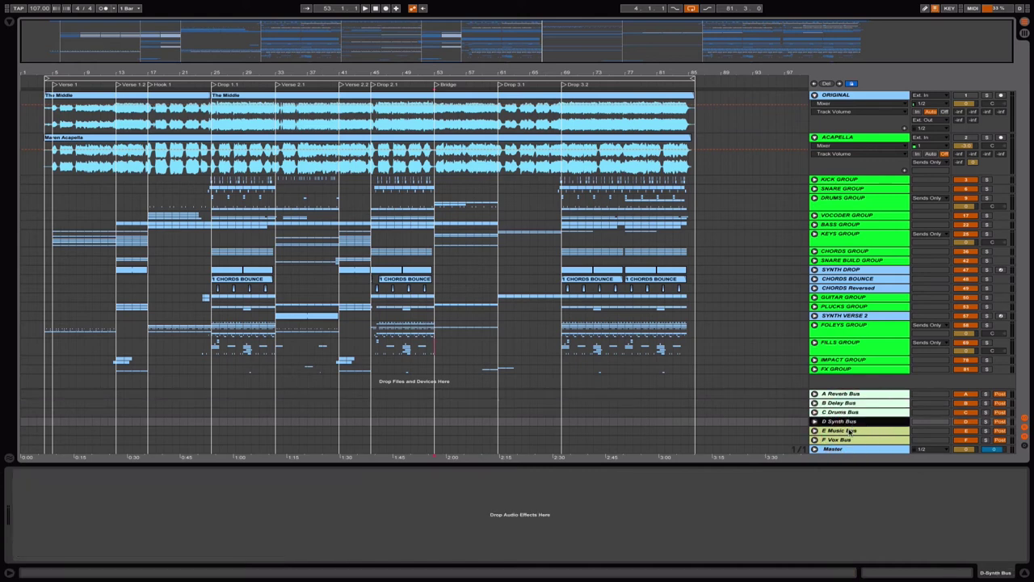
left_click(851, 431)
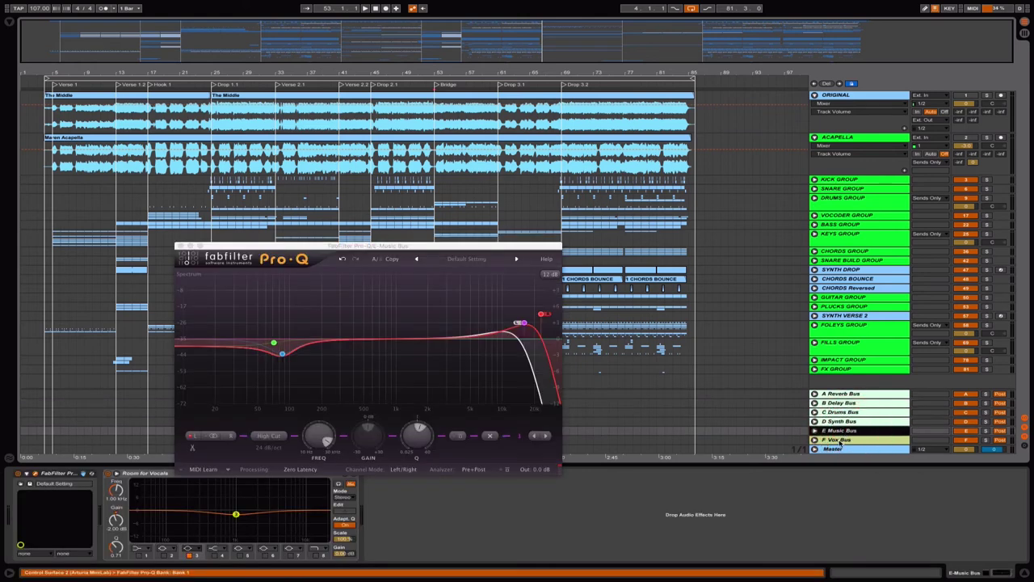
left_click(839, 442)
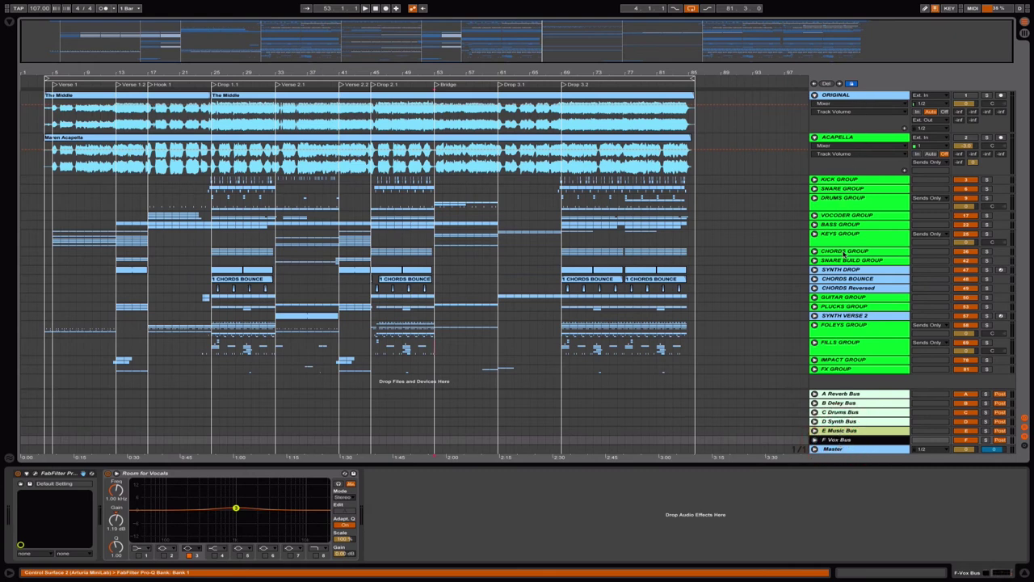
Step: Unfold the E Music Bus and C Drums Bus and compare their output routings
left_click(841, 414)
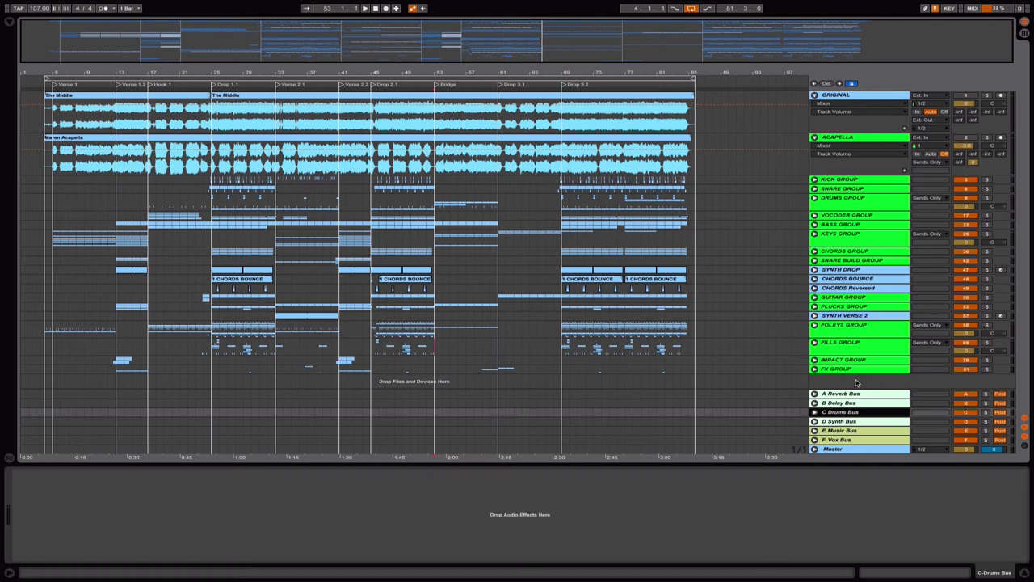
left_click(841, 414)
left_click(815, 431)
left_click(847, 400)
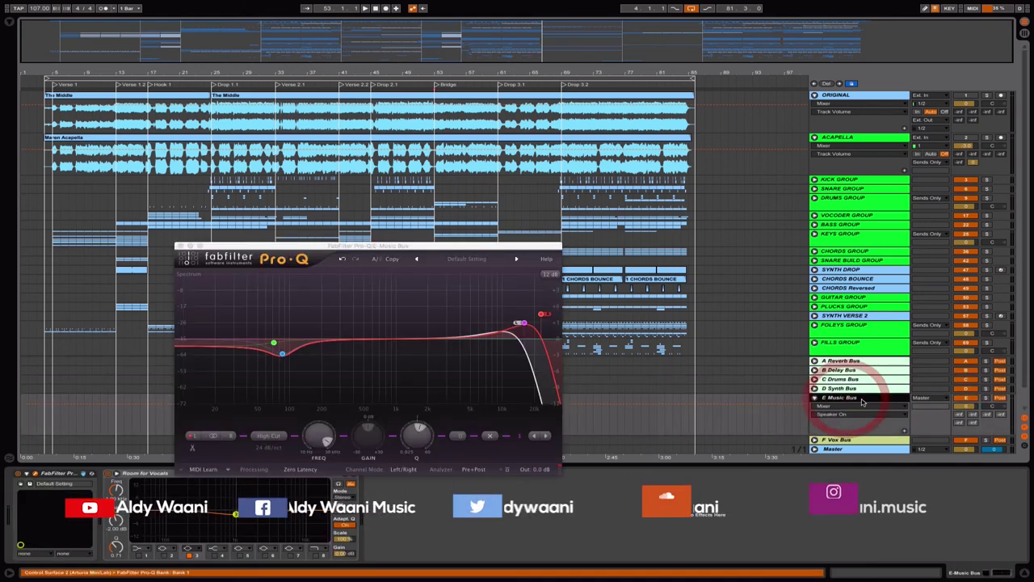
left_click(815, 378)
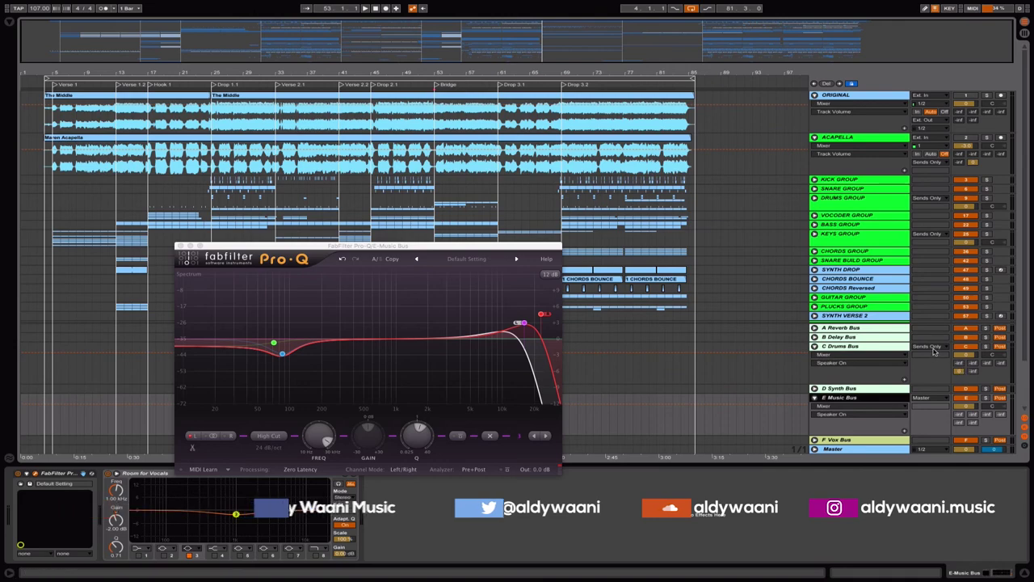
left_click(877, 348)
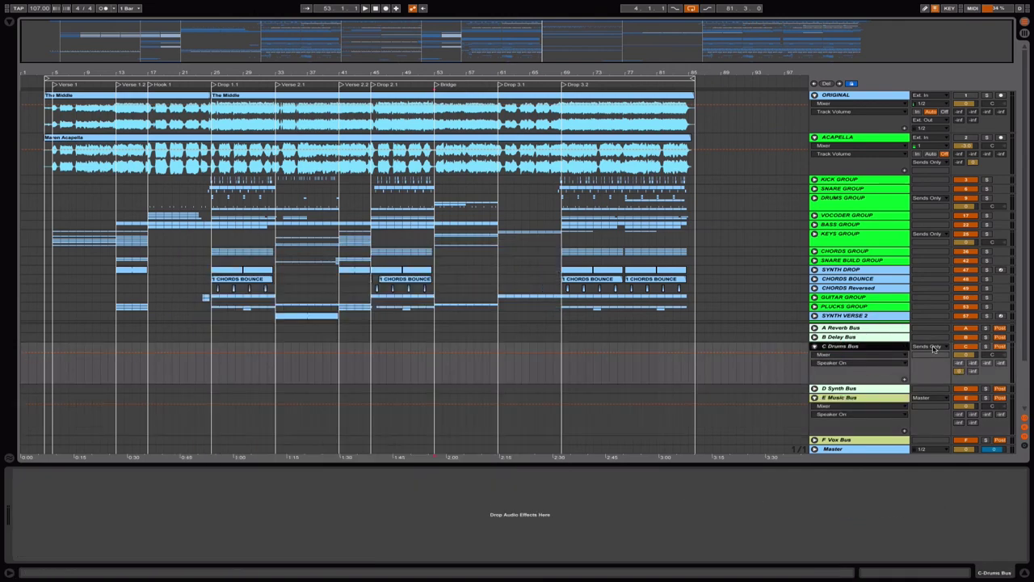
left_click(888, 398)
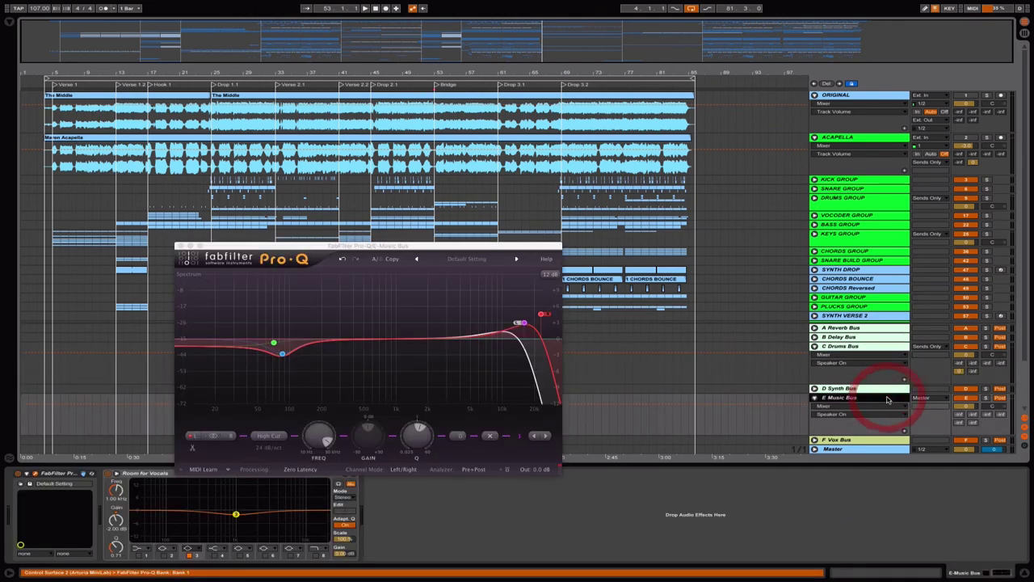
Step: Inspect the send options for the C Drums Bus, fold the bus again and select the E Music Bus
left_click_drag(959, 363, 960, 348)
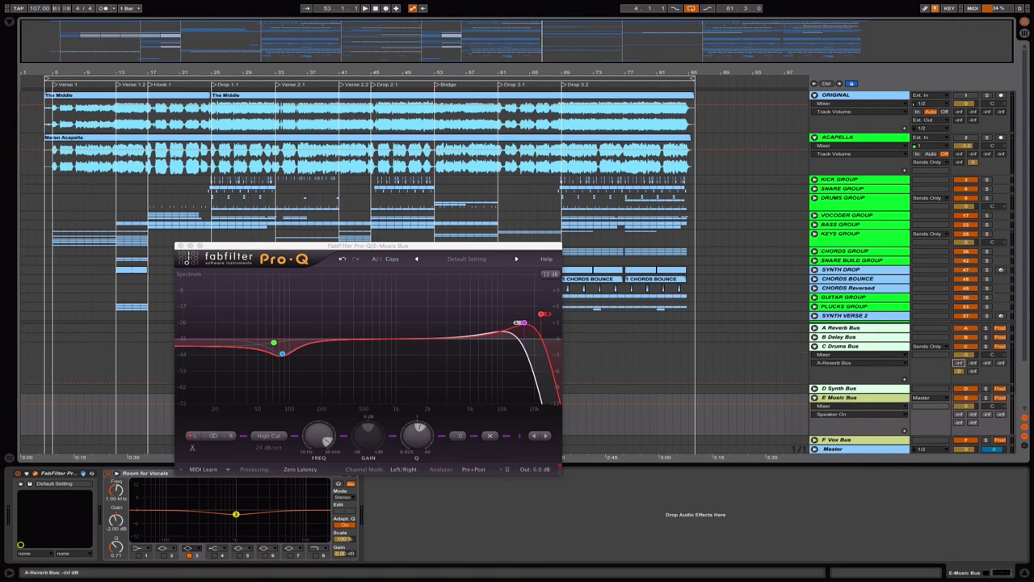
right_click(960, 363)
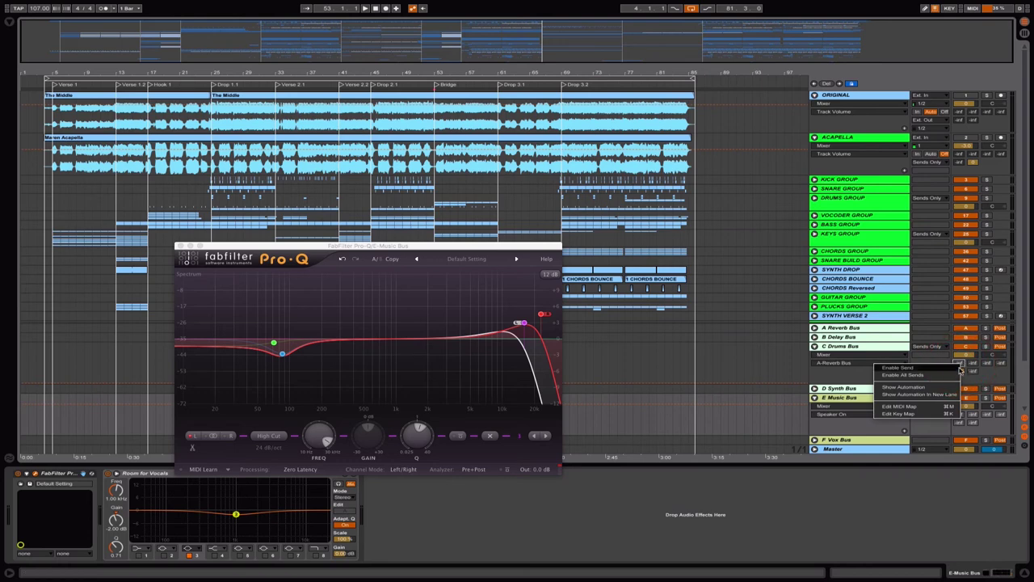
right_click(975, 365)
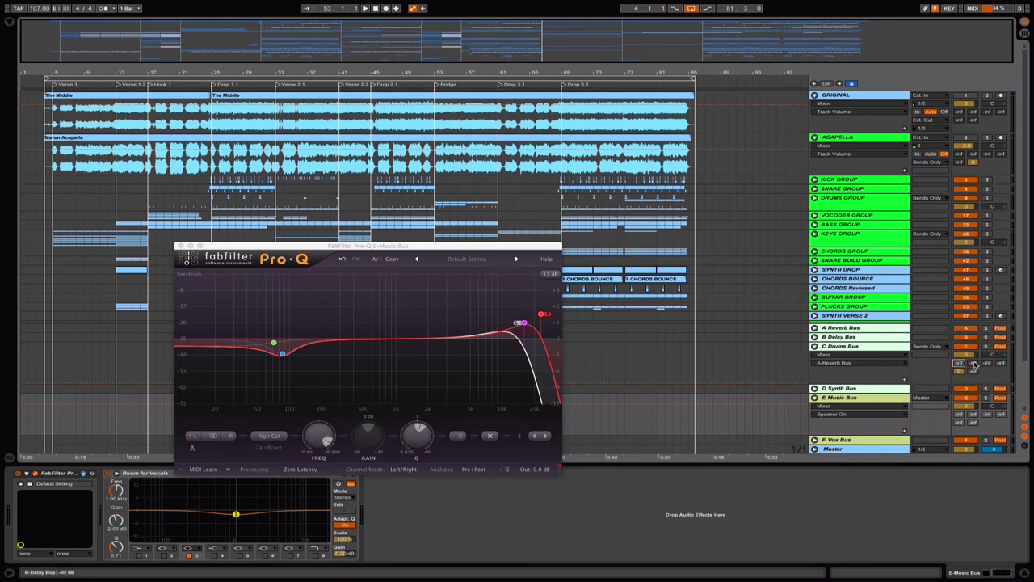
right_click(980, 367)
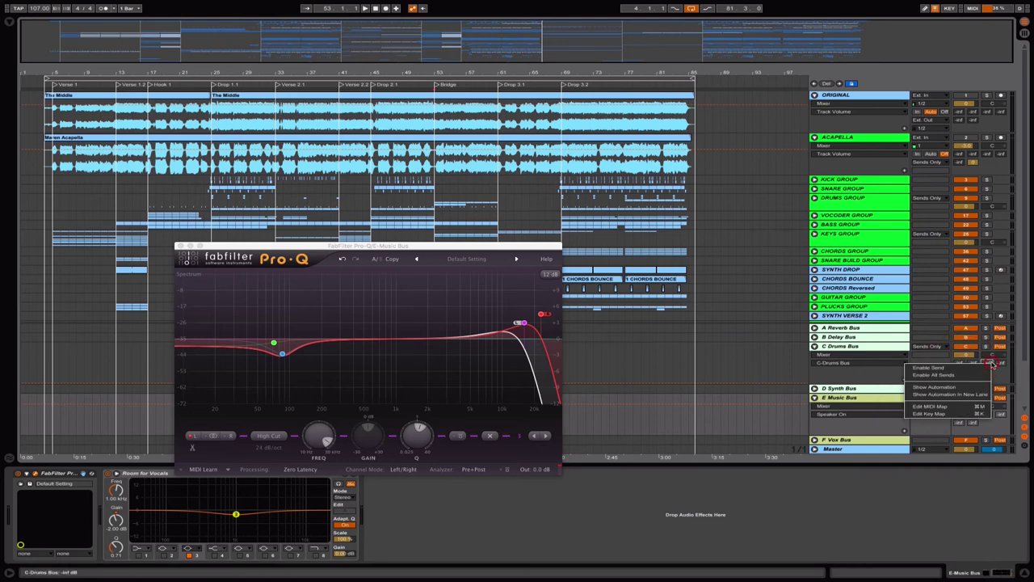
left_click(847, 350)
left_click(870, 399)
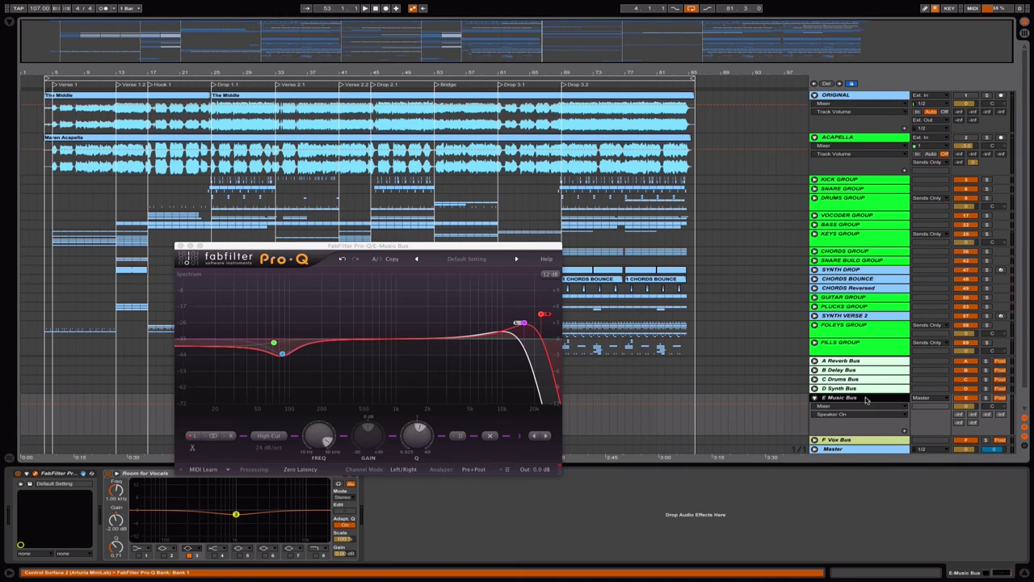
Step: Solo the E Music Bus and play a few bars from Drop 1.1 at bar 25 to watch its Pro-Q spectrum
left_click_drag(534, 245, 634, 132)
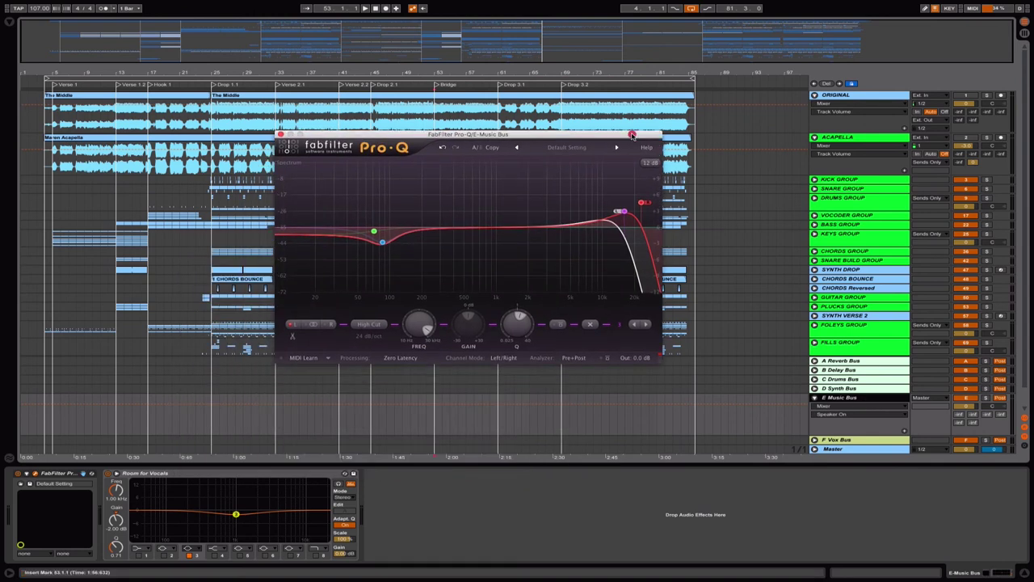
left_click(987, 399)
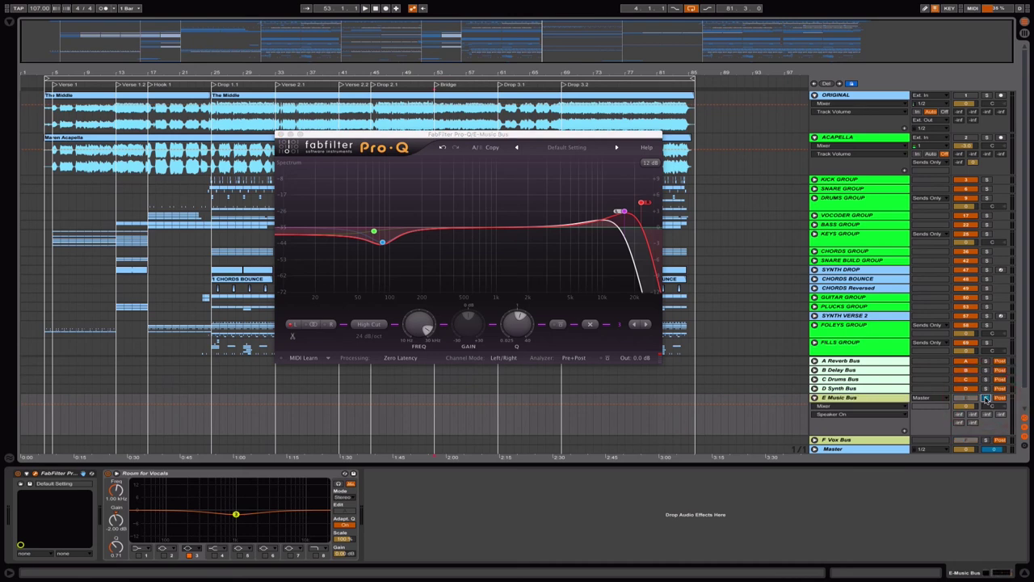
left_click(56, 420)
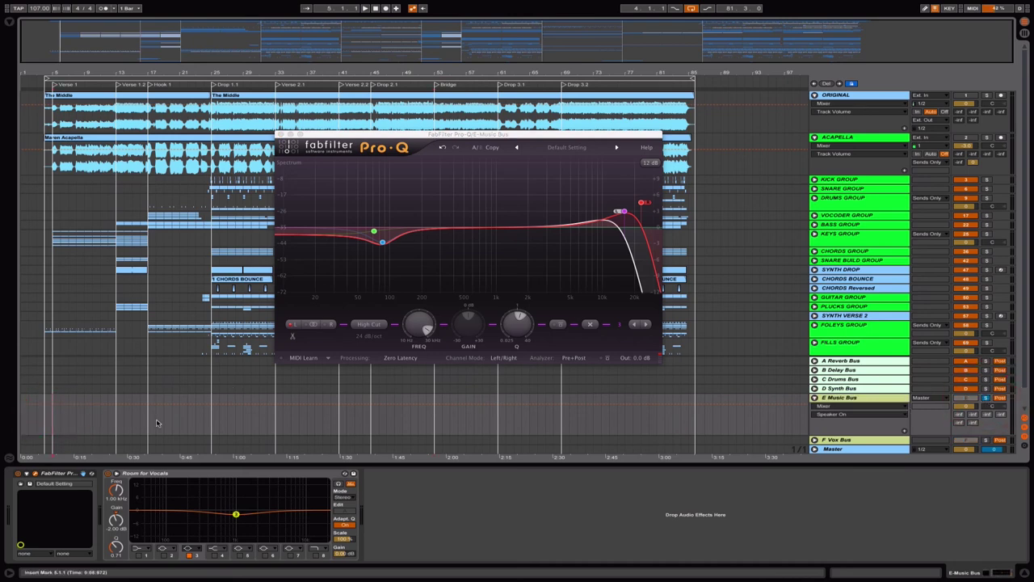
left_click(213, 419)
key("space")
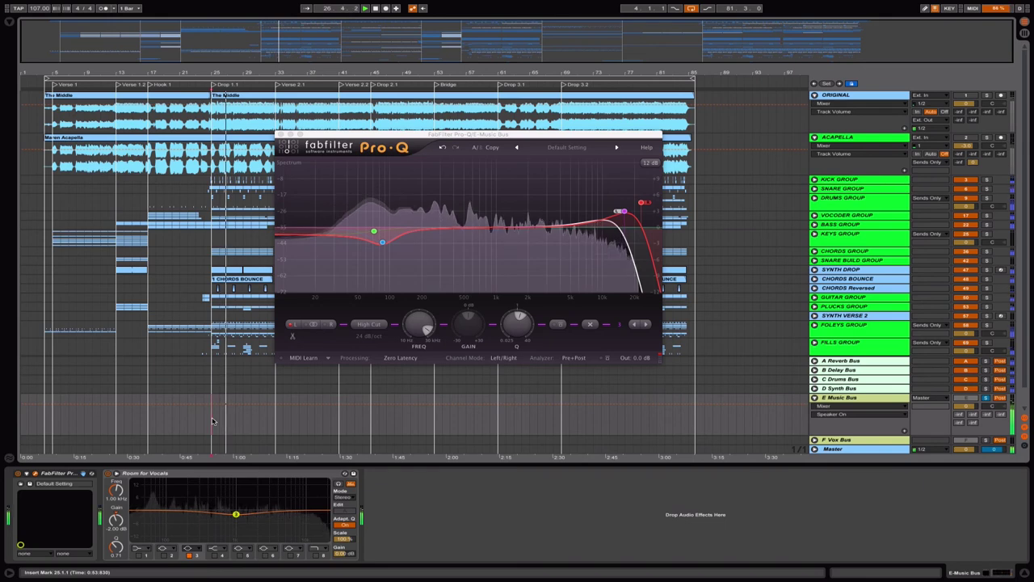
key("space")
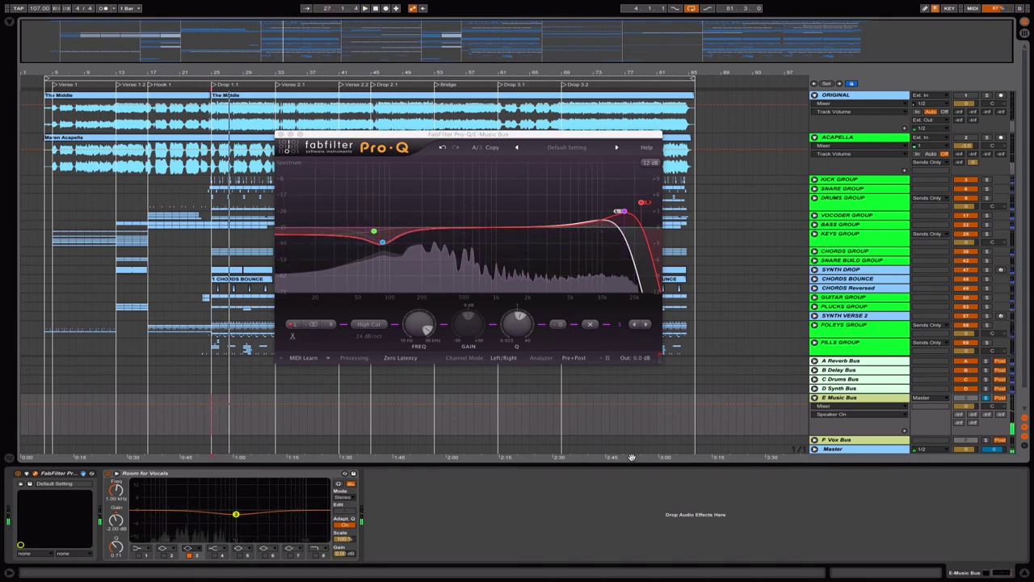
Step: Review the E Music Bus's Pro-Q curve and its Room for Vocals EQ
left_click(879, 394)
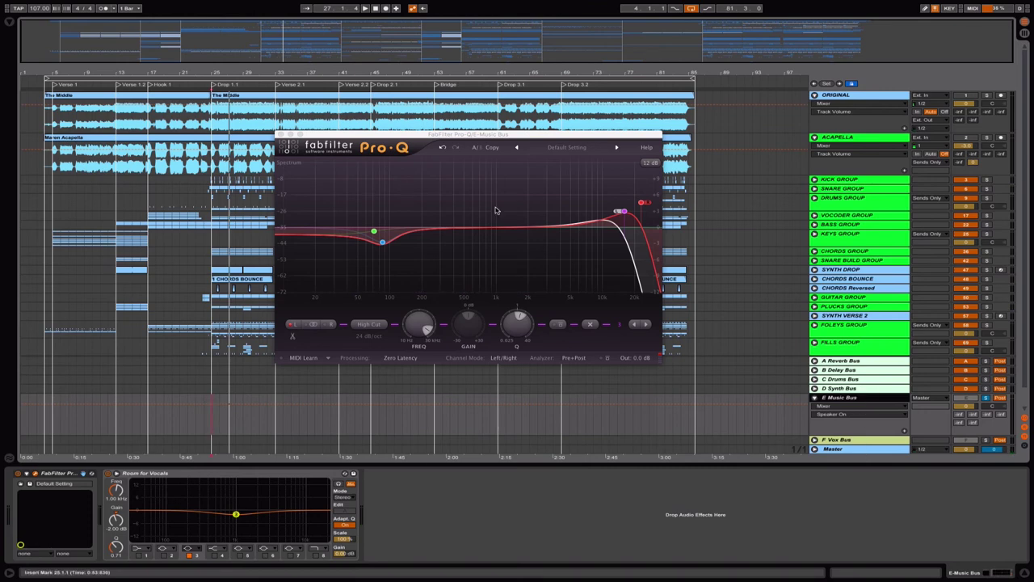
left_click_drag(479, 135, 442, 154)
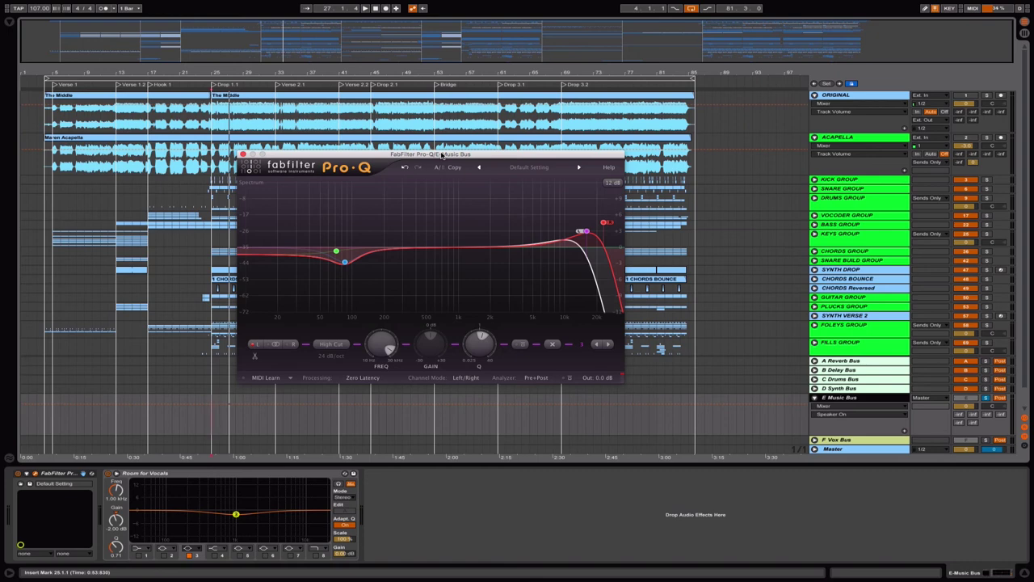
left_click_drag(442, 153, 441, 122)
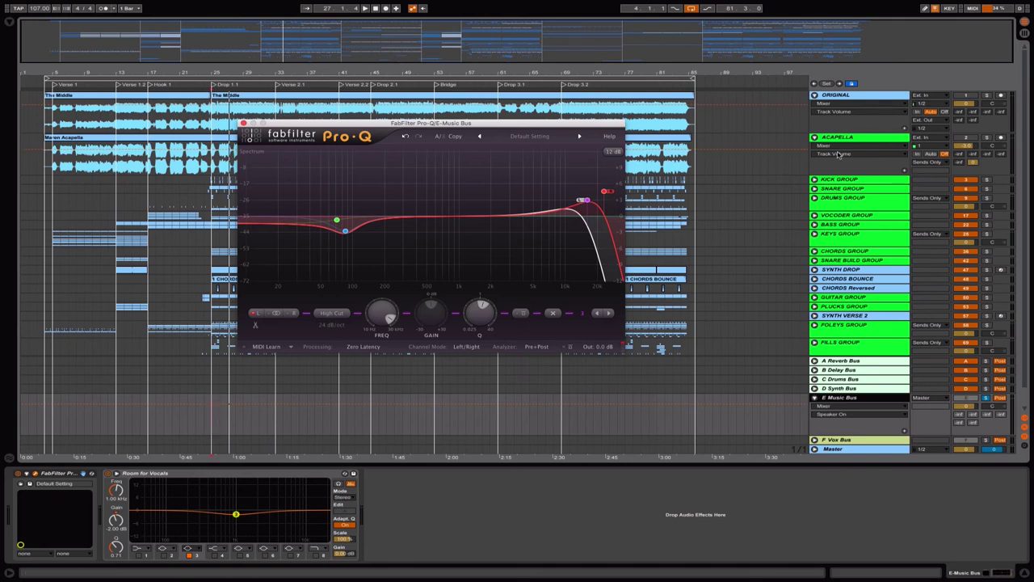
left_click(878, 400)
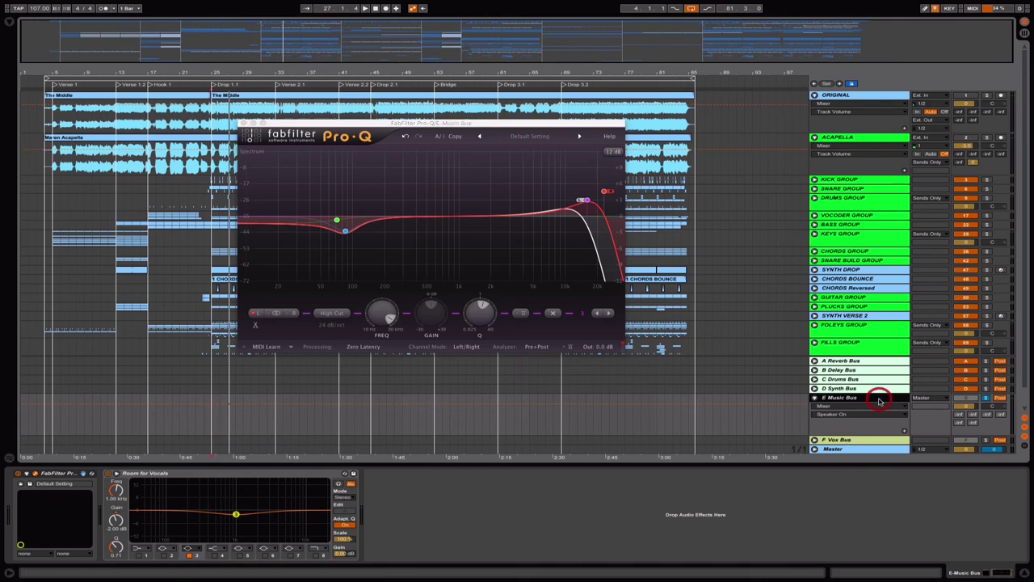
left_click(267, 475)
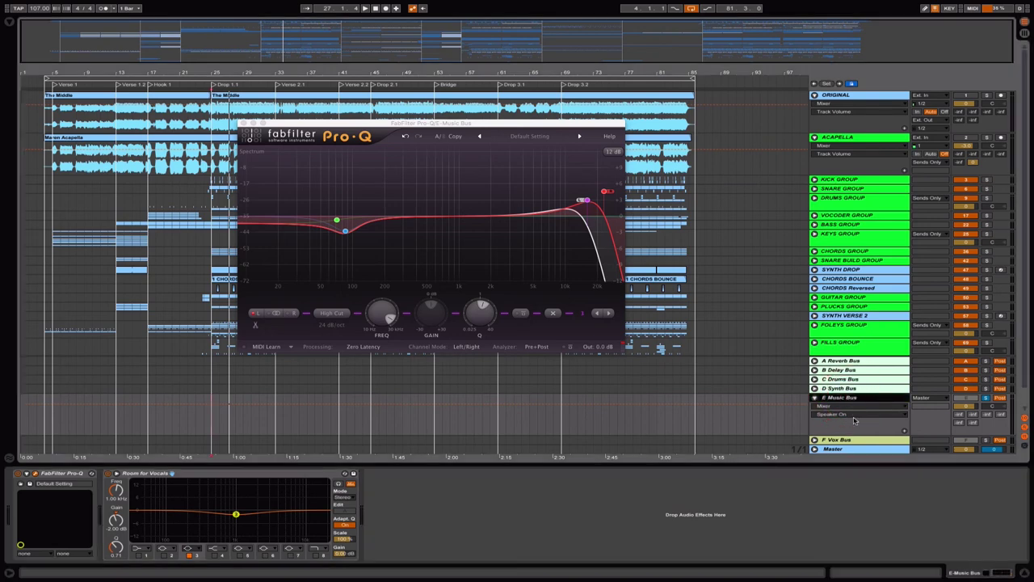
left_click(855, 441)
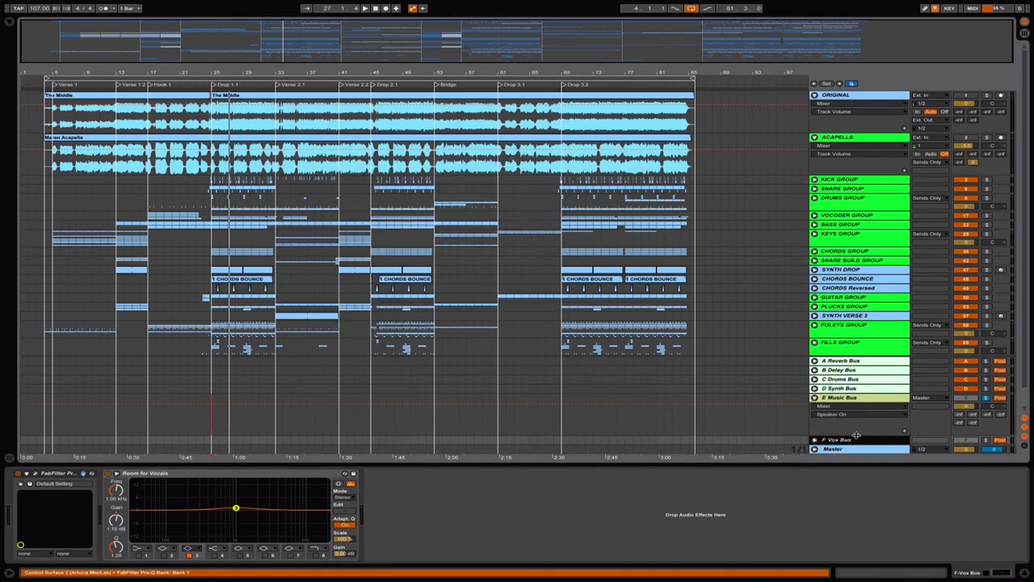
left_click(234, 476)
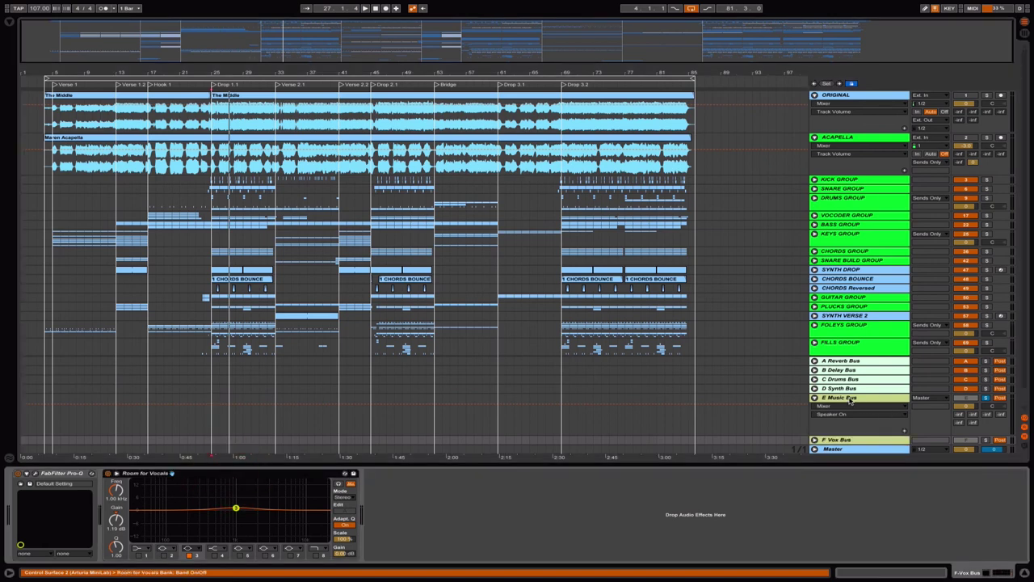
left_click(218, 476)
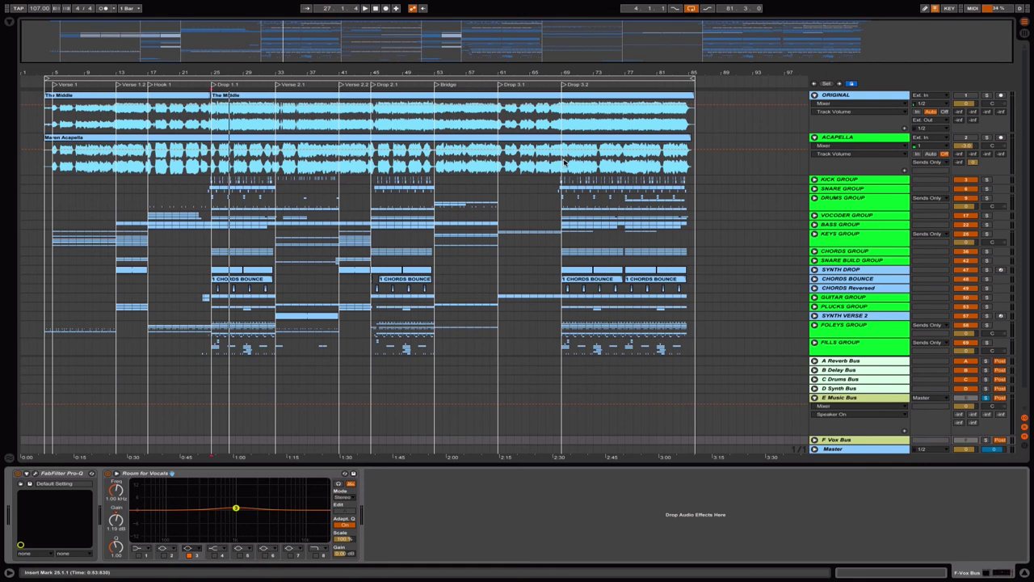
scroll(567, 183, "down", 1)
scroll(567, 183, "up", 1)
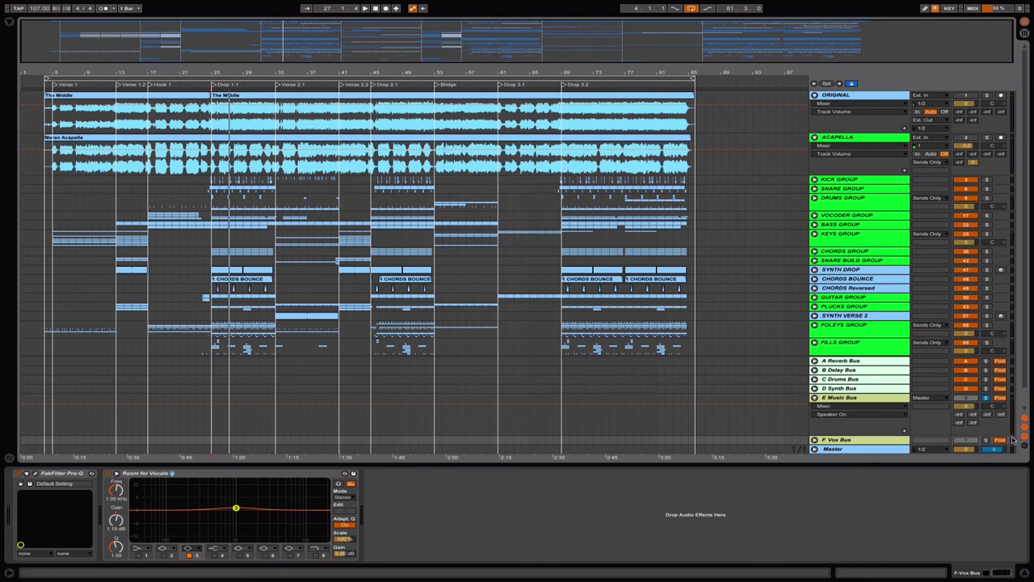
Step: Open the F Vox Bus's FabFilter Pro-Q and reposition its window over the arrangement
left_click(37, 476)
left_click(37, 476)
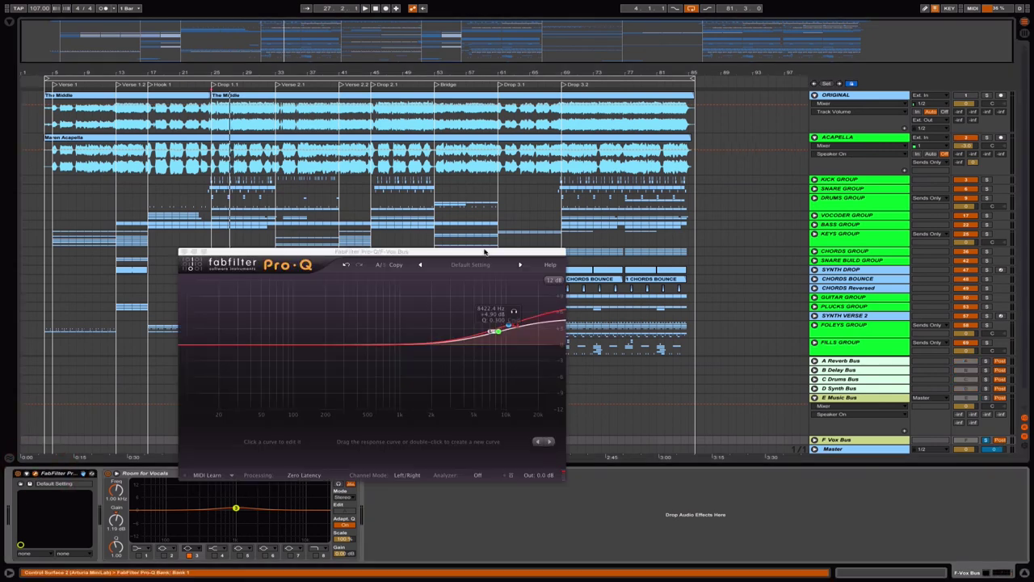
left_click_drag(476, 257, 525, 229)
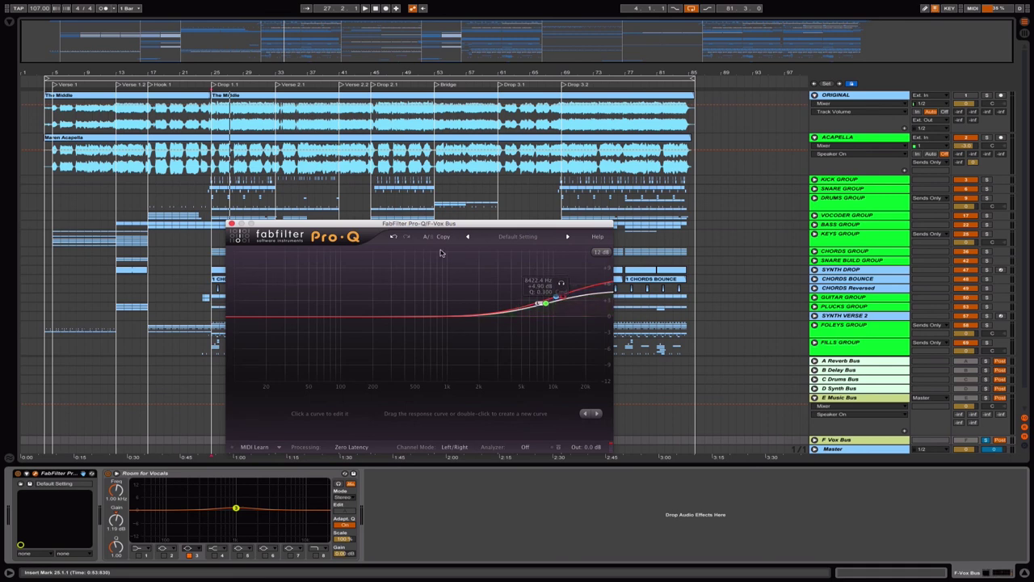
Step: Adjust the Vox Bus's two Pro-Q high shelves to about 8621 Hz at +4.18 dB and 10294 Hz at +8.44 dB
left_click(546, 303)
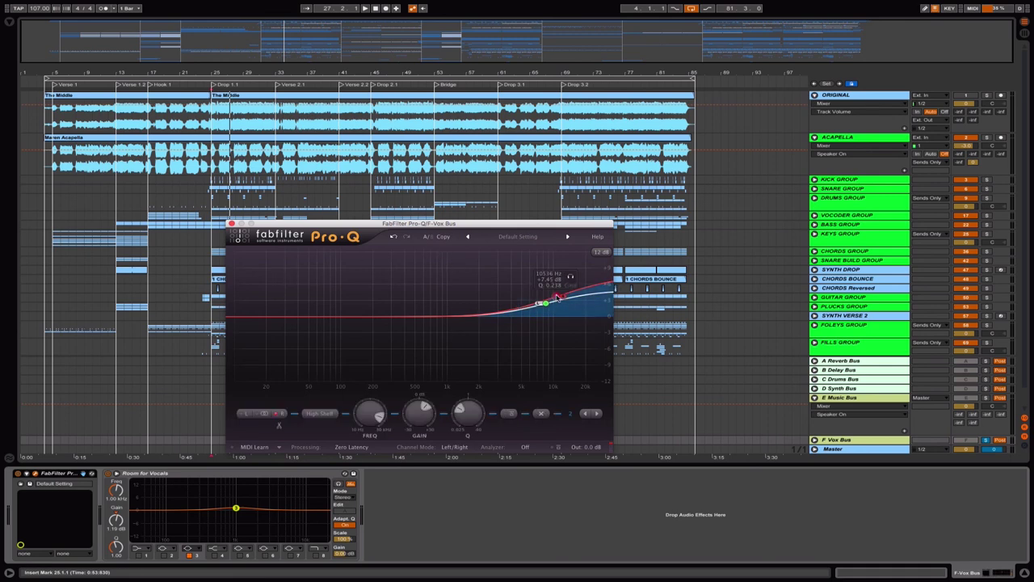
left_click_drag(546, 303, 557, 295)
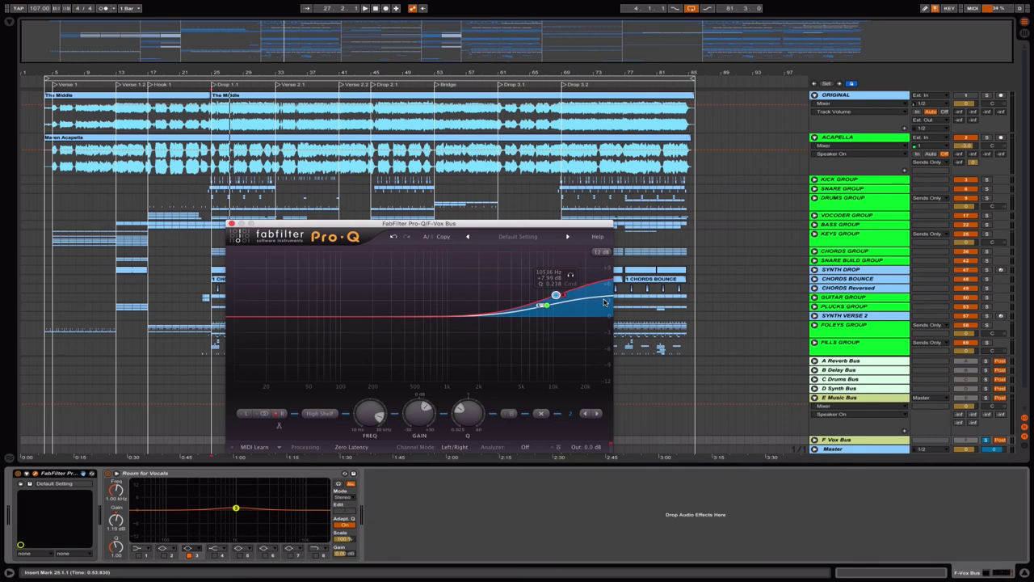
left_click(546, 305)
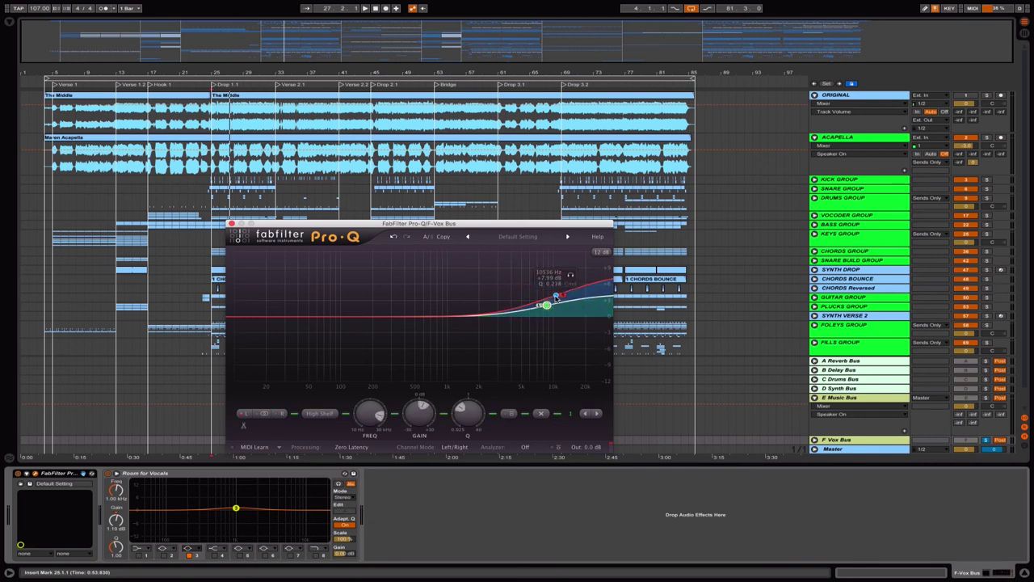
left_click(556, 297)
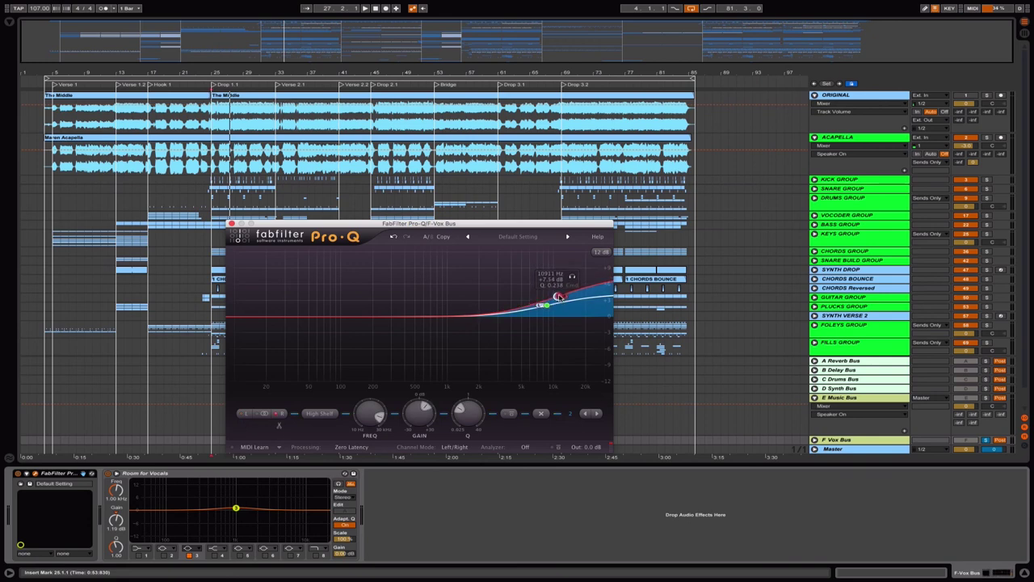
left_click_drag(558, 298, 558, 297)
mouse_move(557, 296)
left_mouse_down()
mouse_move(556, 274)
mouse_move(556, 308)
mouse_move(555, 258)
mouse_move(555, 303)
mouse_move(556, 293)
left_mouse_up()
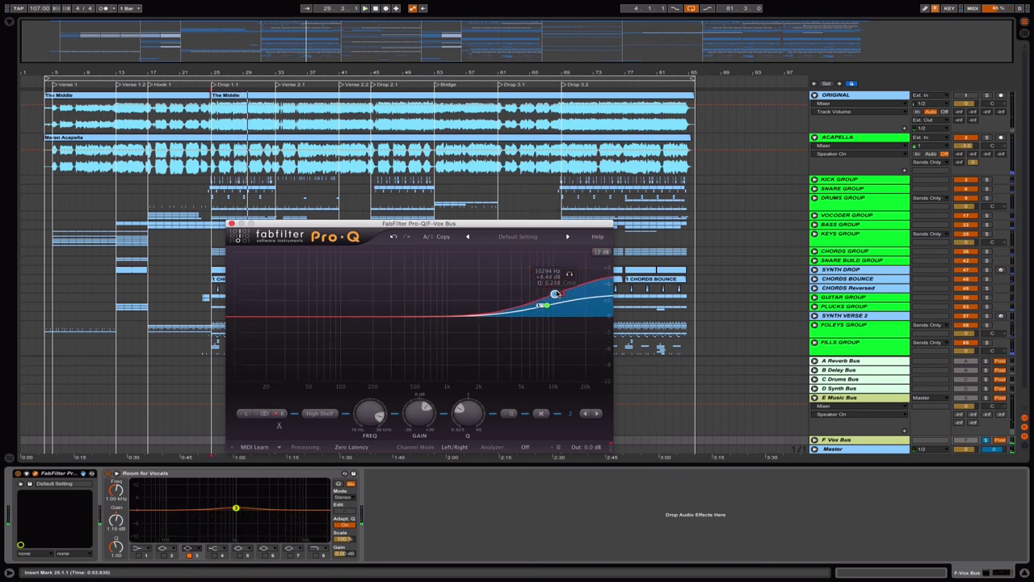
left_click_drag(554, 293, 546, 303)
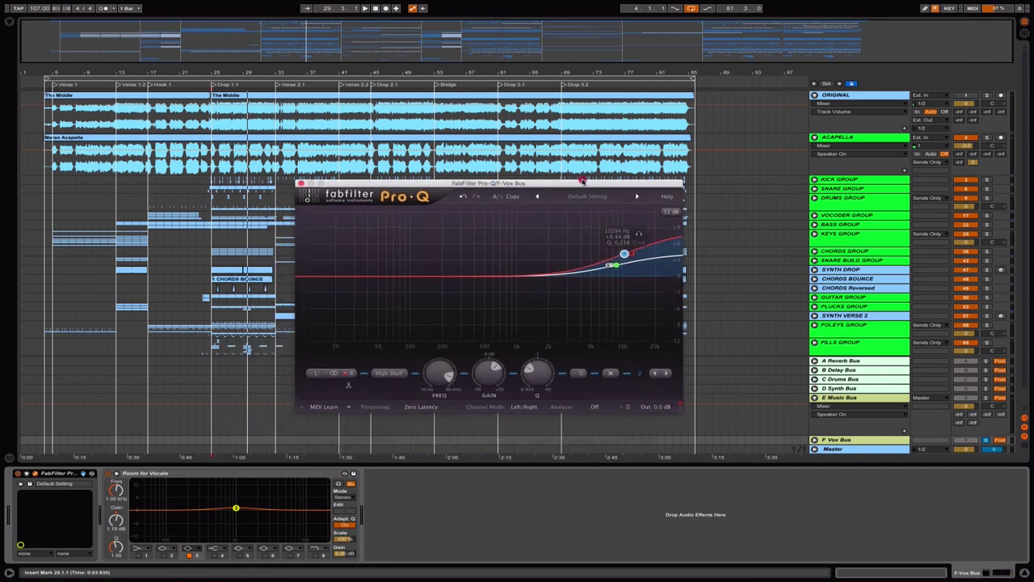
Step: Check the Vox Bus's first high-shelf band and close the Pro-Q window
left_click_drag(511, 223, 587, 181)
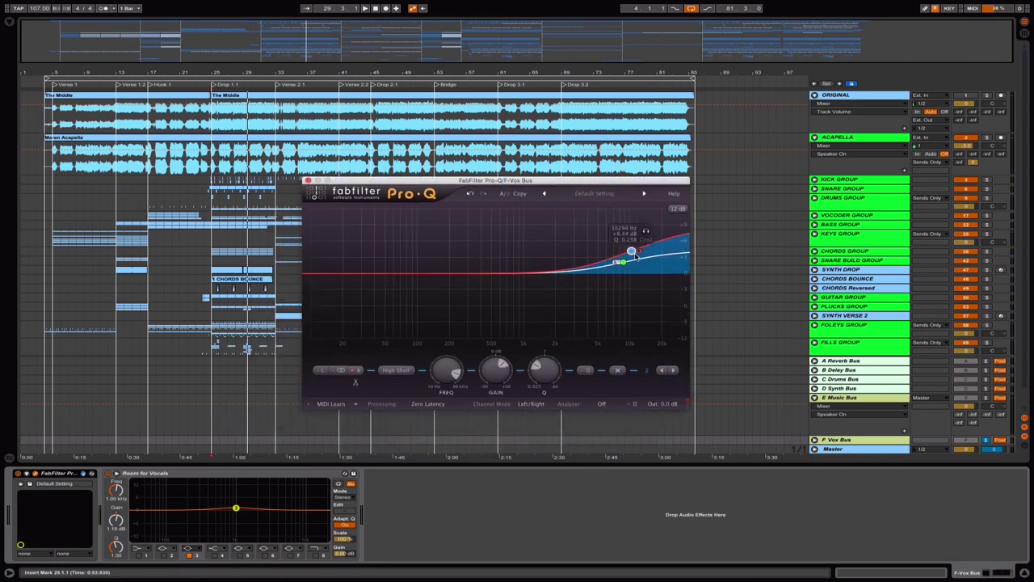
left_click(621, 262)
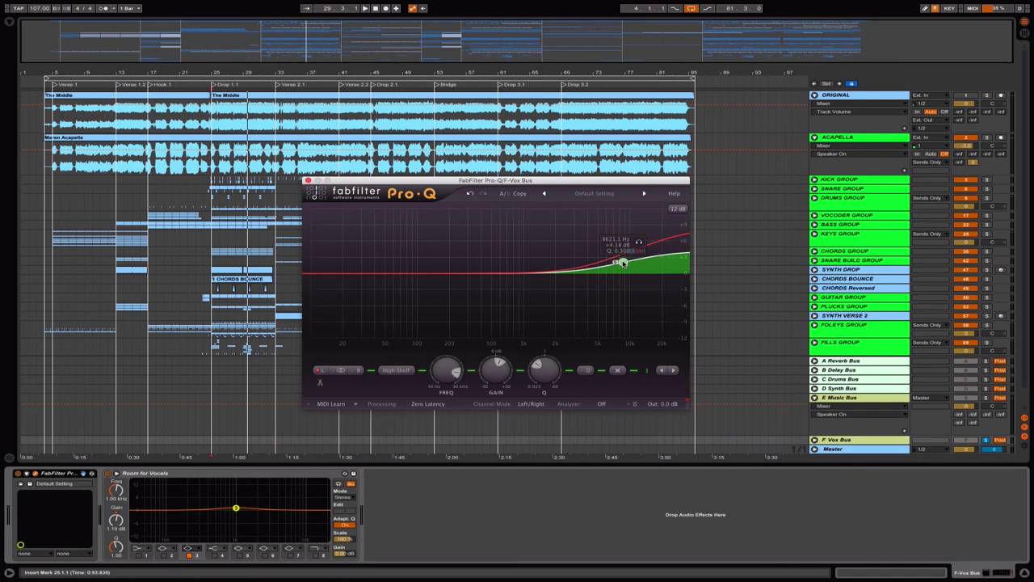
left_click_drag(424, 181, 355, 188)
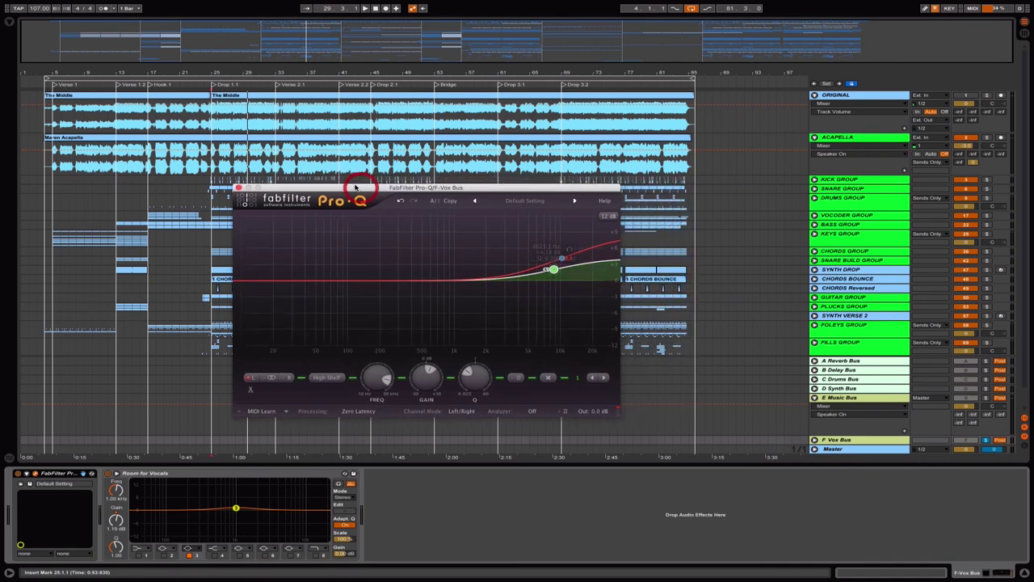
left_click(238, 188)
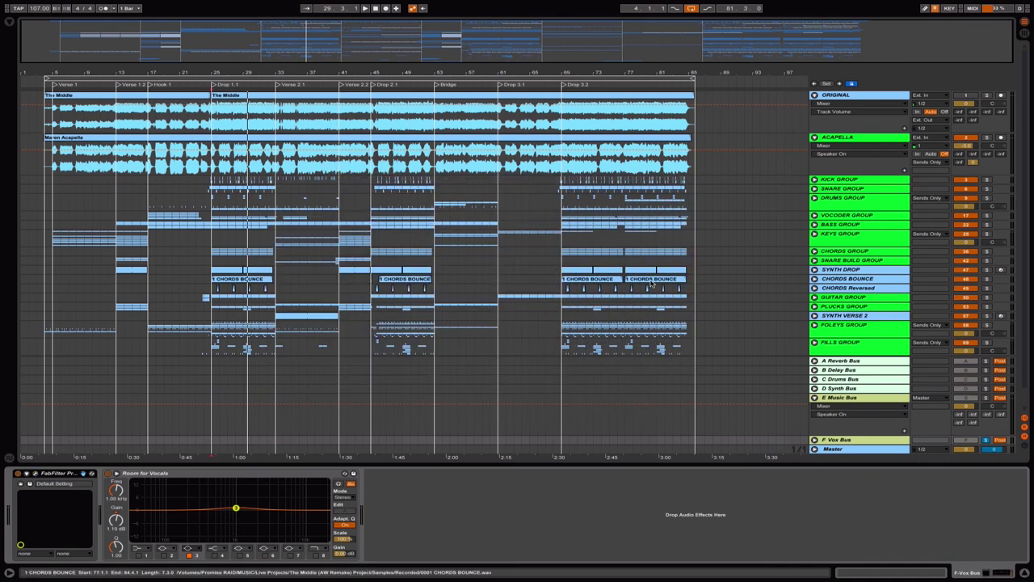
scroll(651, 284, "down", 1)
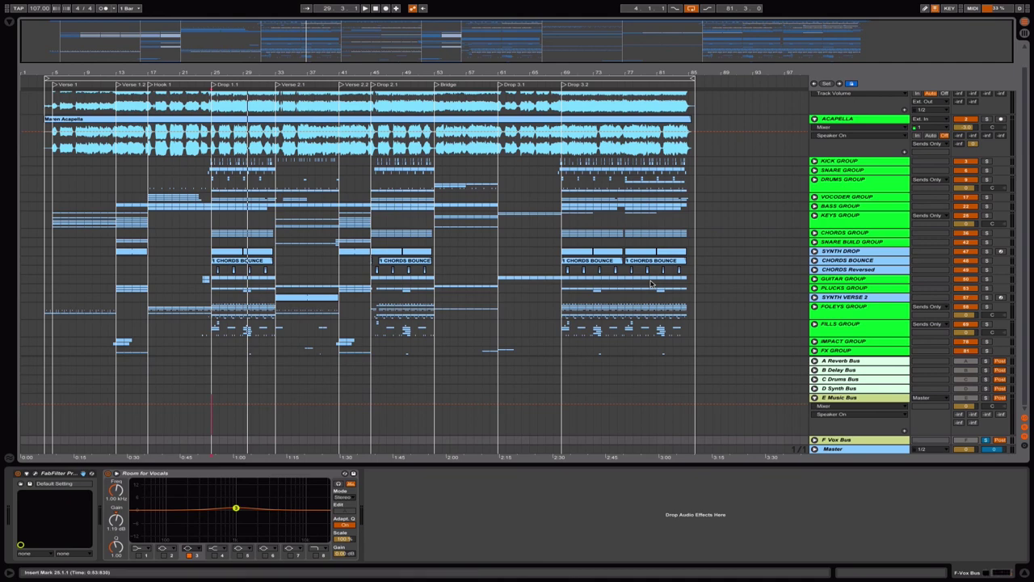
left_click(836, 450)
left_click_drag(462, 242, 485, 154)
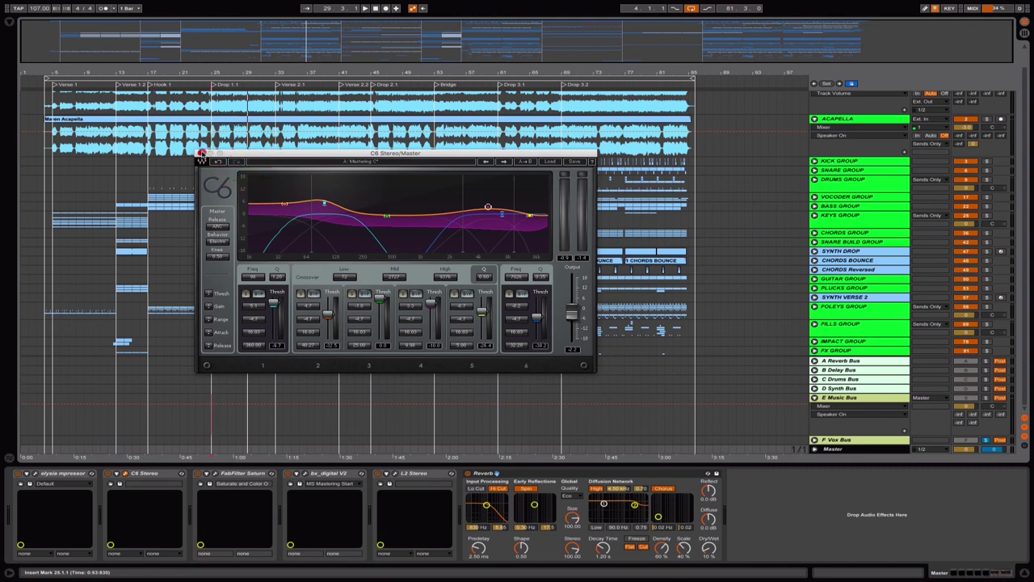
left_click(261, 154)
left_click(242, 477)
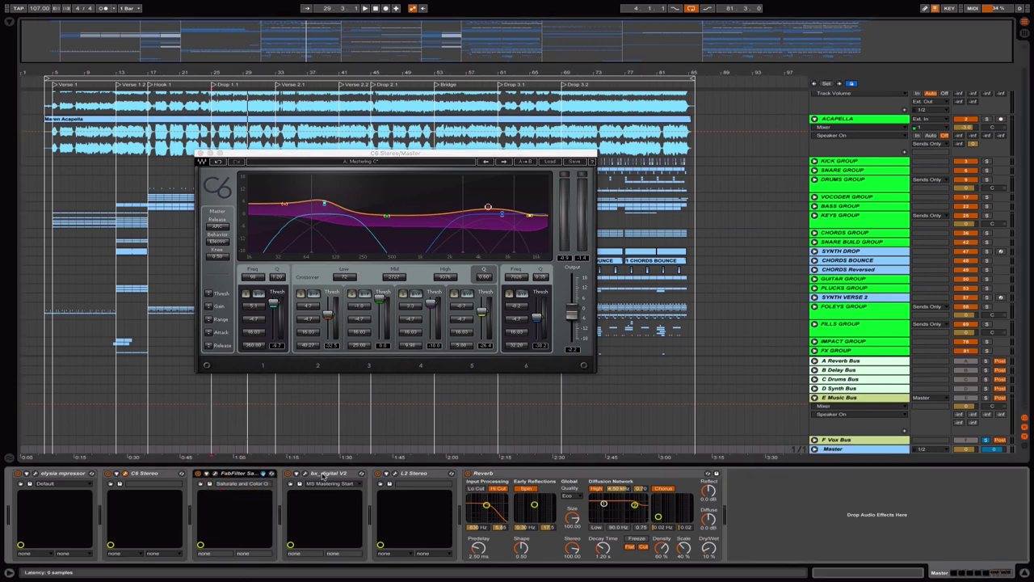
left_click(319, 474)
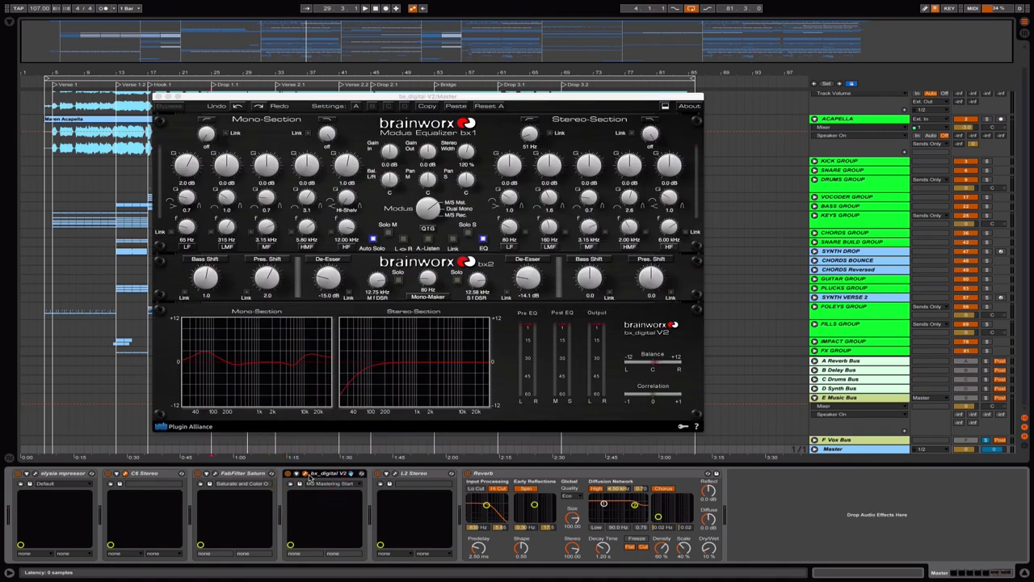
Step: Close the bx_digital V2 window, check the Master's L2 Ultramaximizer settings, and select the Reverb at the chain's end
left_click(307, 474)
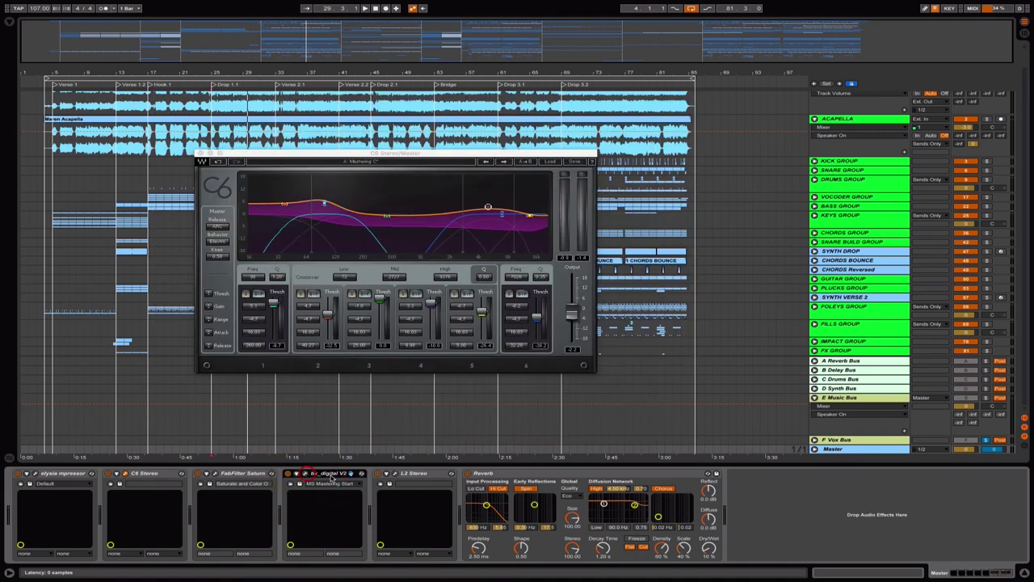
left_click(388, 474)
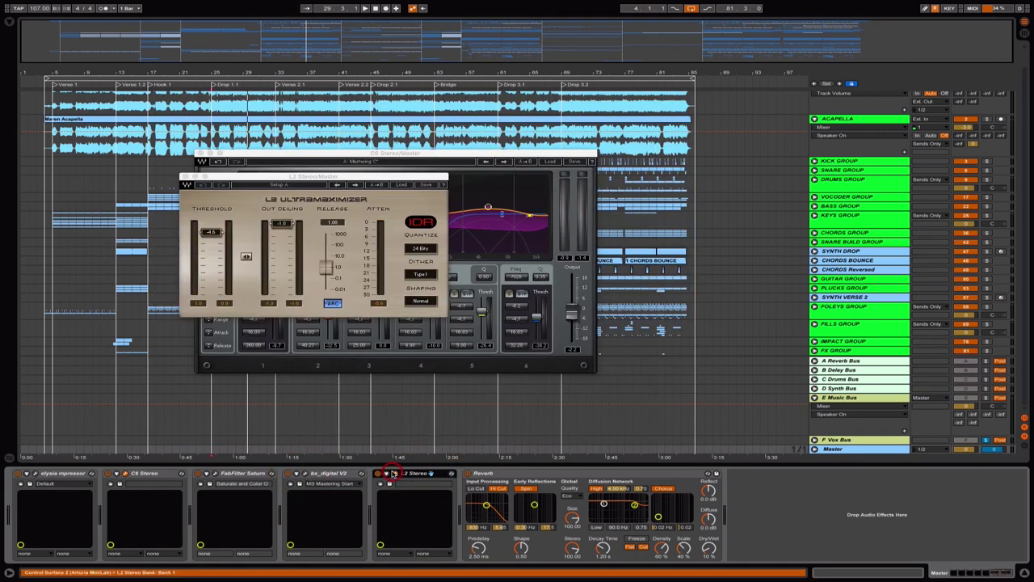
left_click(394, 477)
left_click(526, 473)
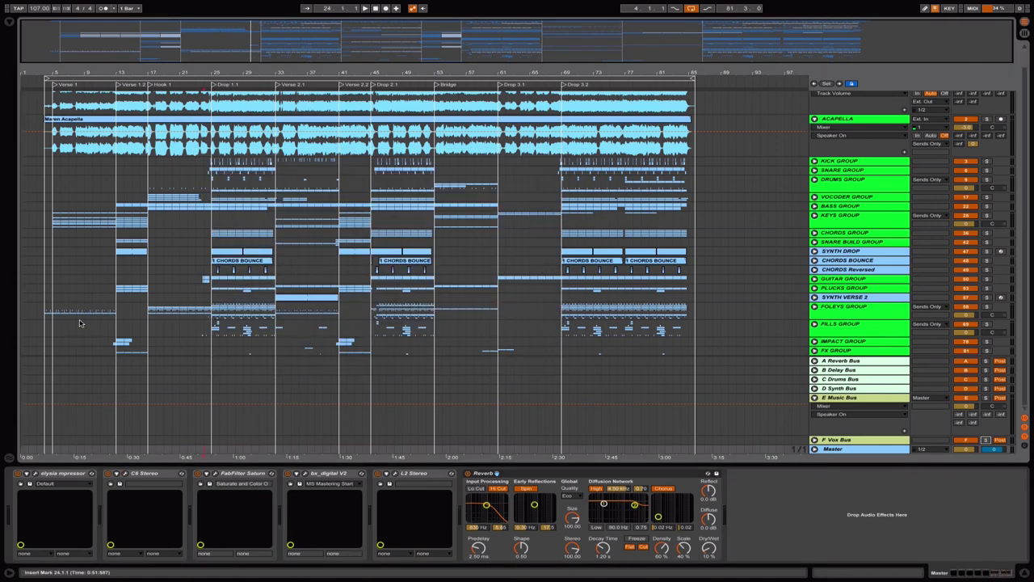
Step: Show the ACAPELLA track's devices and place the insert marker on the SNARE GROUP at 24.3.1, just before Drop 1.1
left_click(171, 84)
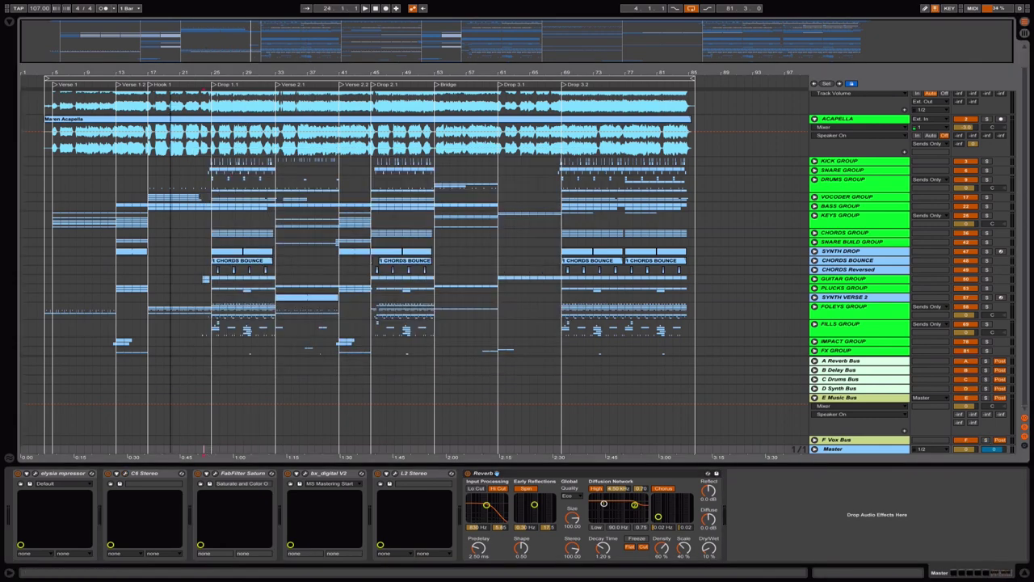
left_click_drag(209, 30, 235, 50)
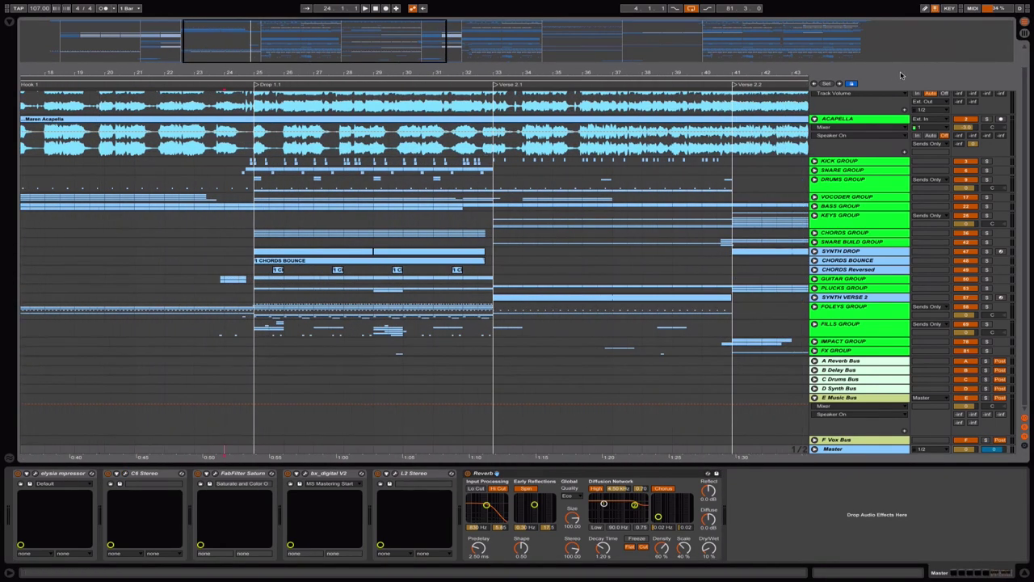
scroll(873, 121, "up", 1)
left_click(865, 138)
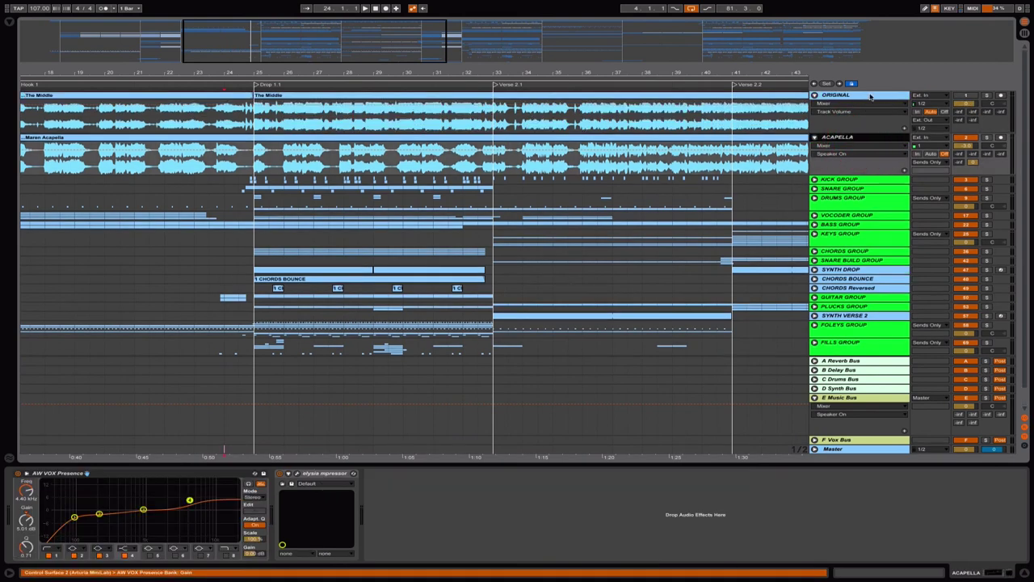
left_click(239, 191)
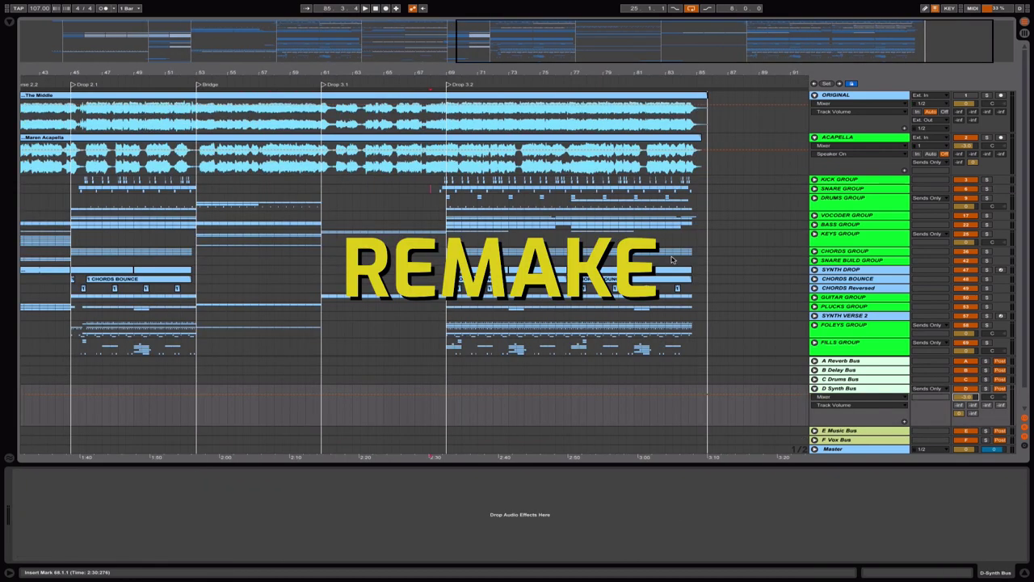
Step: Play Drop 3.2 and compare the remake with the reference by repeatedly toggling solo on the ORIGINAL track
key("space")
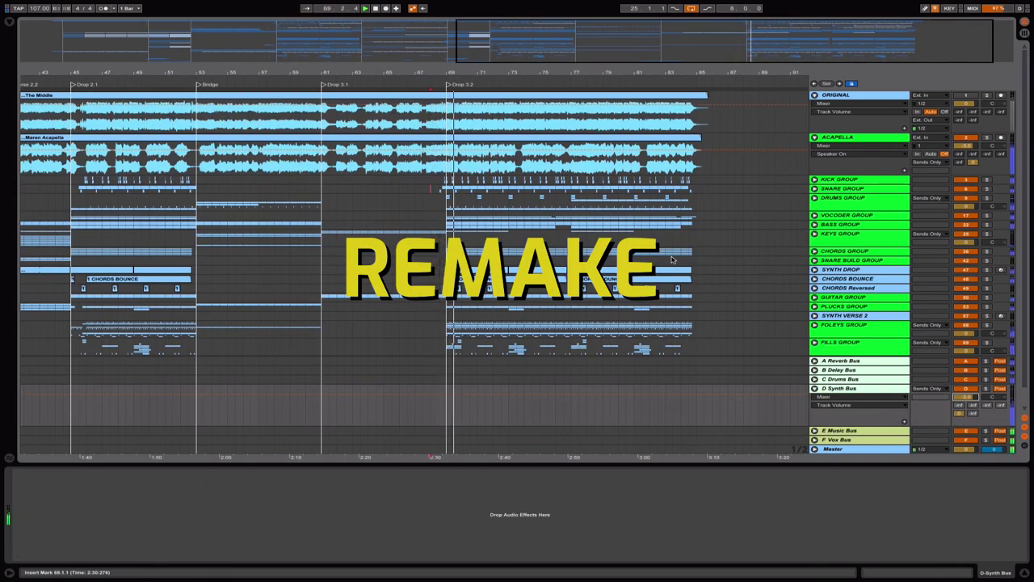
key("s")
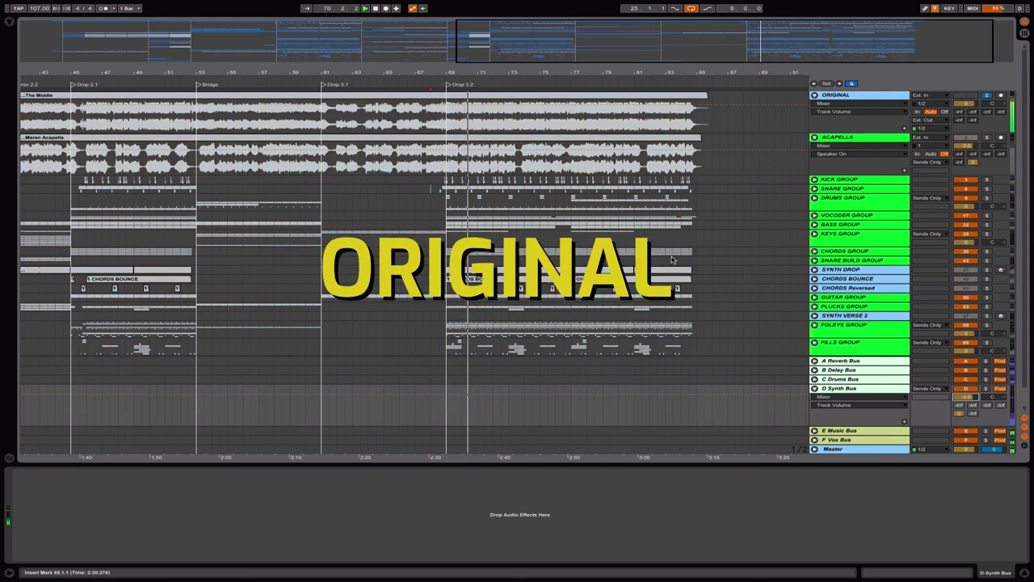
key("s")
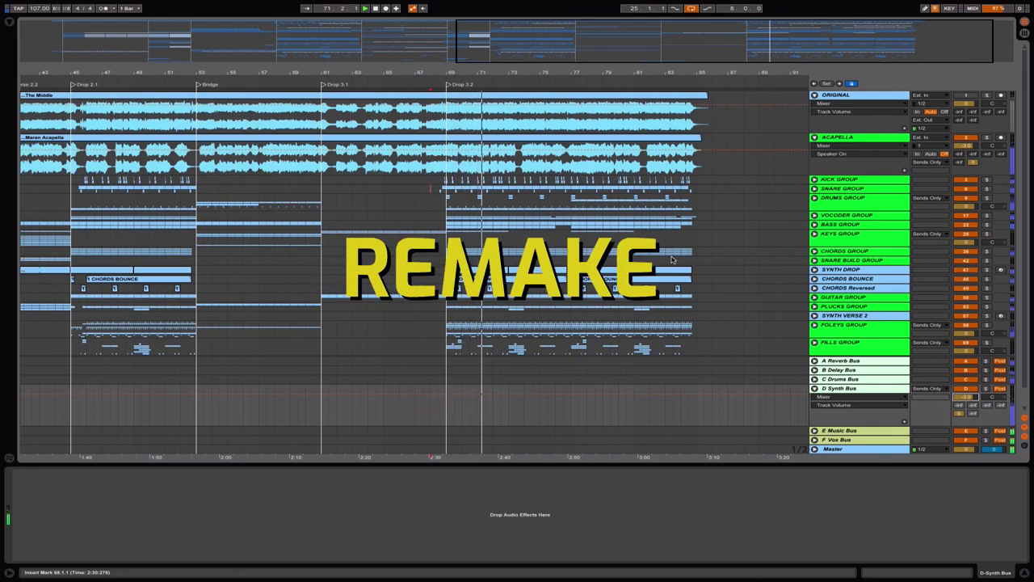
key("s")
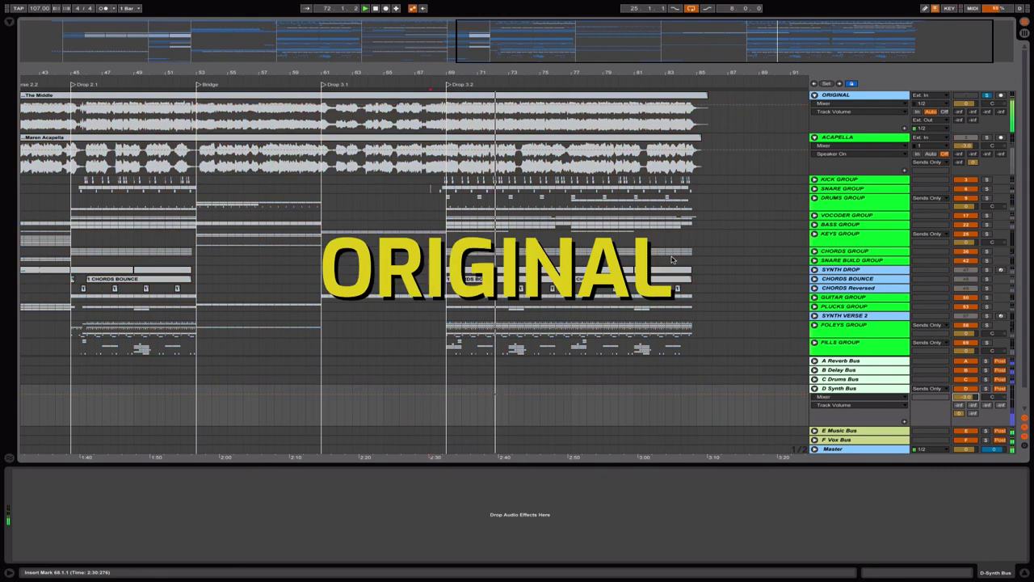
key("s")
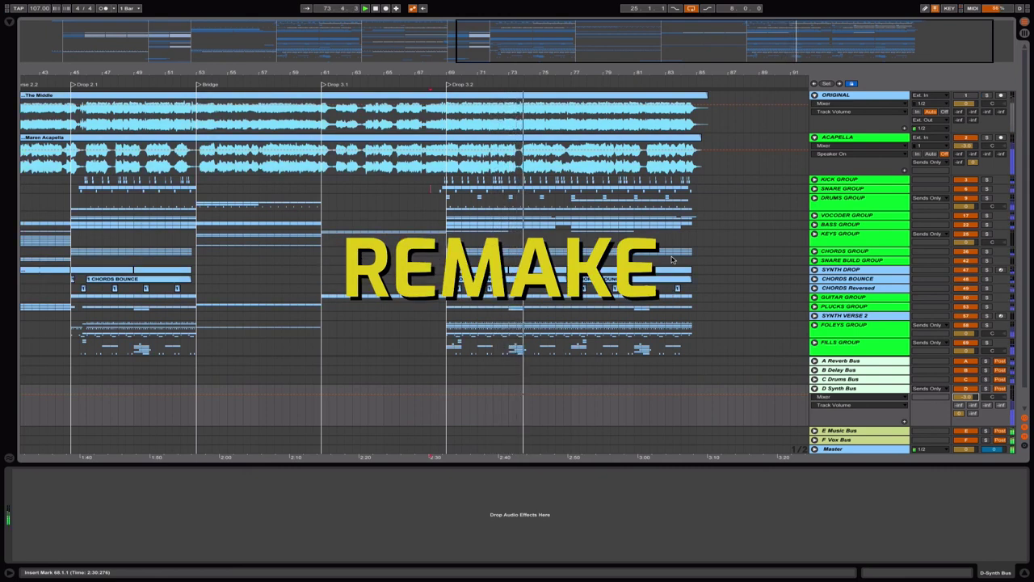
key("s")
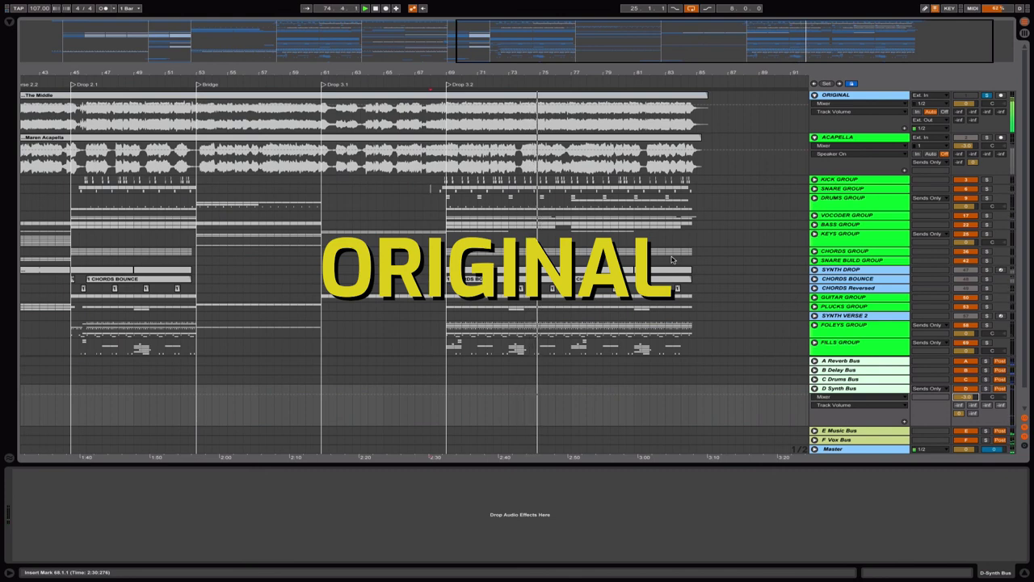
key("s")
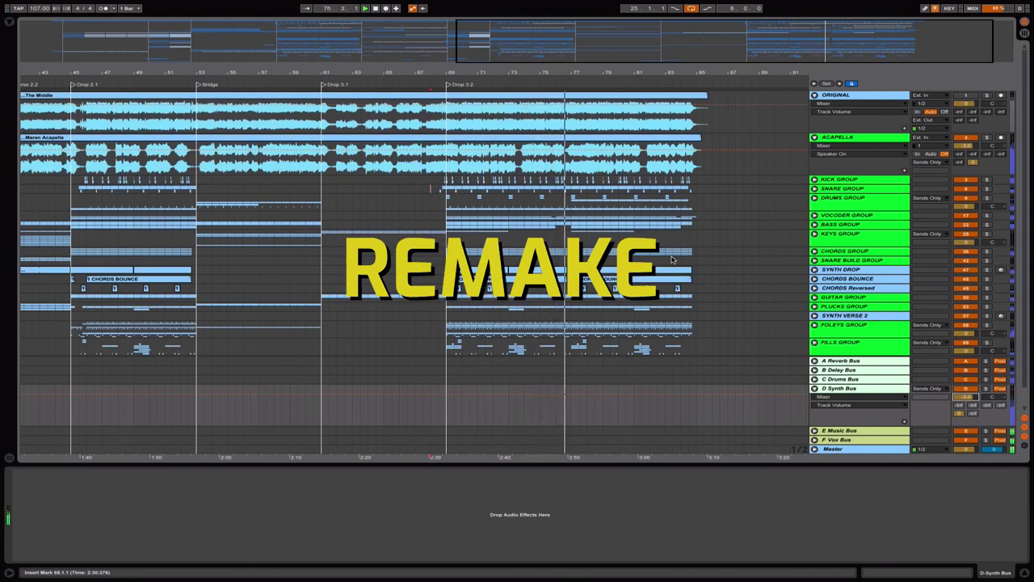
key("s")
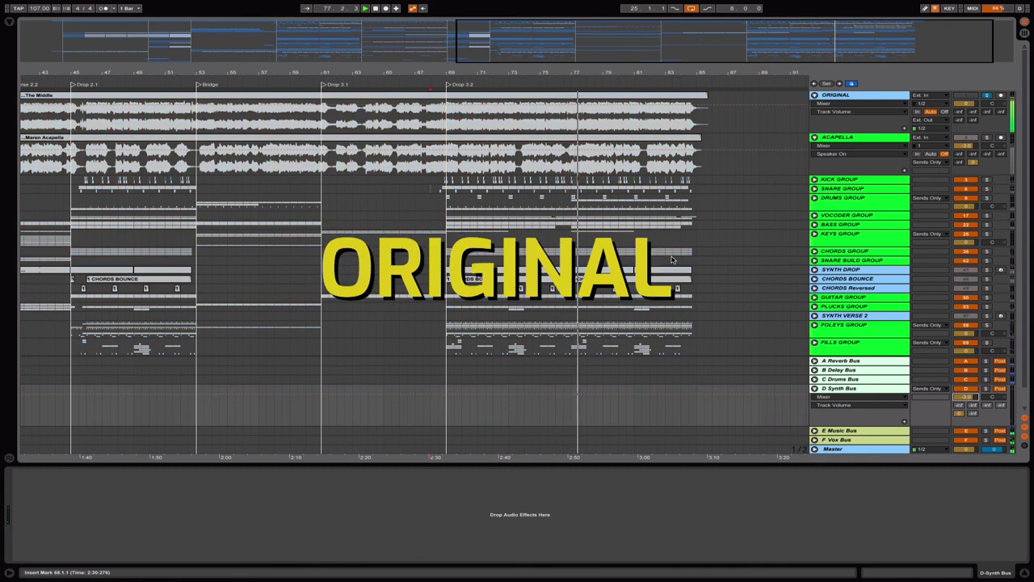
key("s")
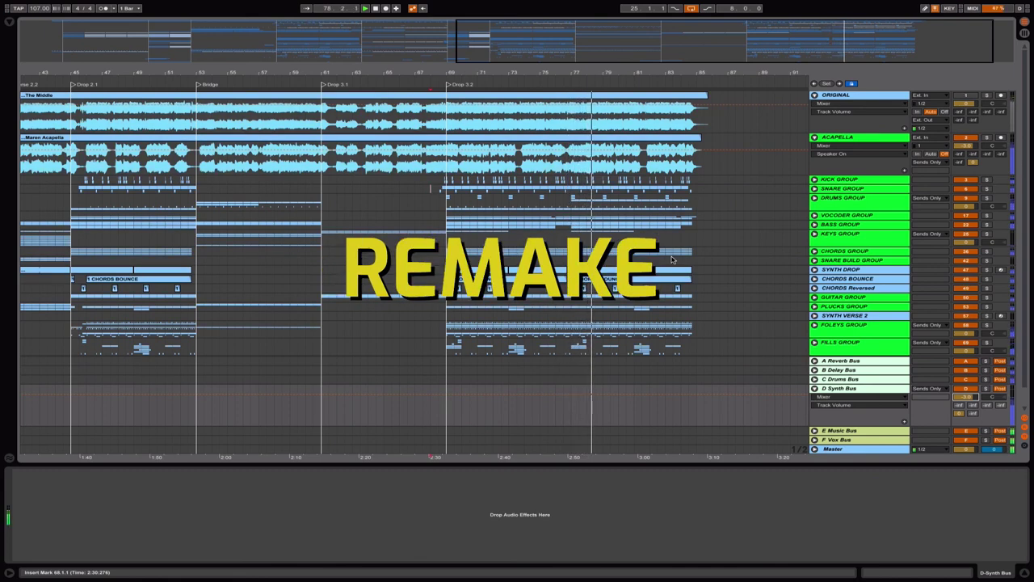
key("s")
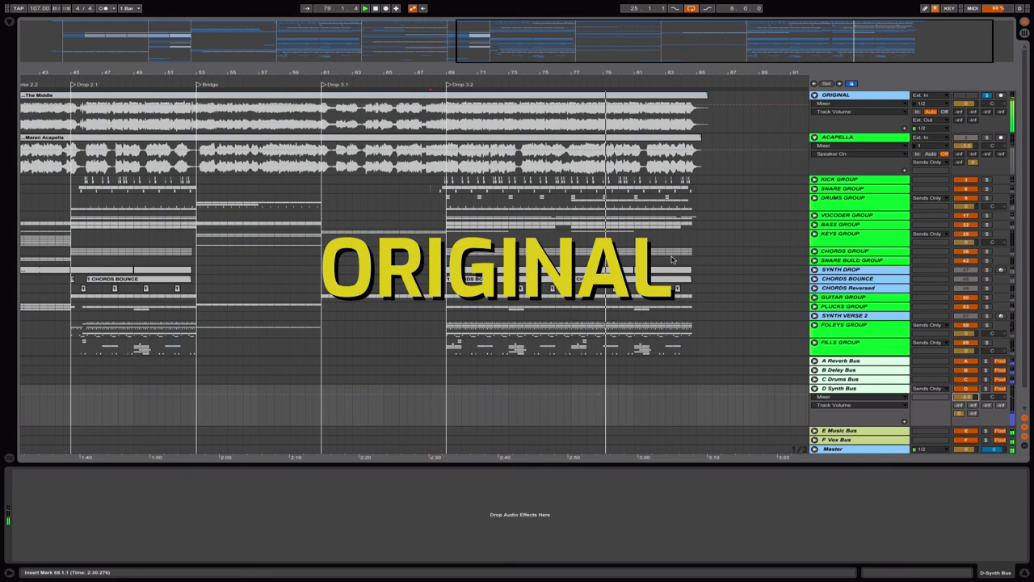
key("s")
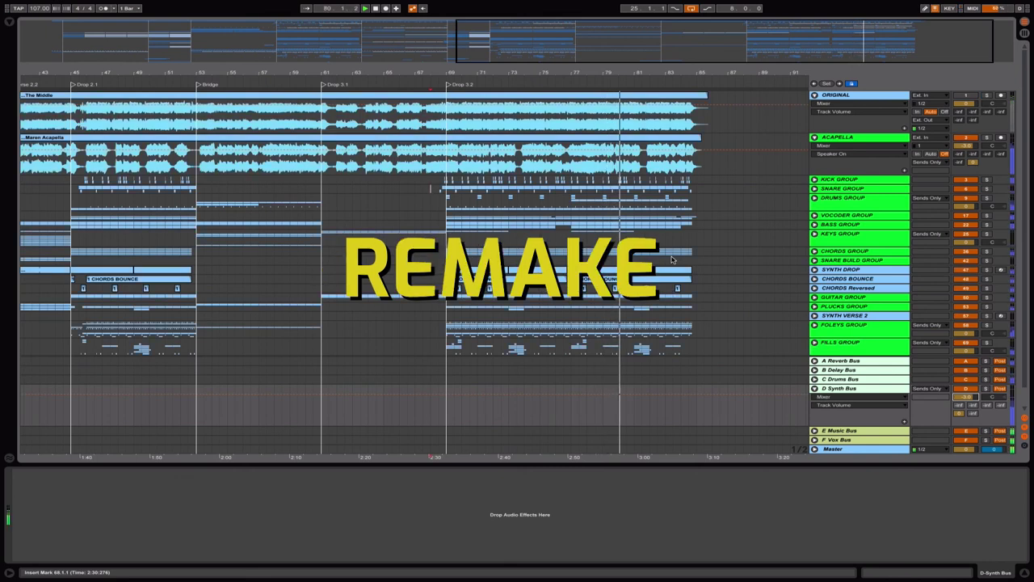
key("s")
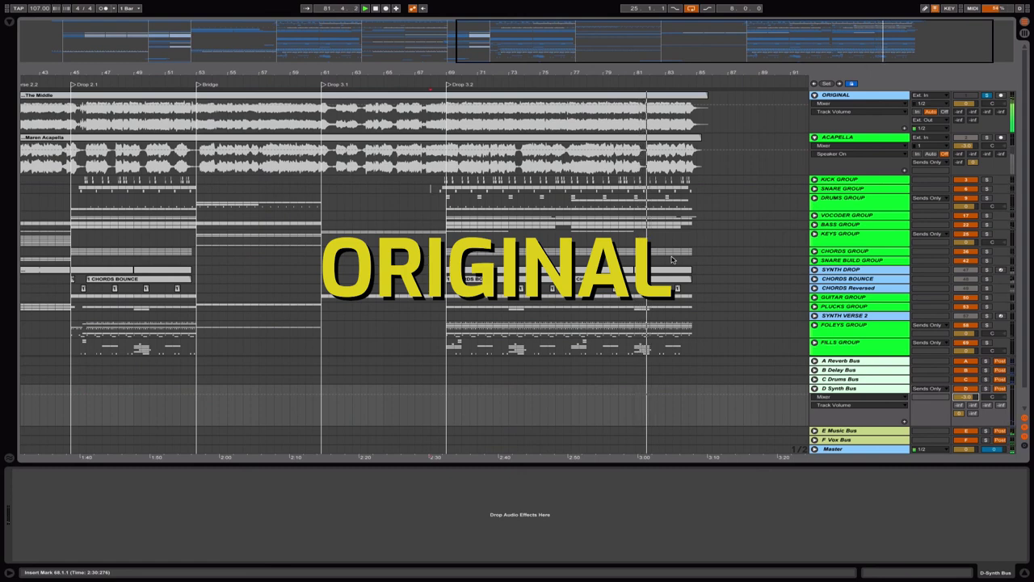
key("s")
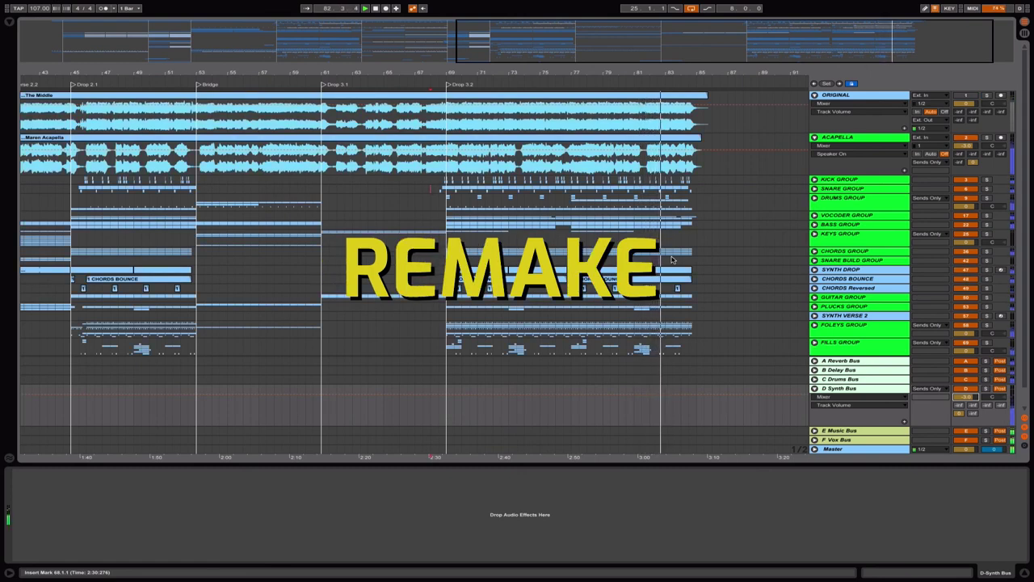
key("s")
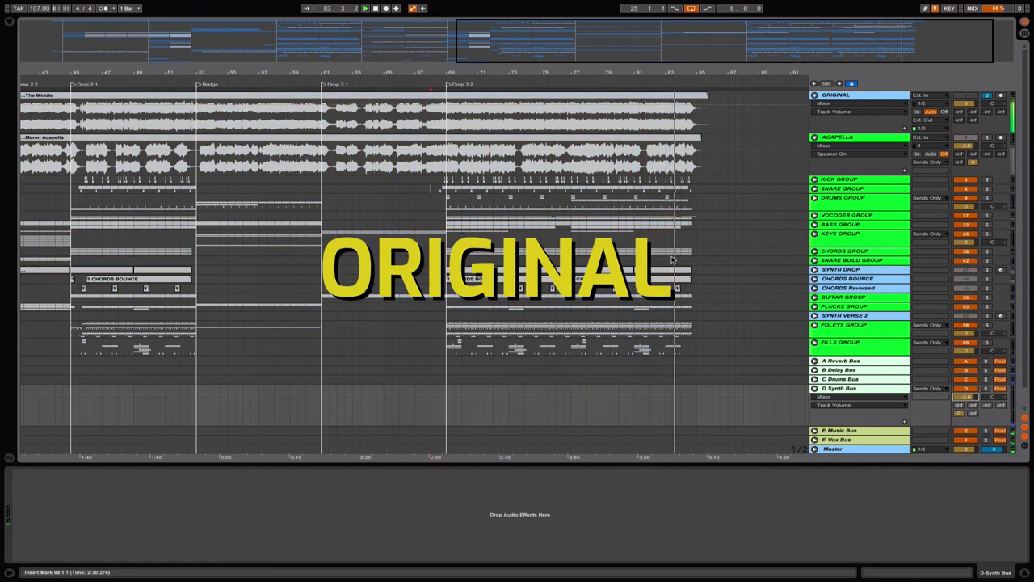
key("s")
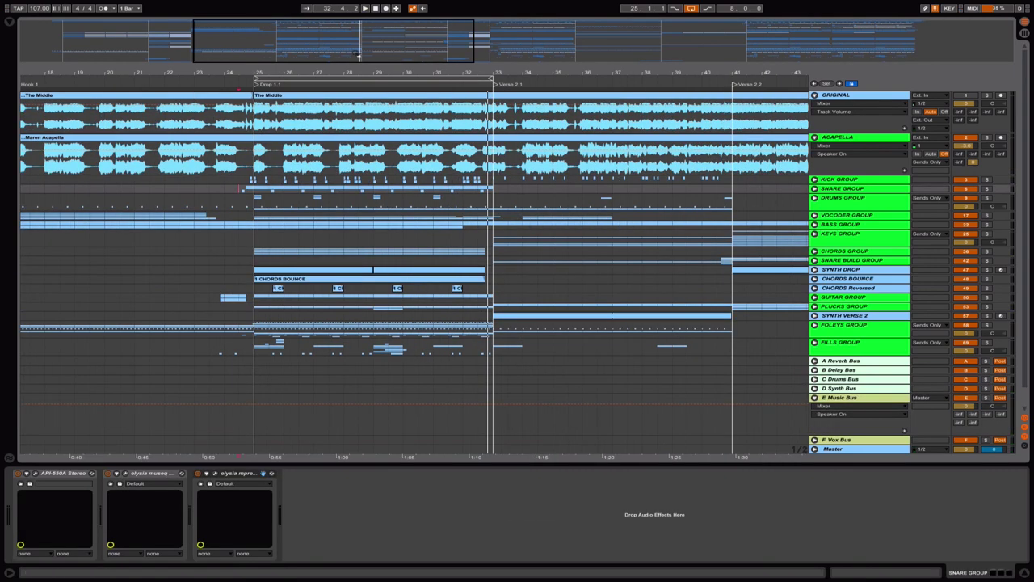
Step: Look over the arrangement's sections and track groups from Verse 1 through Drop 3.2
key("minus")
key("minus")
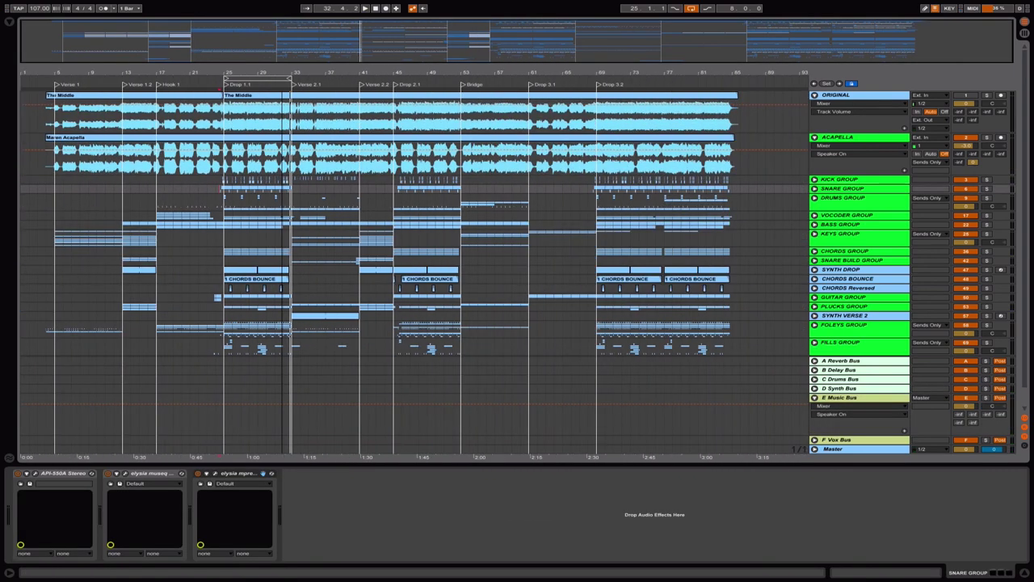
key("plus")
scroll(470, 258, "down", 1)
scroll(470, 258, "right", 3)
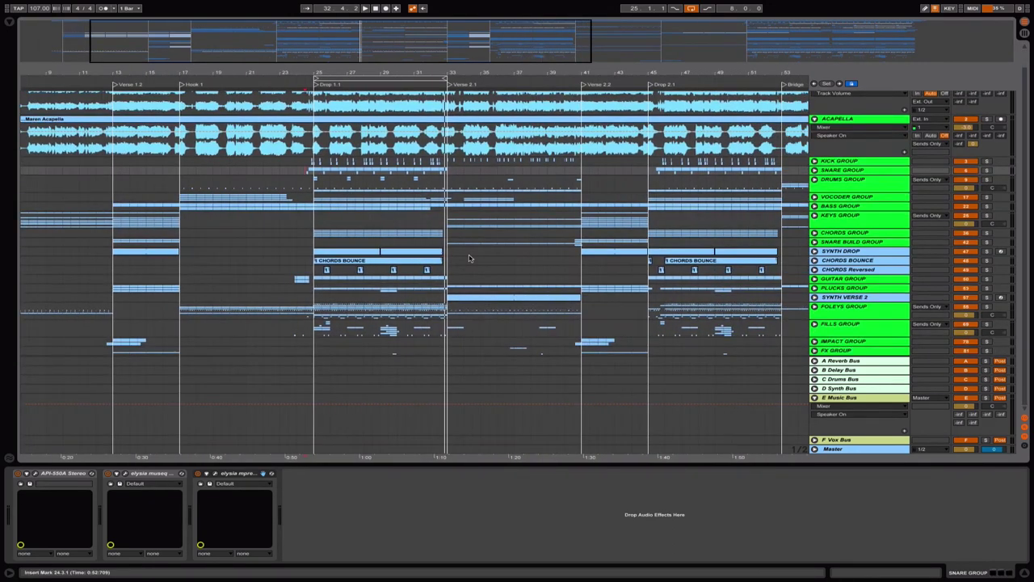
key("minus")
key("minus")
left_click(645, 42)
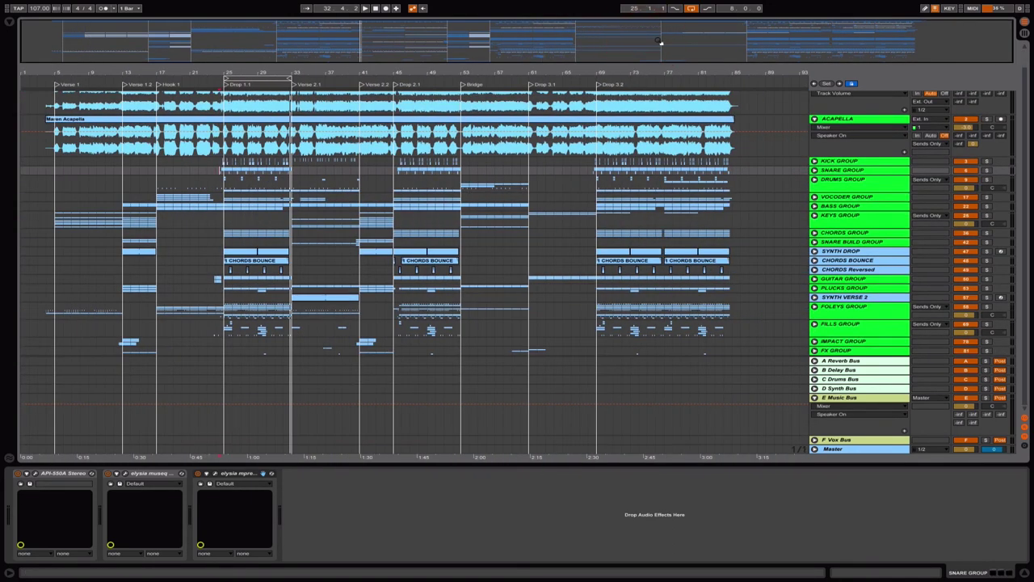